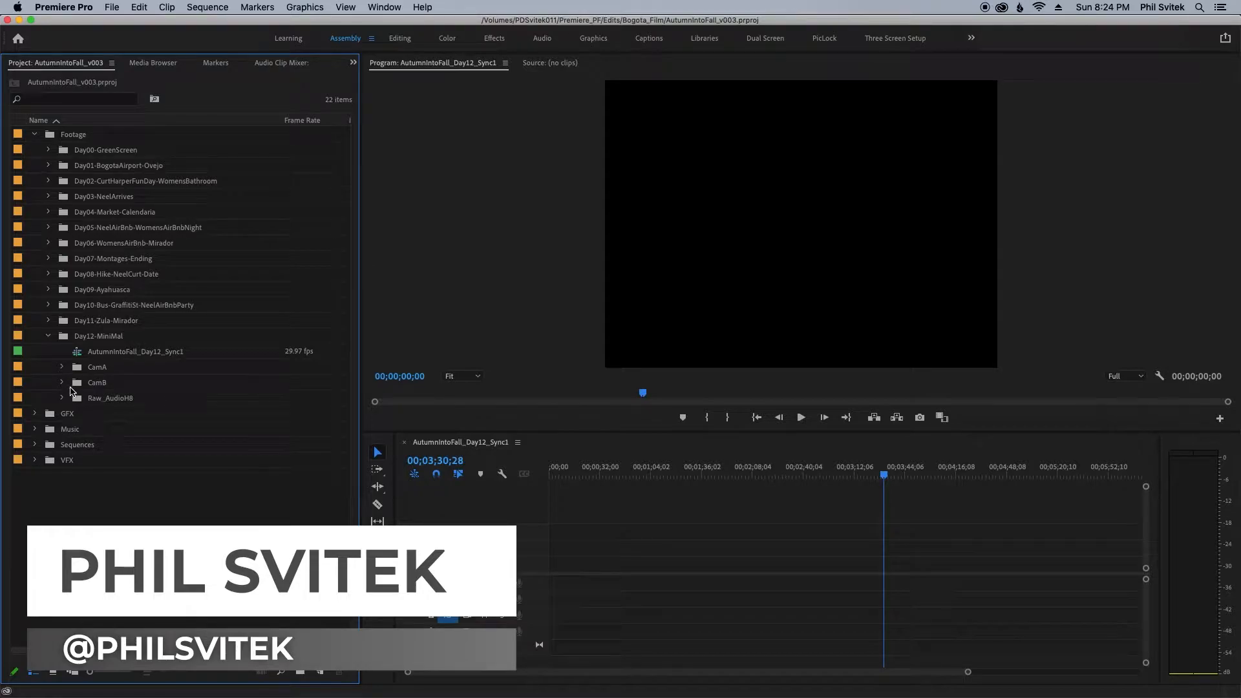
Place all the CamA clips at the start of track V1 in AutumnIntoFall_Day12_Sync1, changing the sequence settings to match the clips
{"action": "left_click", "coordinate": [62, 367]}
{"action": "scroll", "coordinate": [346, 408], "scroll_direction": "down", "scroll_amount": 3}
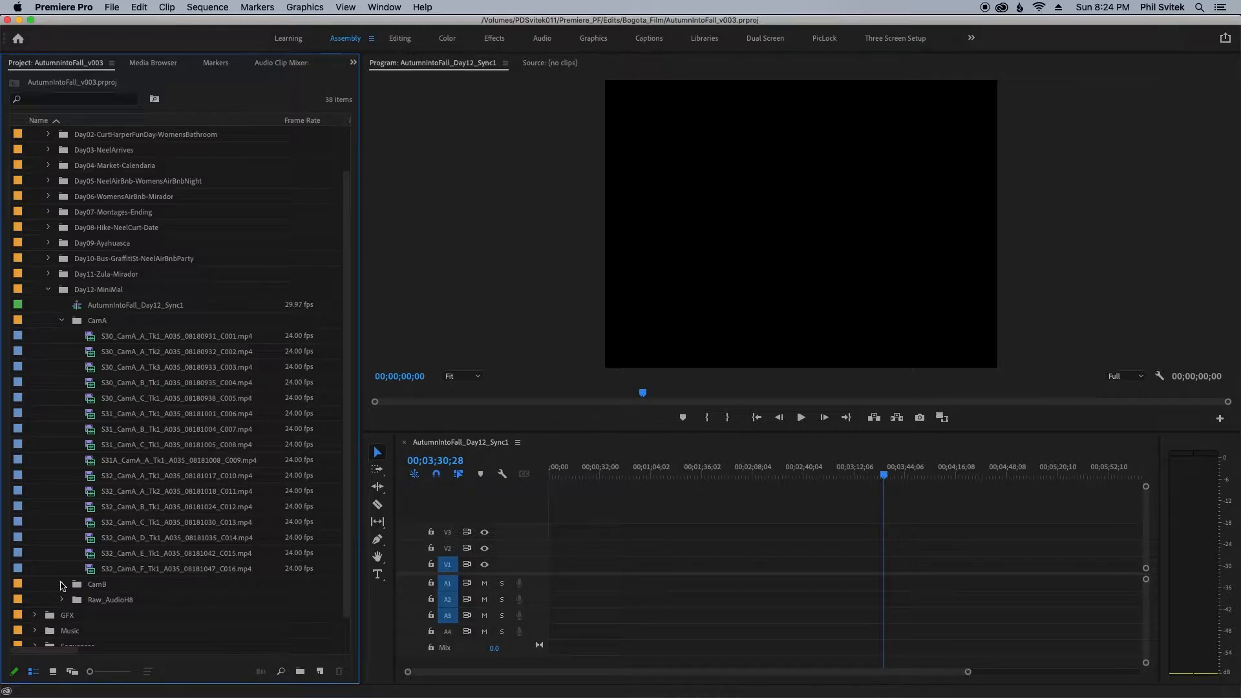
{"action": "scroll", "coordinate": [347, 446], "scroll_direction": "down", "scroll_amount": 2}
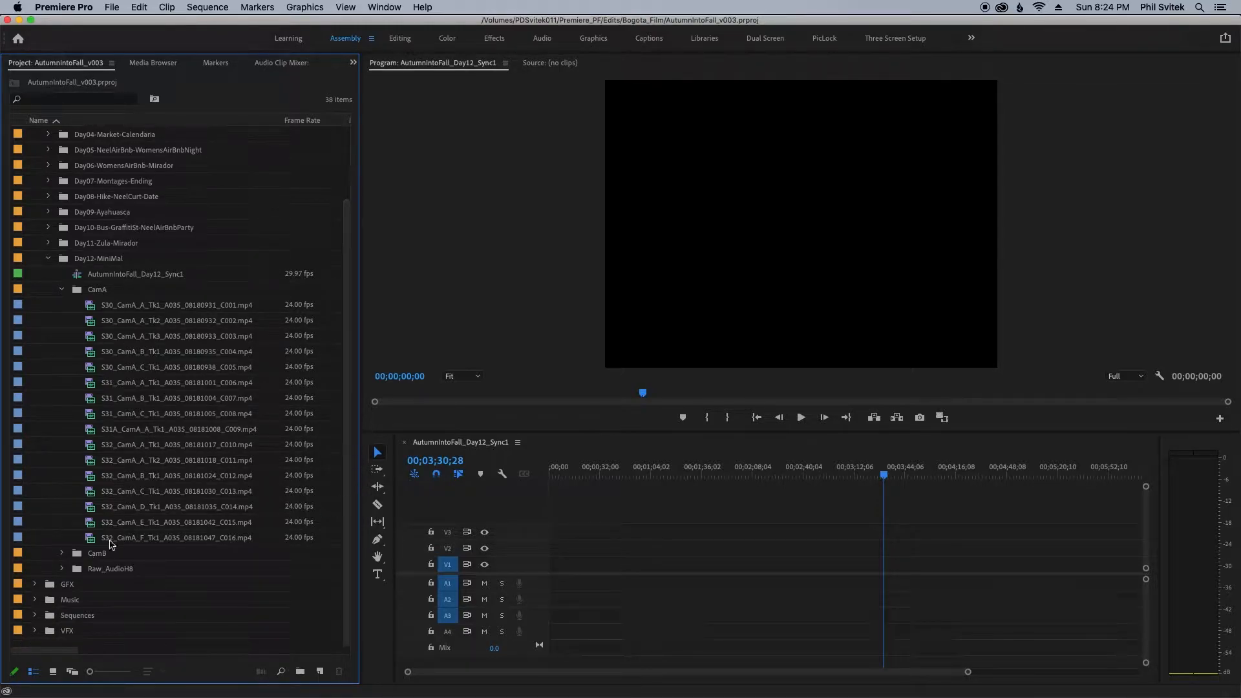
{"action": "left_click", "coordinate": [61, 569]}
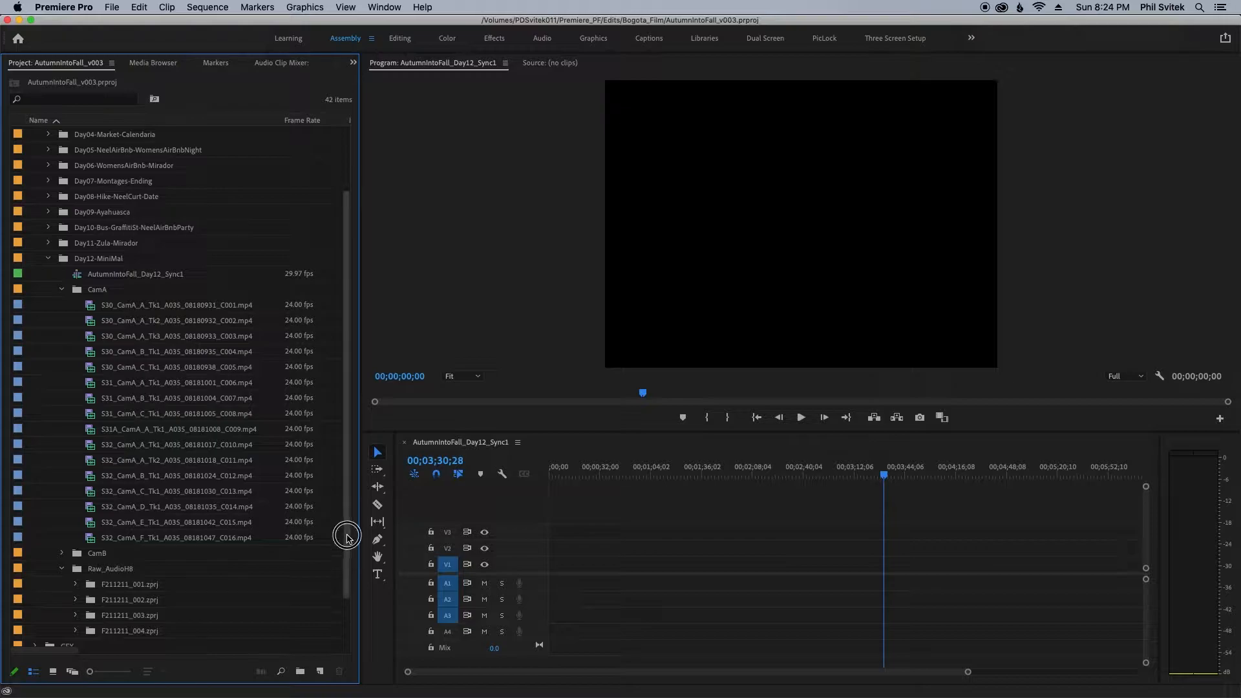
{"action": "left_click_drag", "start_coordinate": [343, 534], "coordinate": [348, 564]}
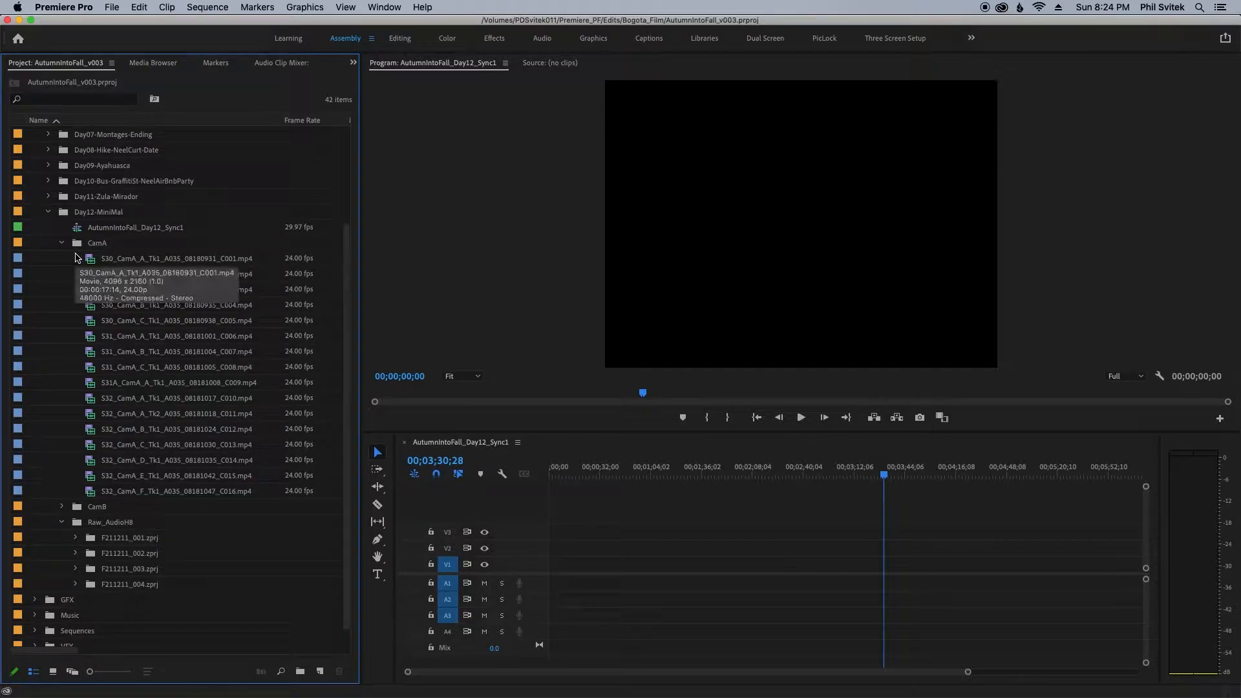
{"action": "left_click_drag", "start_coordinate": [61, 261], "coordinate": [129, 495]}
{"action": "left_click_drag", "start_coordinate": [92, 261], "coordinate": [548, 572]}
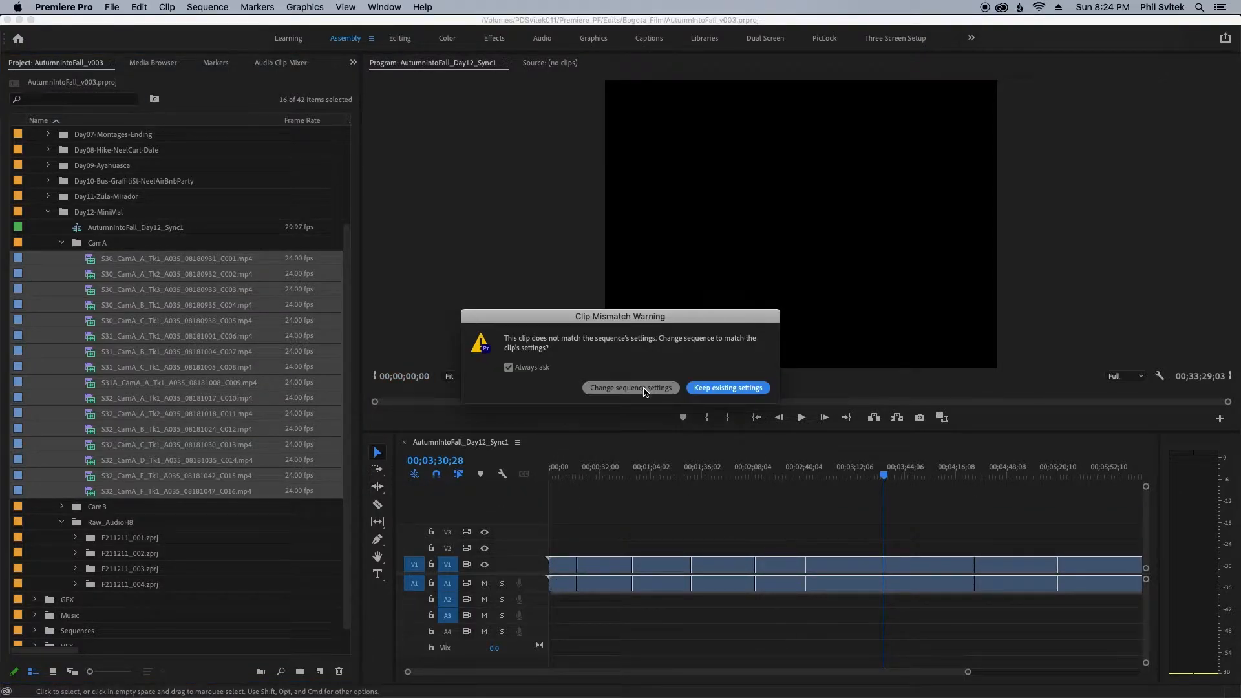
{"action": "left_click", "coordinate": [662, 388]}
{"action": "key", "text": "backslash"}
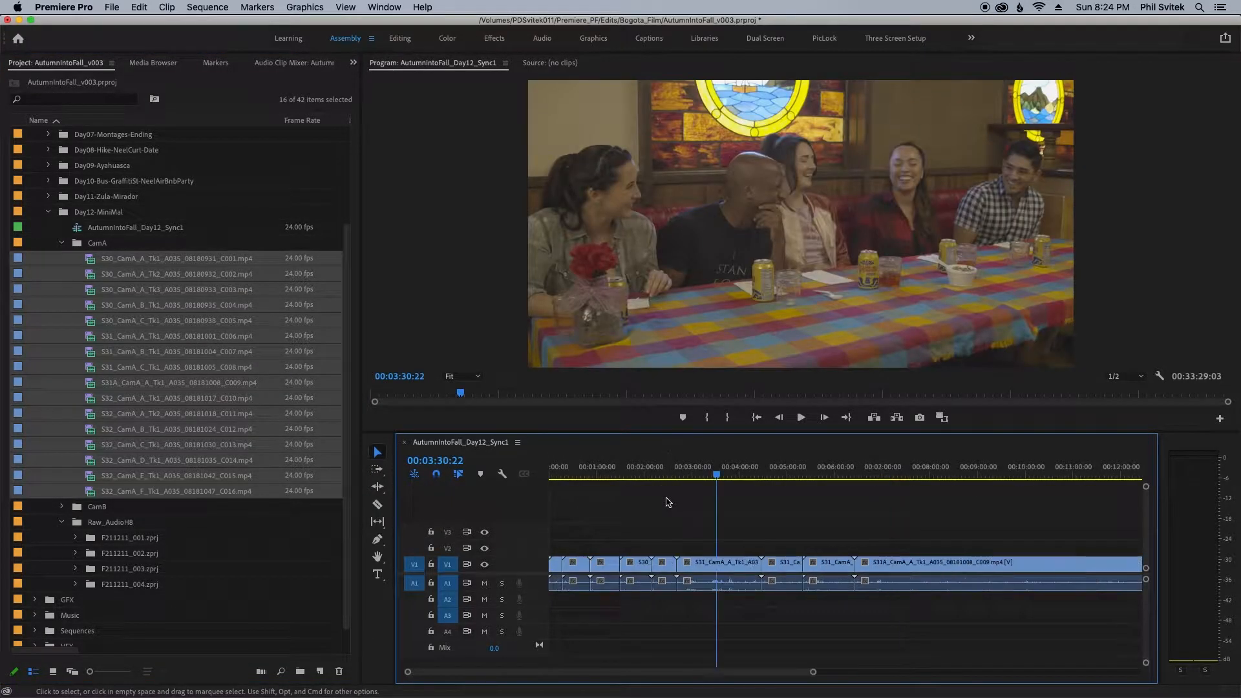
Place the whole CamB bin on track V1 at 00:36:03:21, leaving a gap after the CamA clips
{"action": "left_click", "coordinate": [1043, 475]}
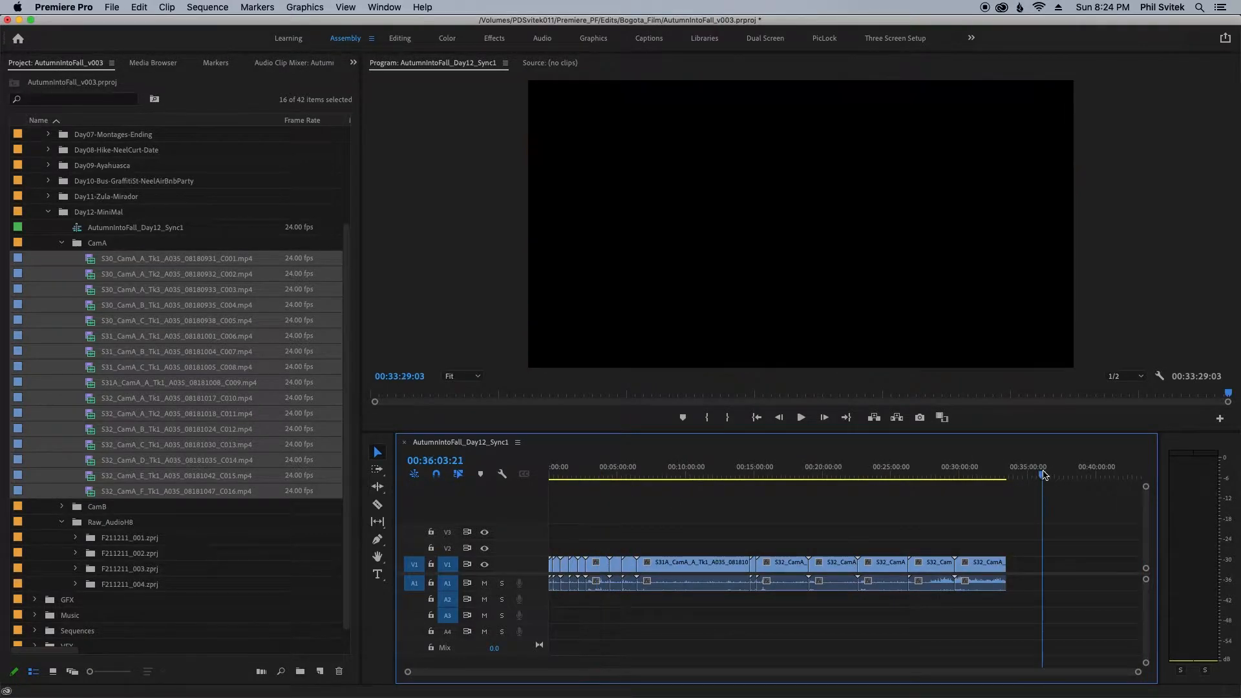
{"action": "left_click", "coordinate": [61, 243]}
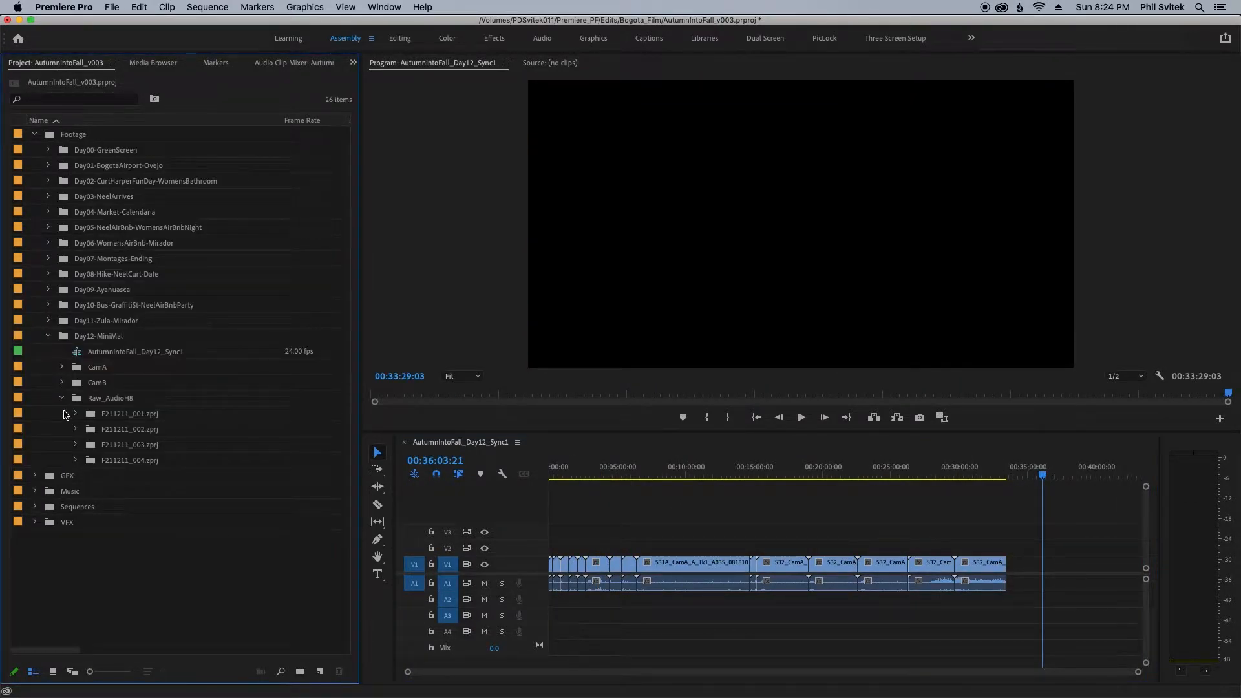
{"action": "left_click", "coordinate": [62, 383]}
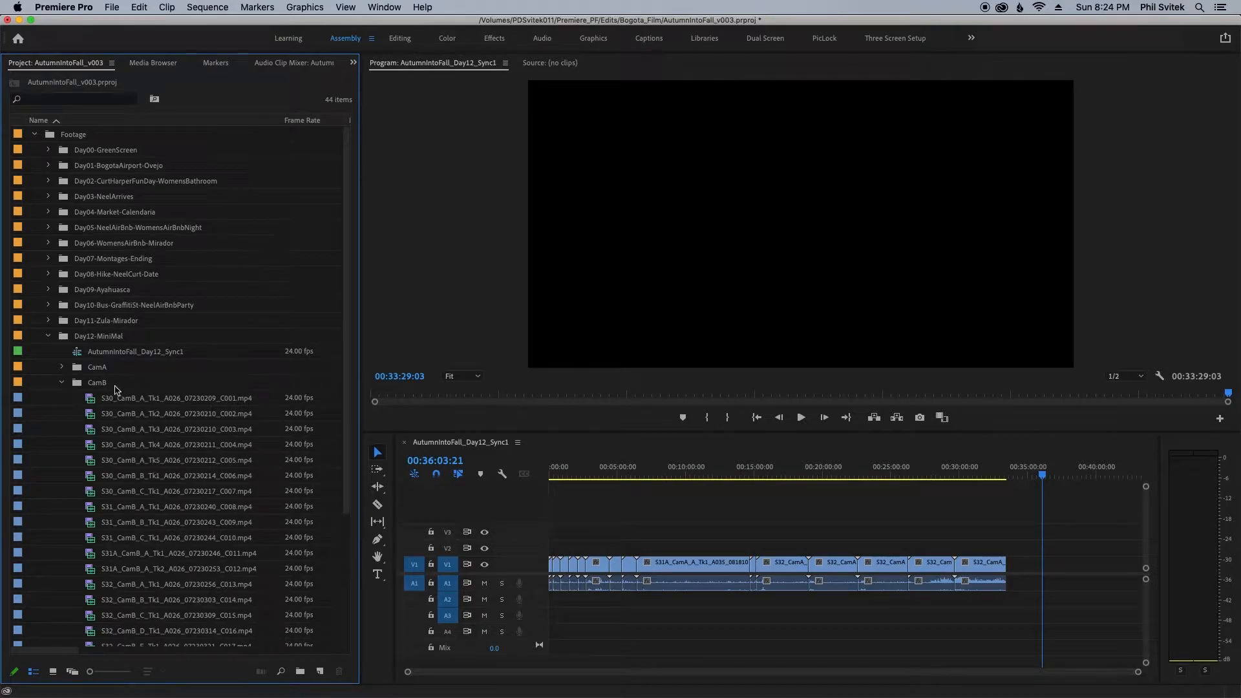
{"action": "left_click_drag", "start_coordinate": [80, 386], "coordinate": [1042, 566]}
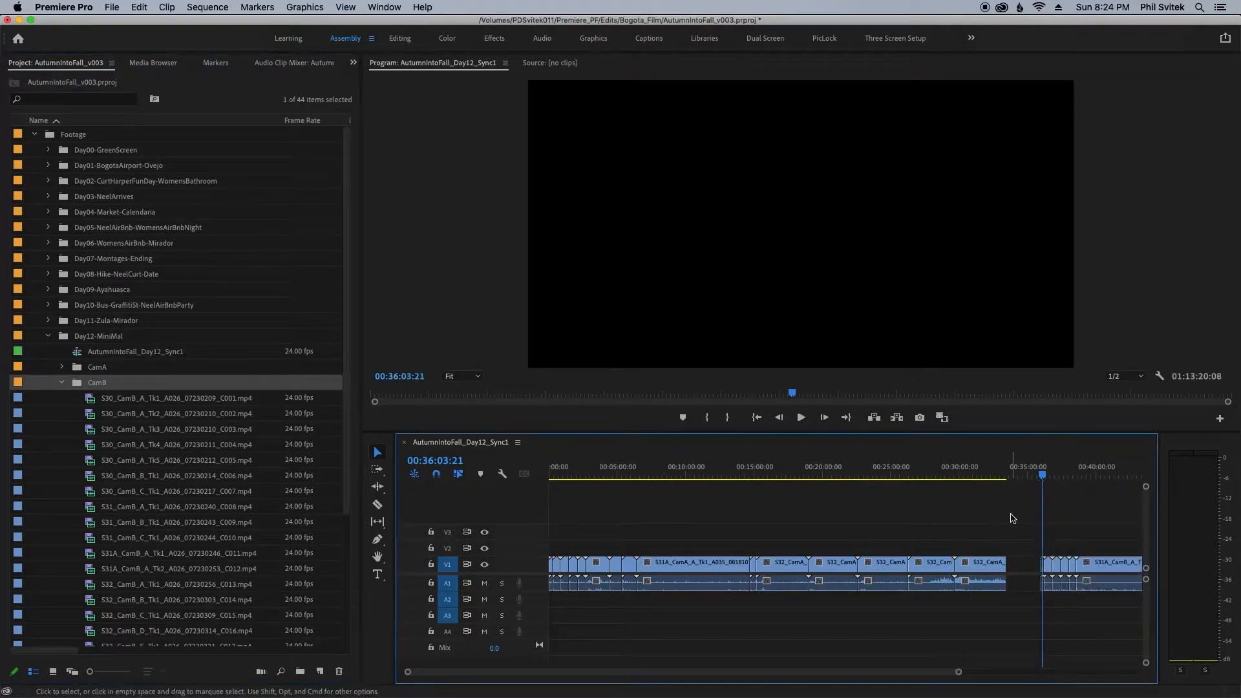
{"action": "key", "text": "backslash"}
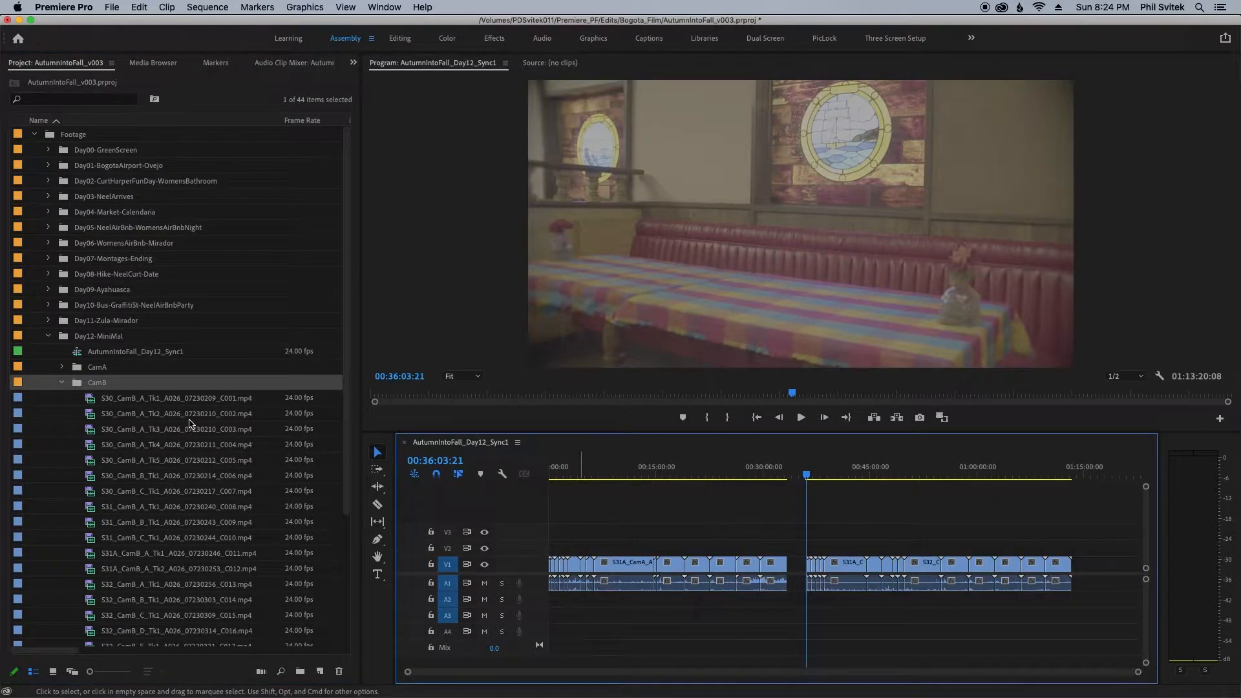
Place the audio from the four Raw_AudioH8 recording folders on track A2, just past the end of the CamB clips
{"action": "left_click", "coordinate": [61, 383]}
{"action": "left_click_drag", "start_coordinate": [64, 418], "coordinate": [1094, 595]}
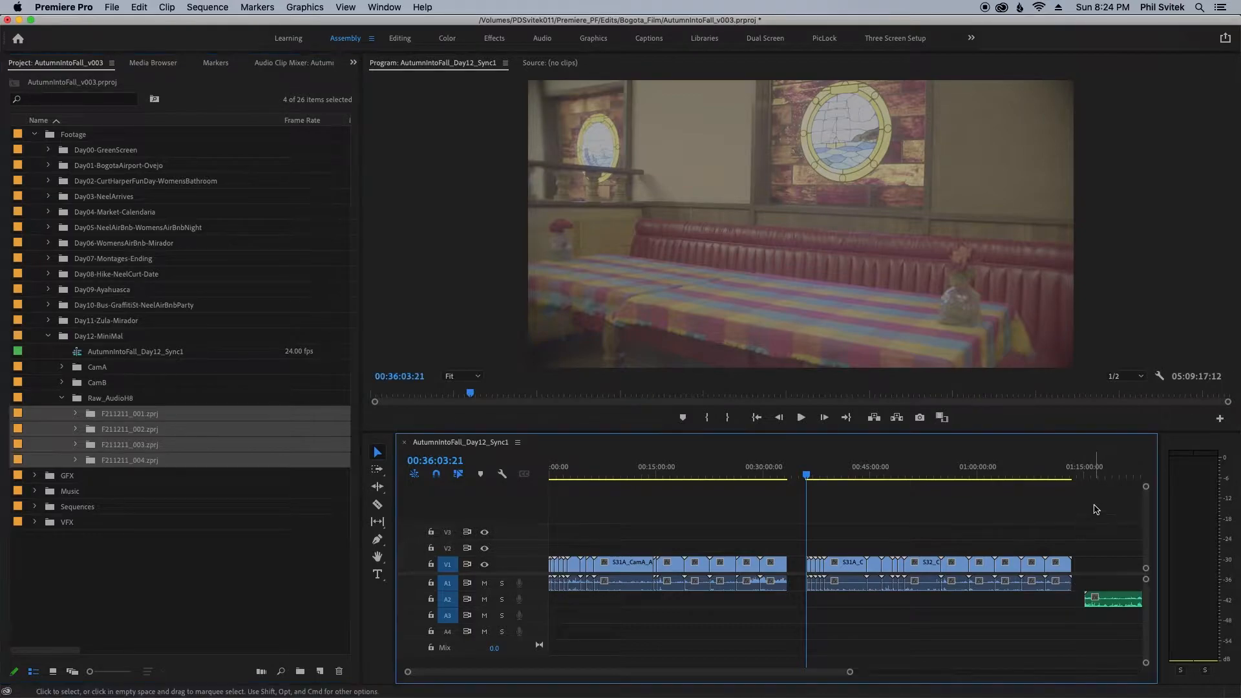
{"action": "key", "text": "backslash"}
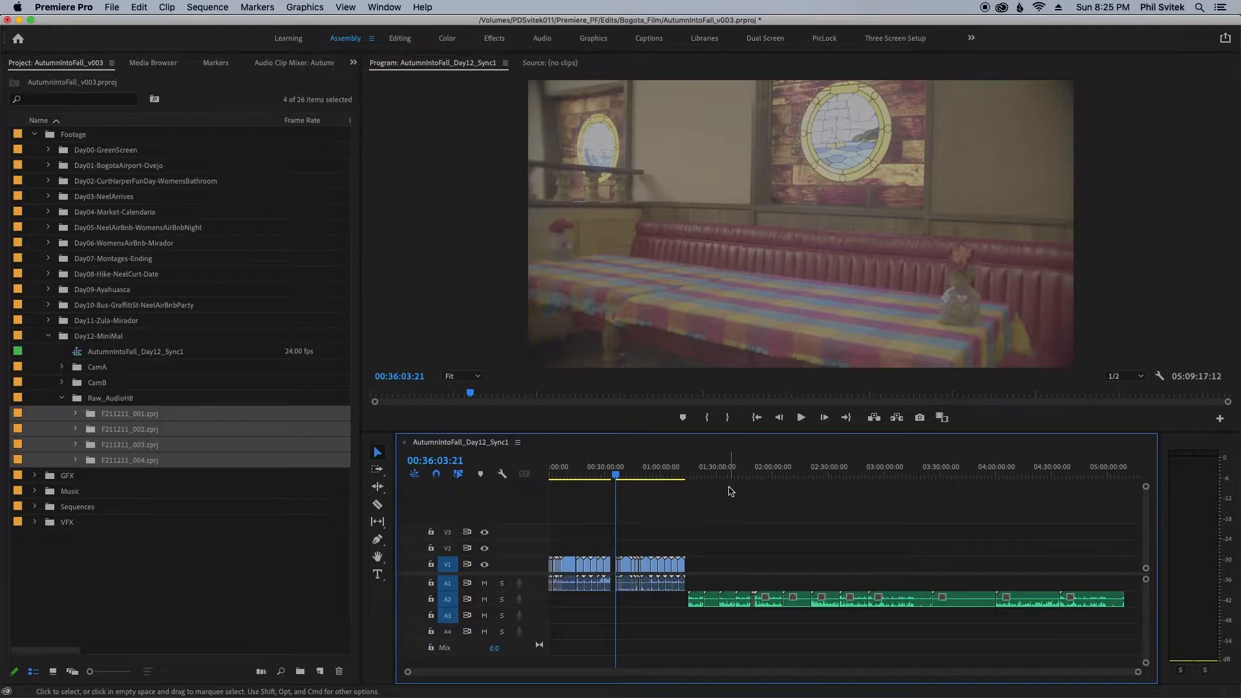
{"action": "left_click", "coordinate": [390, 7]}
{"action": "mouse_move", "coordinate": [414, 56]}
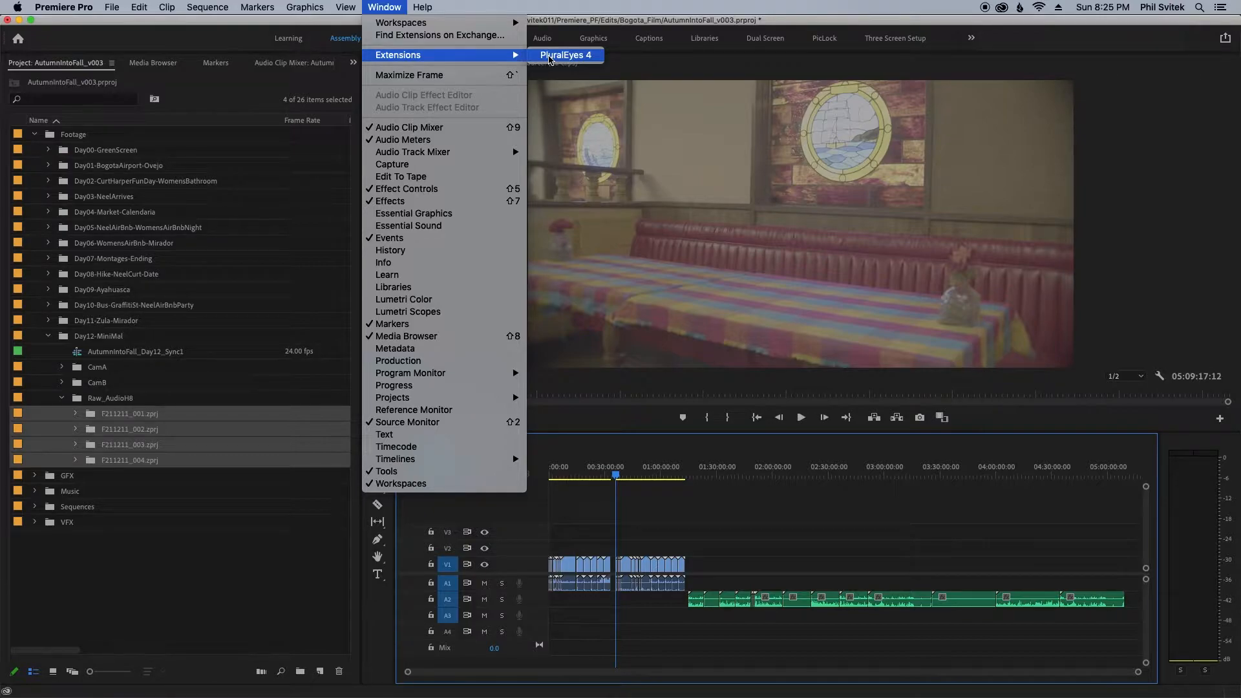
{"action": "left_click", "coordinate": [635, 522]}
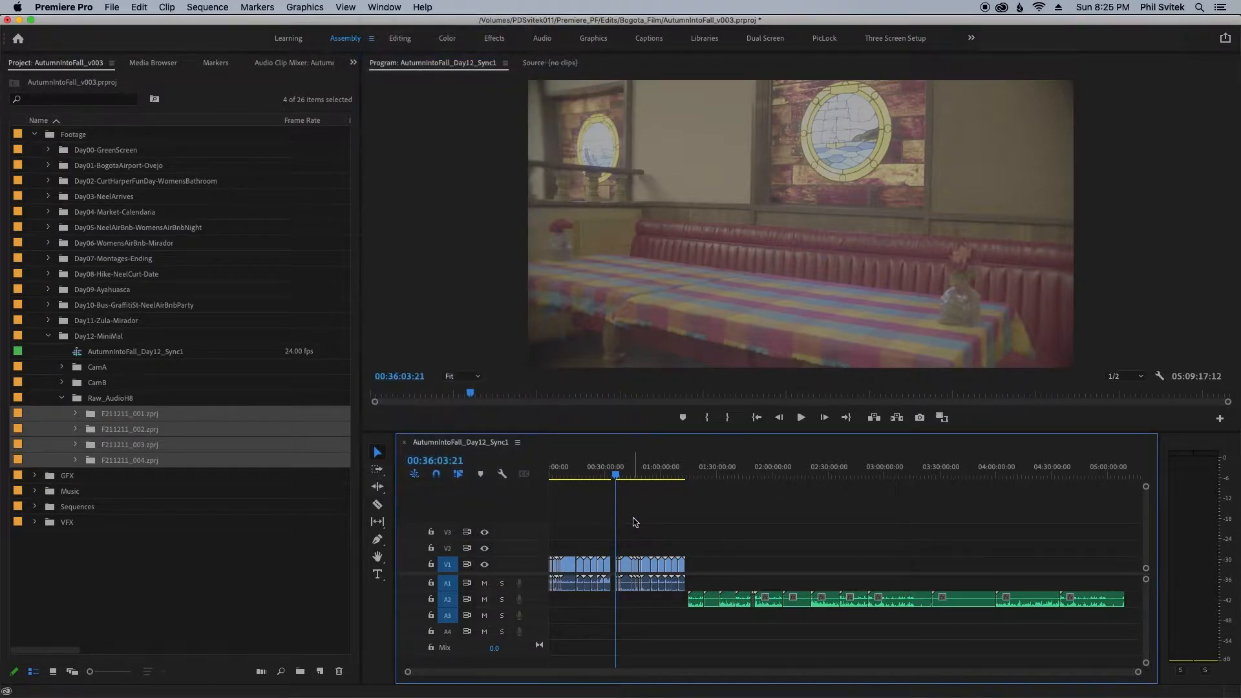
Save the project, then synchronize the AutumnIntoFall_Day12_Sync1 sequence with the PluralEyes 4 extension and close it
{"action": "key", "text": "super+s"}
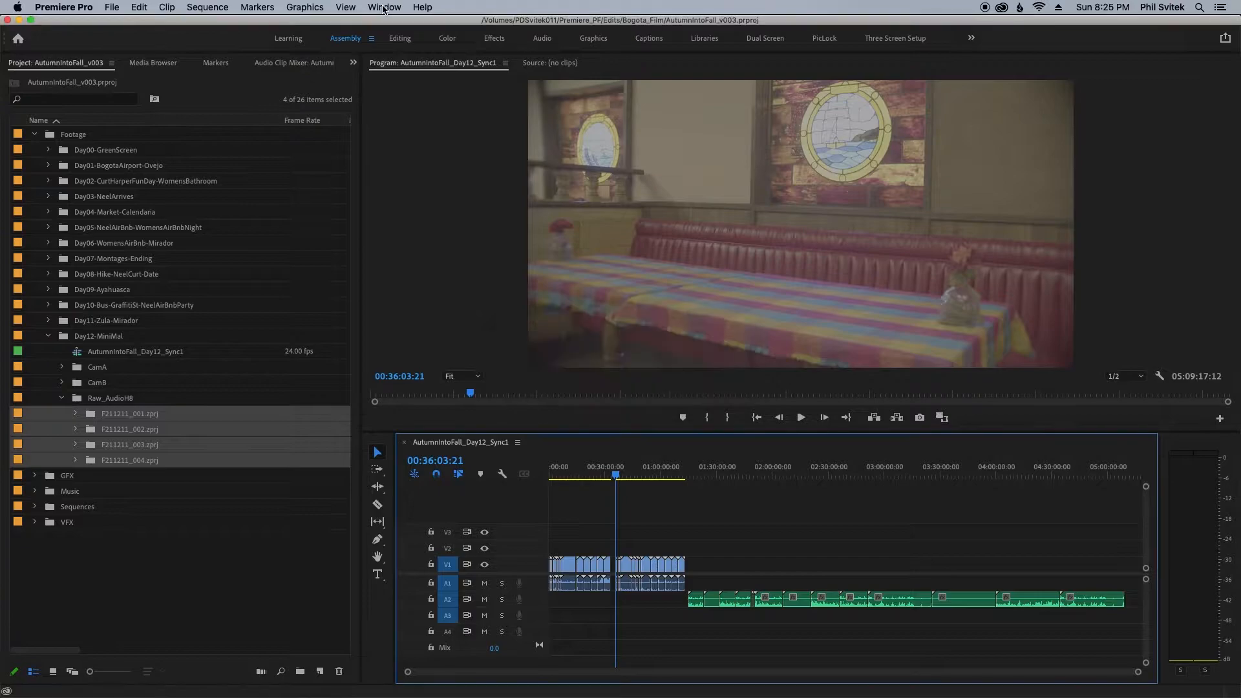
{"action": "left_click", "coordinate": [385, 7]}
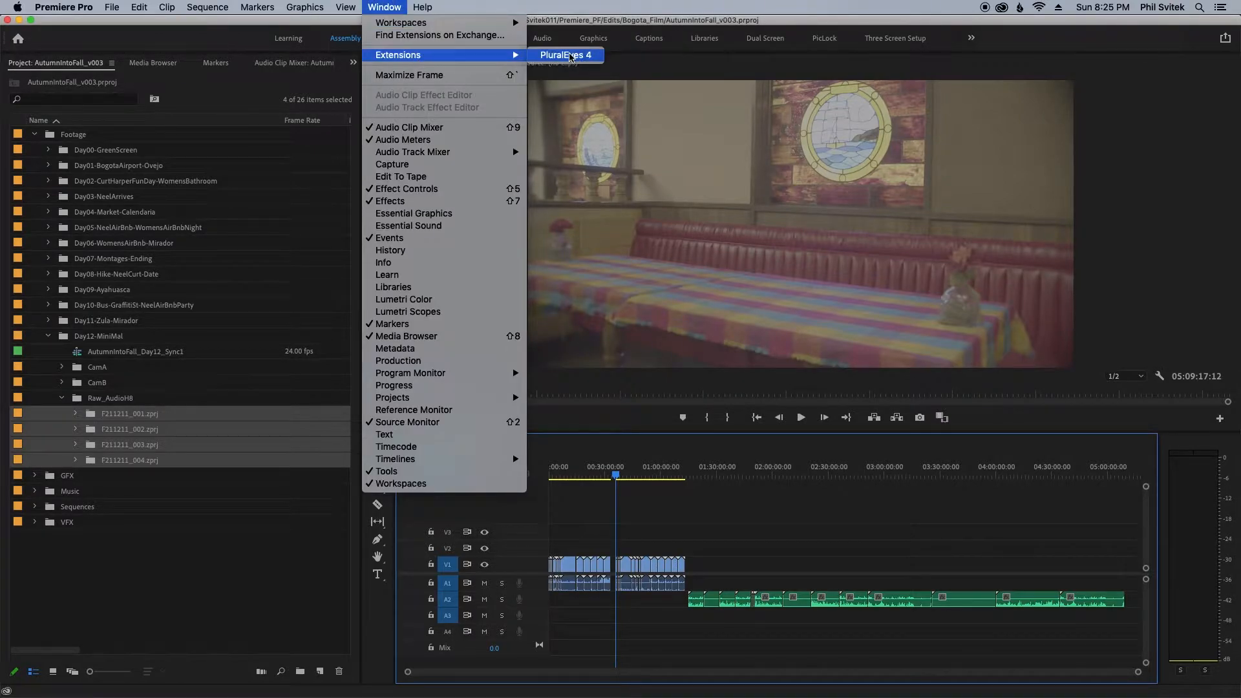
{"action": "left_click", "coordinate": [571, 57]}
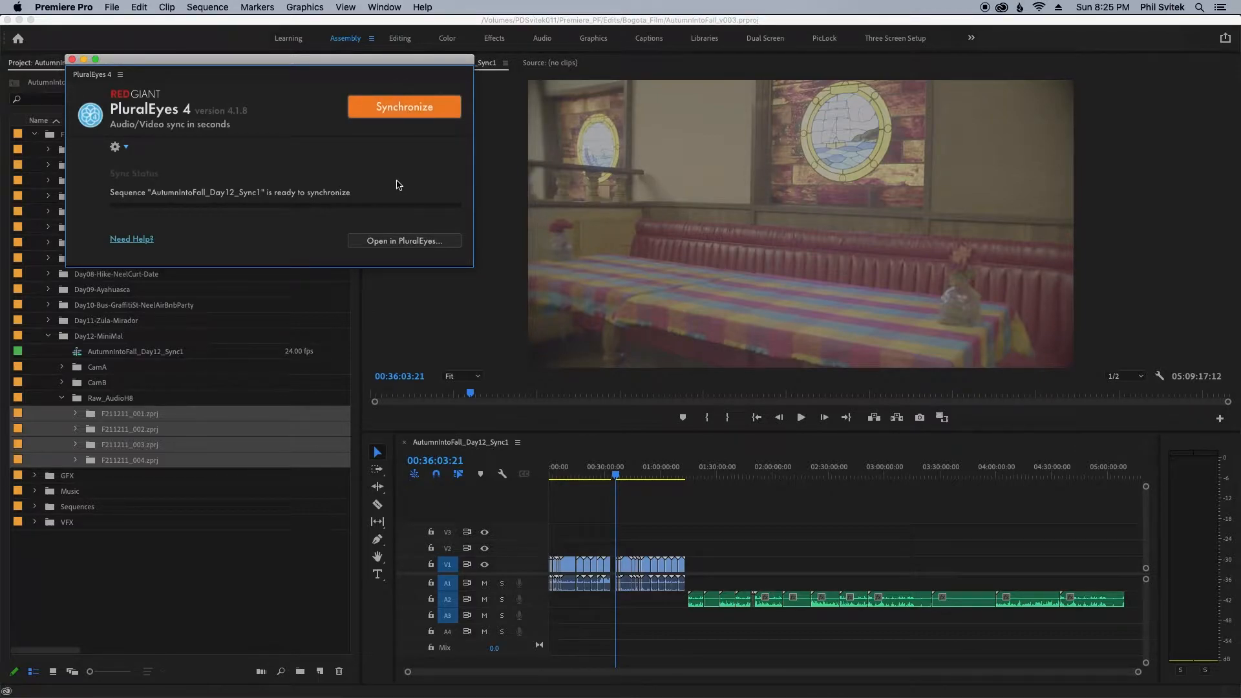
{"action": "left_click", "coordinate": [382, 116]}
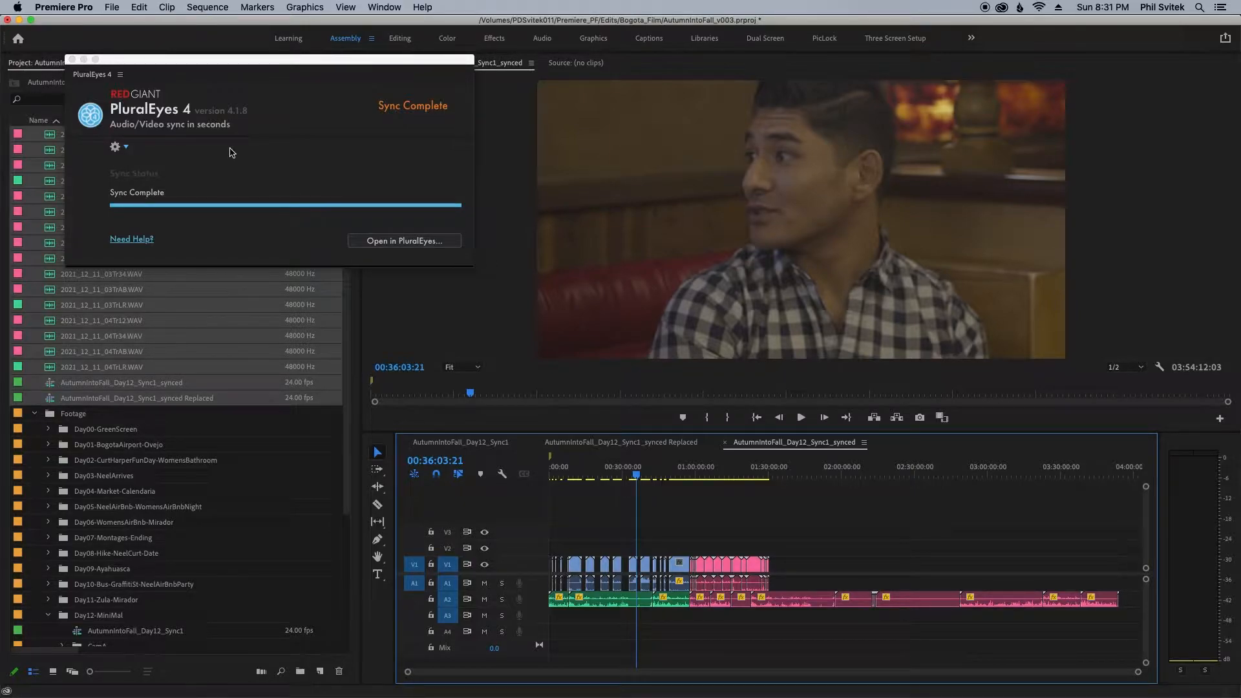
{"action": "left_click", "coordinate": [72, 60]}
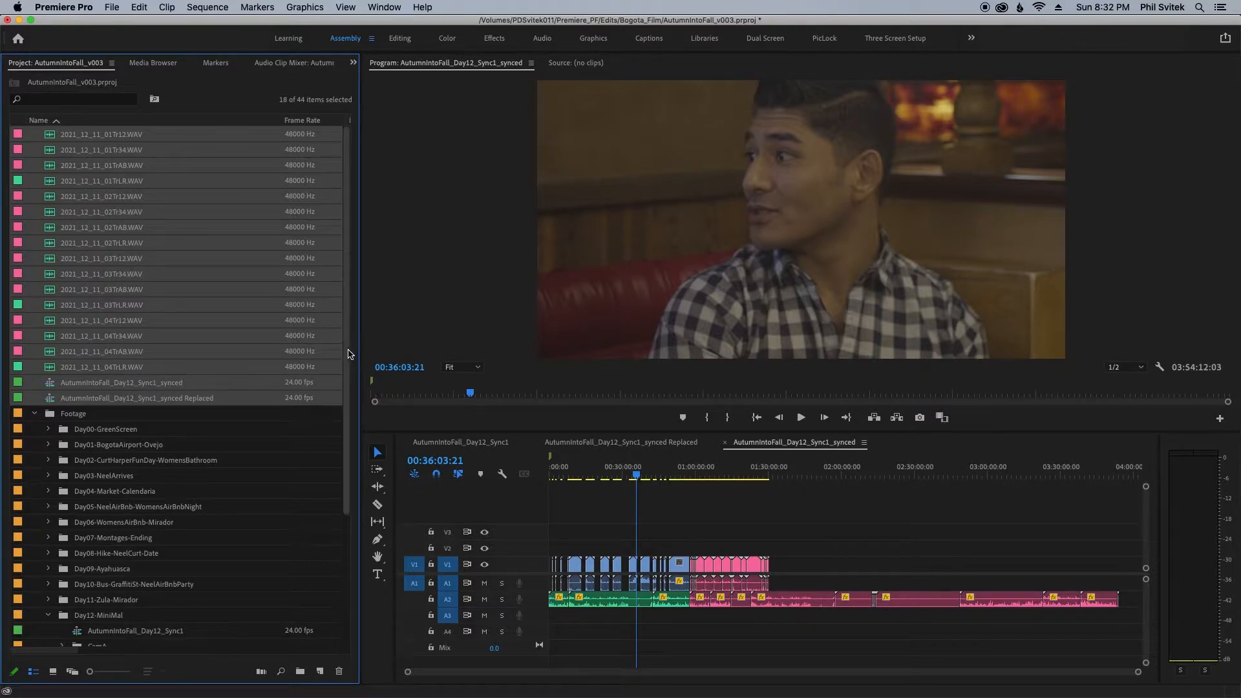
Move the generated WAV files and synced sequences into the Day12-MiniMal bin, and create a bin named Sync inside it
{"action": "left_click_drag", "start_coordinate": [347, 354], "coordinate": [350, 441]}
{"action": "left_click_drag", "start_coordinate": [51, 291], "coordinate": [90, 506]}
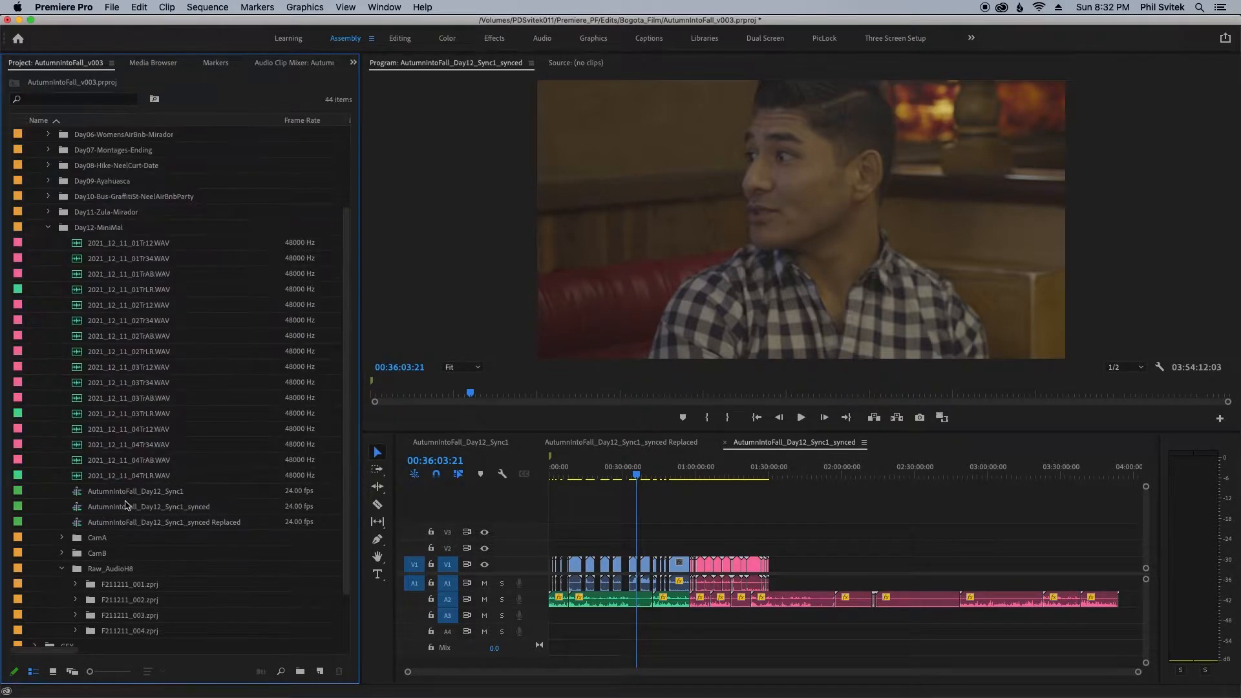
{"action": "left_click", "coordinate": [95, 228]}
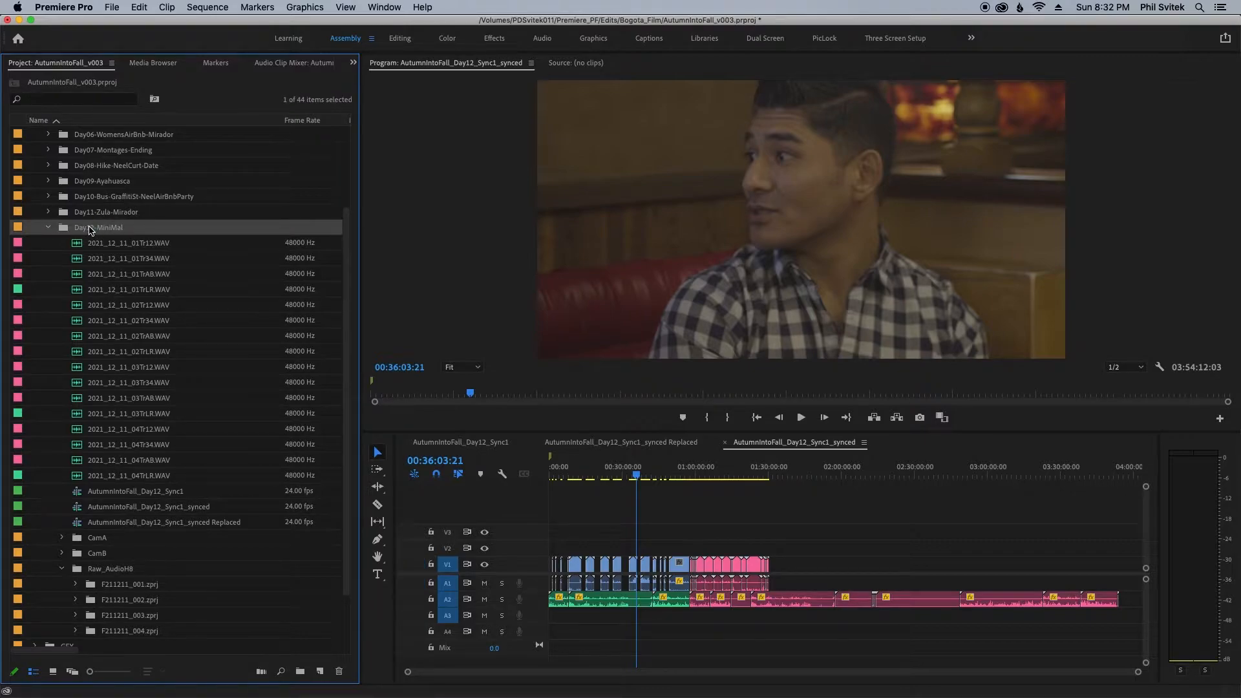
{"action": "right_click", "coordinate": [91, 231]}
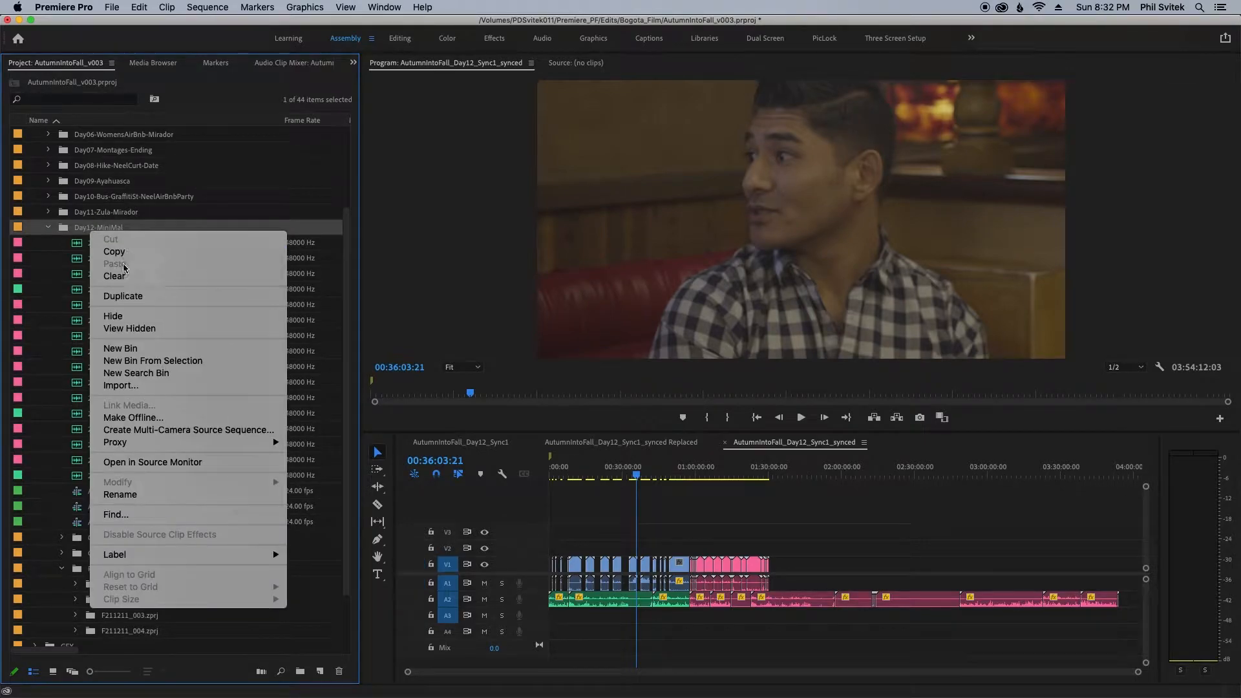
{"action": "left_click", "coordinate": [133, 350]}
{"action": "type", "text": "Syn"}
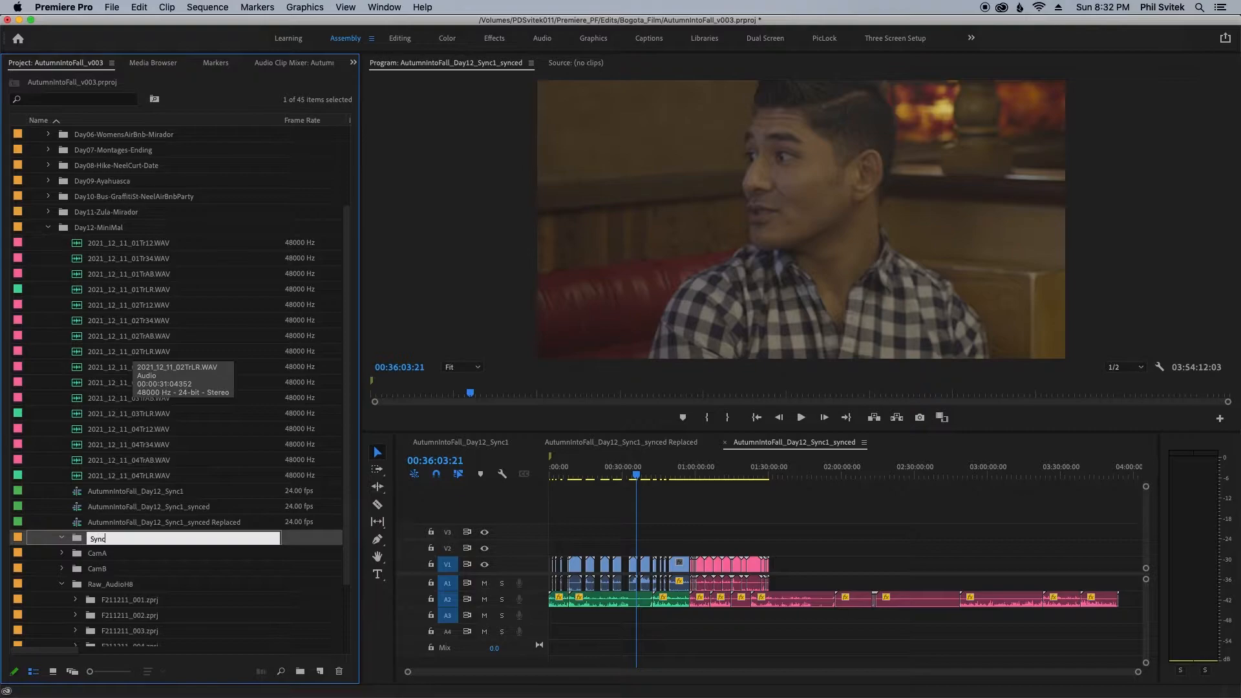
{"action": "type", "text": "c"}
Move all the loose WAV files and the three AutumnIntoFall_Day12_Sync1 sequences into the Sync bin
{"action": "left_click", "coordinate": [87, 524]}
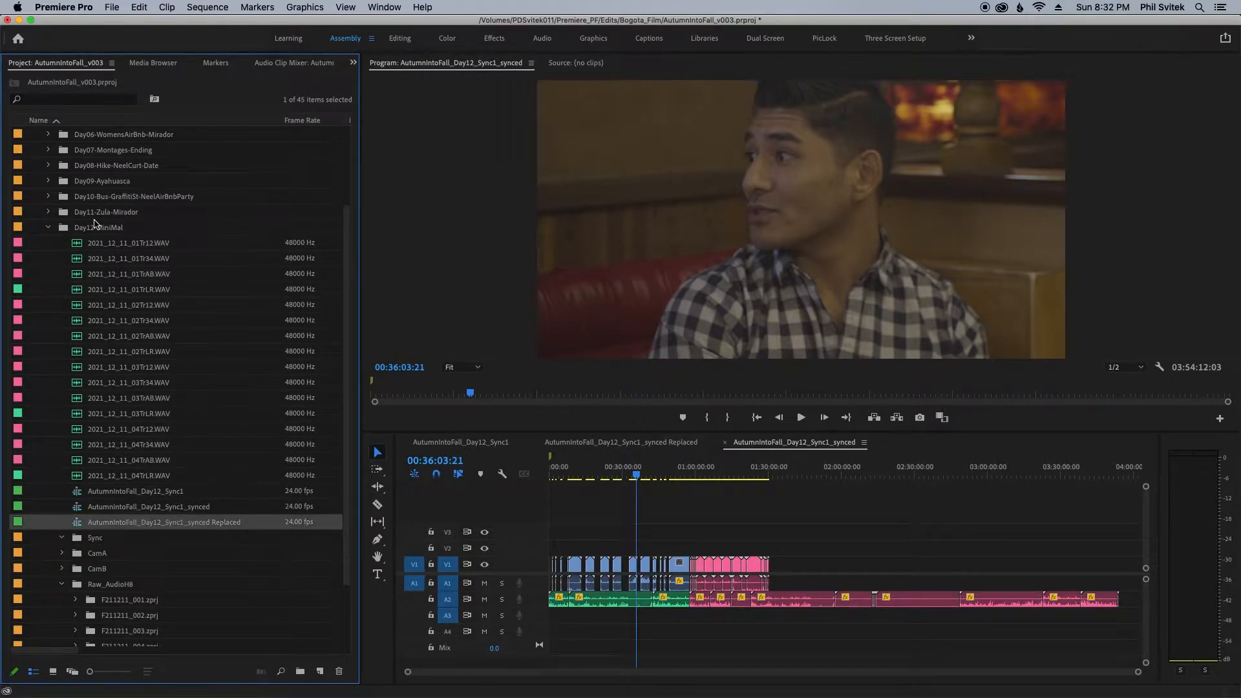
{"action": "left_click", "coordinate": [77, 249], "text": "shift"}
{"action": "left_click_drag", "start_coordinate": [84, 527], "coordinate": [92, 539]}
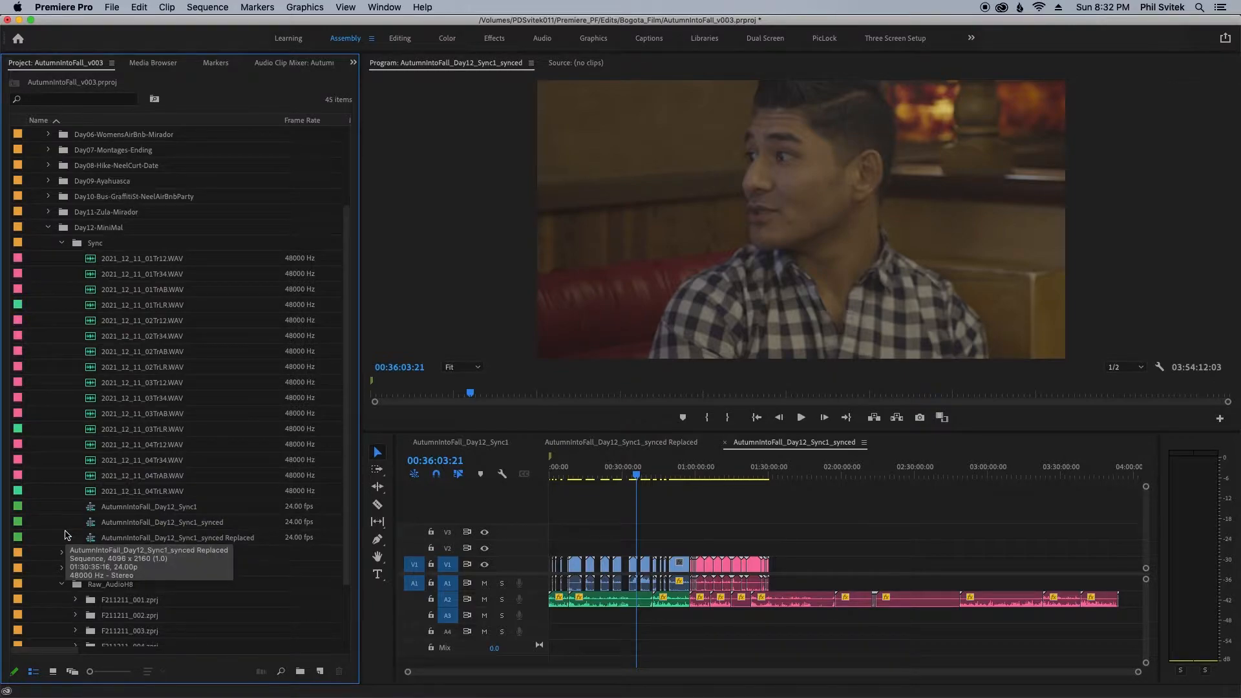
Close the synced Replaced sequence and the original Day12_Sync1 sequence, keeping only AutumnIntoFall_Day12_Sync1_synced open in the timeline
{"action": "left_click", "coordinate": [727, 509]}
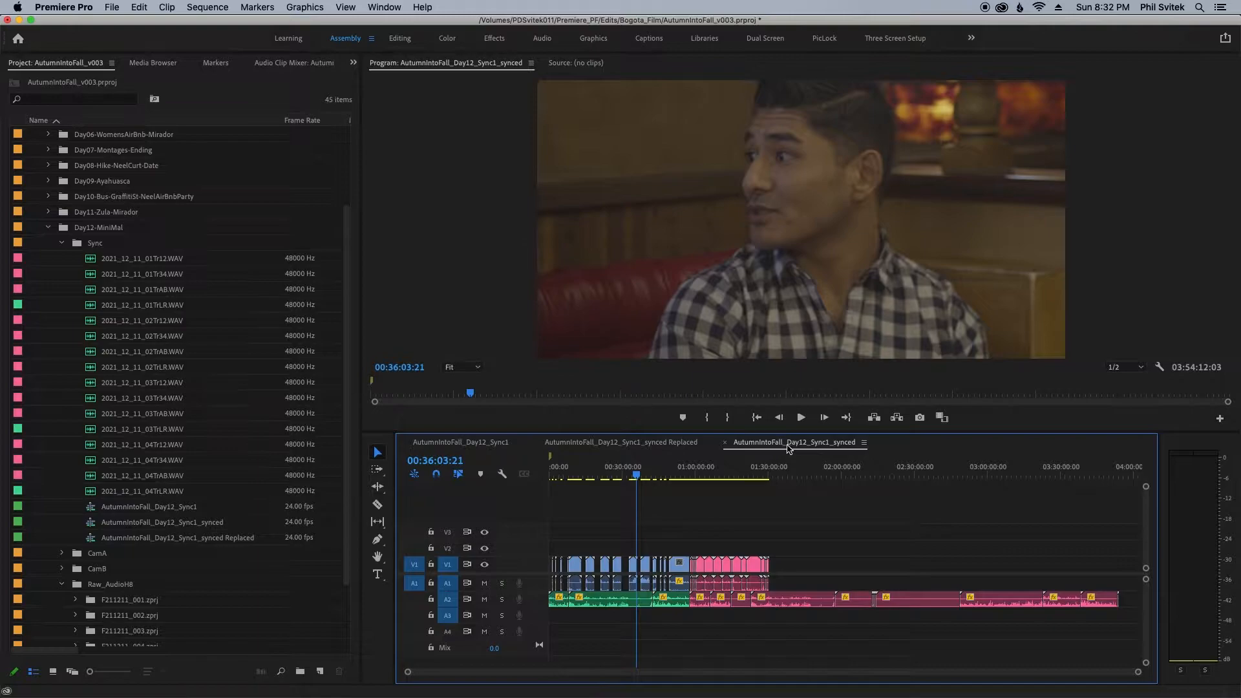
{"action": "left_click", "coordinate": [539, 443]}
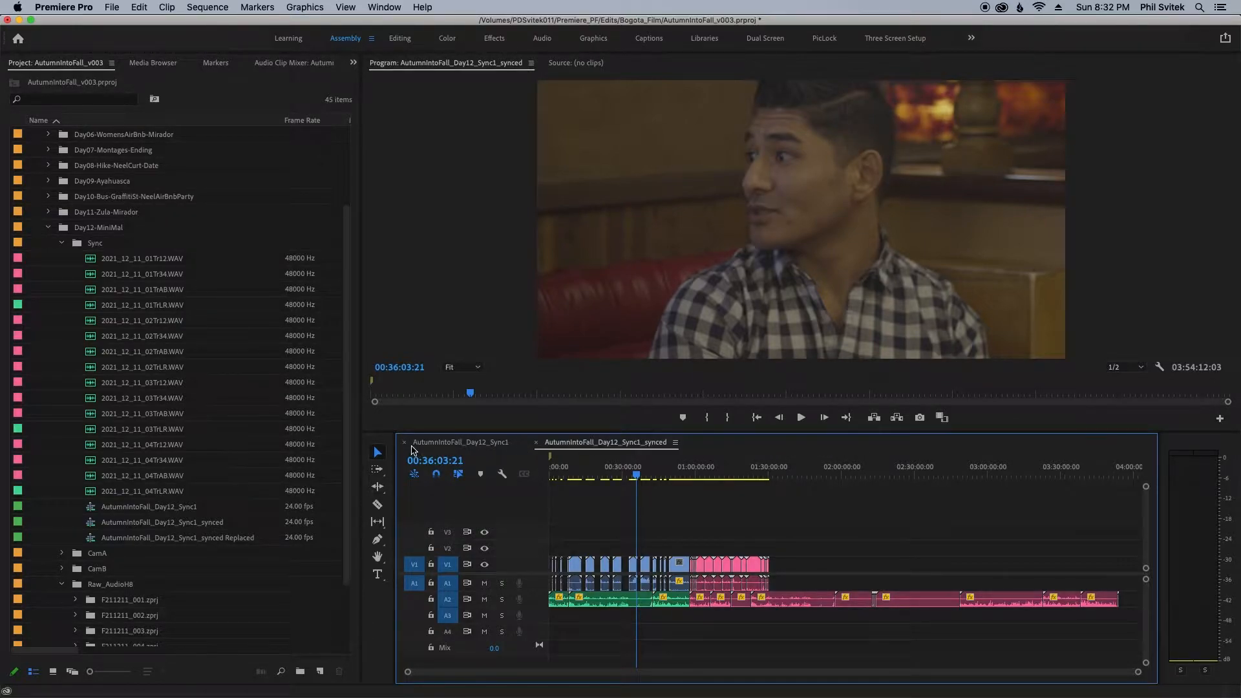
{"action": "left_click", "coordinate": [404, 442]}
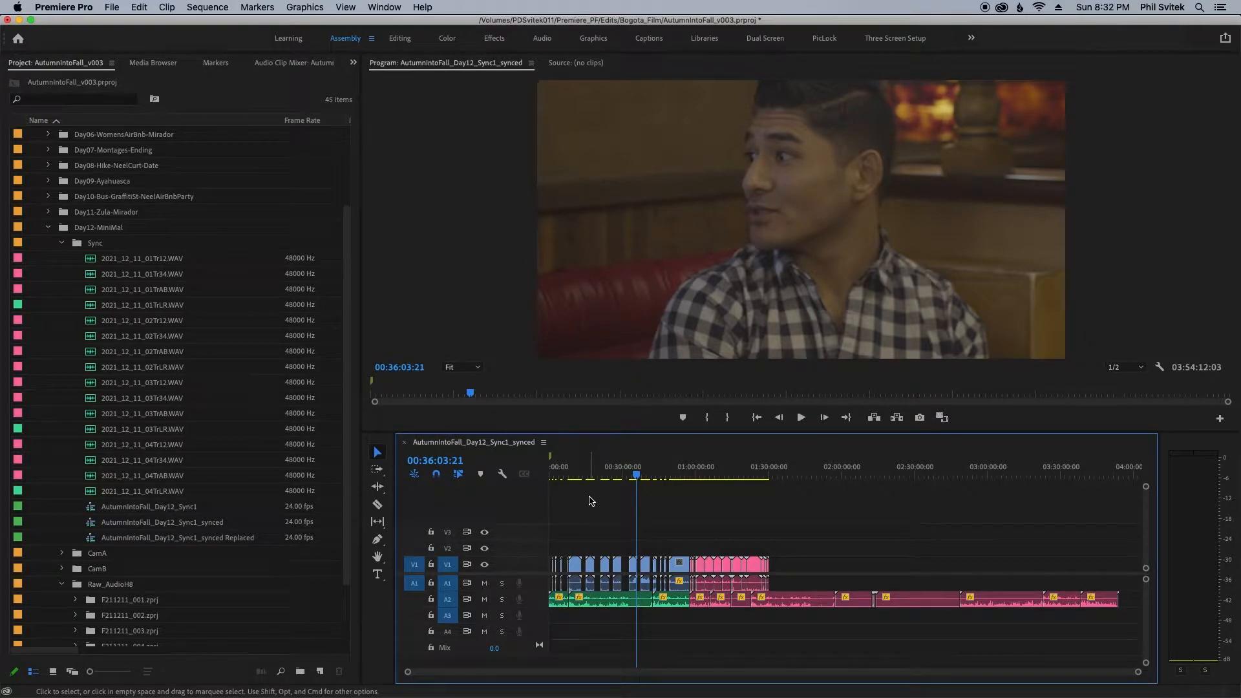
Examine the blue video clips and their green external audio at the beginning of the synced sequence
{"action": "left_click", "coordinate": [559, 479]}
{"action": "key", "text": "="}
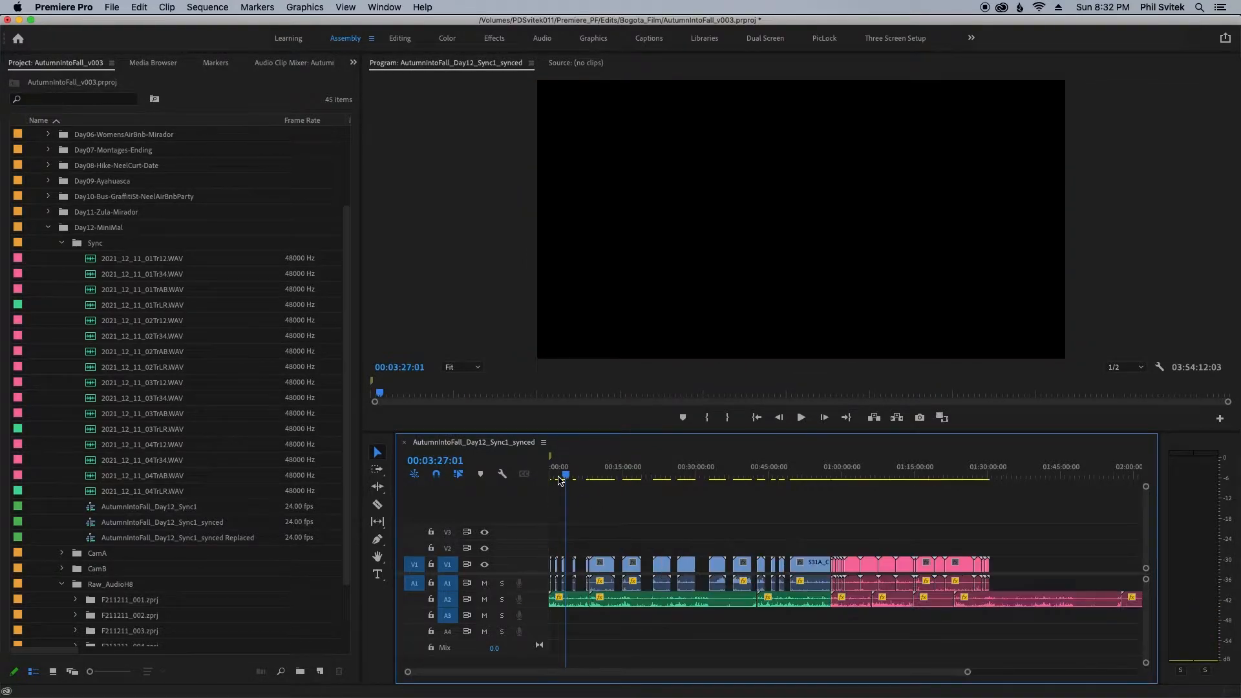
{"action": "key", "text": "="}
{"action": "key", "text": "="}
{"action": "key", "text": "="}
{"action": "key", "text": "Home"}
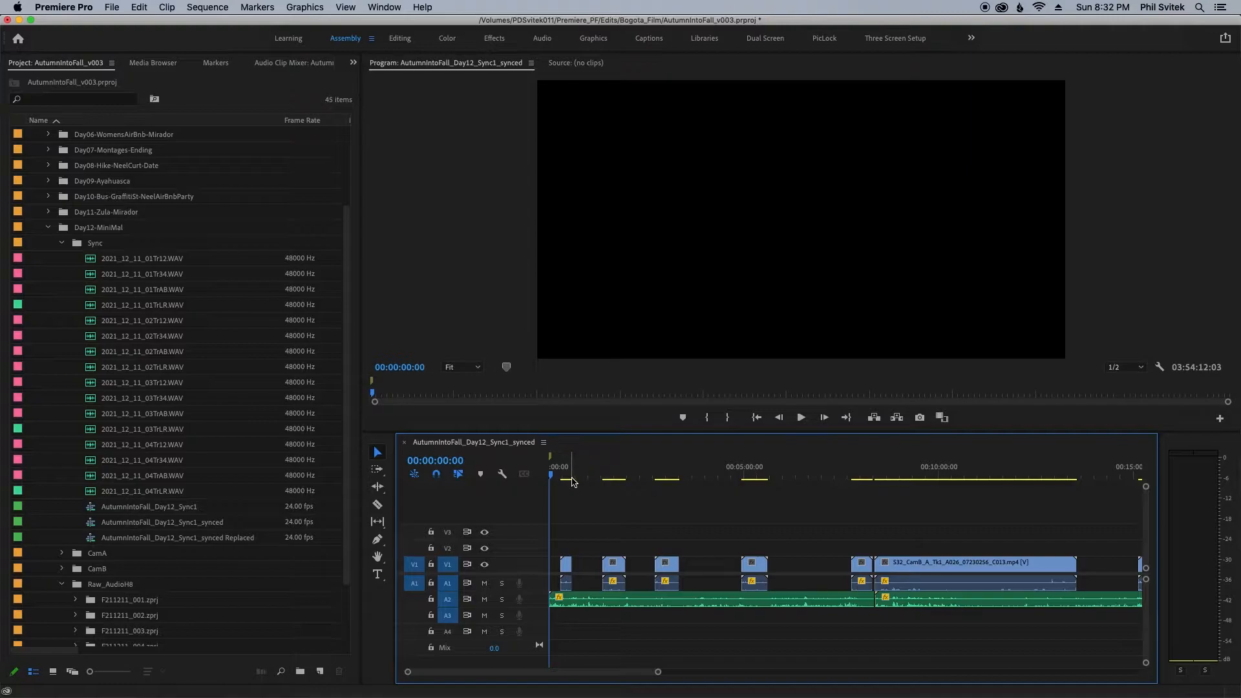
{"action": "left_click", "coordinate": [891, 475]}
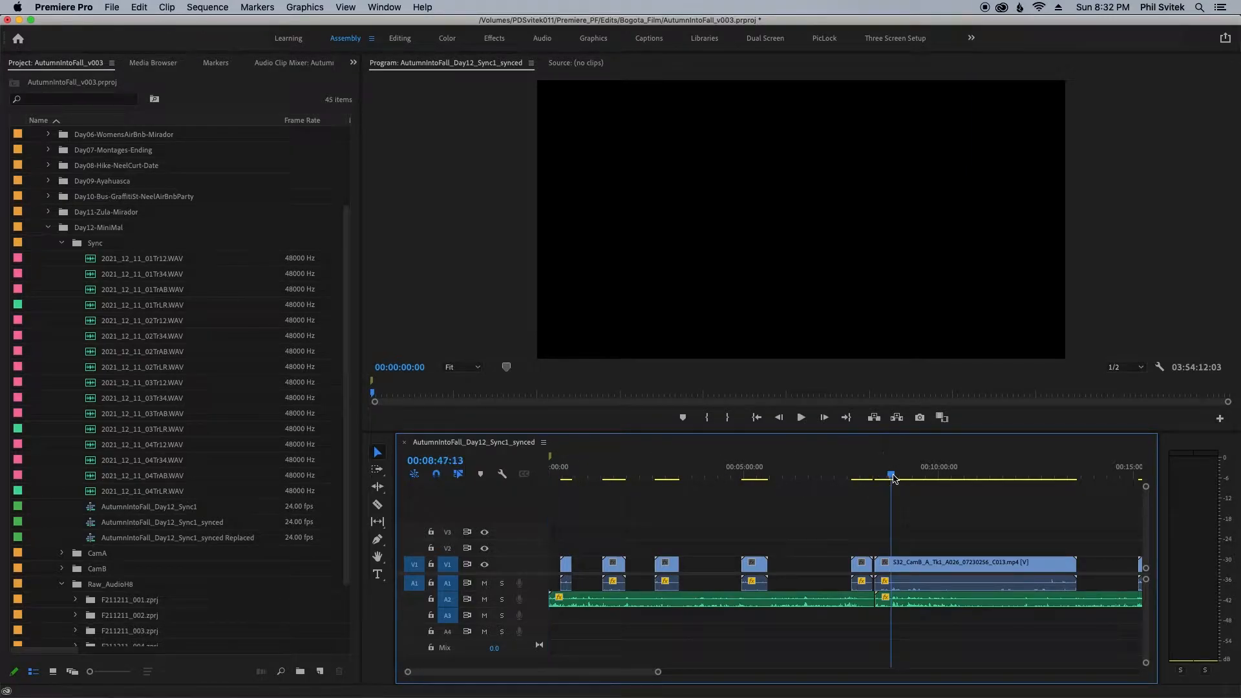
{"action": "left_click", "coordinate": [567, 466]}
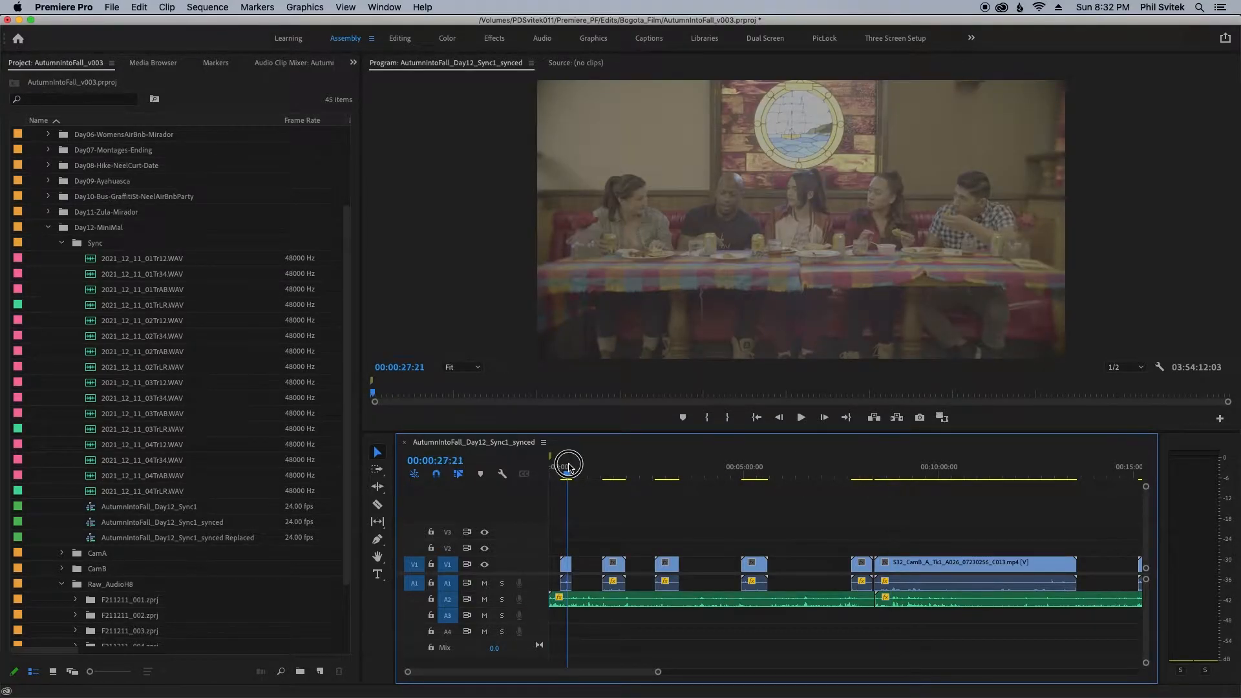
Examine where the blue clips end and the pink clips begin in the synced sequence, around 00:58:15:07
{"action": "key", "text": "minus"}
{"action": "key", "text": "minus"}
{"action": "key", "text": "minus"}
{"action": "left_click", "coordinate": [837, 475]}
{"action": "key", "text": "equal"}
{"action": "key", "text": "equal"}
{"action": "key", "text": "equal"}
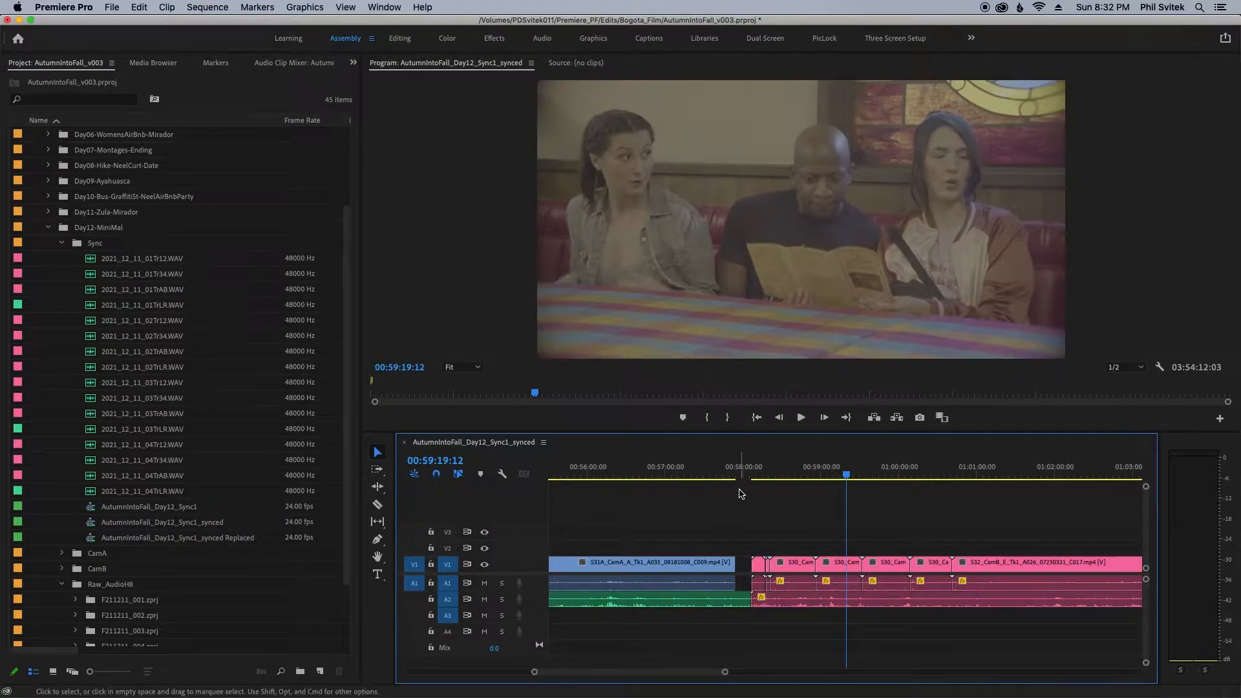
{"action": "left_click", "coordinate": [762, 476]}
{"action": "key", "text": "equal"}
{"action": "key", "text": "equal"}
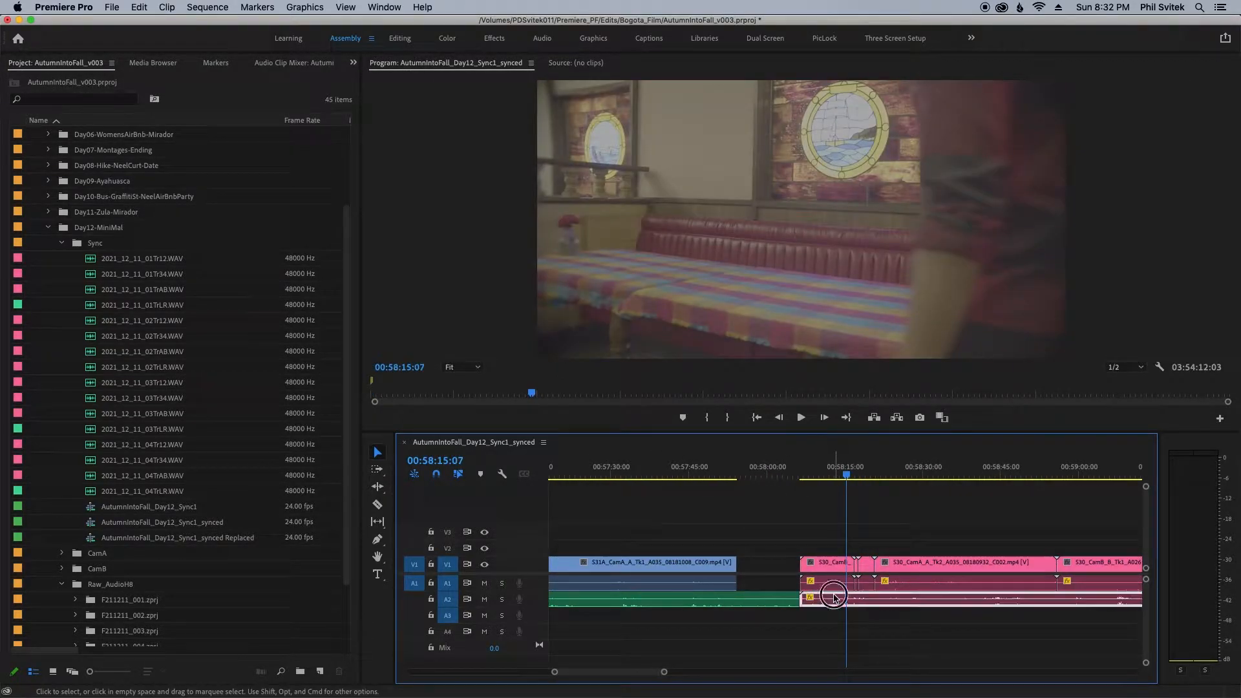
Delete the bulk of the unsynced pink clips from the later part of the synced sequence
{"action": "key", "text": "minus"}
{"action": "key", "text": "minus"}
{"action": "key", "text": "minus"}
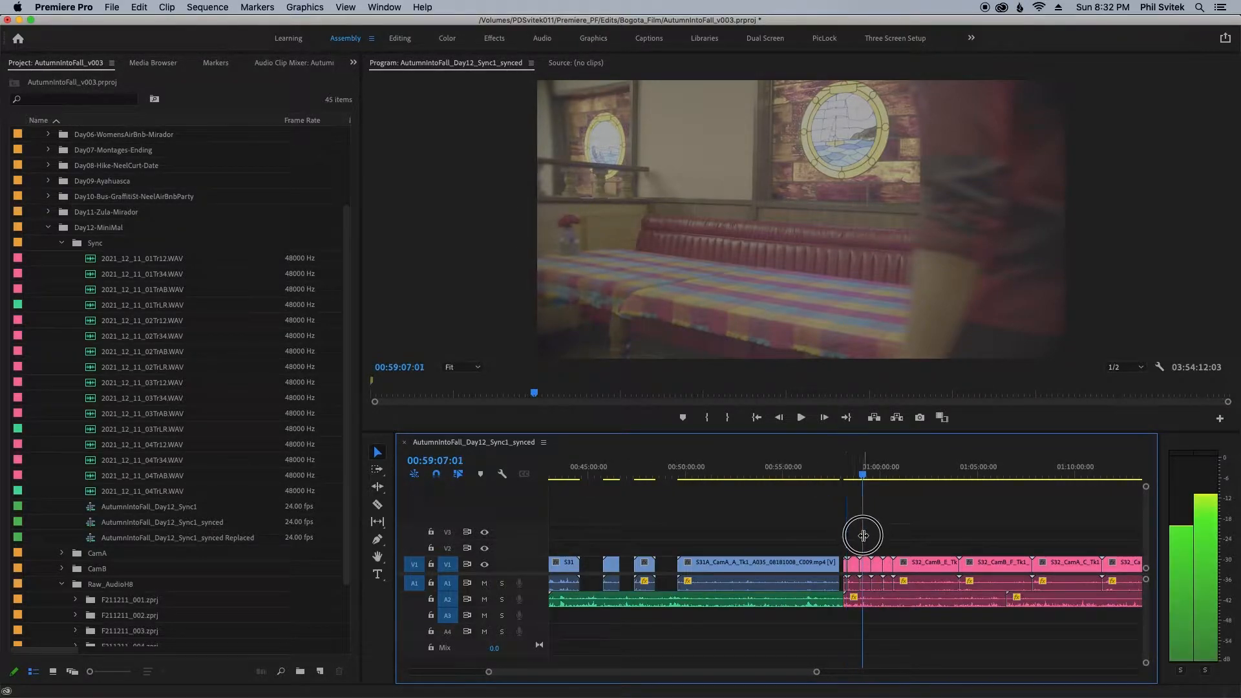
{"action": "left_click", "coordinate": [863, 467]}
{"action": "left_click_drag", "start_coordinate": [848, 521], "coordinate": [711, 585]}
{"action": "key", "text": "minus"}
{"action": "key", "text": "minus"}
{"action": "key", "text": "minus"}
{"action": "key", "text": "Delete"}
{"action": "left_click_drag", "start_coordinate": [903, 516], "coordinate": [1134, 624]}
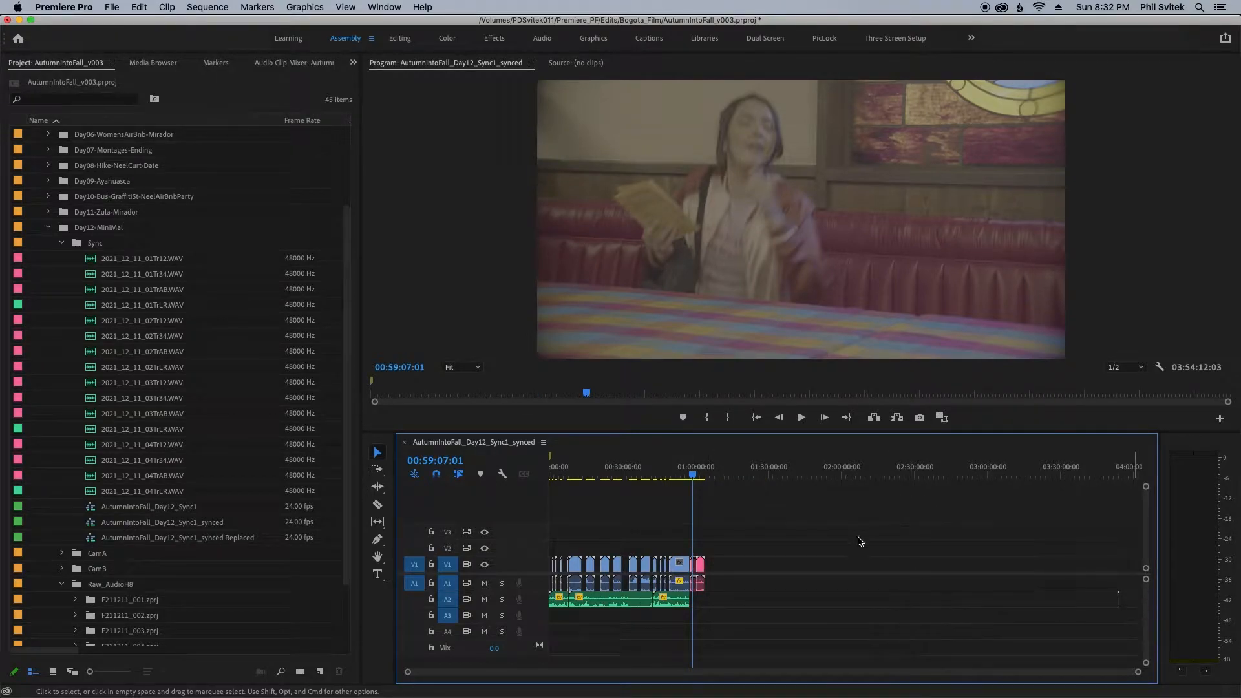
Delete the remaining pink clips that follow the last blue clip and its green audio, around 00:58 to 01:04
{"action": "key", "text": "equal"}
{"action": "key", "text": "equal"}
{"action": "key", "text": "equal"}
{"action": "key", "text": "equal"}
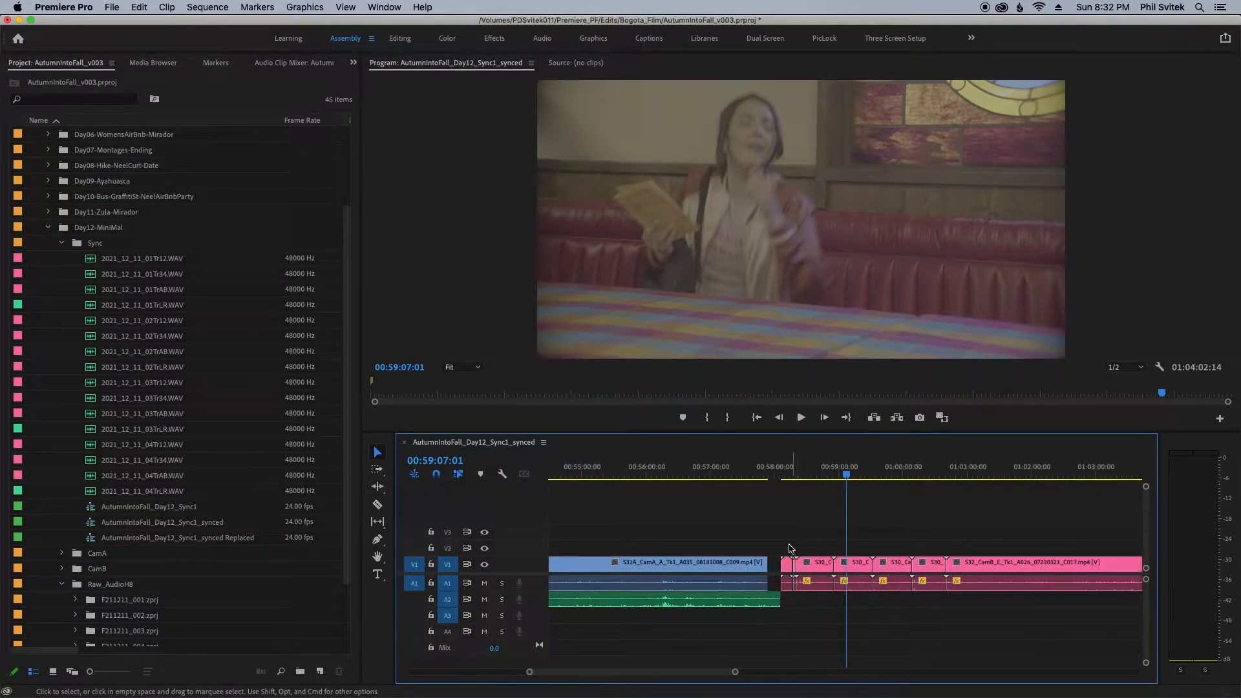
{"action": "left_click_drag", "start_coordinate": [782, 544], "coordinate": [1081, 596]}
{"action": "key", "text": "Delete"}
{"action": "key", "text": "minus"}
{"action": "key", "text": "minus"}
{"action": "key", "text": "minus"}
{"action": "key", "text": "minus"}
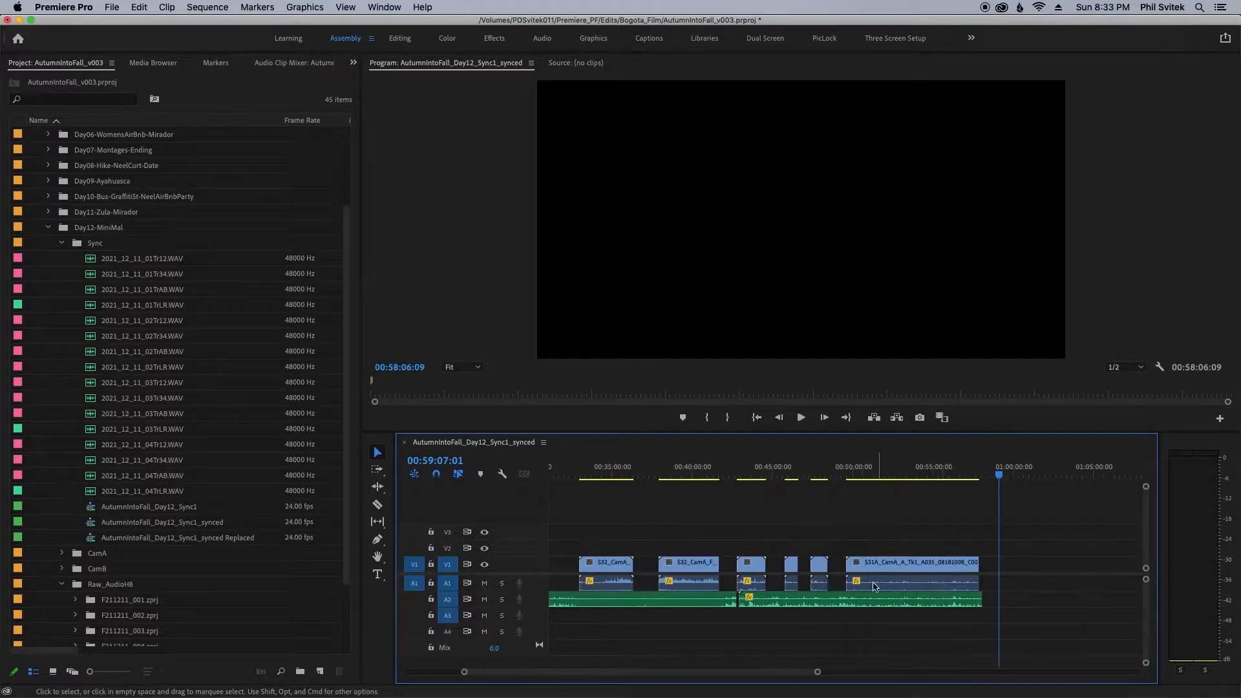
Check the cleaned-up sequence from 00:00:00:00, comparing the blue clips with the green external audio beneath them
{"action": "left_click", "coordinate": [560, 471]}
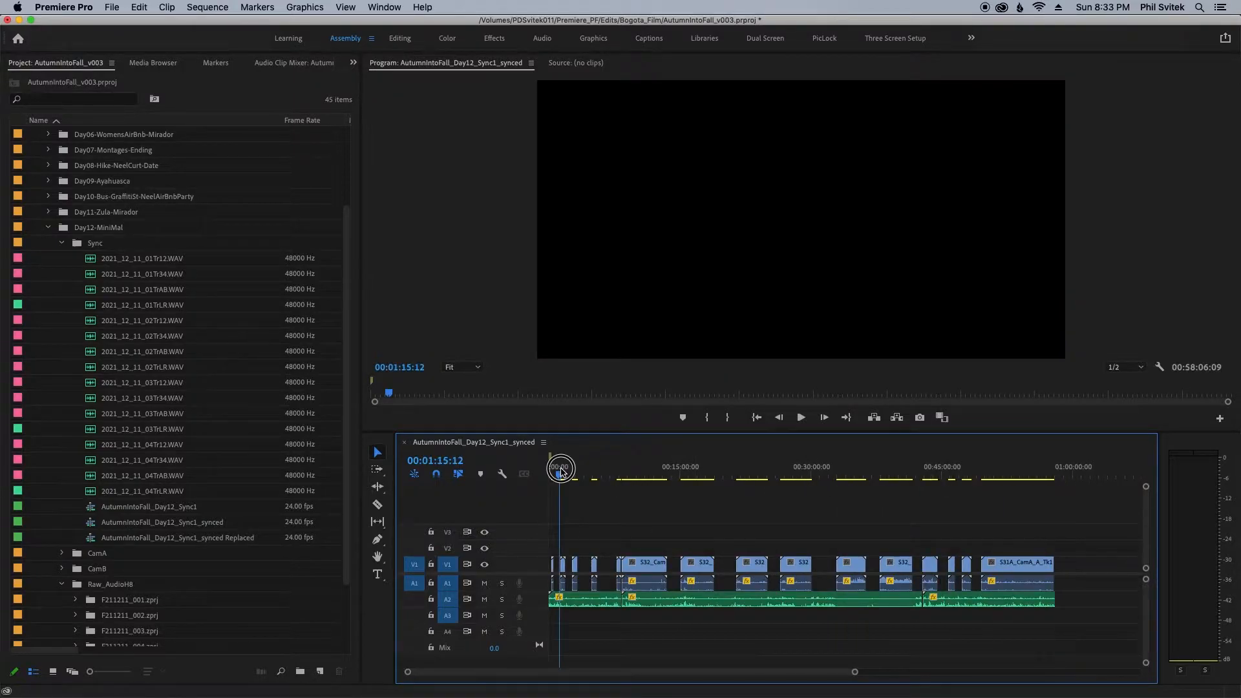
{"action": "key", "text": "Home"}
{"action": "key", "text": "="}
{"action": "key", "text": "="}
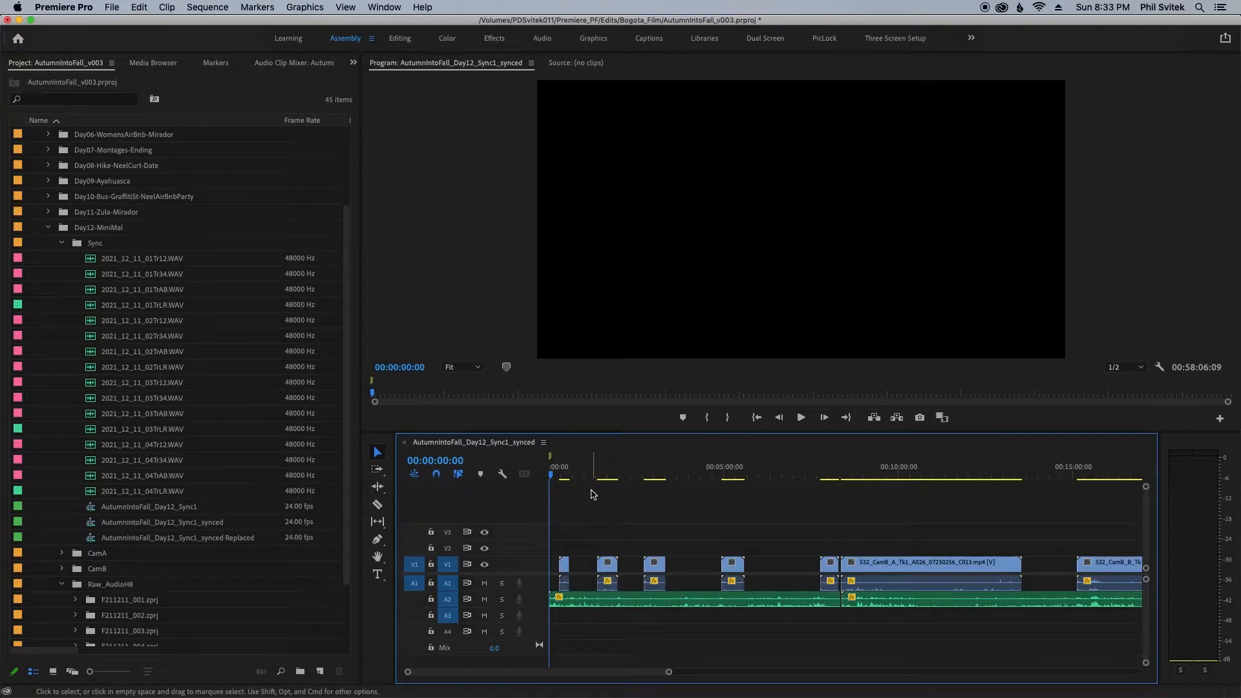
{"action": "key", "text": "="}
{"action": "key", "text": "="}
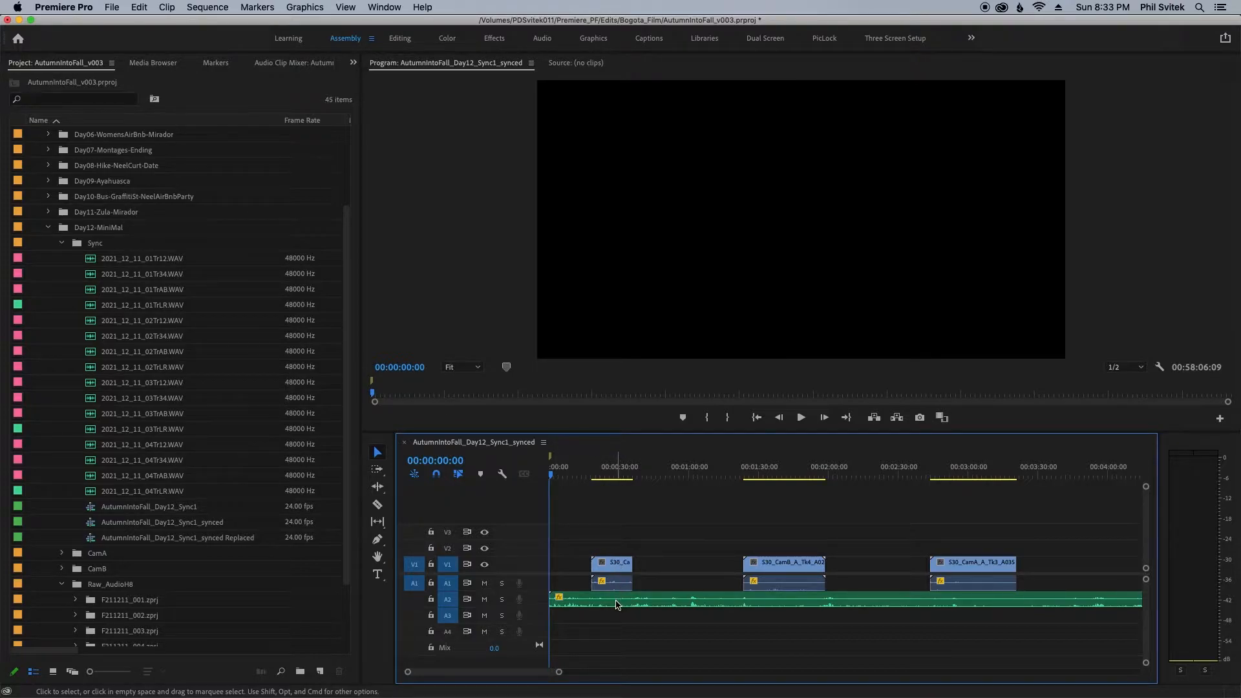
{"action": "key", "text": "-"}
{"action": "key", "text": "-"}
{"action": "key", "text": "-"}
{"action": "key", "text": "-"}
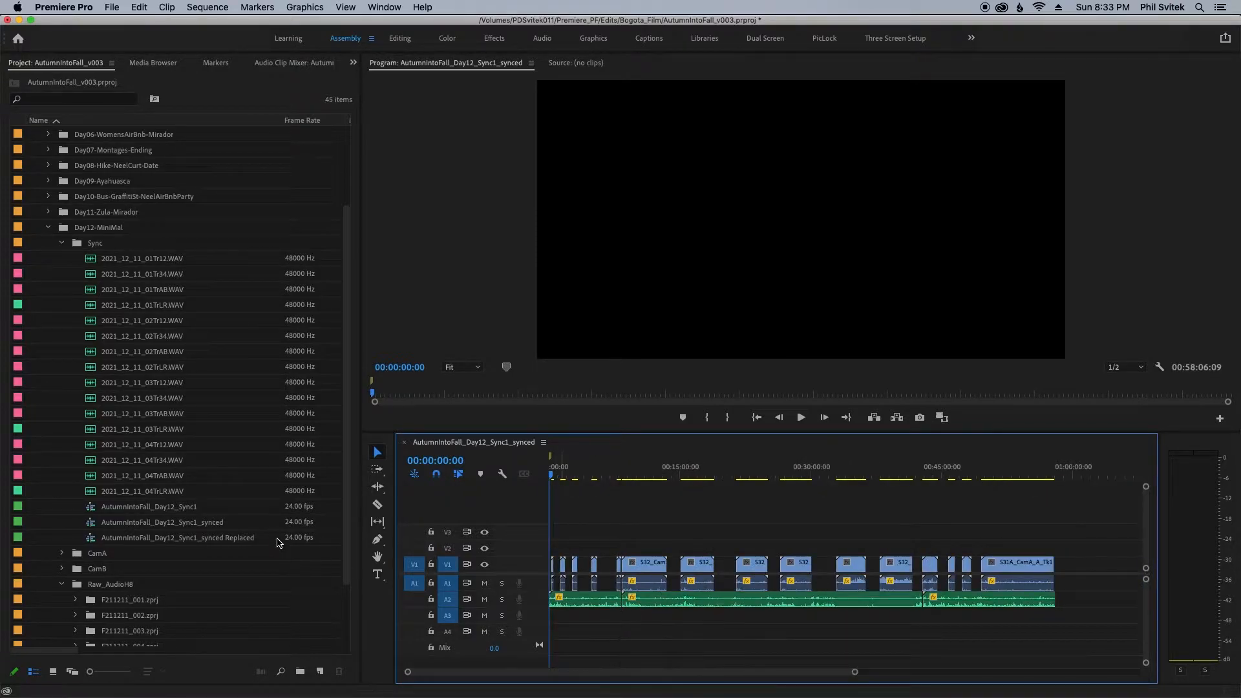
Expand the F211211_001 folder in Raw_AudioH8 to show its individual WAV tracks
{"action": "left_click_drag", "start_coordinate": [347, 531], "coordinate": [346, 567]}
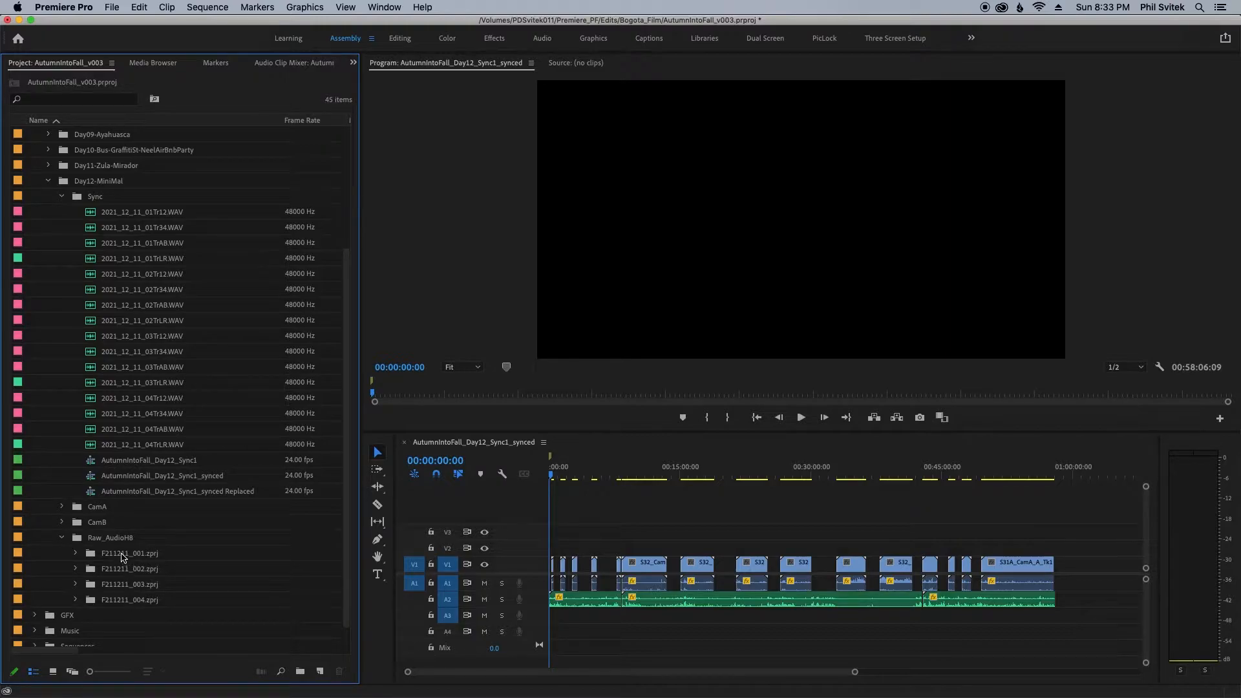
{"action": "left_click", "coordinate": [76, 554]}
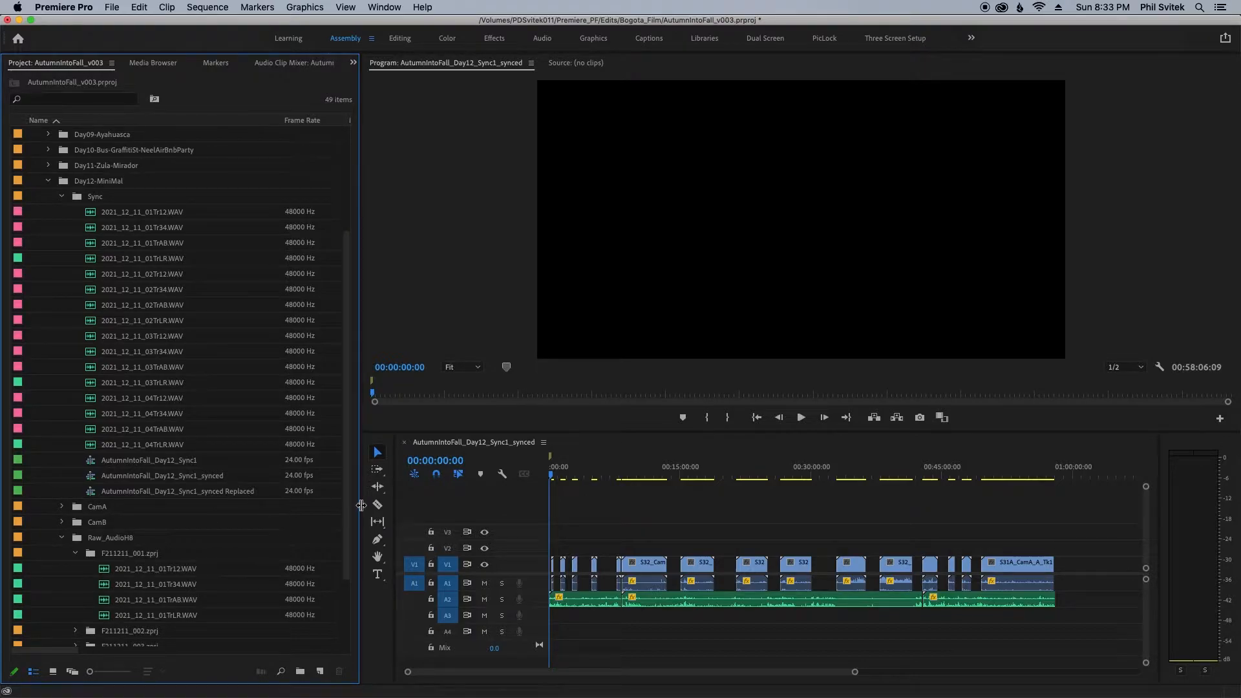
{"action": "scroll", "coordinate": [343, 517], "scroll_direction": "down", "scroll_amount": 2}
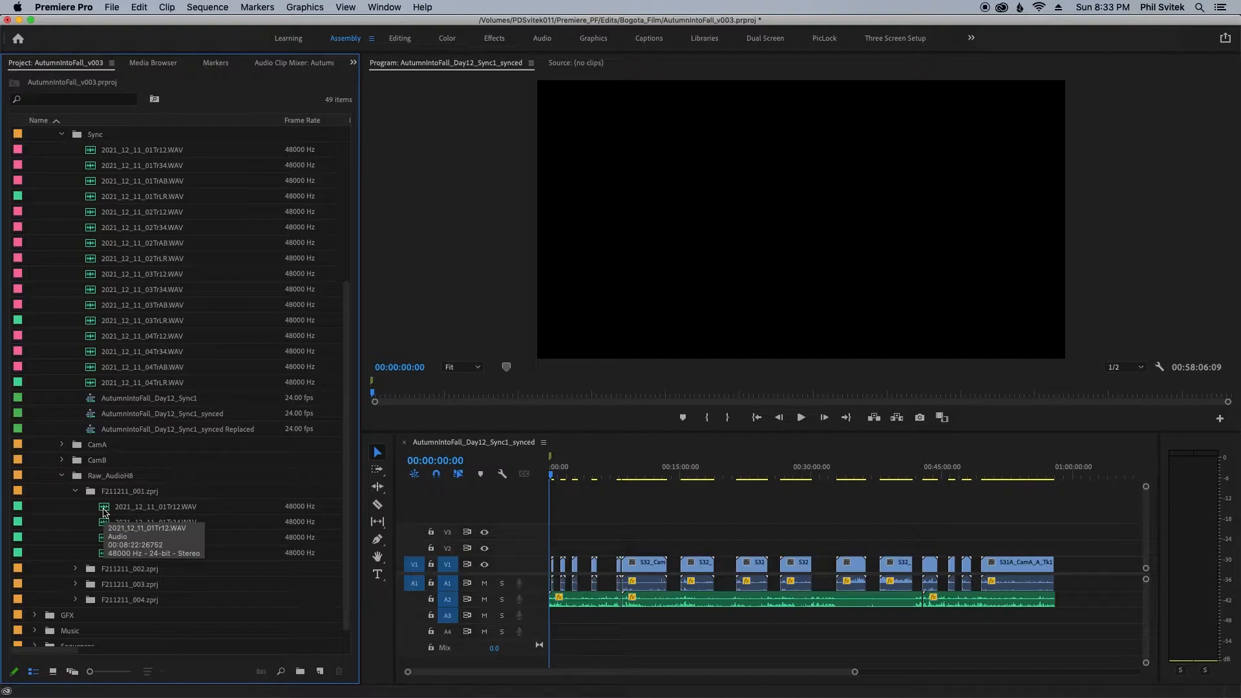
Open the first green external audio clip in the Source monitor to identify which H8 recording it comes from
{"action": "left_click", "coordinate": [577, 515]}
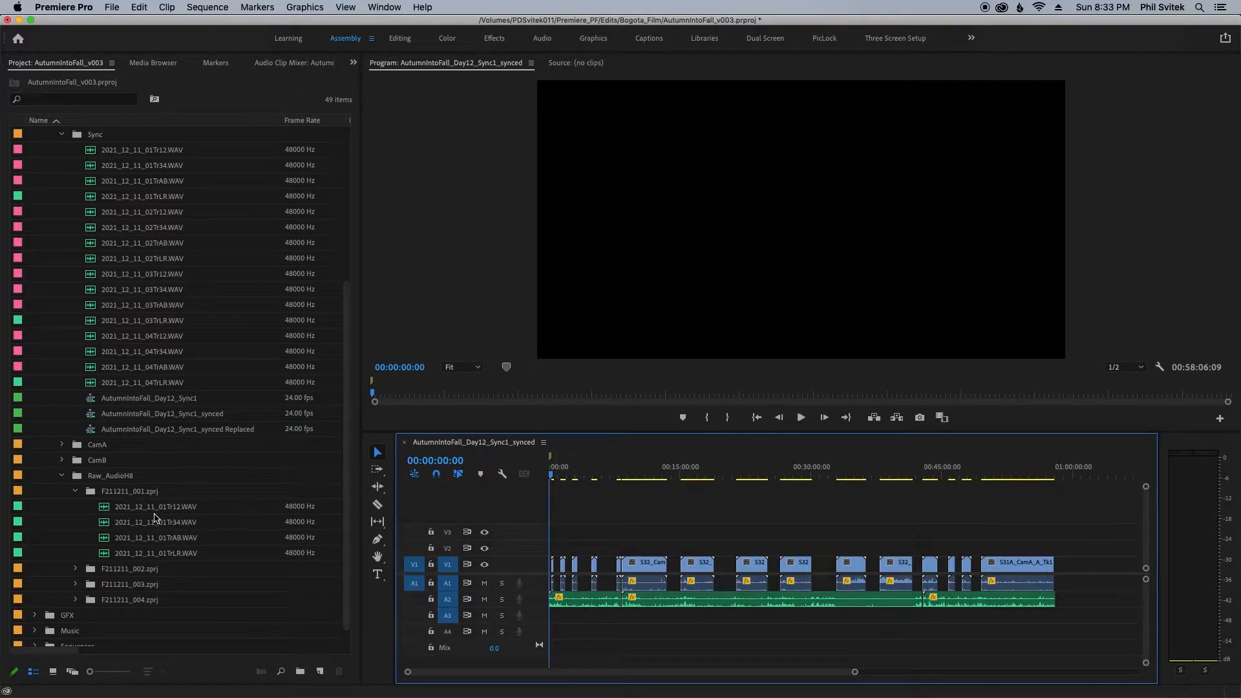
{"action": "left_click", "coordinate": [566, 500]}
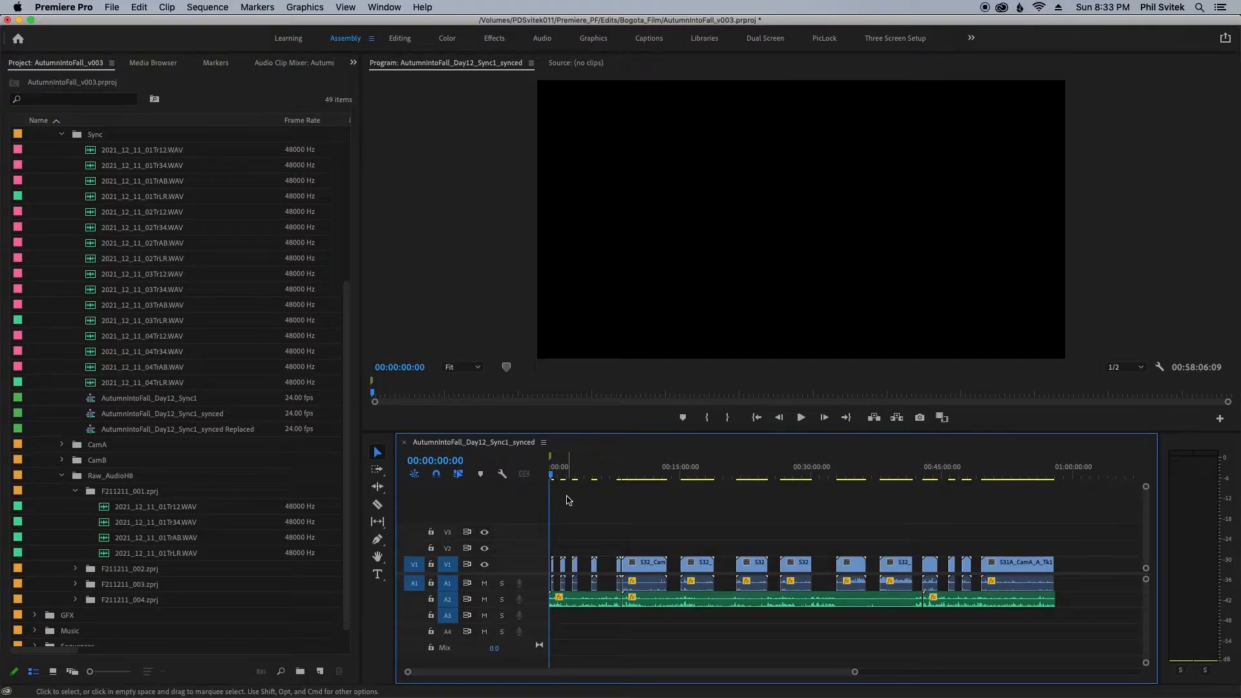
{"action": "key", "text": "equal"}
{"action": "key", "text": "equal"}
{"action": "key", "text": "equal"}
{"action": "key", "text": "equal"}
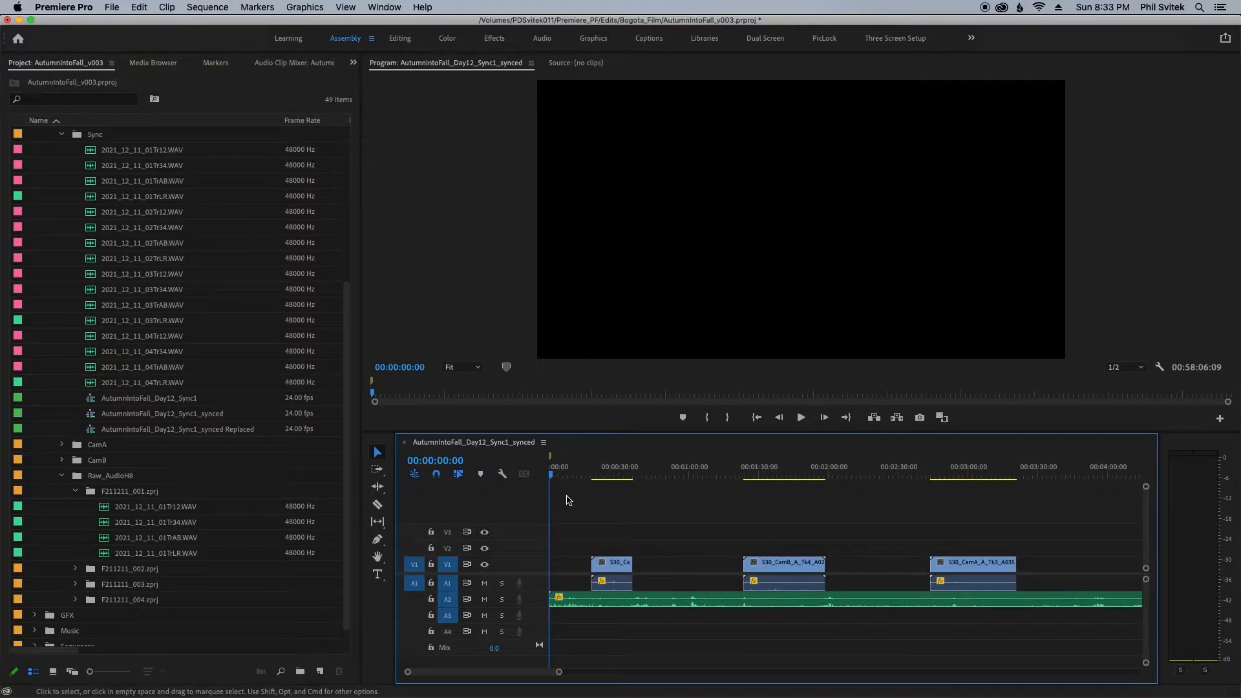
{"action": "key", "text": "minus"}
{"action": "key", "text": "minus"}
{"action": "key", "text": "minus"}
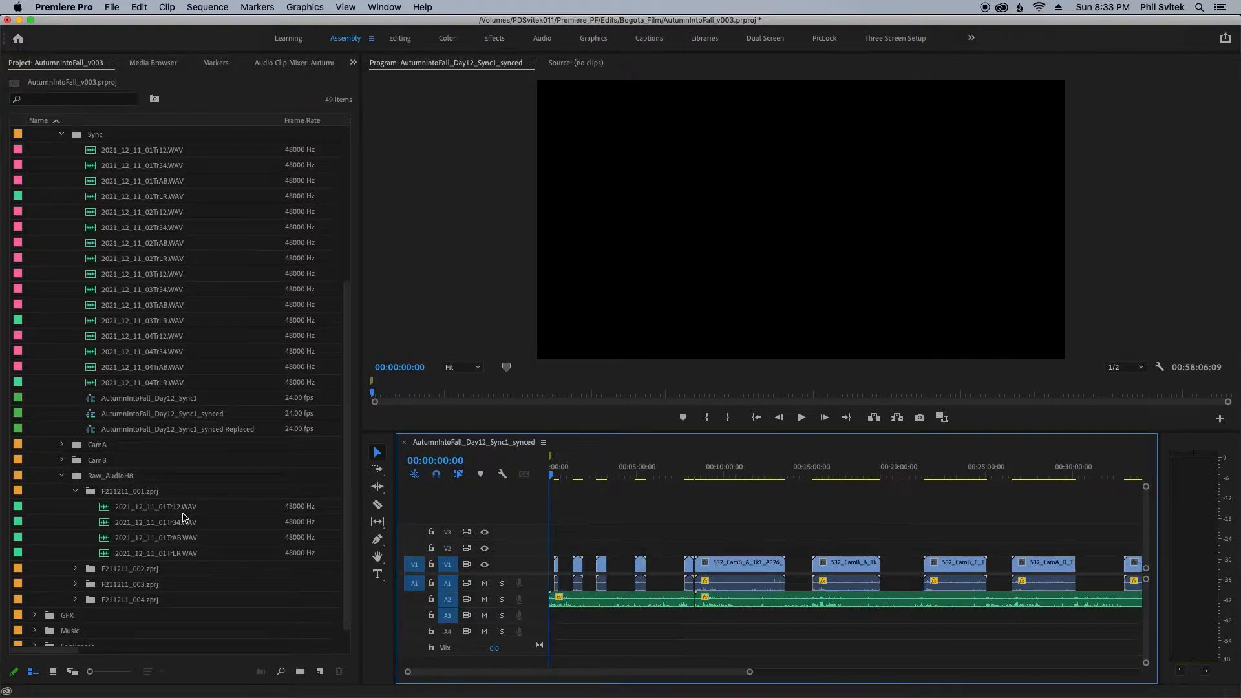
{"action": "double_click", "coordinate": [650, 604]}
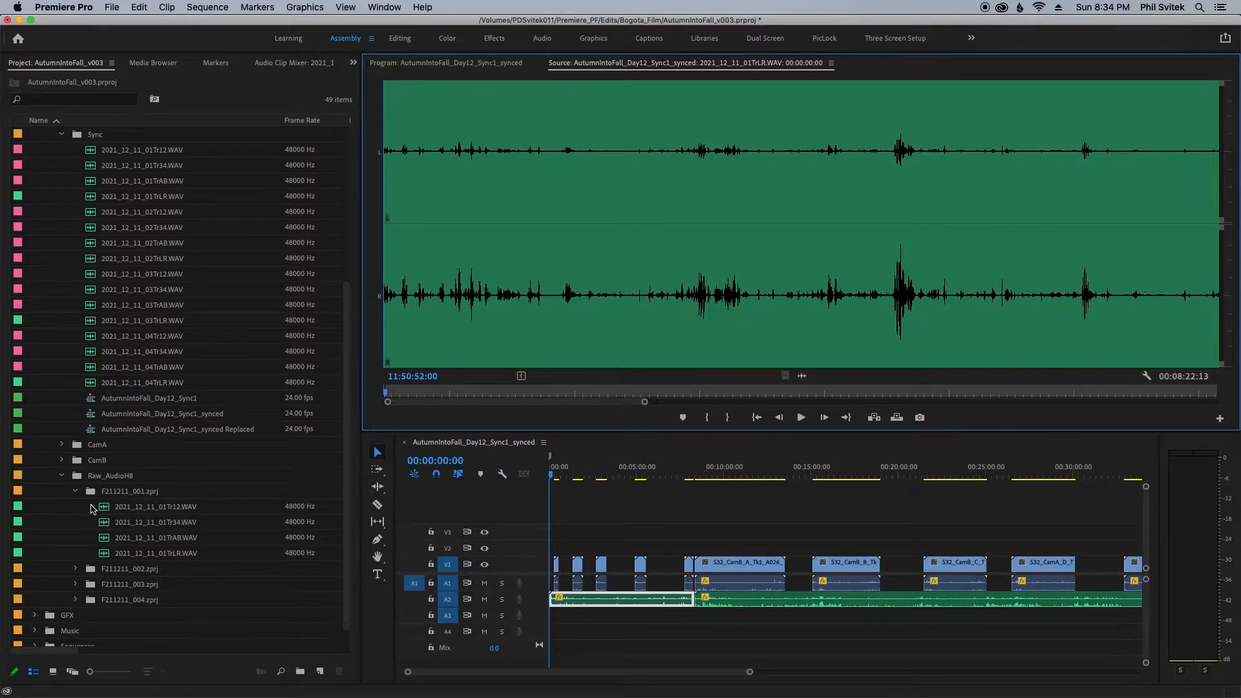
{"action": "left_click", "coordinate": [610, 517]}
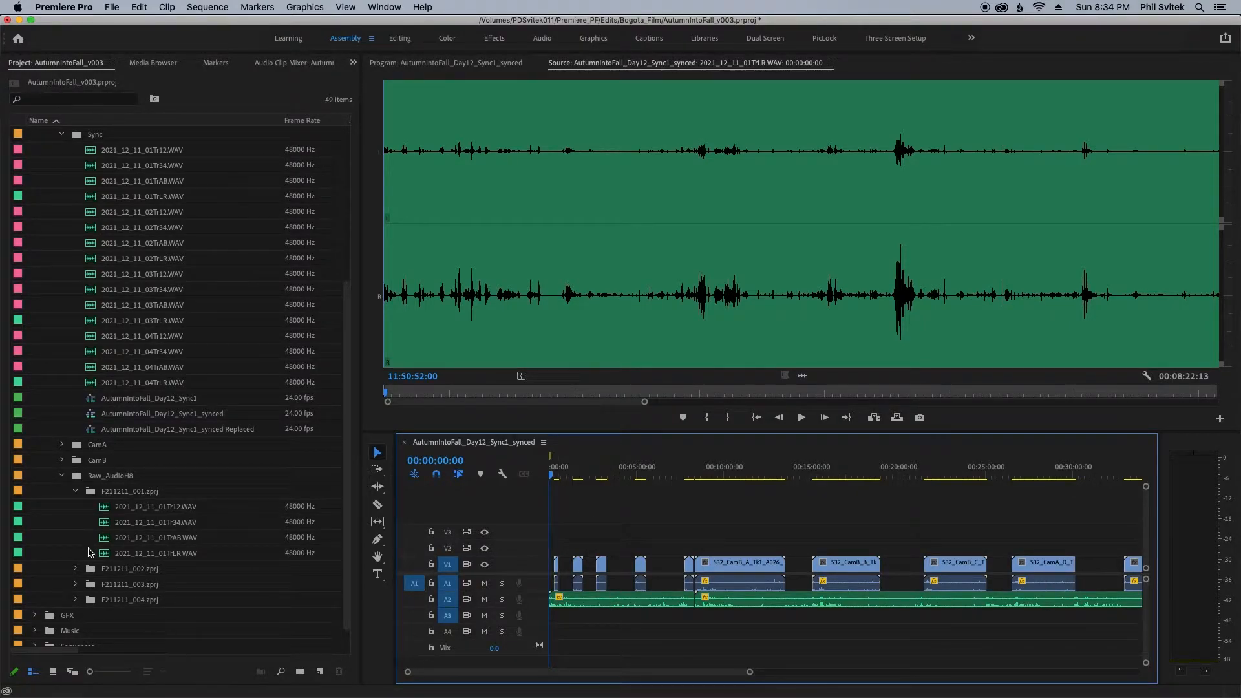
Place the four 2021_12_11_01 WAV files (Tr12, Tr34, TrAB, TrLR) at the sequence start, stacked on tracks A3 to A6
{"action": "left_click_drag", "start_coordinate": [87, 512], "coordinate": [106, 555]}
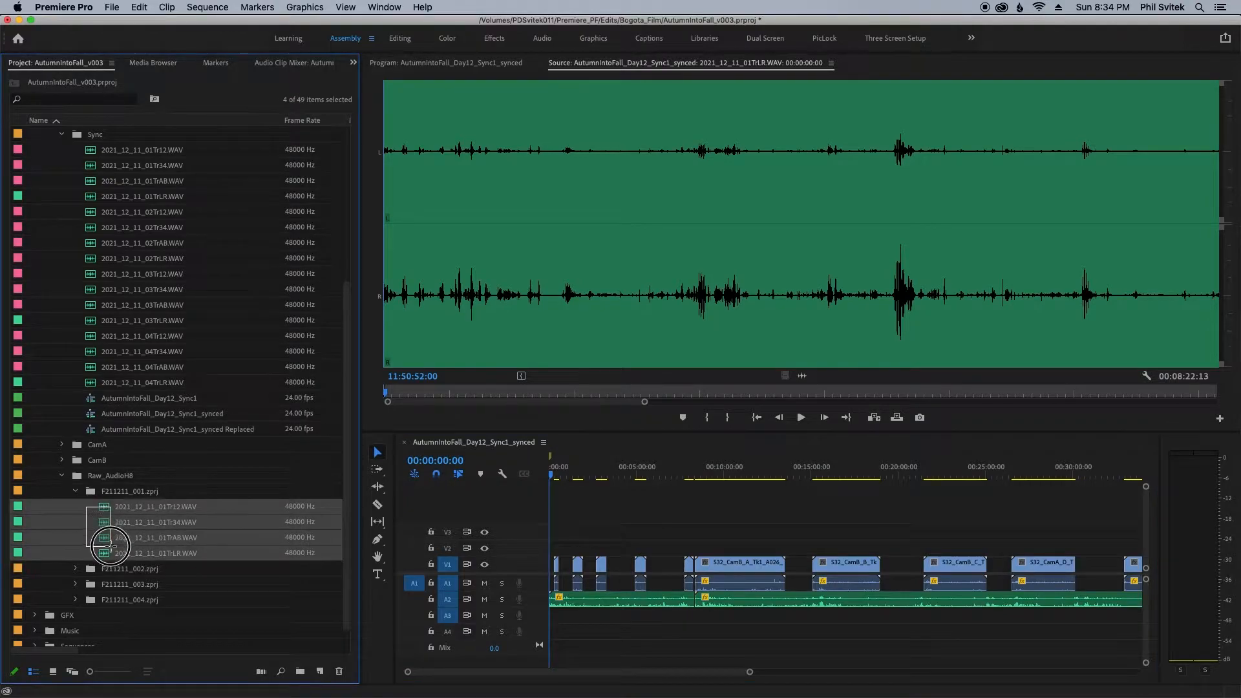
{"action": "left_click_drag", "start_coordinate": [104, 513], "coordinate": [556, 625]}
{"action": "left_click_drag", "start_coordinate": [750, 618], "coordinate": [604, 632]}
{"action": "left_click_drag", "start_coordinate": [898, 625], "coordinate": [594, 666]}
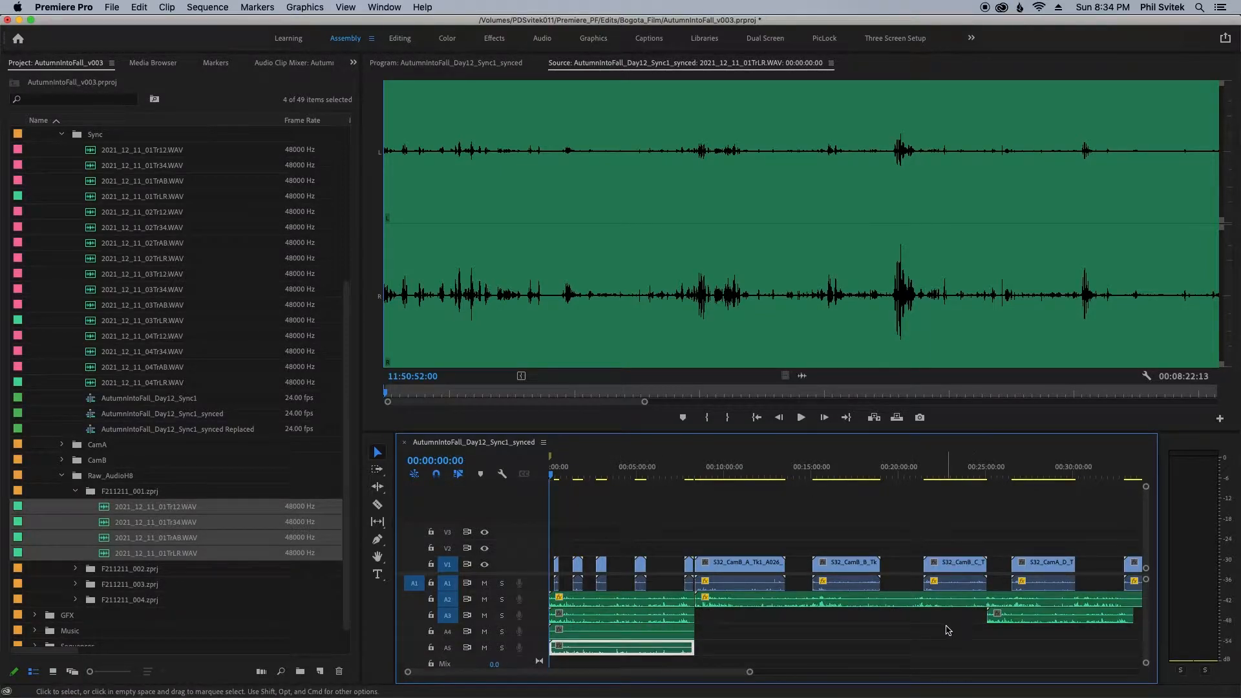
{"action": "key", "text": "minus"}
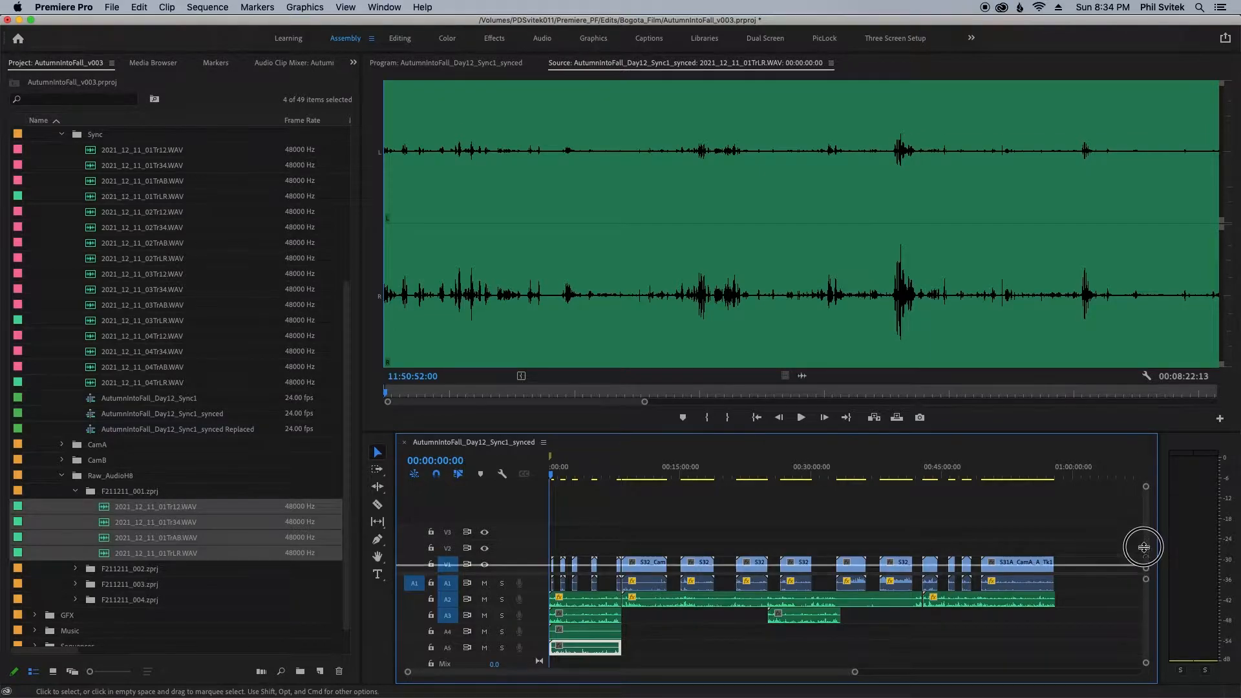
{"action": "scroll", "coordinate": [1137, 563], "scroll_direction": "down", "scroll_amount": 2}
{"action": "left_click_drag", "start_coordinate": [805, 572], "coordinate": [576, 622]}
Delete the original green 2021_12_11_01TrLR clip from track A2 above the four stacked recordings
{"action": "left_click", "coordinate": [593, 560]}
{"action": "key", "text": "Delete"}
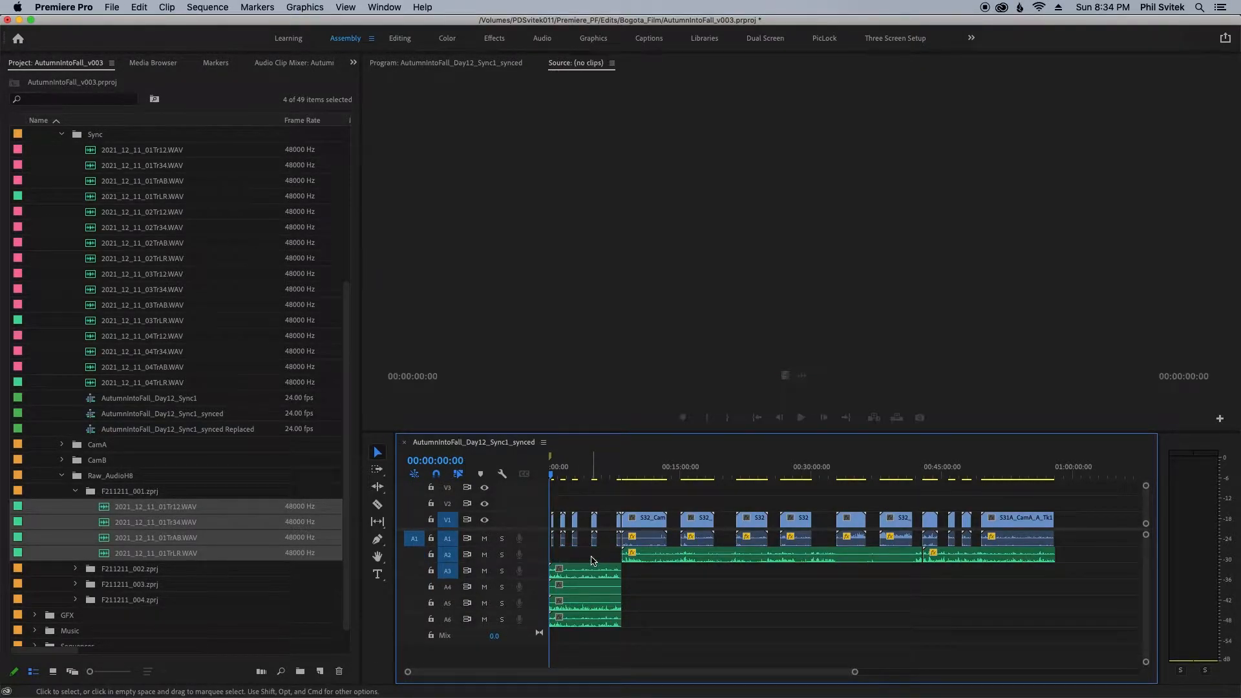
{"action": "key", "text": "equal"}
{"action": "key", "text": "equal"}
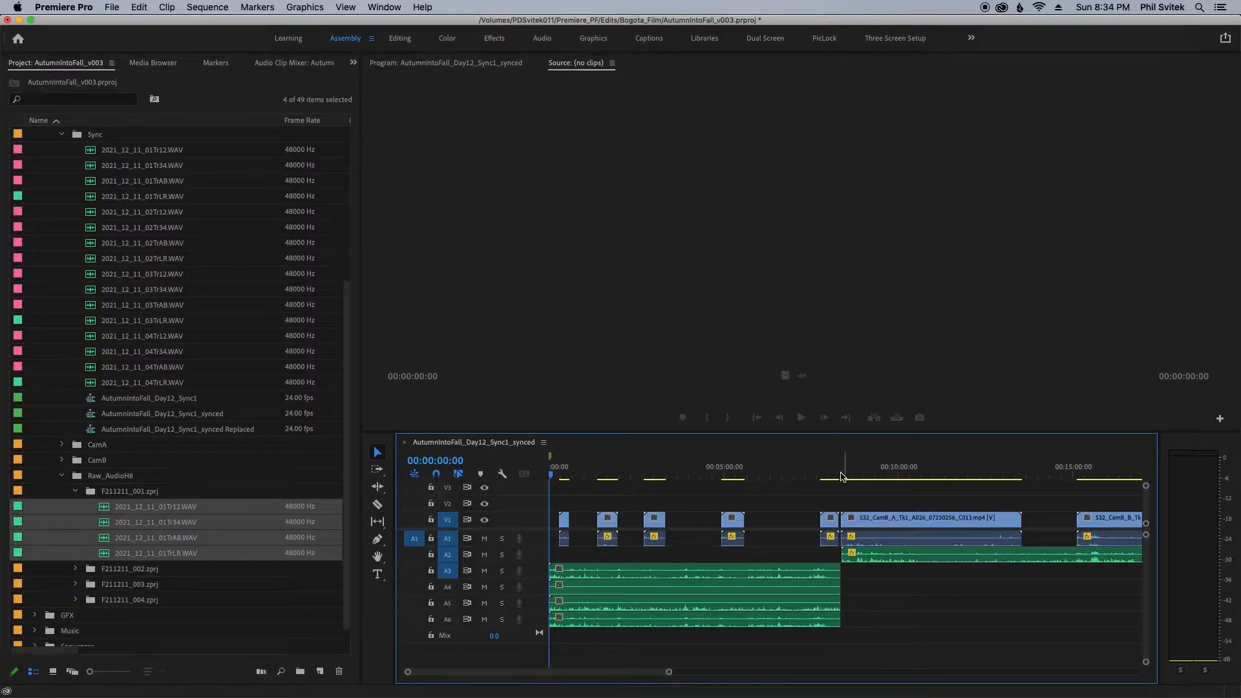
Scrub through the first S30 clip to 00:00:31:12 and review the S30 group above the four stacked audio tracks
{"action": "left_click", "coordinate": [561, 471]}
{"action": "key", "text": "equal"}
{"action": "key", "text": "equal"}
{"action": "key", "text": "equal"}
{"action": "left_click_drag", "start_coordinate": [653, 474], "coordinate": [698, 474]}
{"action": "key", "text": "minus"}
{"action": "key", "text": "minus"}
{"action": "key", "text": "minus"}
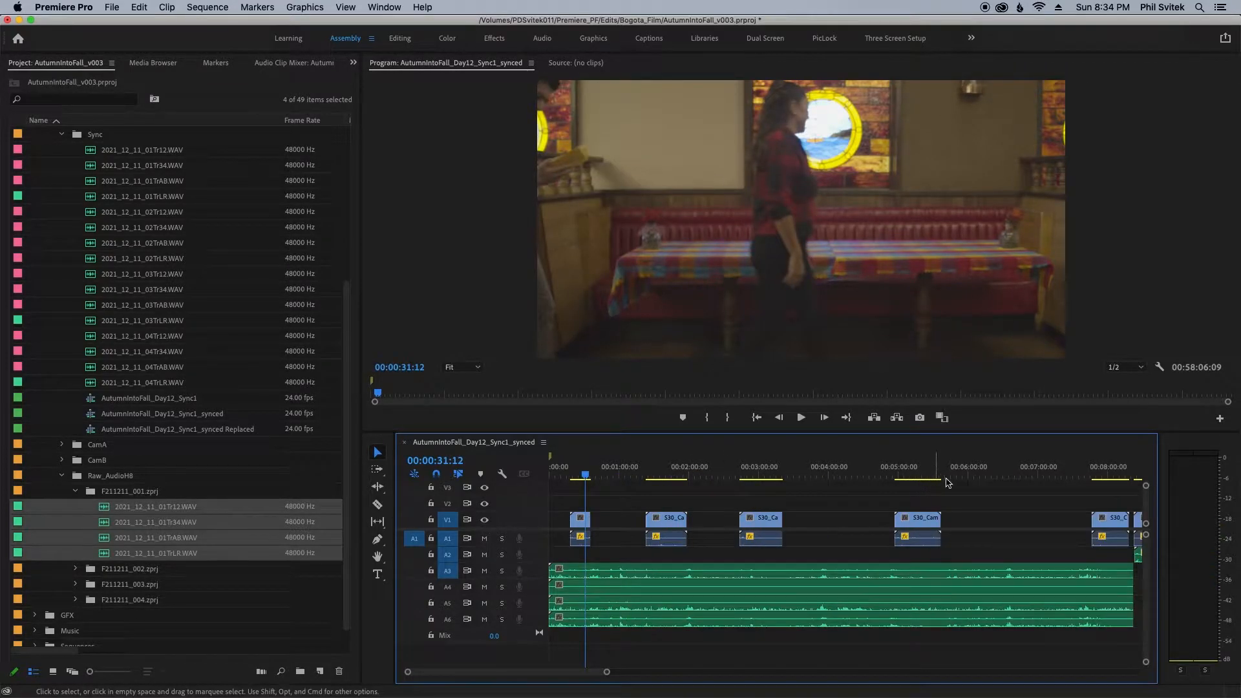
Go to the start of the next green audio clip at 00:08:23:04 and open it in the Source monitor to identify its recording
{"action": "left_click", "coordinate": [853, 472]}
{"action": "left_click_drag", "start_coordinate": [853, 472], "coordinate": [842, 474]}
{"action": "key", "text": "equal"}
{"action": "key", "text": "equal"}
{"action": "key", "text": "equal"}
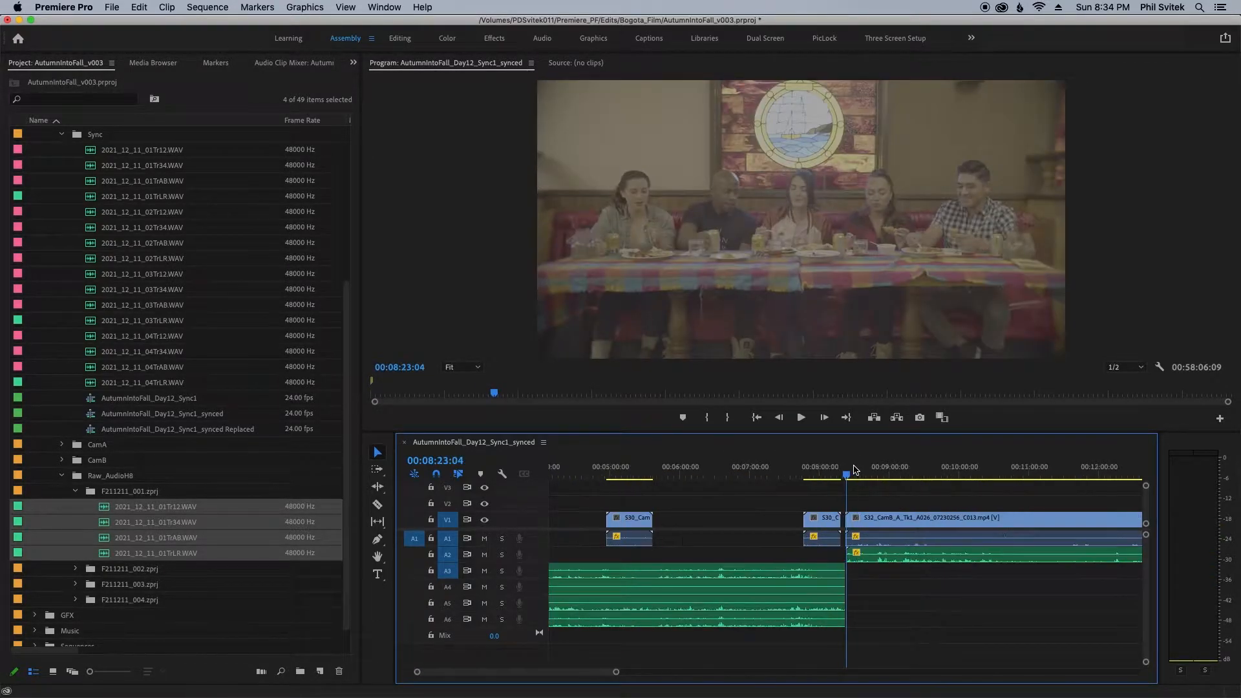
{"action": "double_click", "coordinate": [866, 561]}
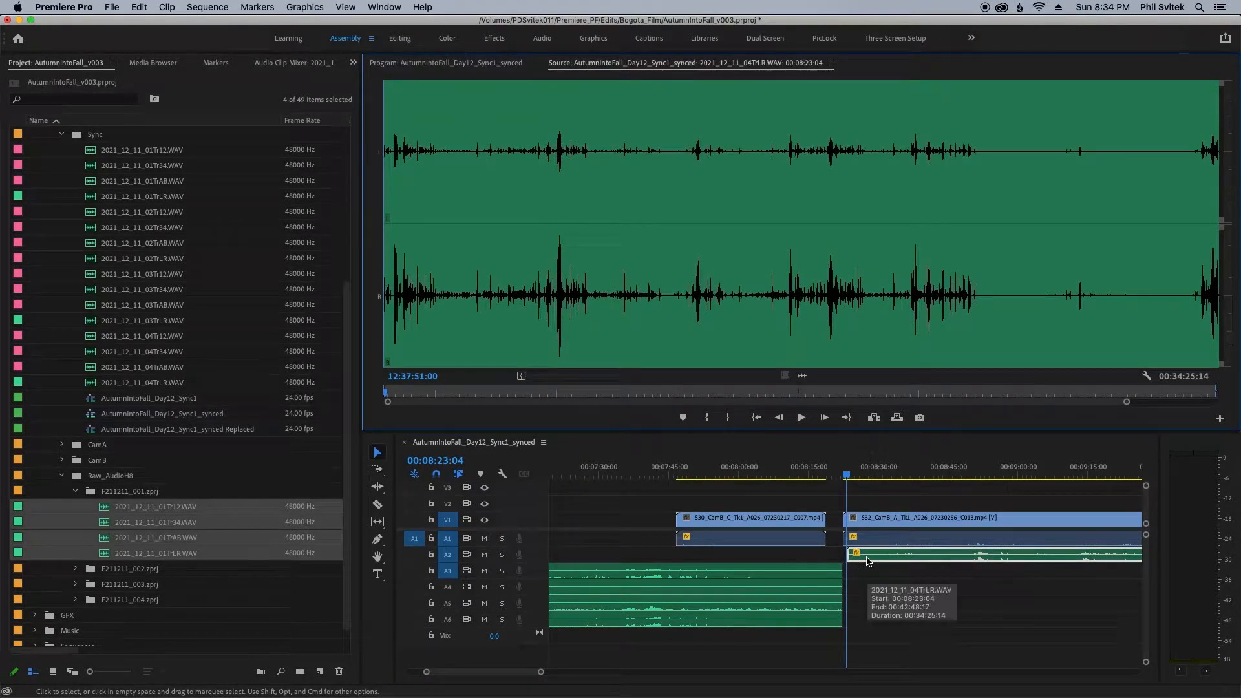
{"action": "left_click", "coordinate": [886, 484]}
{"action": "key", "text": "minus"}
{"action": "key", "text": "minus"}
{"action": "key", "text": "minus"}
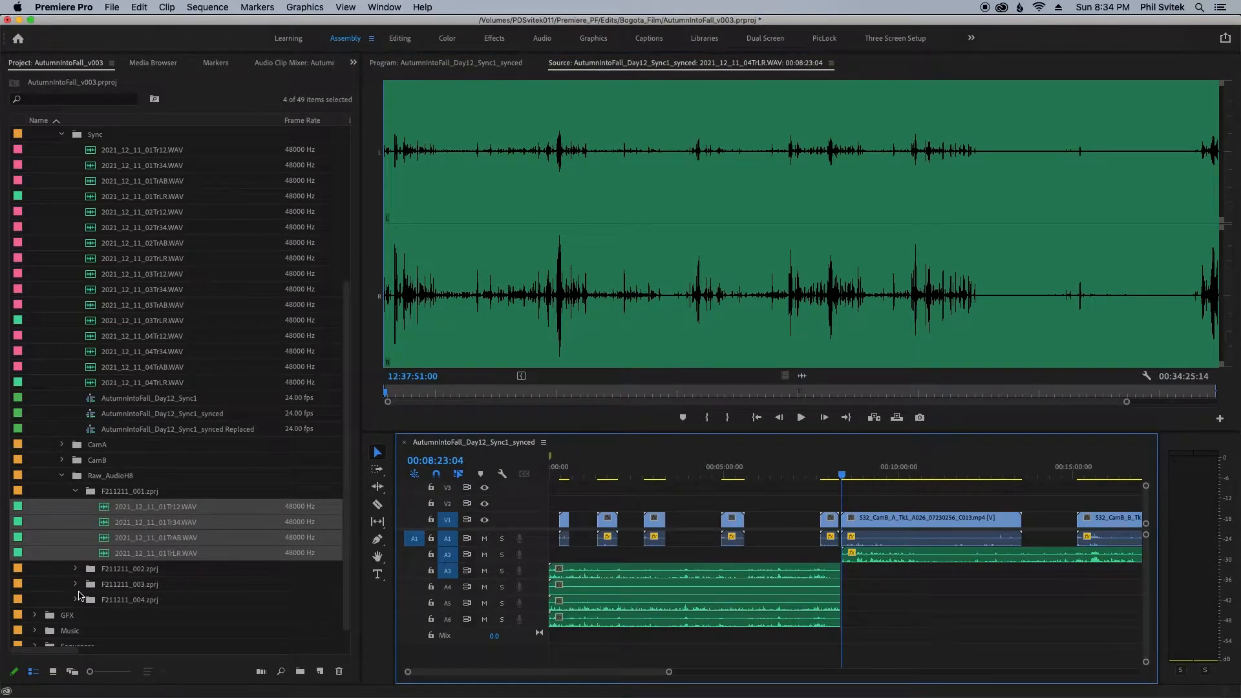
Cut the middle group of S32 clips with their green audio and paste it past the end of the sequence
{"action": "key", "text": "minus"}
{"action": "key", "text": "minus"}
{"action": "left_click_drag", "start_coordinate": [638, 495], "coordinate": [892, 584]}
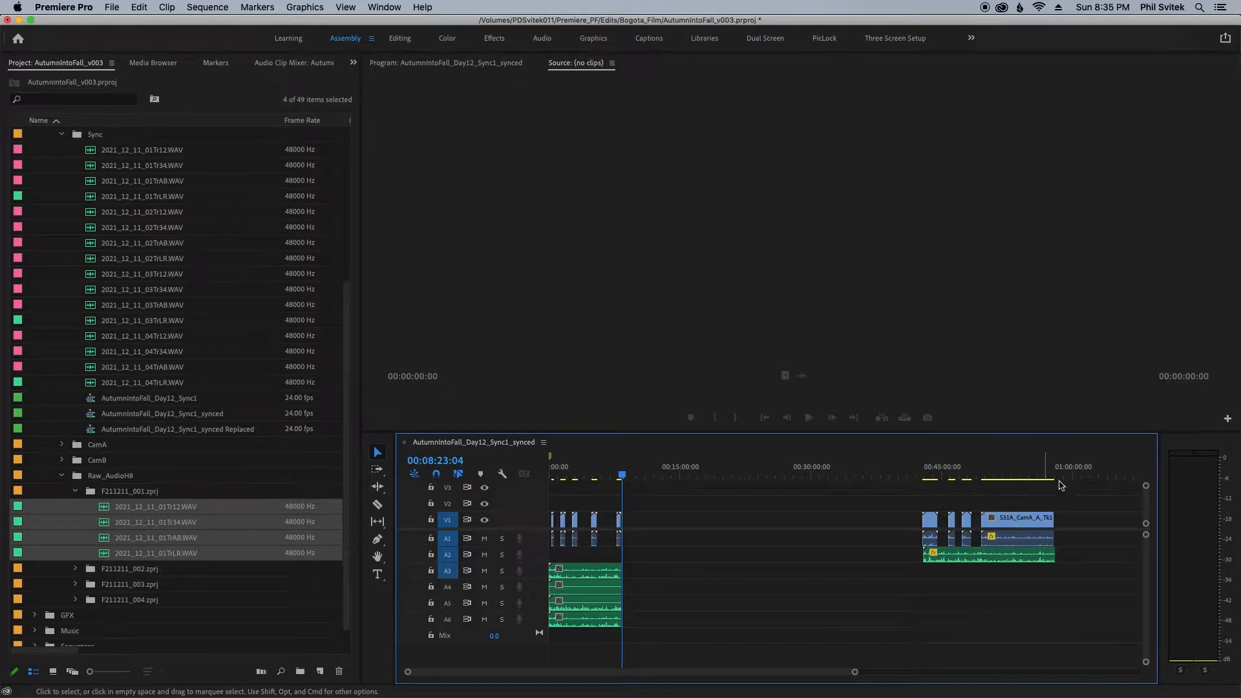
{"action": "left_click", "coordinate": [1102, 471]}
{"action": "key", "text": "super+v"}
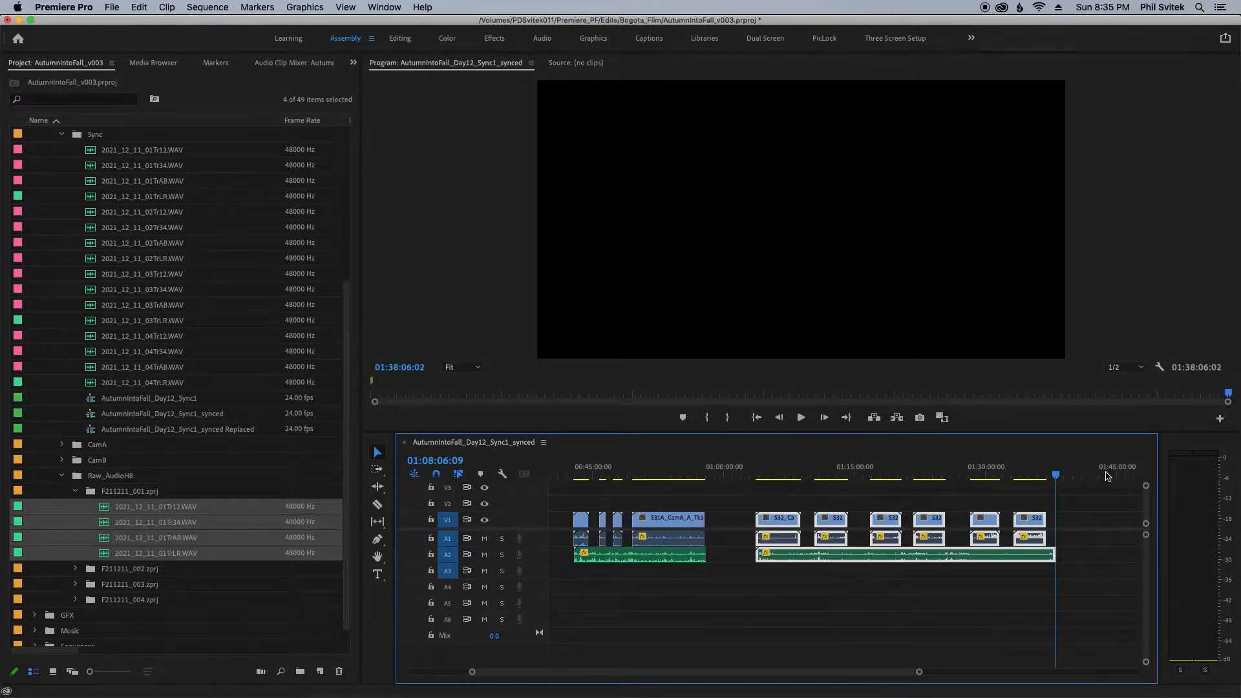
{"action": "left_click", "coordinate": [842, 600]}
Add the four 2021_12_11_04 WAV files from the F211211_004 folder to track A3, starting with the moved S32 group at 01:03:40:12
{"action": "left_click", "coordinate": [764, 474]}
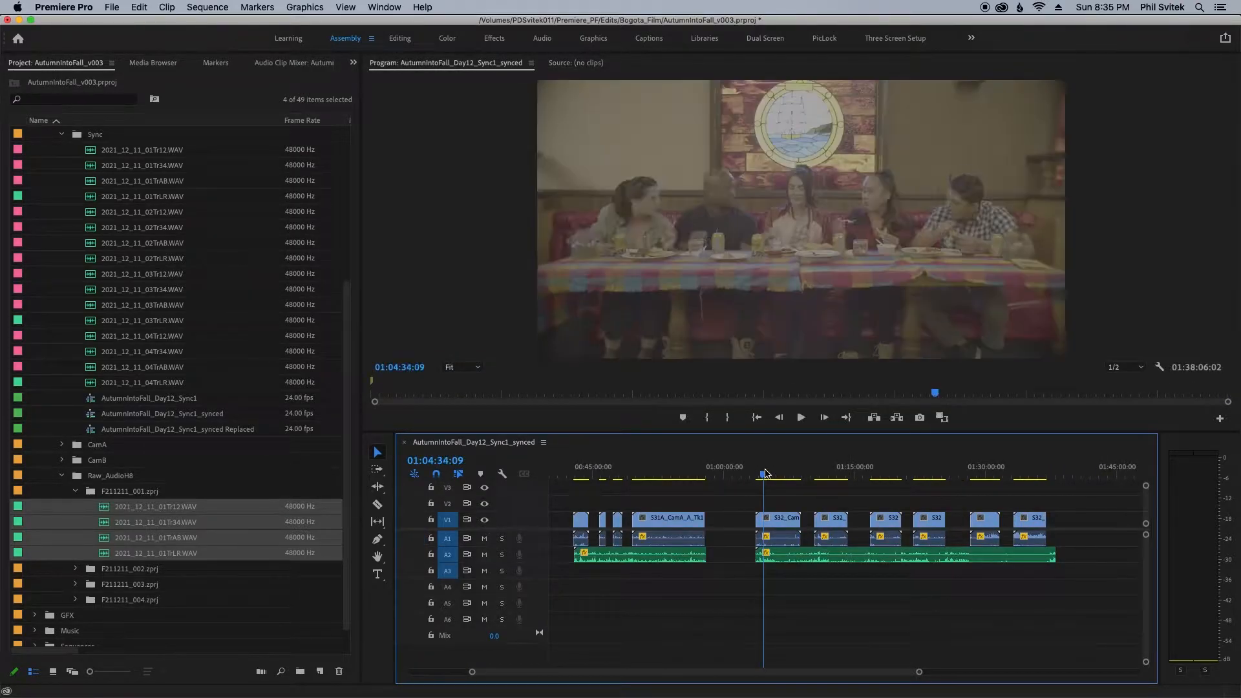
{"action": "key", "text": "equal"}
{"action": "key", "text": "equal"}
{"action": "key", "text": "equal"}
{"action": "key", "text": "Up"}
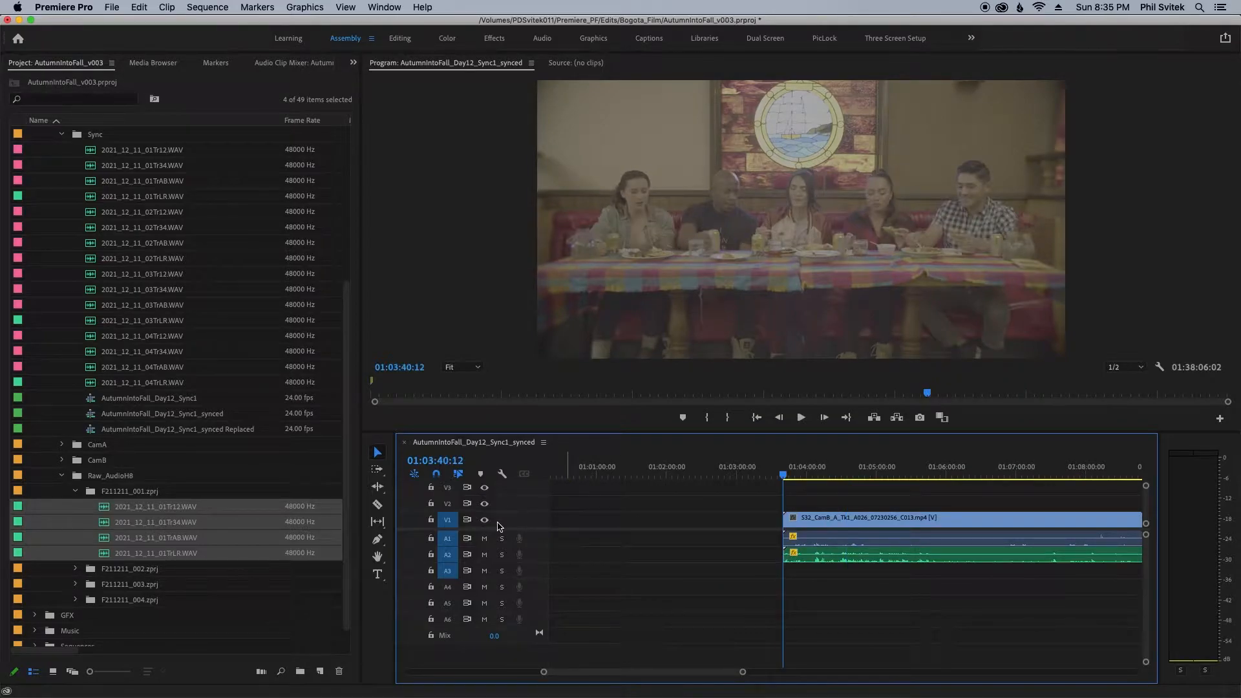
{"action": "key", "text": "minus"}
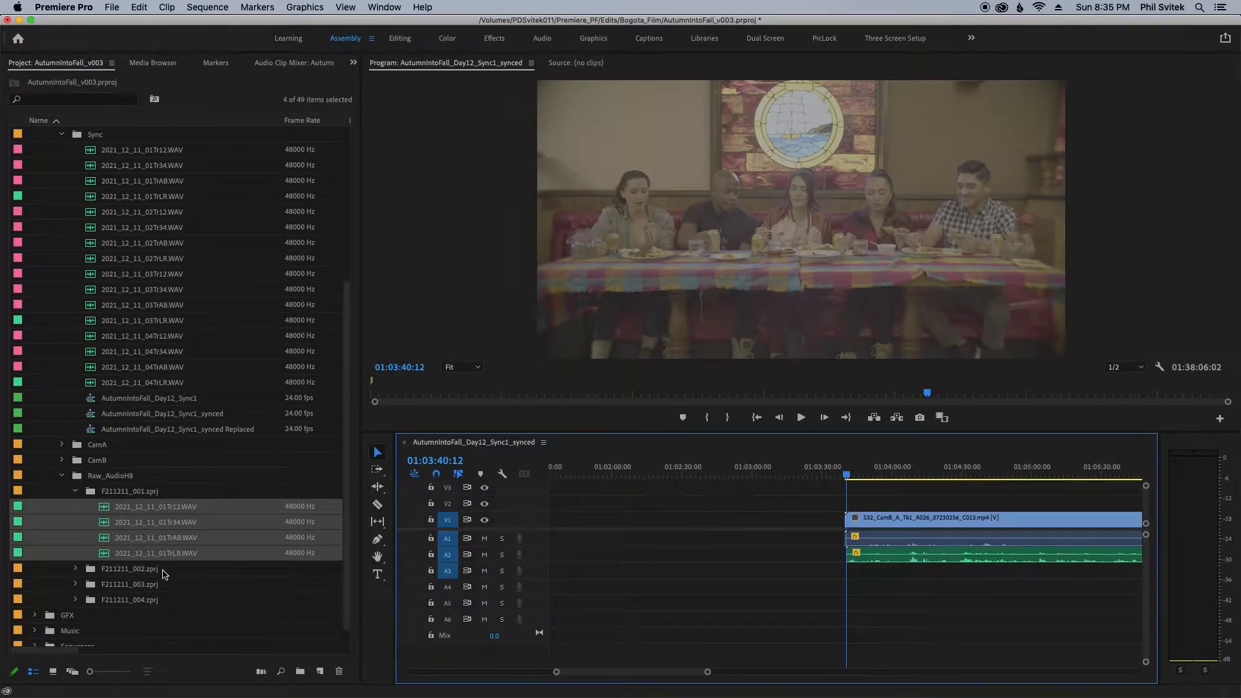
{"action": "left_click", "coordinate": [77, 599]}
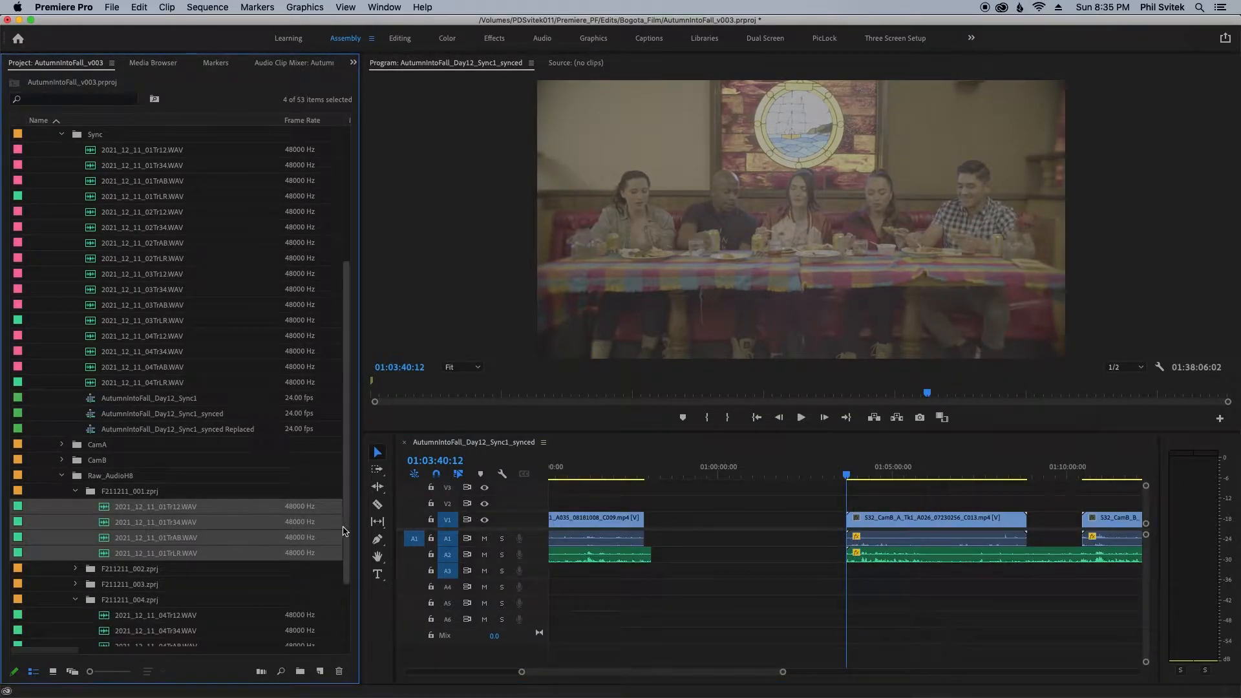
{"action": "scroll", "coordinate": [345, 580], "scroll_direction": "down", "scroll_amount": 5}
{"action": "left_click", "coordinate": [75, 413]}
{"action": "left_click_drag", "start_coordinate": [76, 520], "coordinate": [122, 571]}
{"action": "left_click_drag", "start_coordinate": [107, 522], "coordinate": [853, 573]}
{"action": "key", "text": "minus"}
{"action": "key", "text": "minus"}
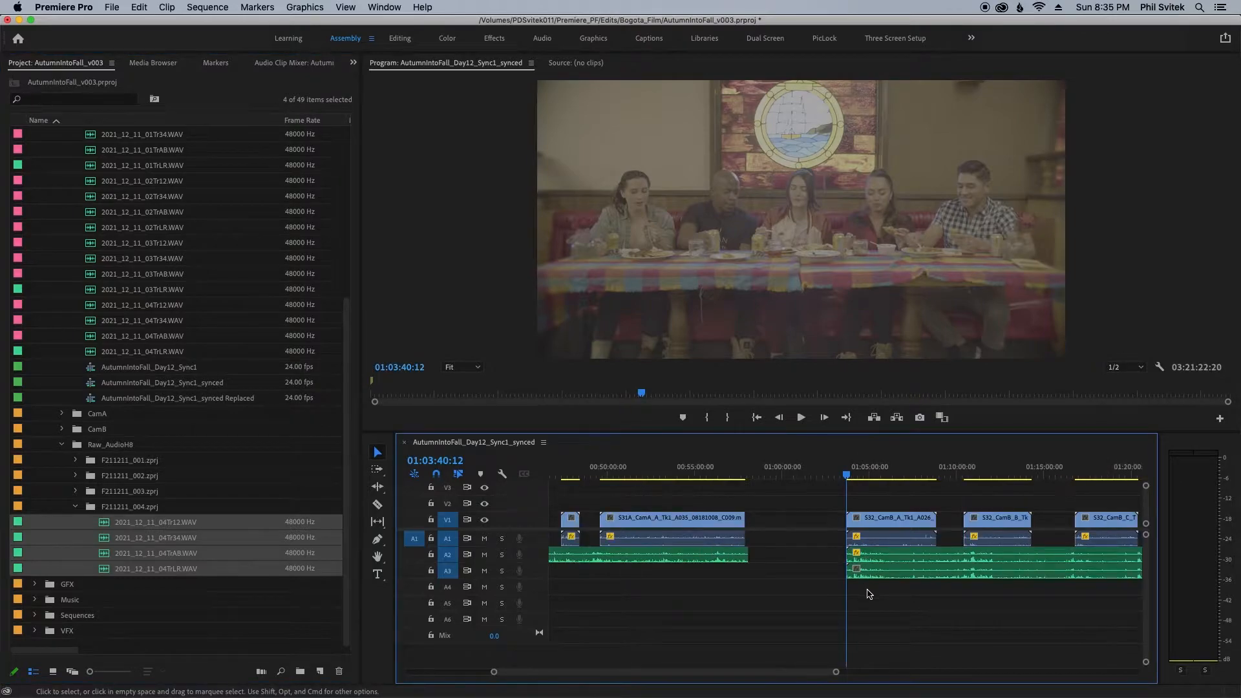
Move the next two 2021_12_11_04 WAV clips from A3 to tracks A4 and A5, starting with the S32 group at 01:03:40:12
{"action": "key", "text": "equal"}
{"action": "key", "text": "equal"}
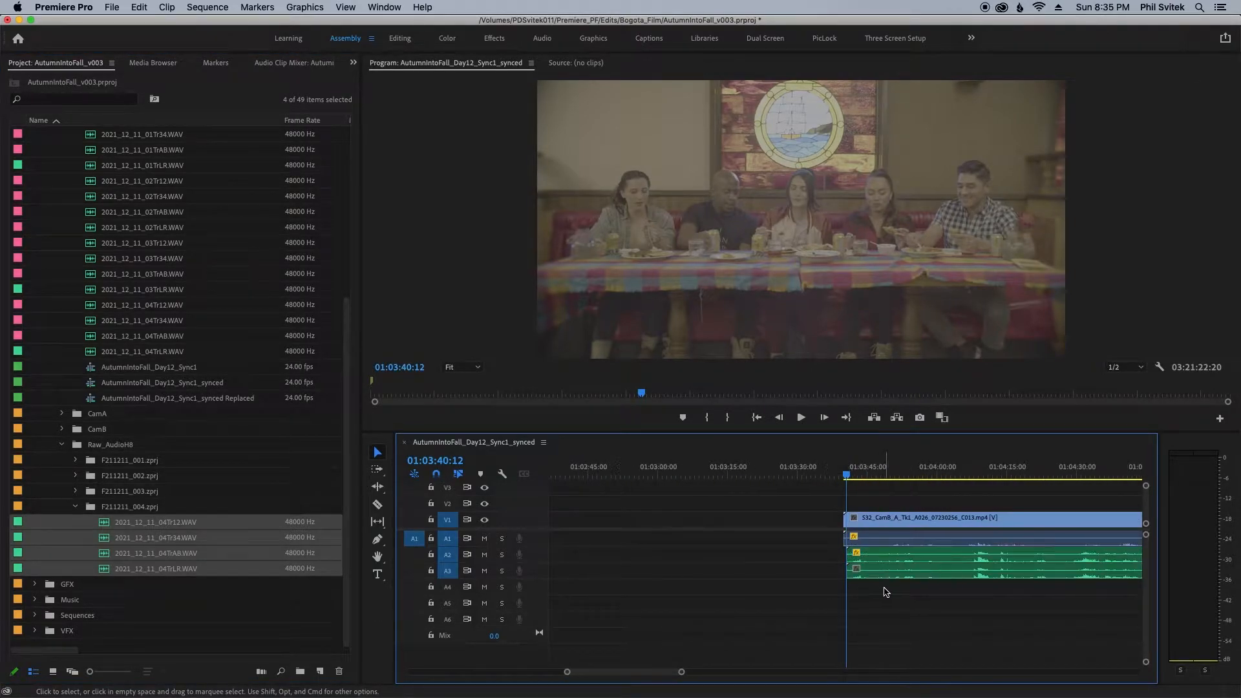
{"action": "key", "text": "minus"}
{"action": "key", "text": "minus"}
{"action": "key", "text": "minus"}
{"action": "left_click_drag", "start_coordinate": [1006, 578], "coordinate": [793, 606]}
{"action": "key", "text": "minus"}
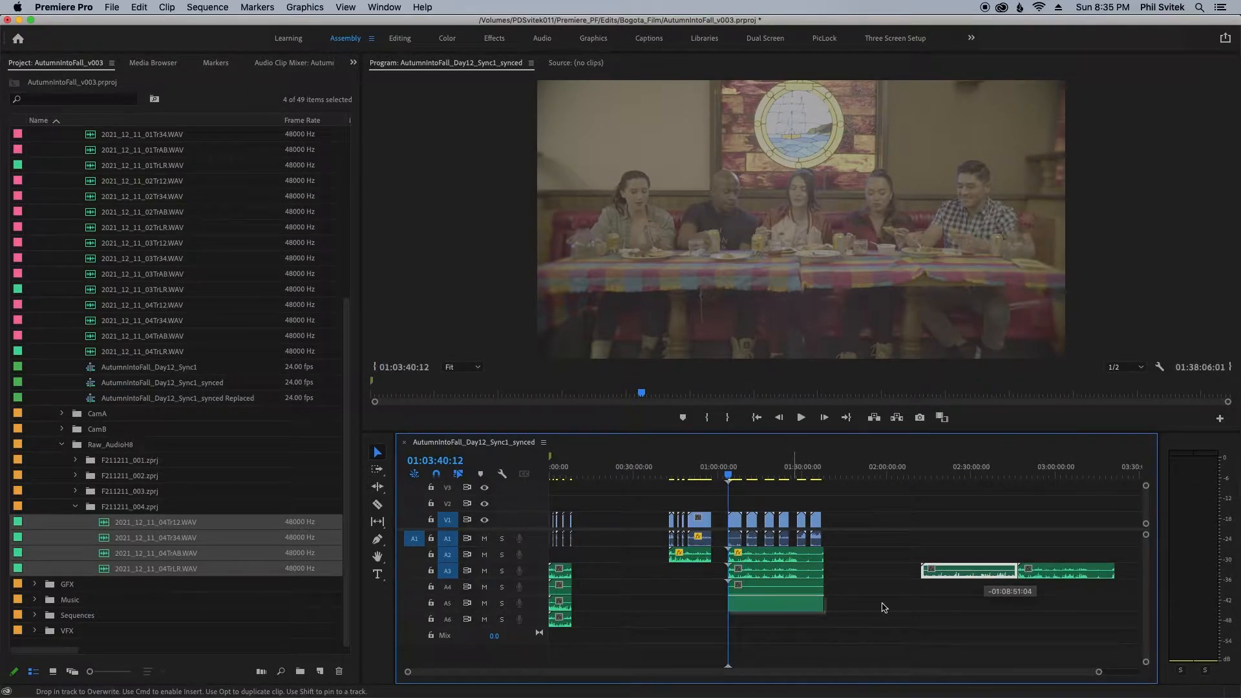
Move the last 2021_12_11_04 WAV clip to track A6 and align its start with the audio stacked above it
{"action": "left_click", "coordinate": [1076, 574]}
{"action": "left_click_drag", "start_coordinate": [1076, 574], "coordinate": [785, 626]}
{"action": "key", "text": "equal"}
{"action": "key", "text": "equal"}
{"action": "key", "text": "equal"}
{"action": "key", "text": "equal"}
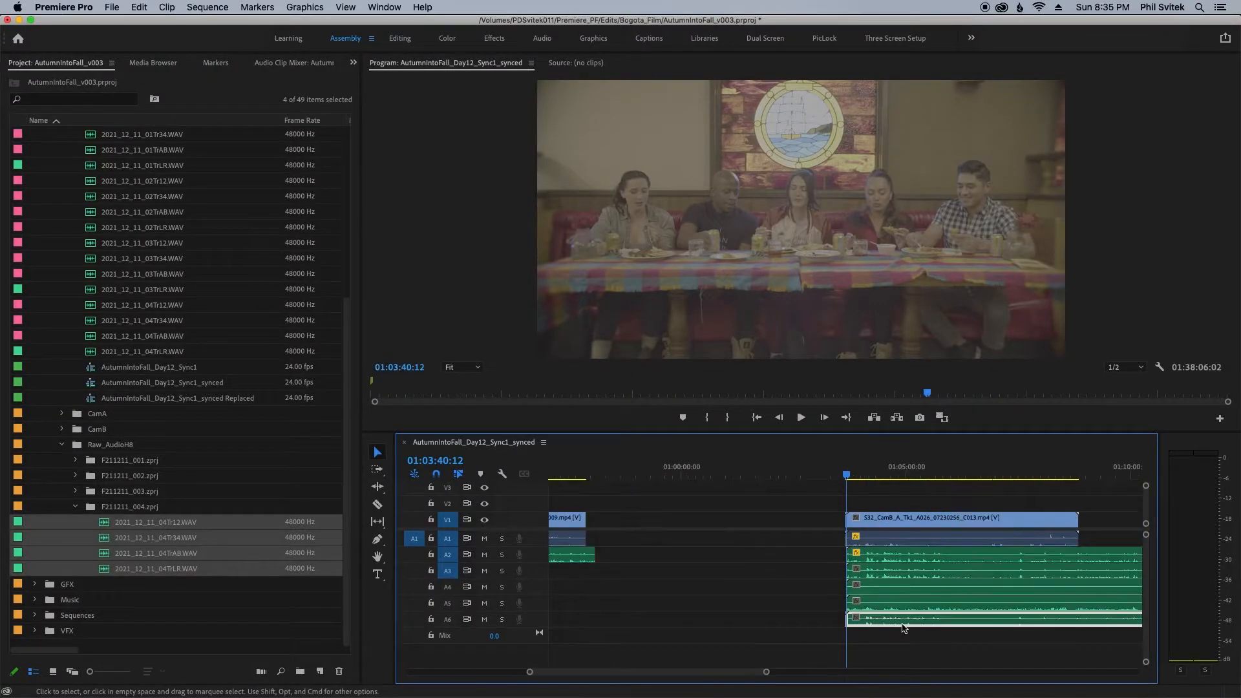
{"action": "key", "text": "equal"}
{"action": "key", "text": "equal"}
{"action": "left_click_drag", "start_coordinate": [865, 624], "coordinate": [880, 625]}
{"action": "key", "text": "minus"}
{"action": "key", "text": "minus"}
{"action": "key", "text": "minus"}
{"action": "key", "text": "minus"}
{"action": "key", "text": "minus"}
{"action": "key", "text": "minus"}
{"action": "key", "text": "minus"}
{"action": "key", "text": "minus"}
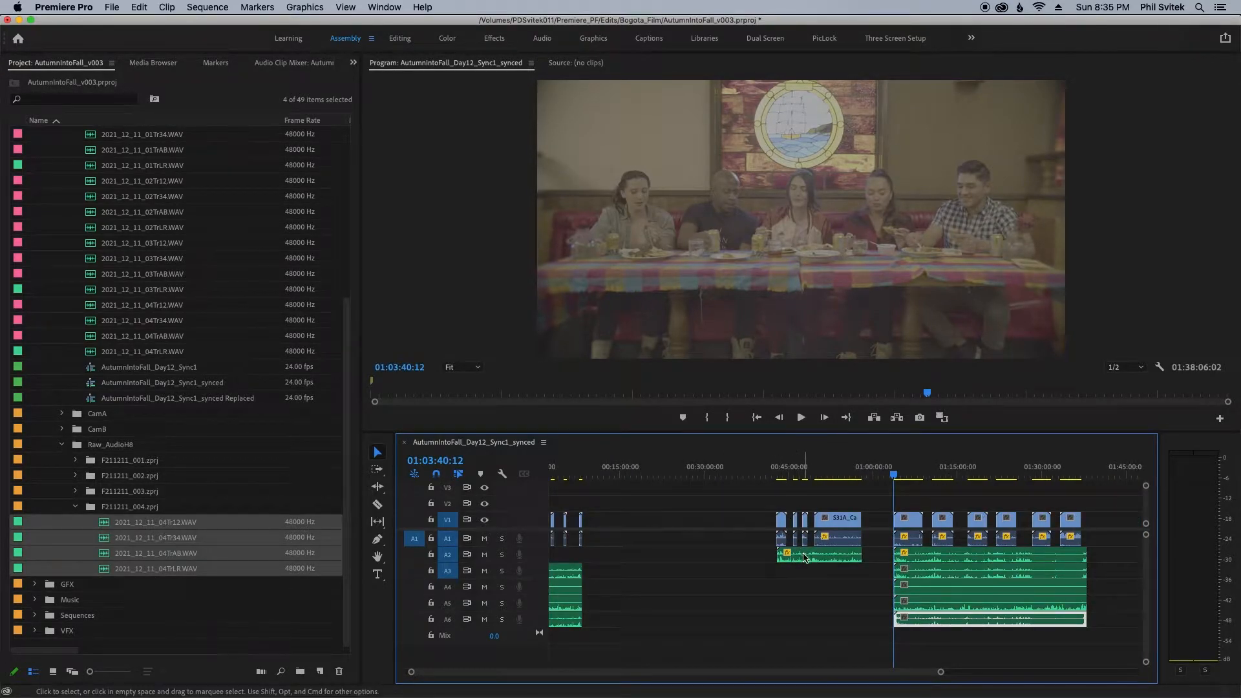
Identify the S31 group's recording in the Source monitor and add the four 2021_12_11_03 WAV files from F211211_003 past the sequence's end
{"action": "double_click", "coordinate": [805, 557]}
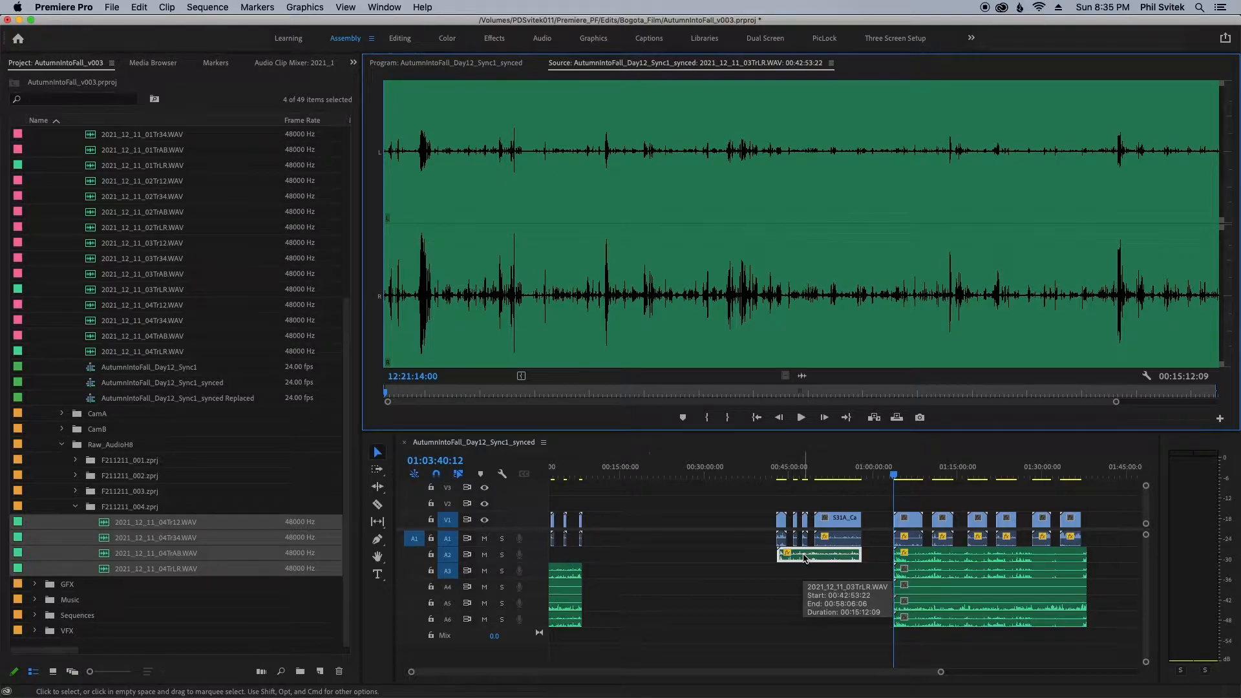
{"action": "left_click", "coordinate": [72, 510]}
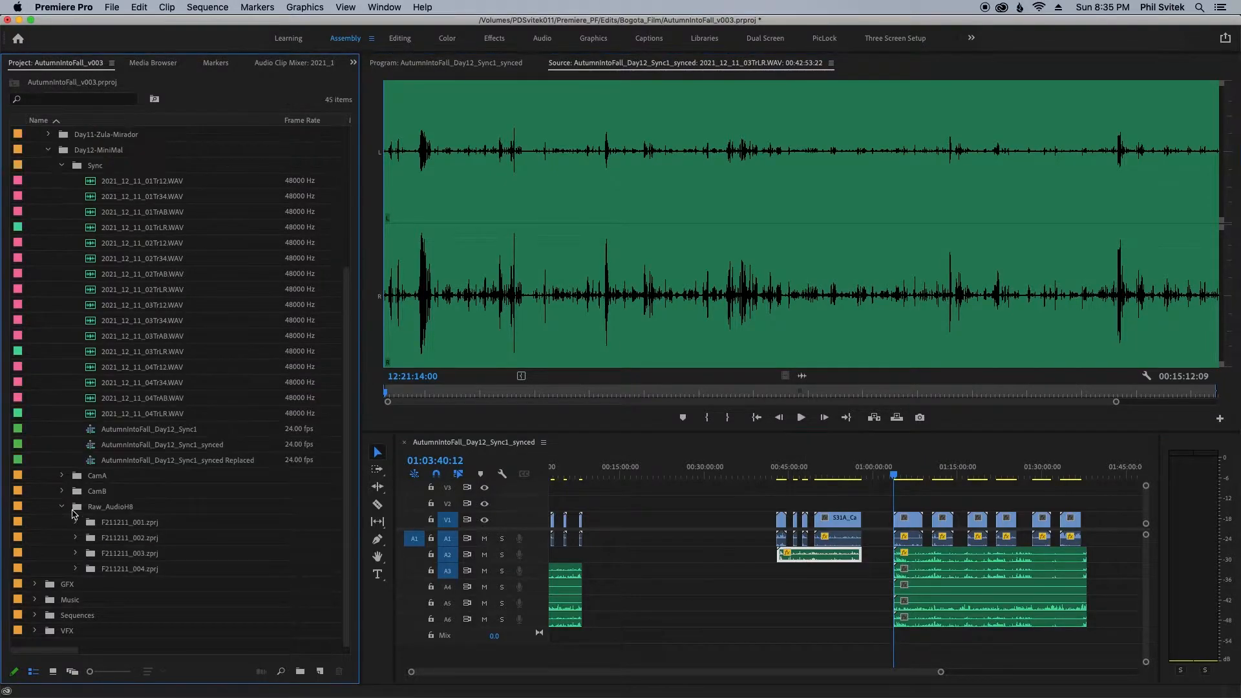
{"action": "left_click", "coordinate": [75, 554]}
{"action": "left_click_drag", "start_coordinate": [72, 570], "coordinate": [84, 617]}
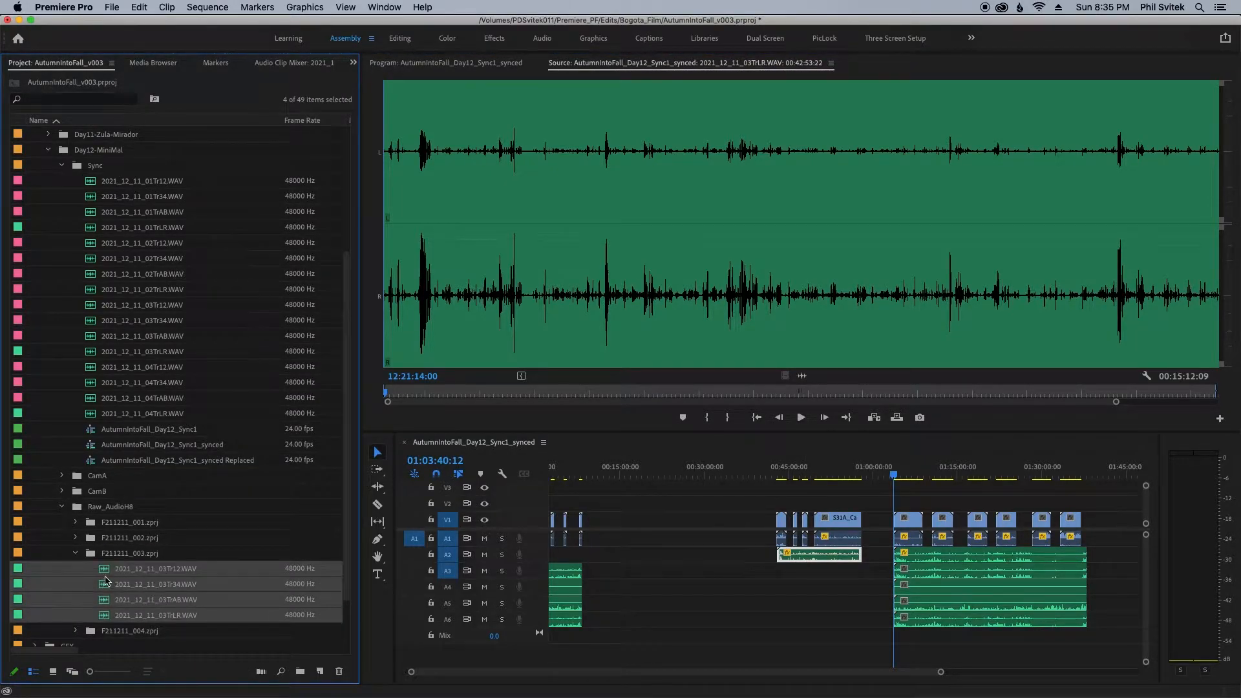
{"action": "left_click_drag", "start_coordinate": [105, 573], "coordinate": [1098, 561]}
{"action": "key", "text": "minus"}
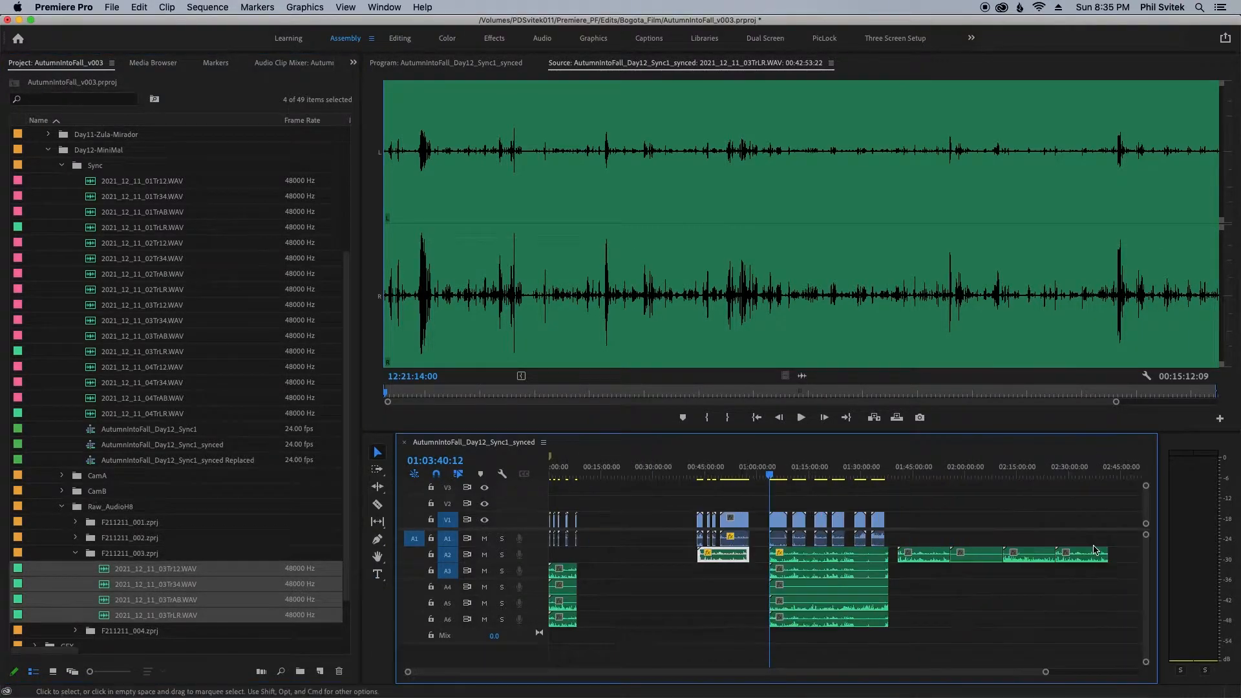
Stack the four 2021_12_11_03 WAV clips on tracks A3 to A6 beneath the S31 group
{"action": "left_click_drag", "start_coordinate": [927, 557], "coordinate": [721, 621]}
{"action": "left_click", "coordinate": [695, 465]}
{"action": "key", "text": "="}
{"action": "key", "text": "="}
{"action": "key", "text": "="}
{"action": "key", "text": "="}
{"action": "key", "text": "="}
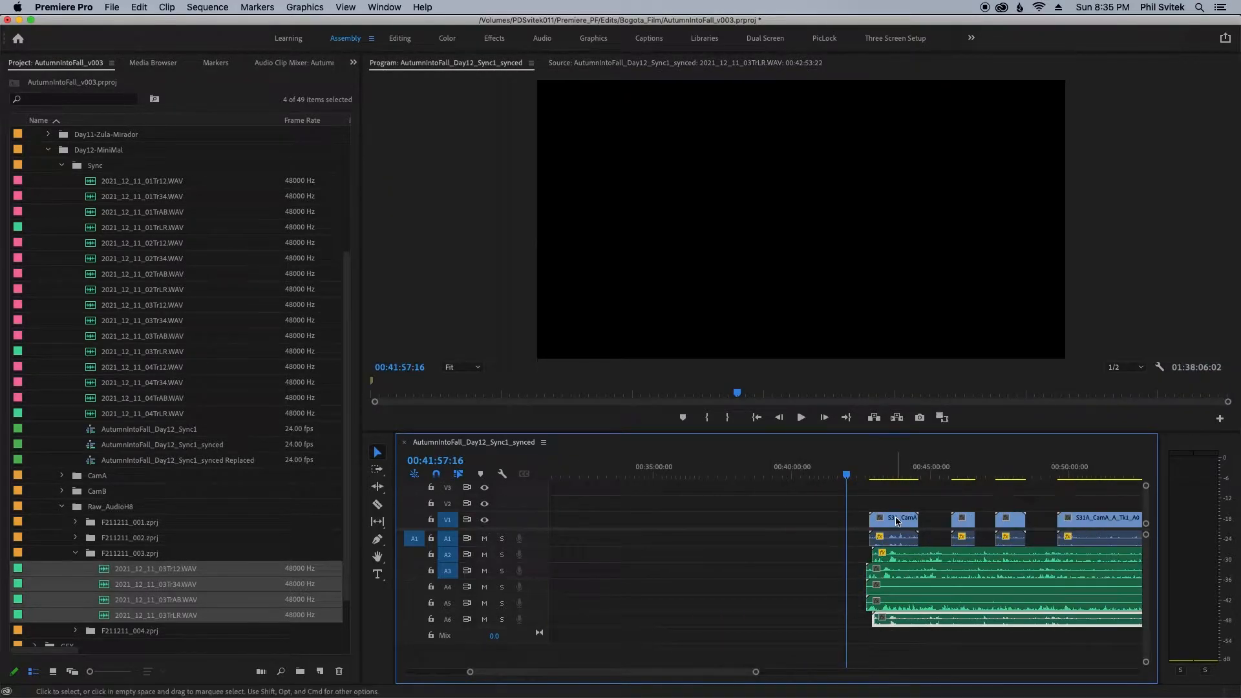
Align the four stacked WAV clips to start at 00:42:52:22 with the S31 group and delete the original synced audio from A2
{"action": "left_click", "coordinate": [950, 464]}
{"action": "key", "text": "="}
{"action": "key", "text": "="}
{"action": "key", "text": "="}
{"action": "left_click_drag", "start_coordinate": [770, 572], "coordinate": [966, 600]}
{"action": "left_click", "coordinate": [891, 558]}
{"action": "key", "text": "Delete"}
{"action": "key", "text": "-"}
{"action": "key", "text": "-"}
{"action": "key", "text": "-"}
{"action": "key", "text": "-"}
{"action": "key", "text": "-"}
{"action": "key", "text": "-"}
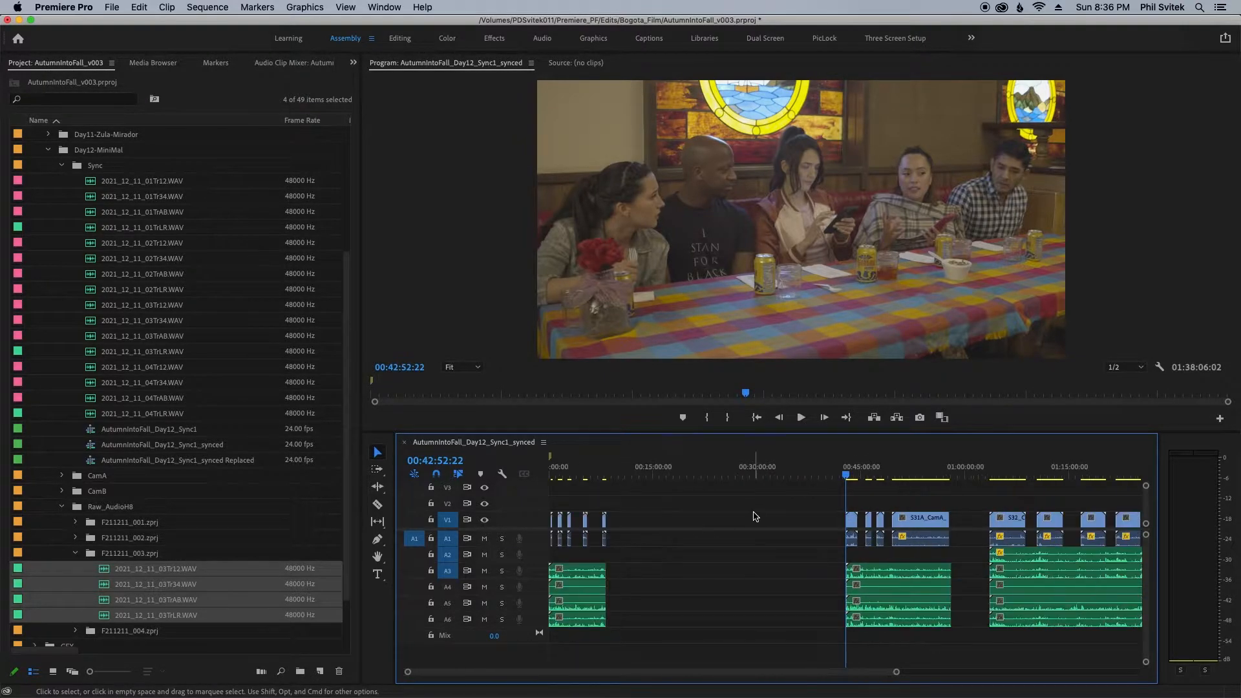
Open 2021_12_11_02Tr12.WAV from the F211211_002 folder in the Source monitor and listen to parts of it
{"action": "left_click", "coordinate": [76, 553]}
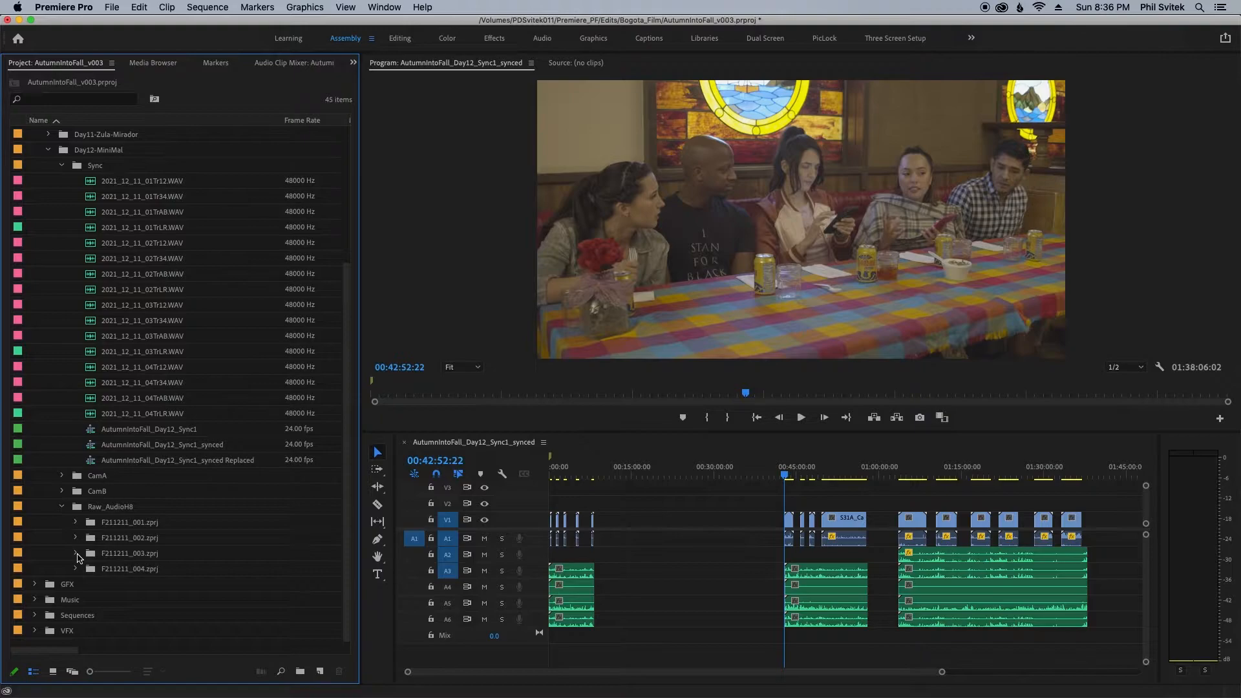
{"action": "left_click", "coordinate": [76, 538]}
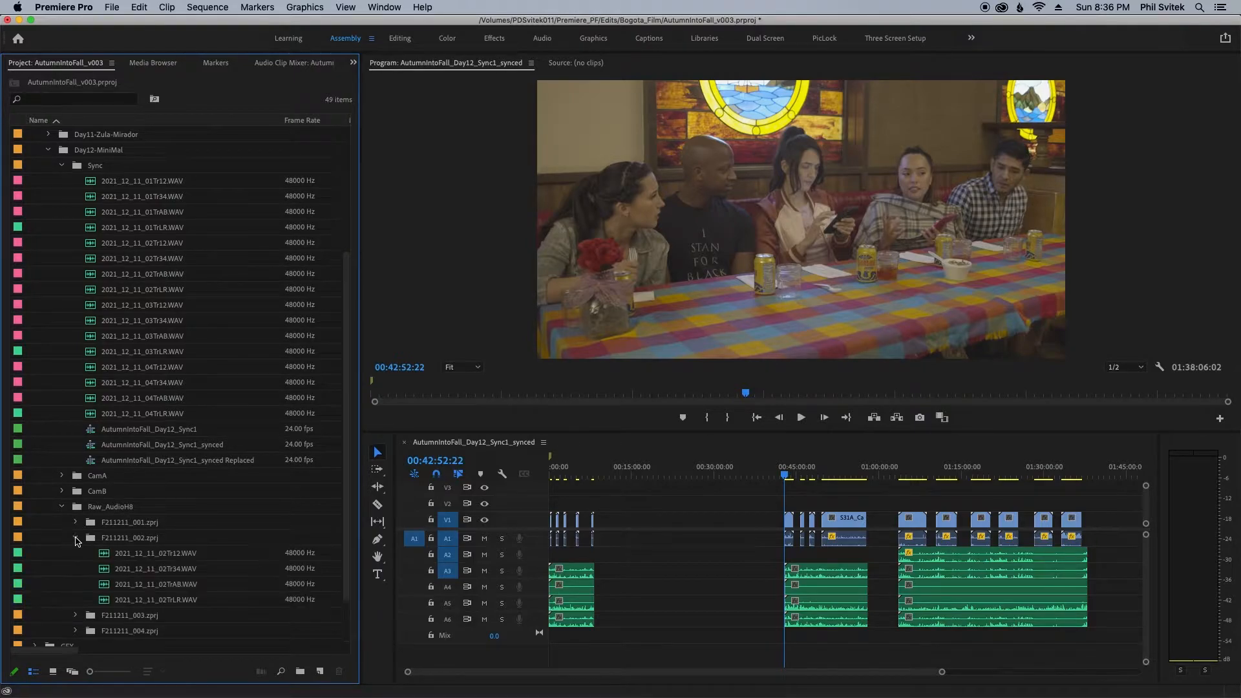
{"action": "double_click", "coordinate": [103, 552]}
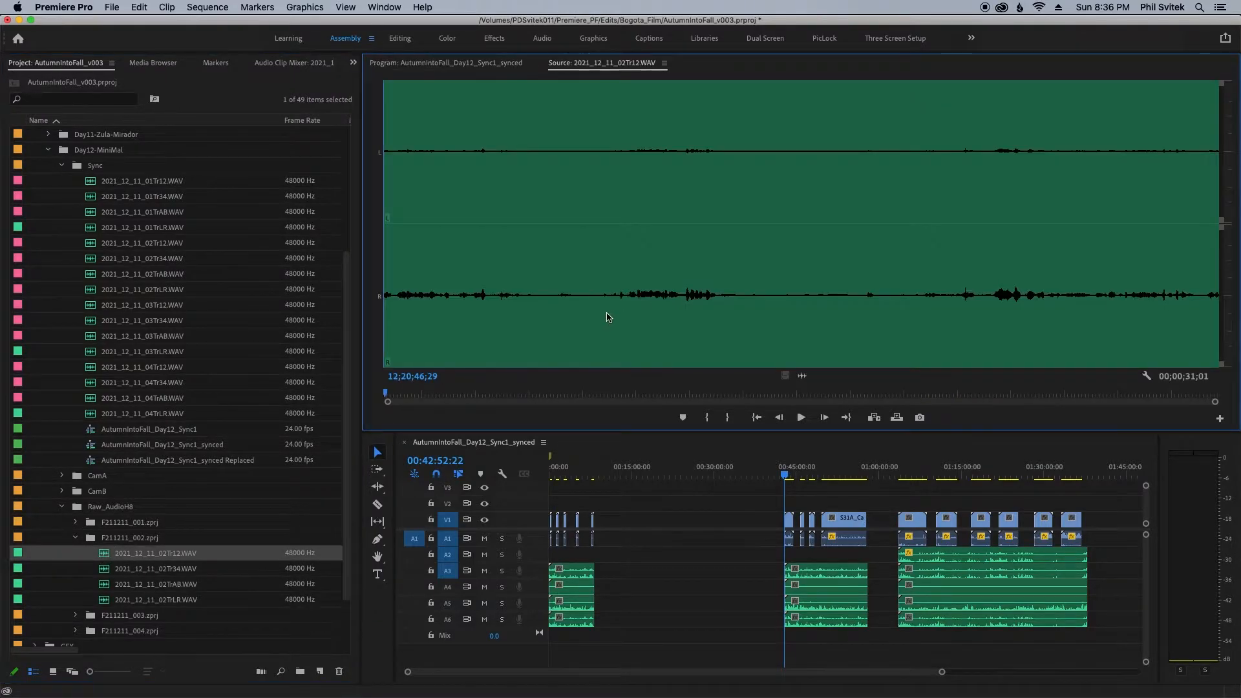
{"action": "left_click_drag", "start_coordinate": [606, 318], "coordinate": [339, 315]}
{"action": "key", "text": "space"}
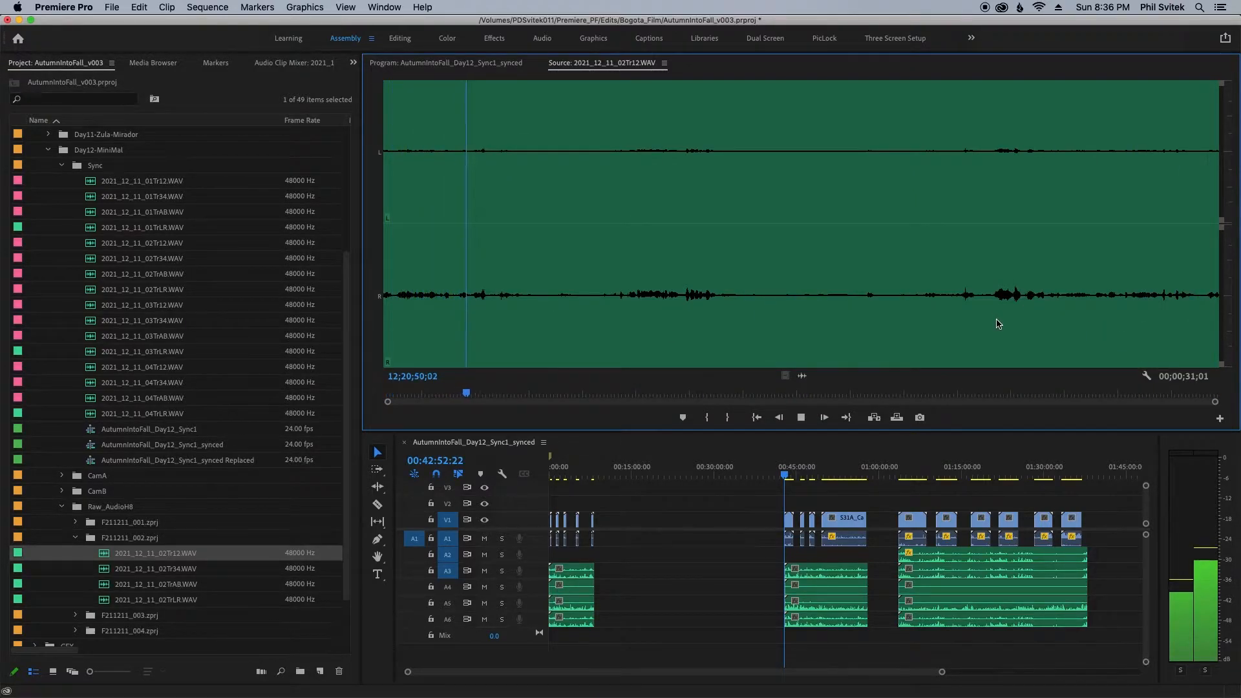
{"action": "key", "text": "space"}
{"action": "left_click", "coordinate": [683, 312]}
{"action": "key", "text": "space"}
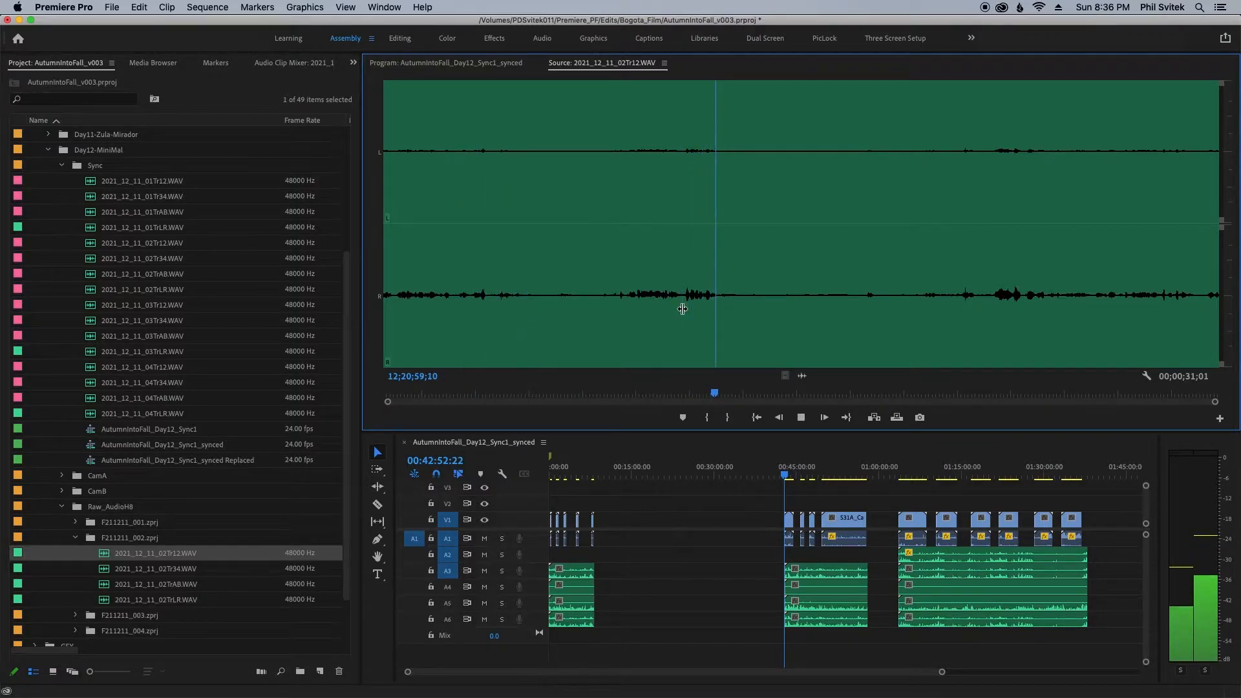
Save the project and go to the first S30 clip at 00:00:24:06
{"action": "left_click", "coordinate": [679, 498]}
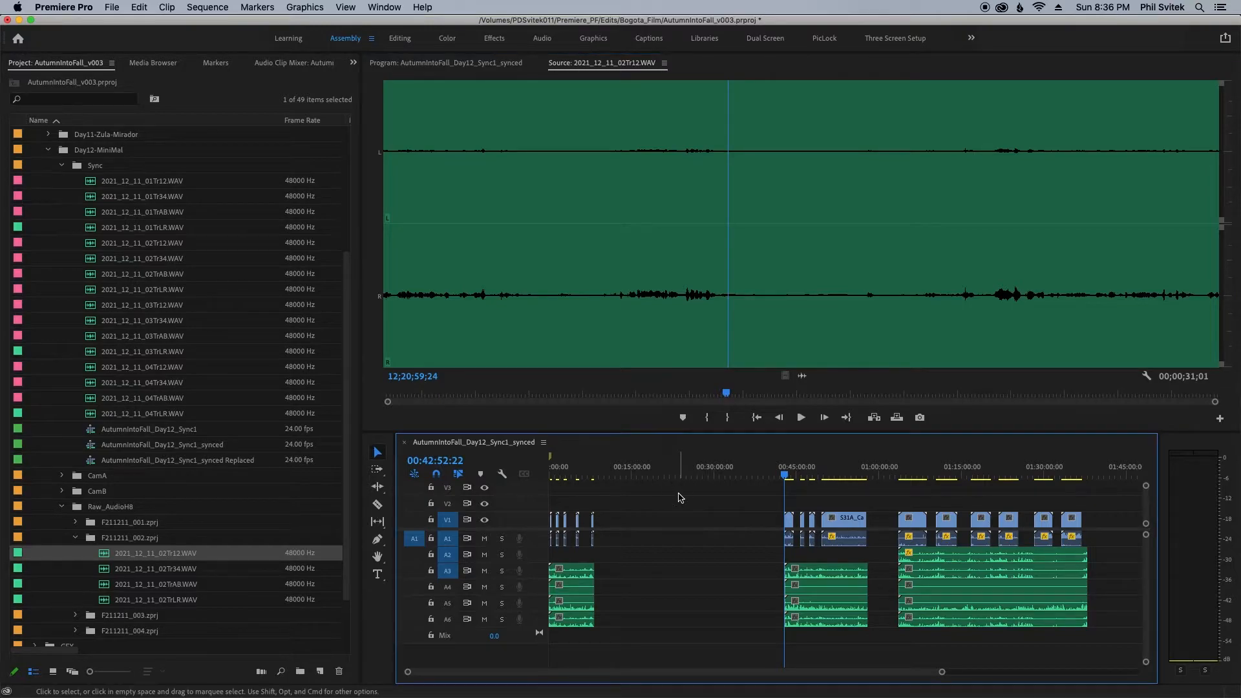
{"action": "key", "text": "cmd+s"}
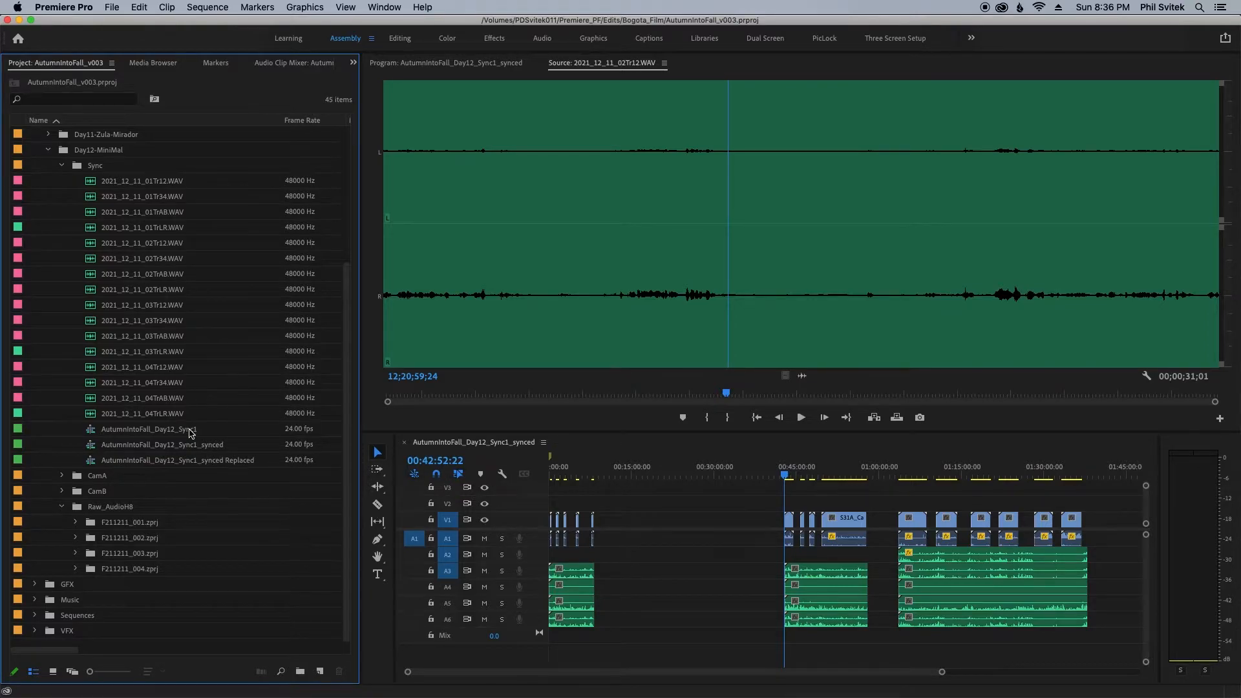
{"action": "left_click", "coordinate": [584, 467]}
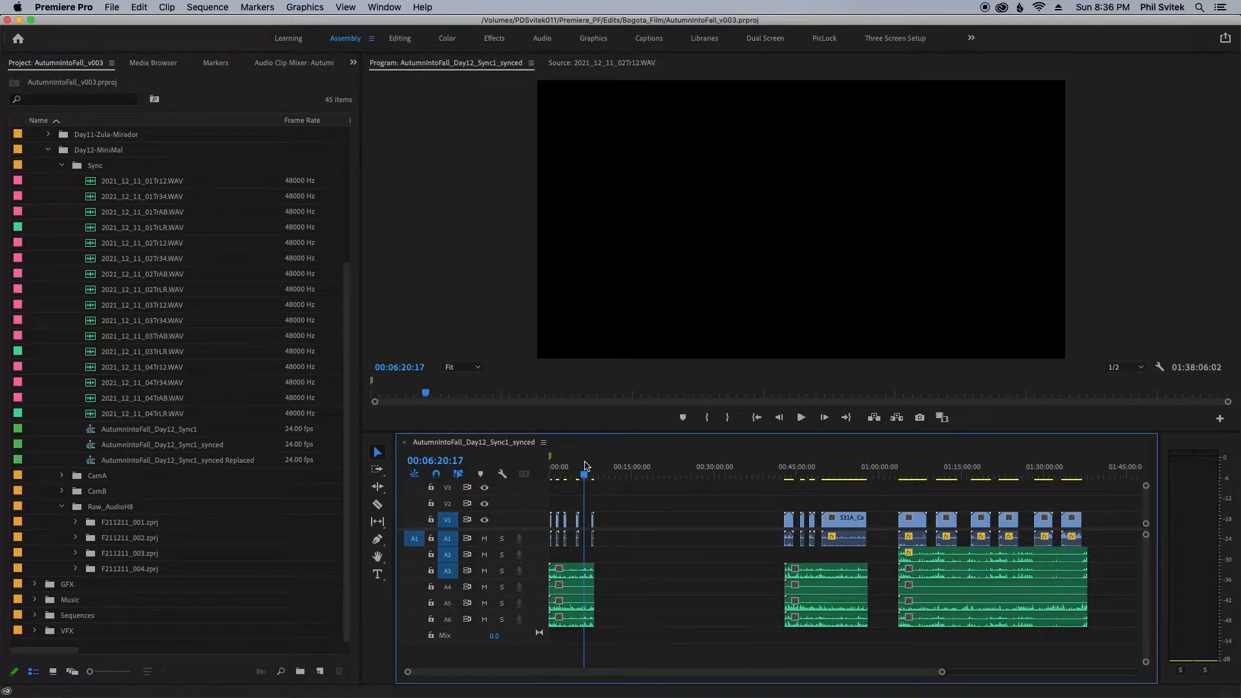
{"action": "key", "text": "="}
{"action": "key", "text": "="}
{"action": "key", "text": "="}
{"action": "key", "text": "="}
{"action": "key", "text": "Home"}
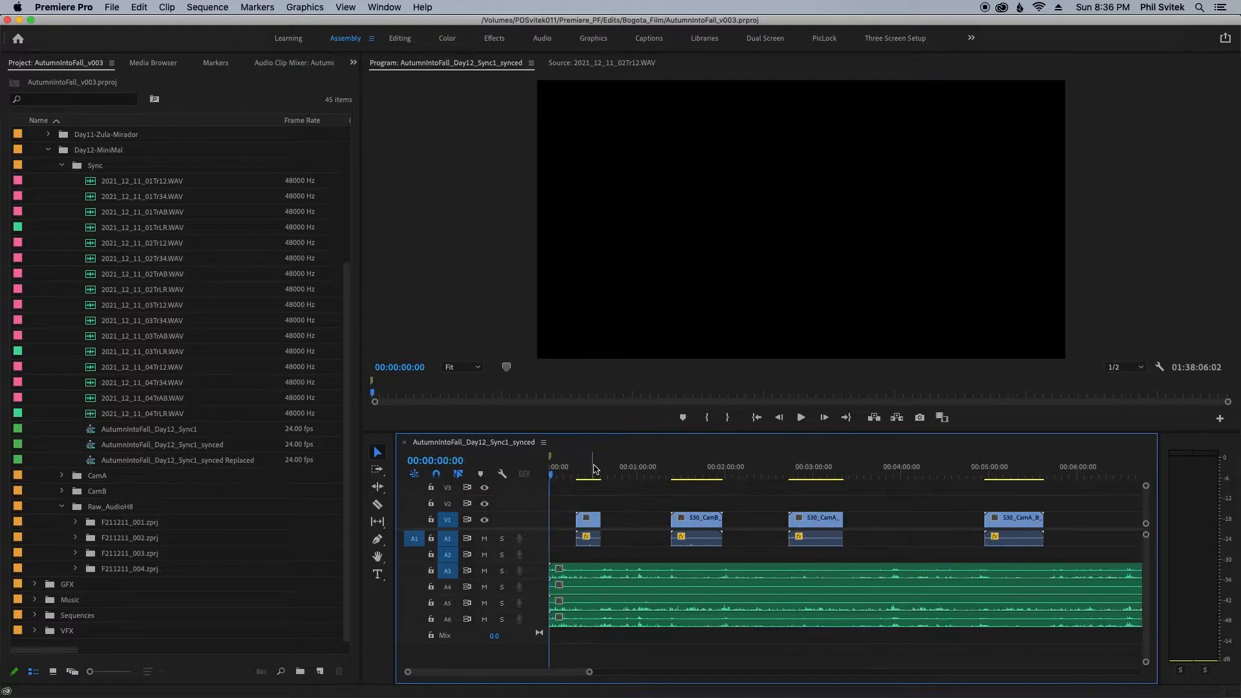
{"action": "left_click", "coordinate": [579, 466]}
{"action": "key", "text": "="}
{"action": "key", "text": "="}
{"action": "key", "text": "="}
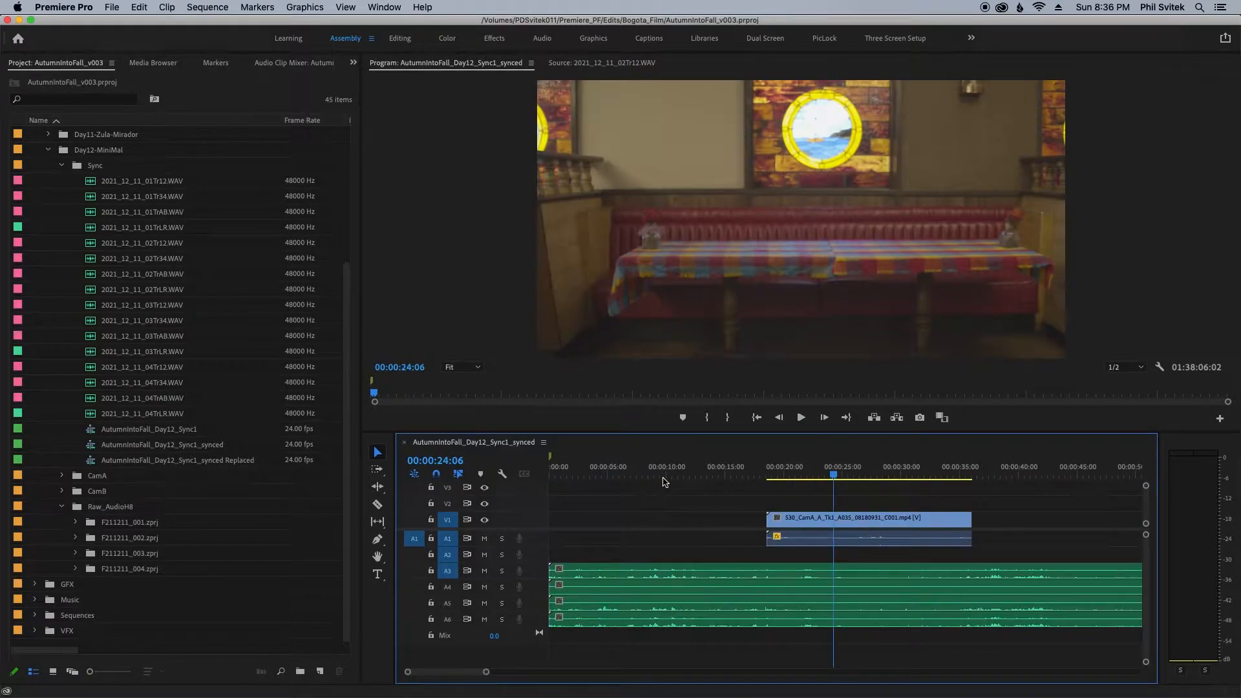
List the CamA footage of Day12-MiniMal and compare it with the first S30 clips in the sequence, going to 00:01:31:21
{"action": "left_click", "coordinate": [61, 166]}
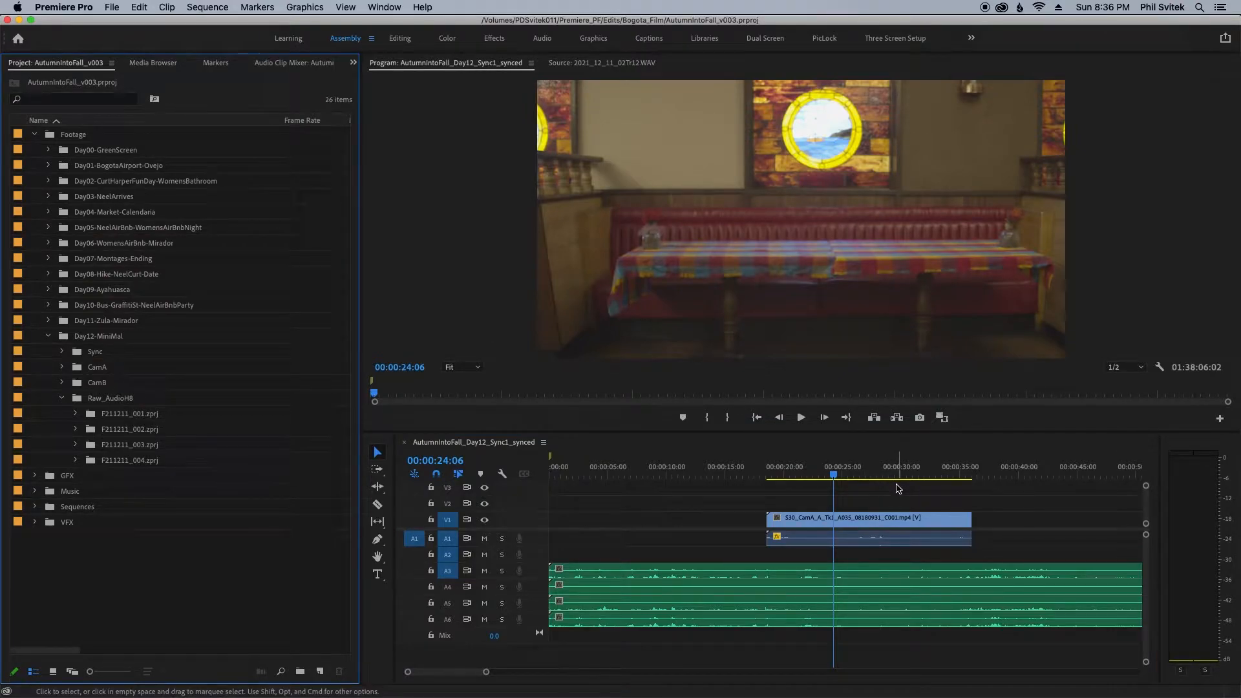
{"action": "left_click", "coordinate": [62, 366]}
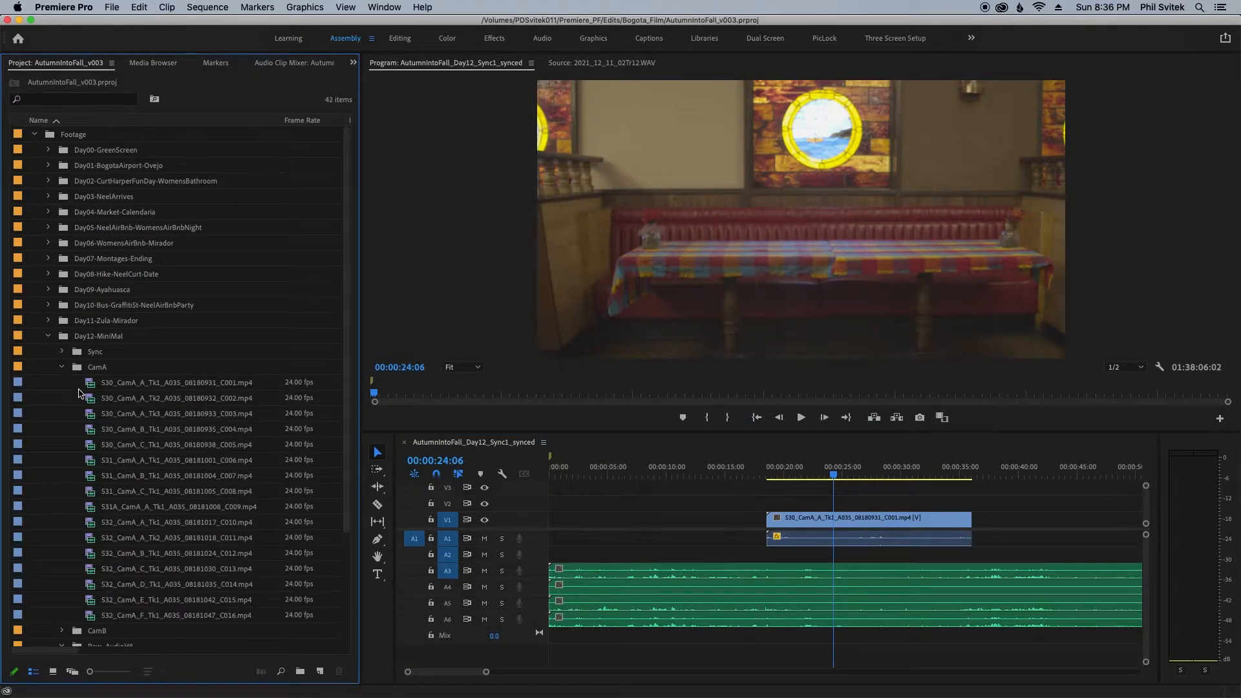
{"action": "scroll", "coordinate": [345, 371], "scroll_direction": "down", "scroll_amount": 1}
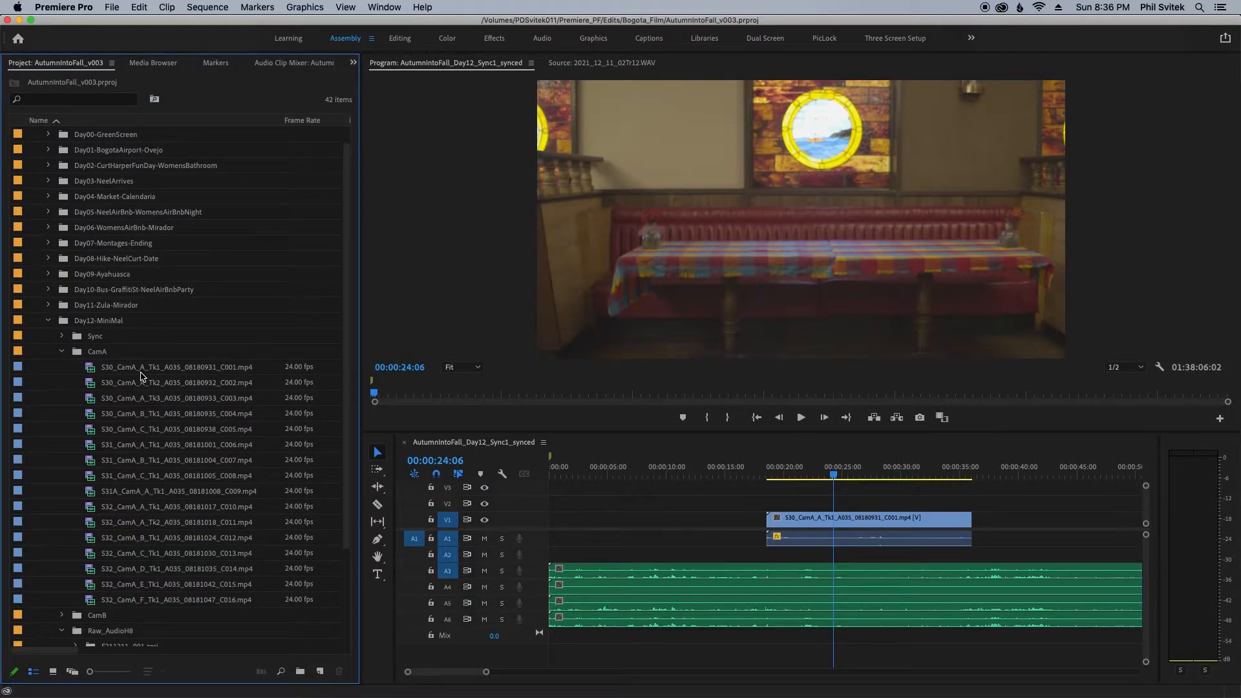
{"action": "left_click", "coordinate": [864, 470]}
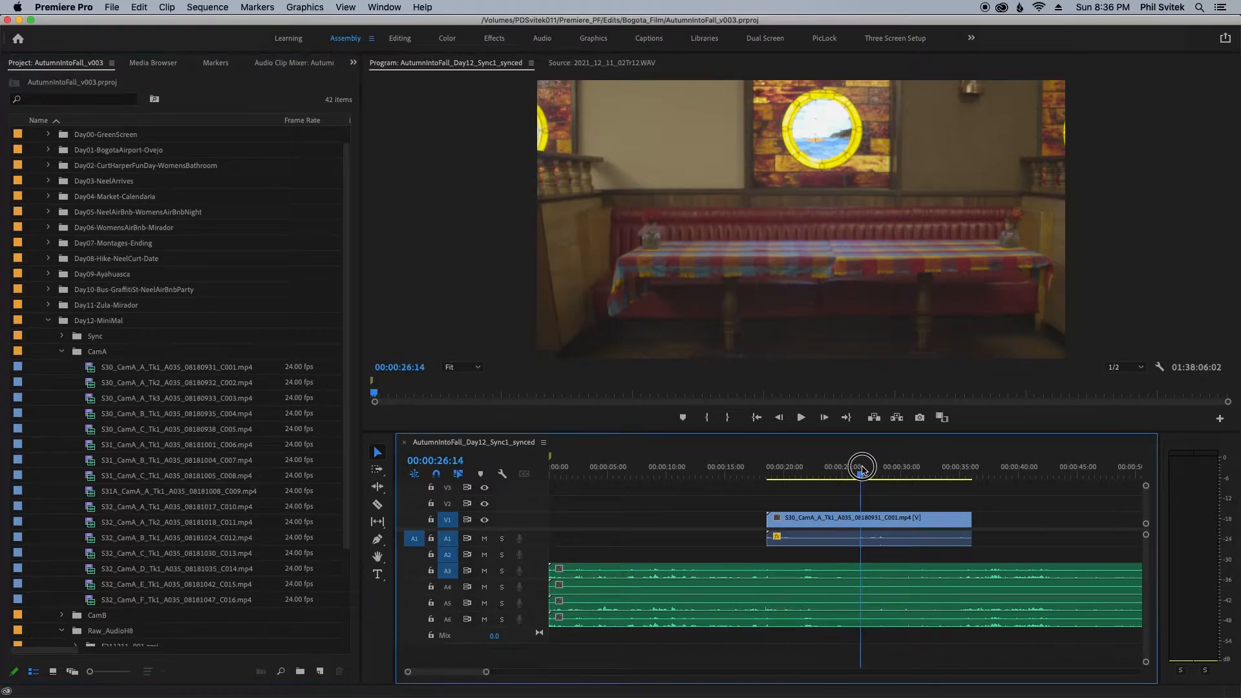
{"action": "key", "text": "backslash"}
{"action": "left_click", "coordinate": [820, 472]}
{"action": "key", "text": "backslash"}
Preview S30_CamA_A_Tk2 and place it directly after the first S30 clip, with video on V3 and audio on A2
{"action": "double_click", "coordinate": [90, 385]}
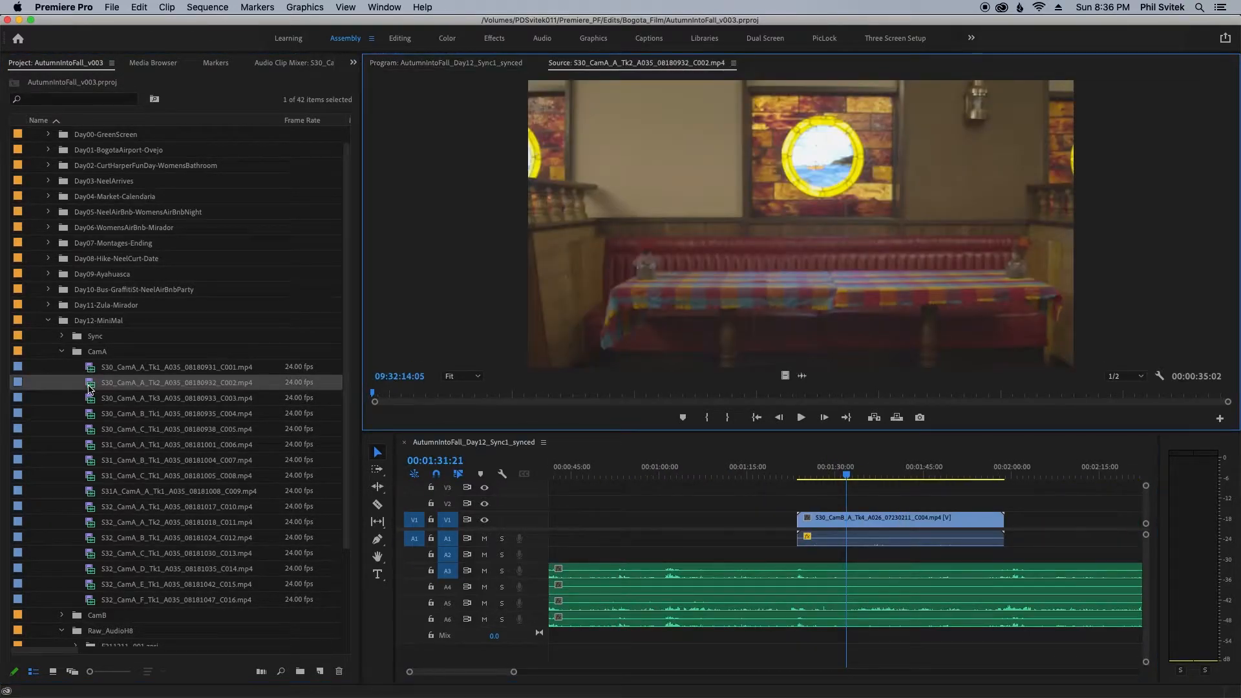
{"action": "left_click_drag", "start_coordinate": [403, 394], "coordinate": [357, 411]}
{"action": "left_click", "coordinate": [624, 478]}
{"action": "key", "text": "backslash"}
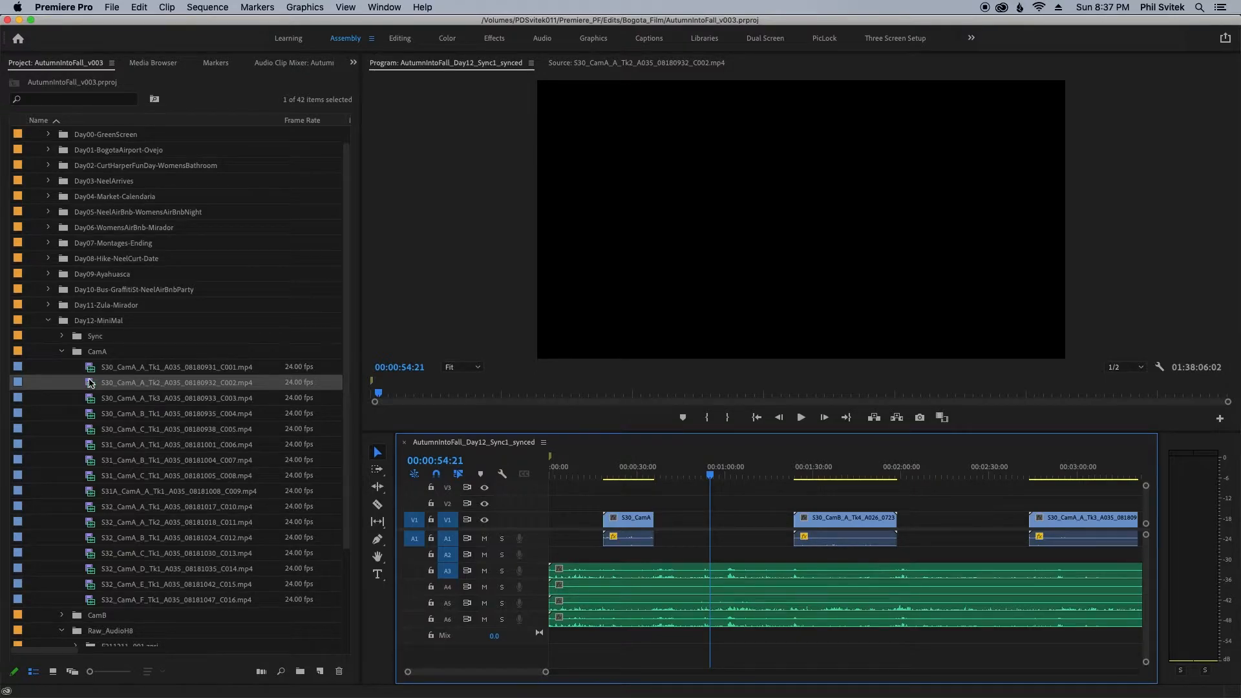
{"action": "left_click_drag", "start_coordinate": [90, 382], "coordinate": [699, 498]}
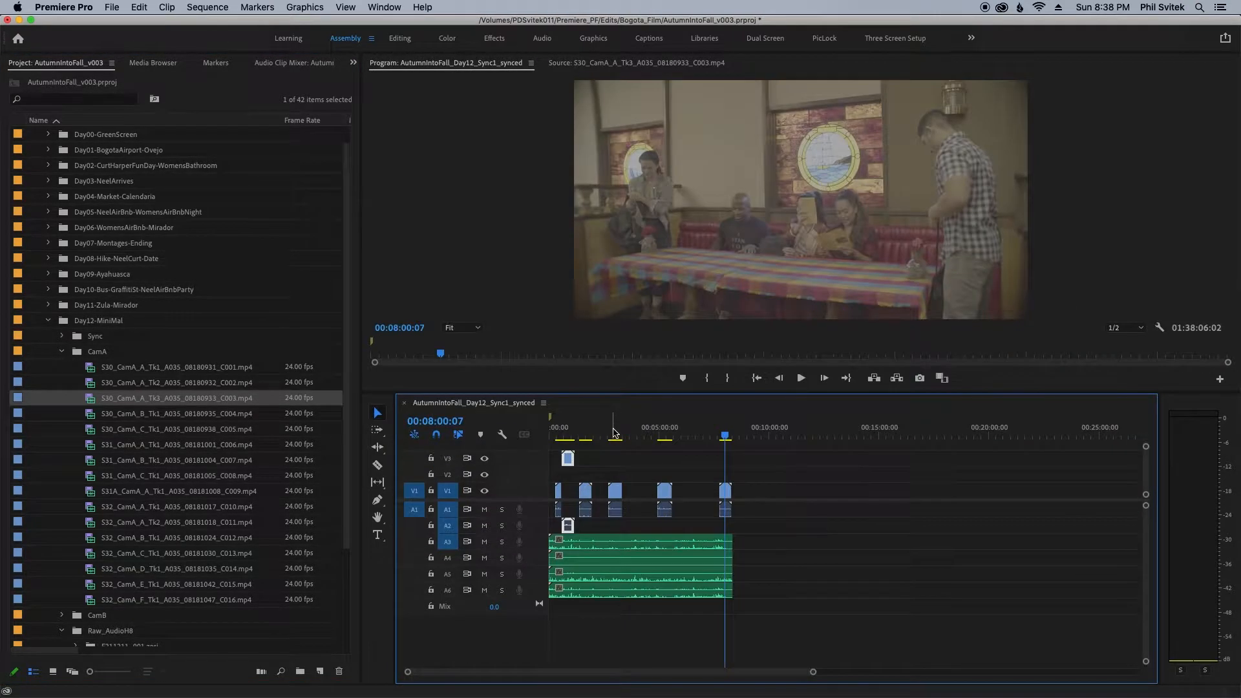
Move the S30_CamB_A_Tk4 clip to V3 with its audio on A2, shifted 00:02:09:08 forward past S30_CamA_A_Tk3
{"action": "left_click", "coordinate": [613, 433]}
{"action": "key", "text": "equal"}
{"action": "key", "text": "equal"}
{"action": "key", "text": "equal"}
{"action": "left_click_drag", "start_coordinate": [619, 490], "coordinate": [999, 462]}
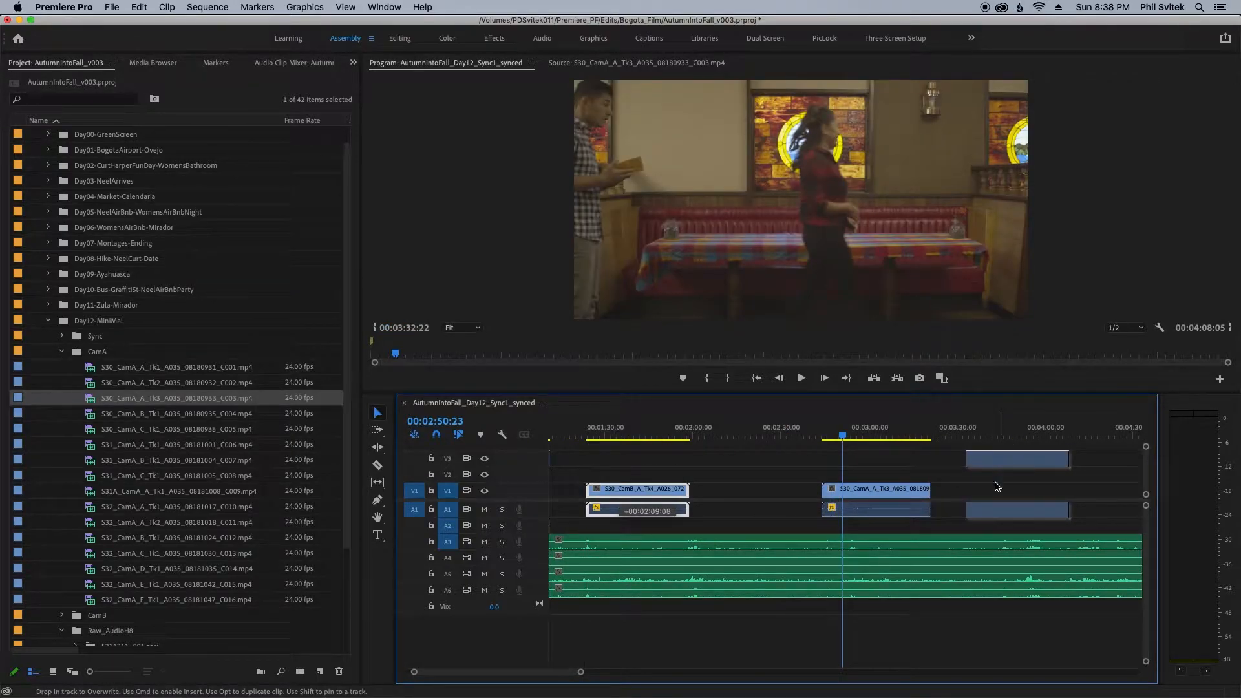
{"action": "left_click_drag", "start_coordinate": [998, 510], "coordinate": [999, 525]}
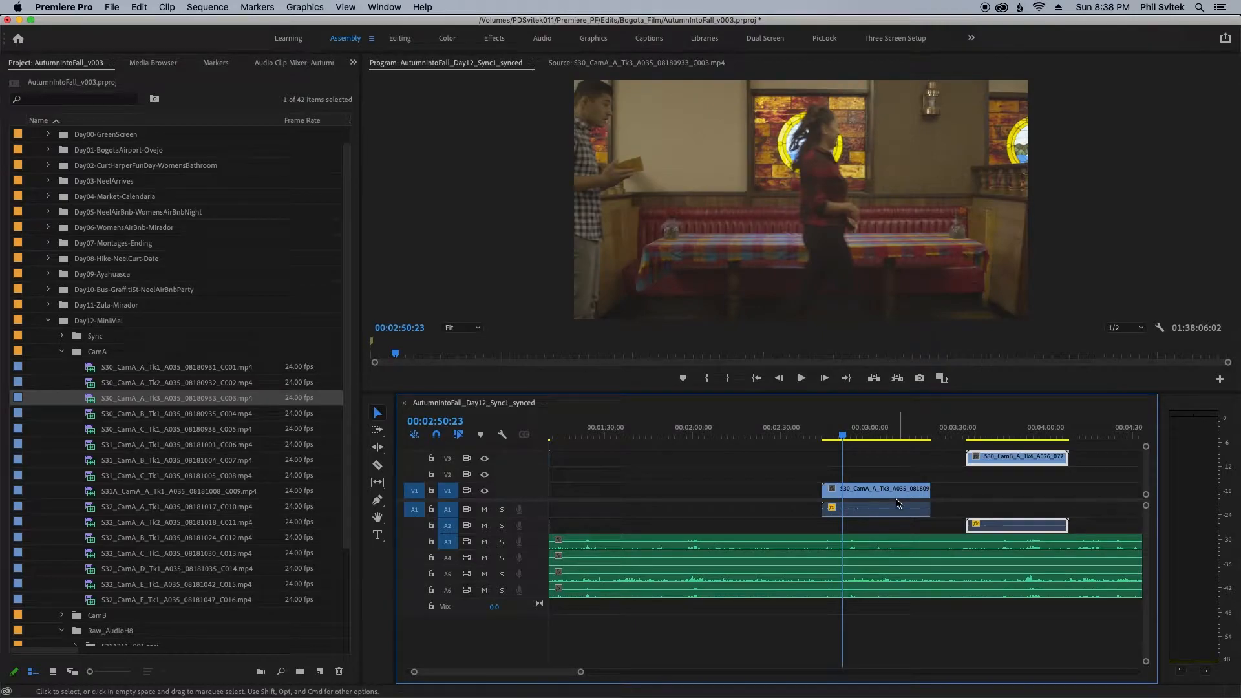
{"action": "key", "text": "minus"}
{"action": "key", "text": "minus"}
Play the S30_CamA_A_Tk1 clip from its start at 00:00:18:20 to 00:00:35:17 to check the take against the stacked audio
{"action": "left_click", "coordinate": [631, 490]}
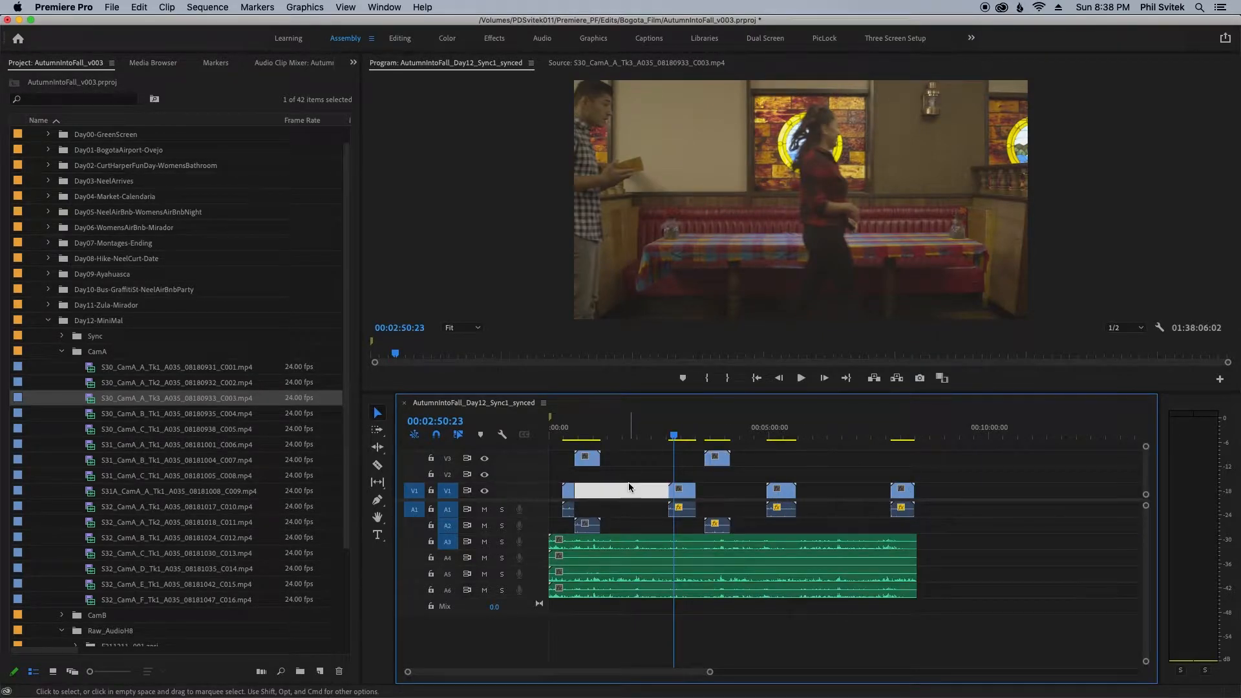
{"action": "left_click", "coordinate": [561, 429]}
{"action": "key", "text": "equal"}
{"action": "key", "text": "equal"}
{"action": "key", "text": "equal"}
{"action": "key", "text": "equal"}
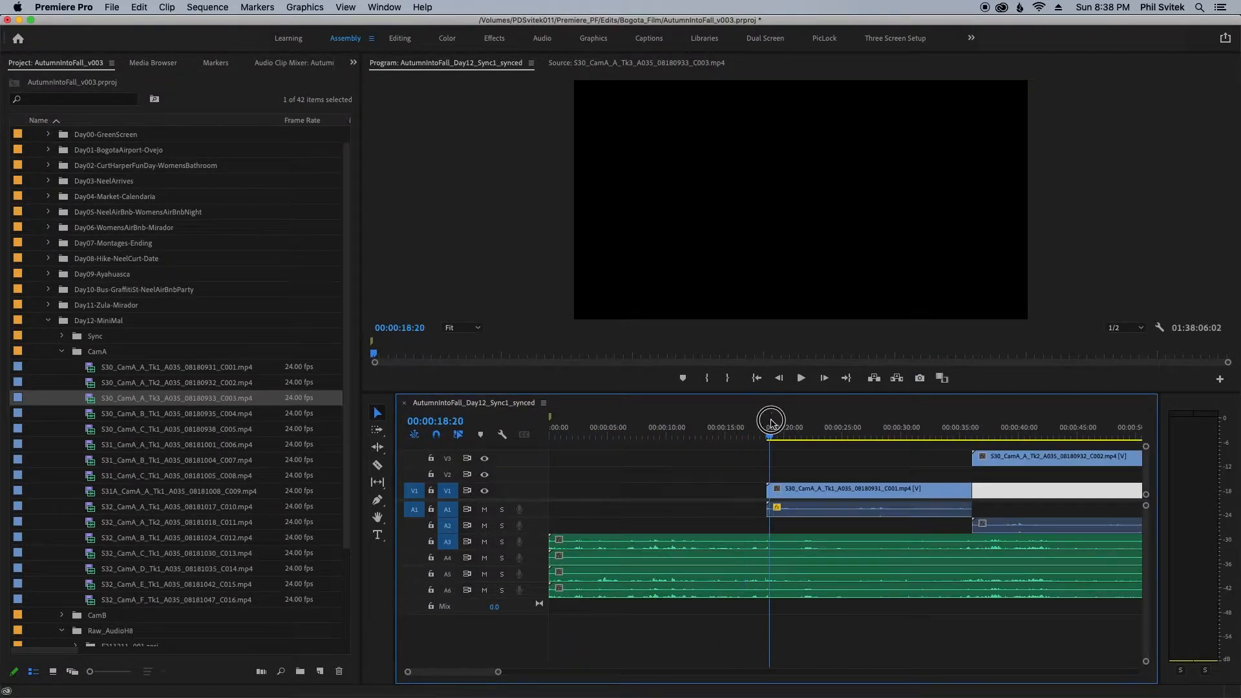
{"action": "left_click", "coordinate": [770, 425]}
{"action": "key", "text": "space"}
{"action": "left_click", "coordinate": [849, 423]}
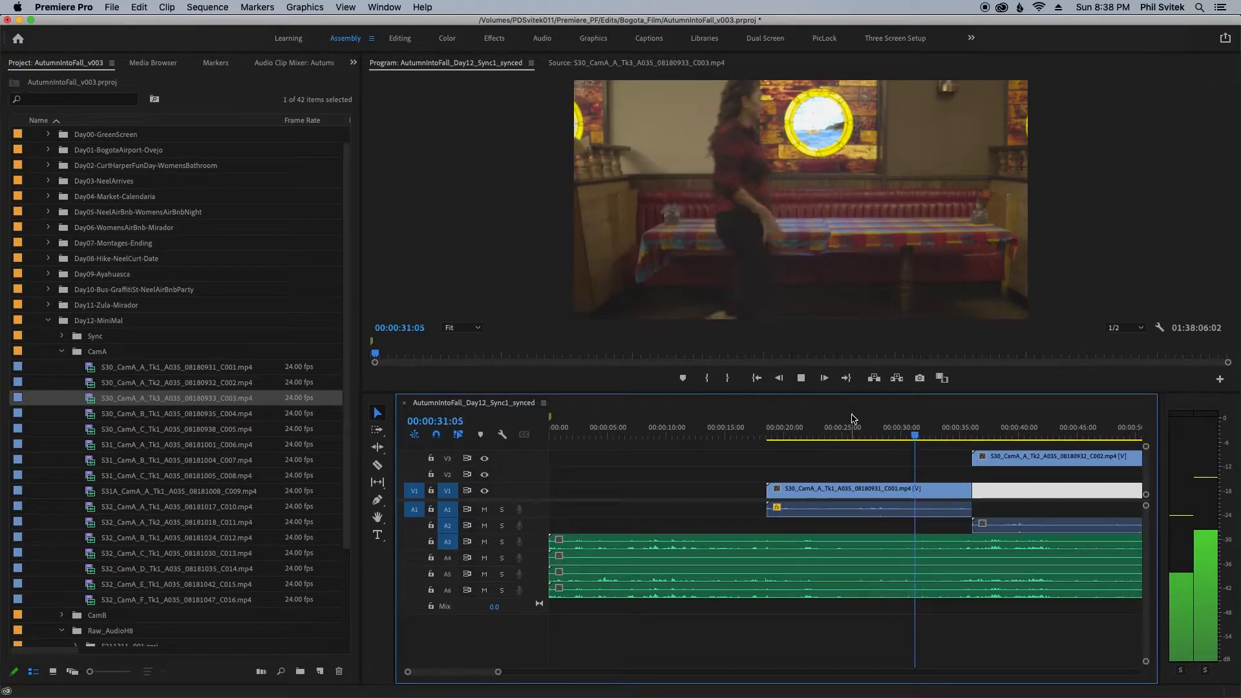
{"action": "left_click", "coordinate": [974, 490]}
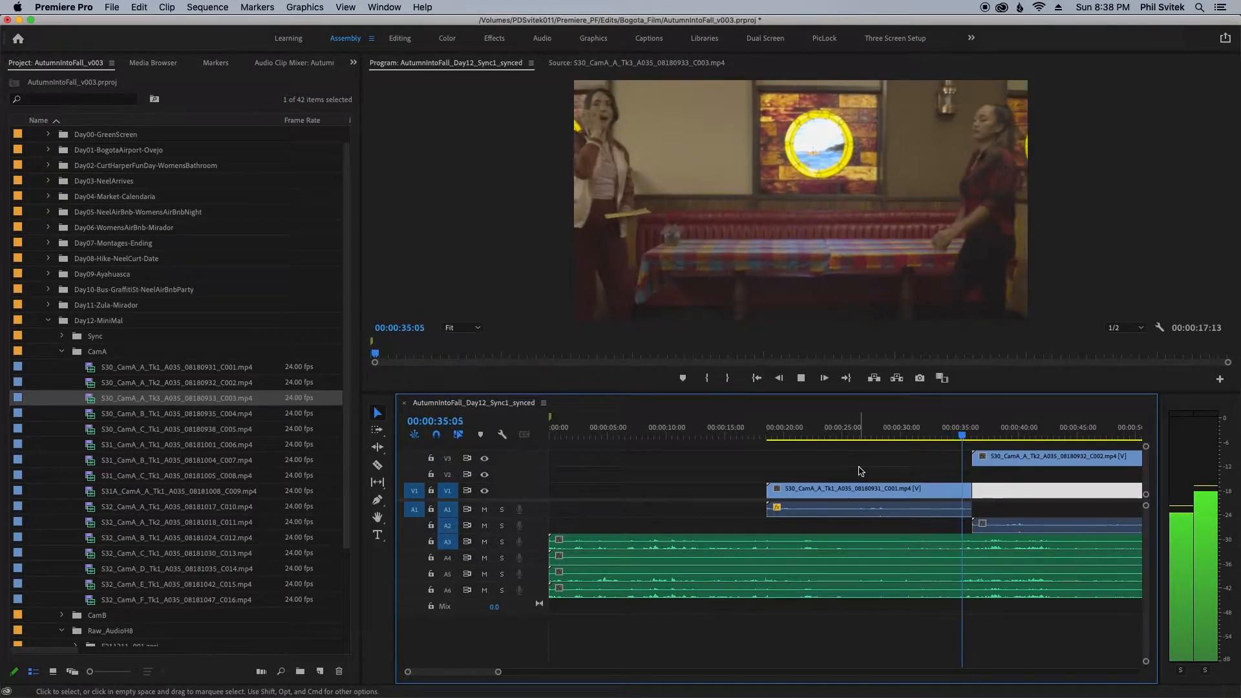
{"action": "key", "text": "space"}
{"action": "key", "text": "minus"}
{"action": "key", "text": "minus"}
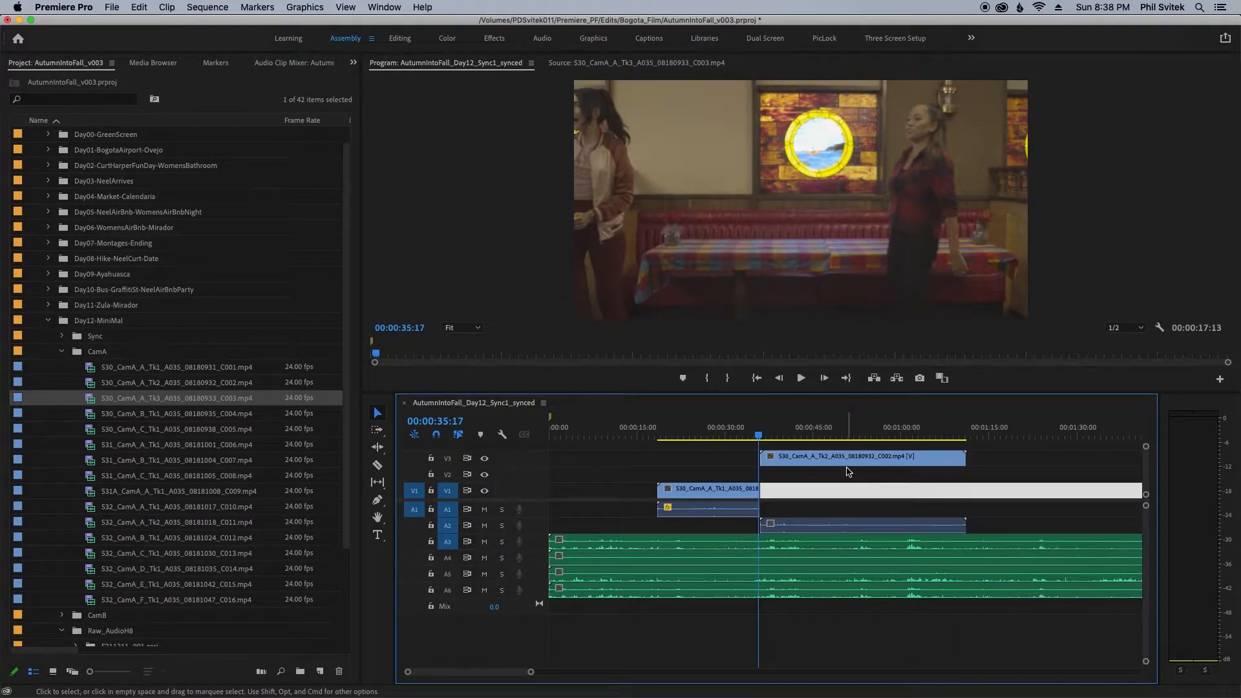
{"action": "left_click", "coordinate": [780, 488]}
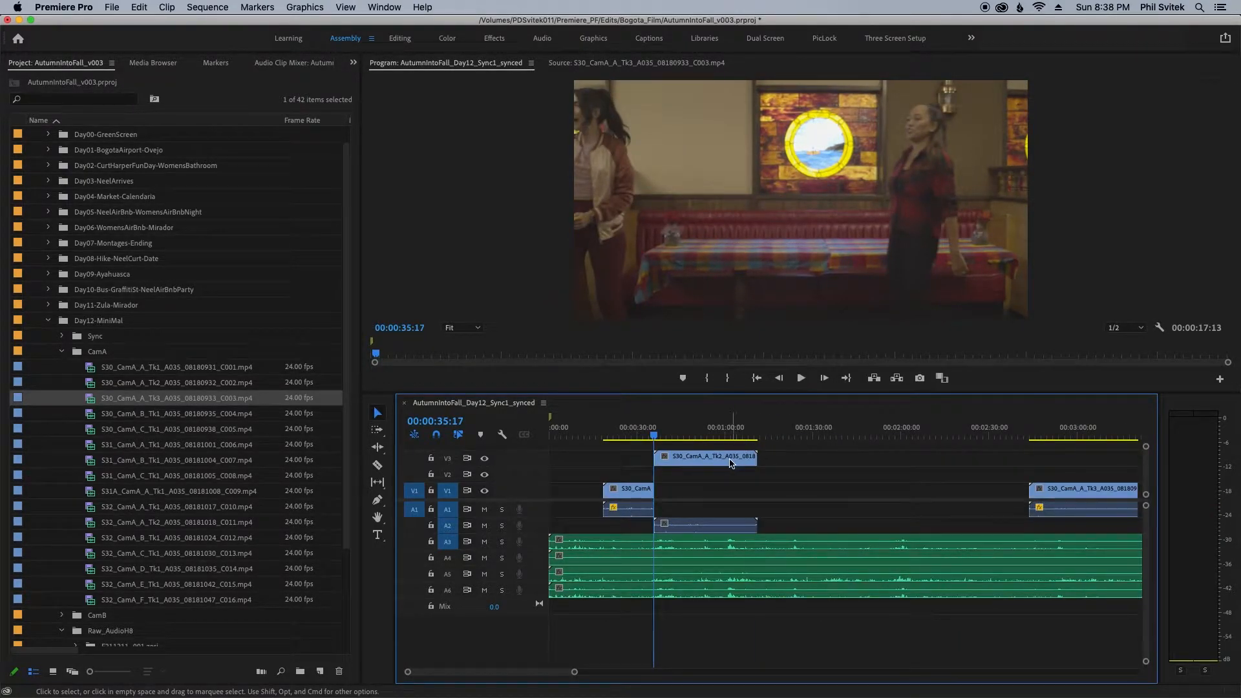
Play S30_CamA_A_Tk3 up to 00:03:14:20 to check it against the stacked H8 audio
{"action": "key", "text": "minus"}
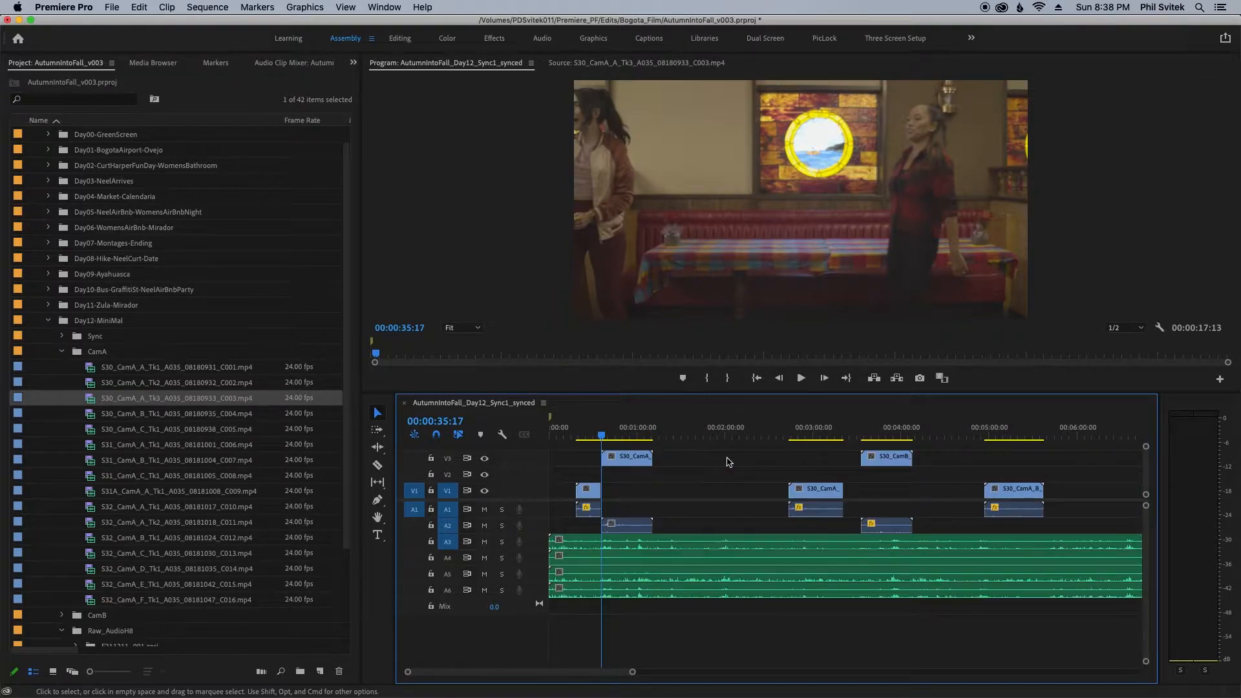
{"action": "left_click", "coordinate": [811, 433]}
{"action": "left_click_drag", "start_coordinate": [812, 433], "coordinate": [795, 433]}
{"action": "key", "text": "equal"}
{"action": "key", "text": "equal"}
{"action": "key", "text": "equal"}
{"action": "key", "text": "space"}
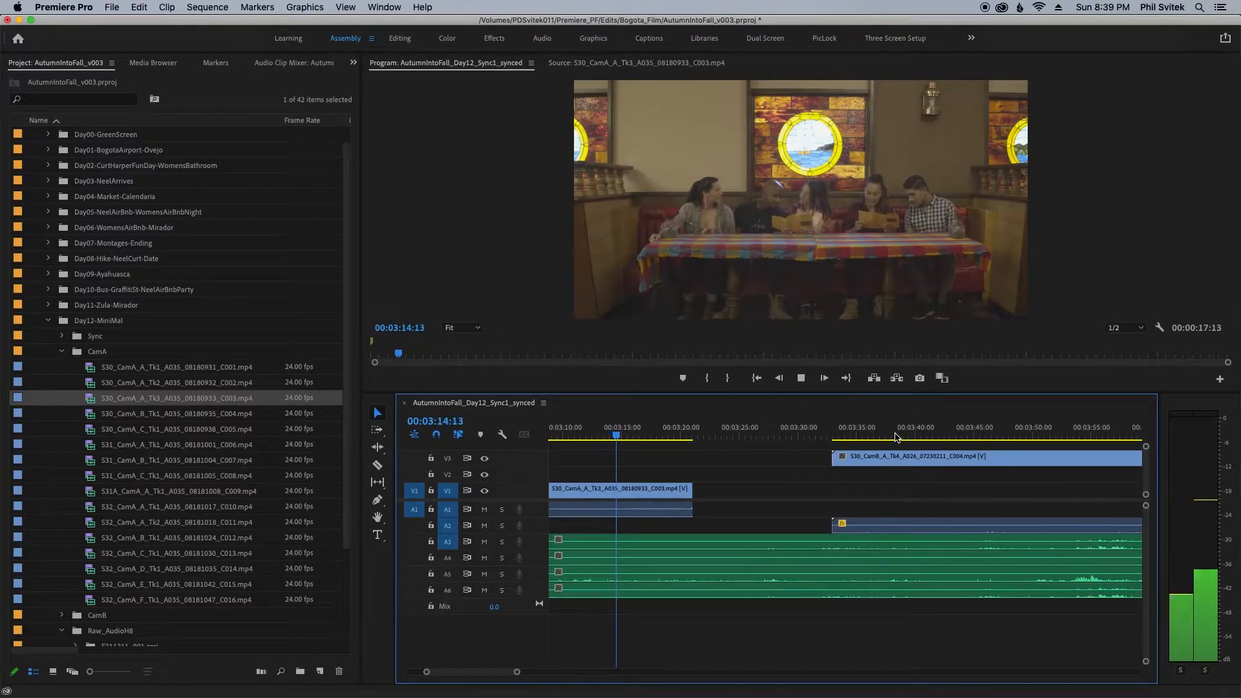
{"action": "key", "text": "space"}
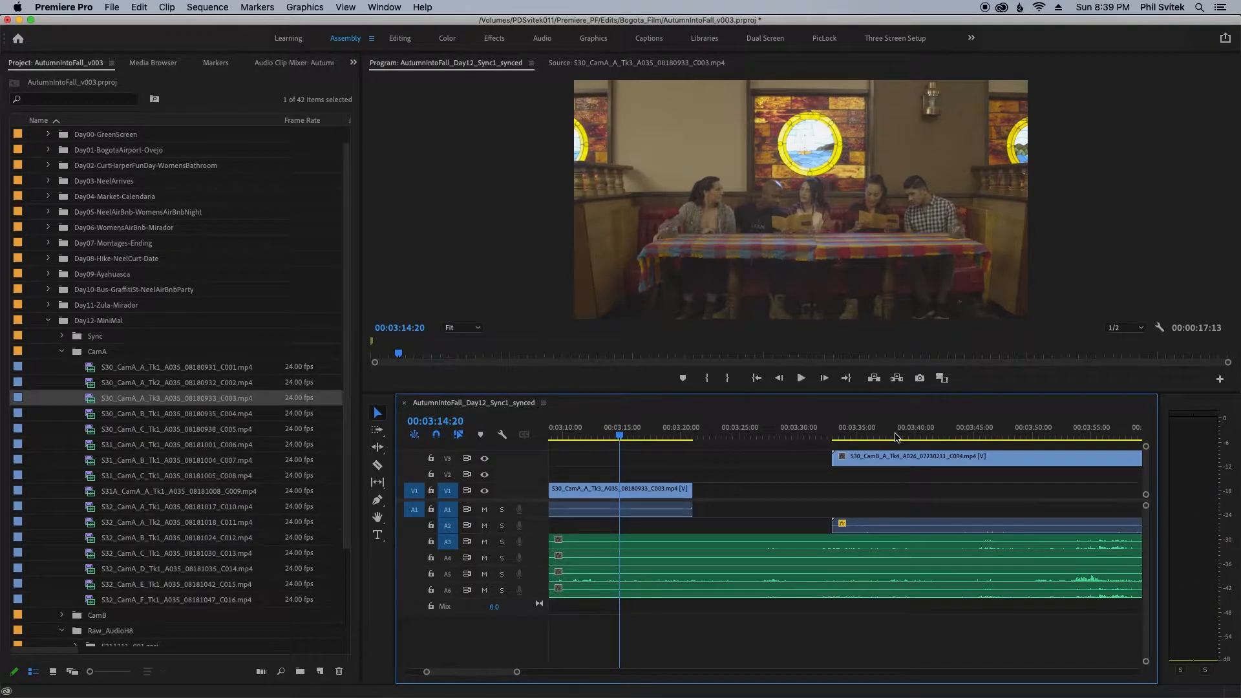
Play S30_CamA_B_Tk1 from 00:05:07:05 for a few seconds to check its sync with the H8 audio
{"action": "key", "text": "minus"}
{"action": "key", "text": "minus"}
{"action": "key", "text": "minus"}
{"action": "key", "text": "minus"}
{"action": "left_click", "coordinate": [978, 437]}
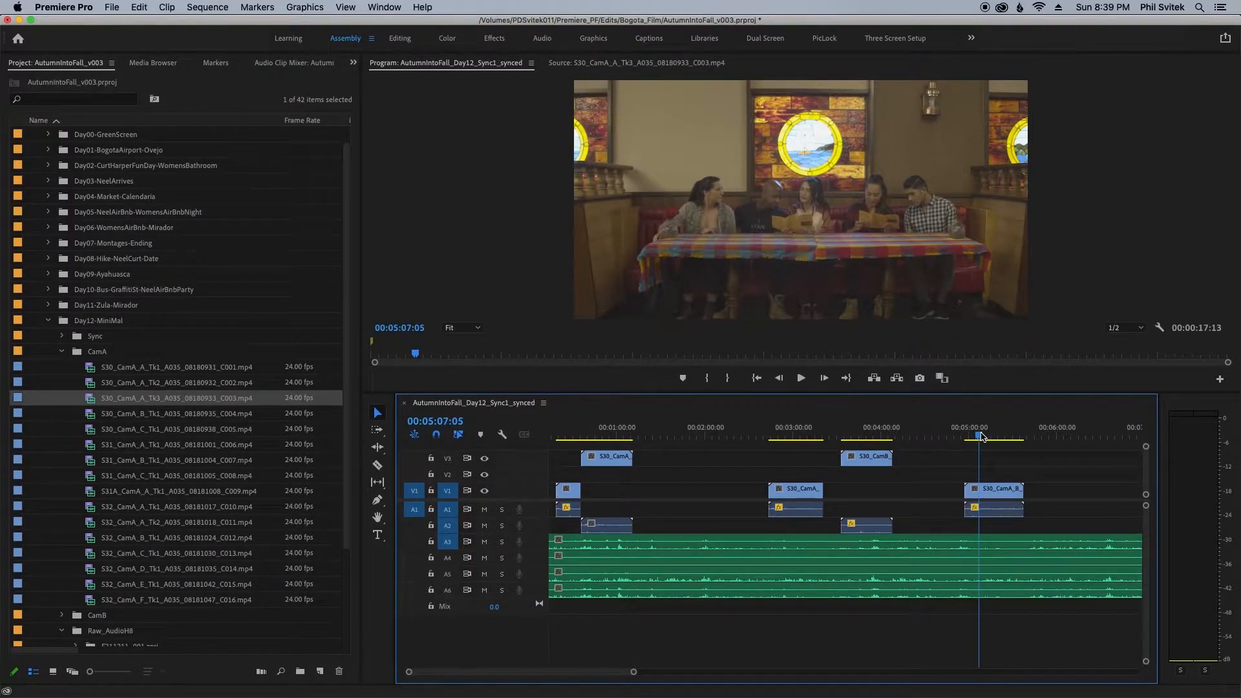
{"action": "key", "text": "space"}
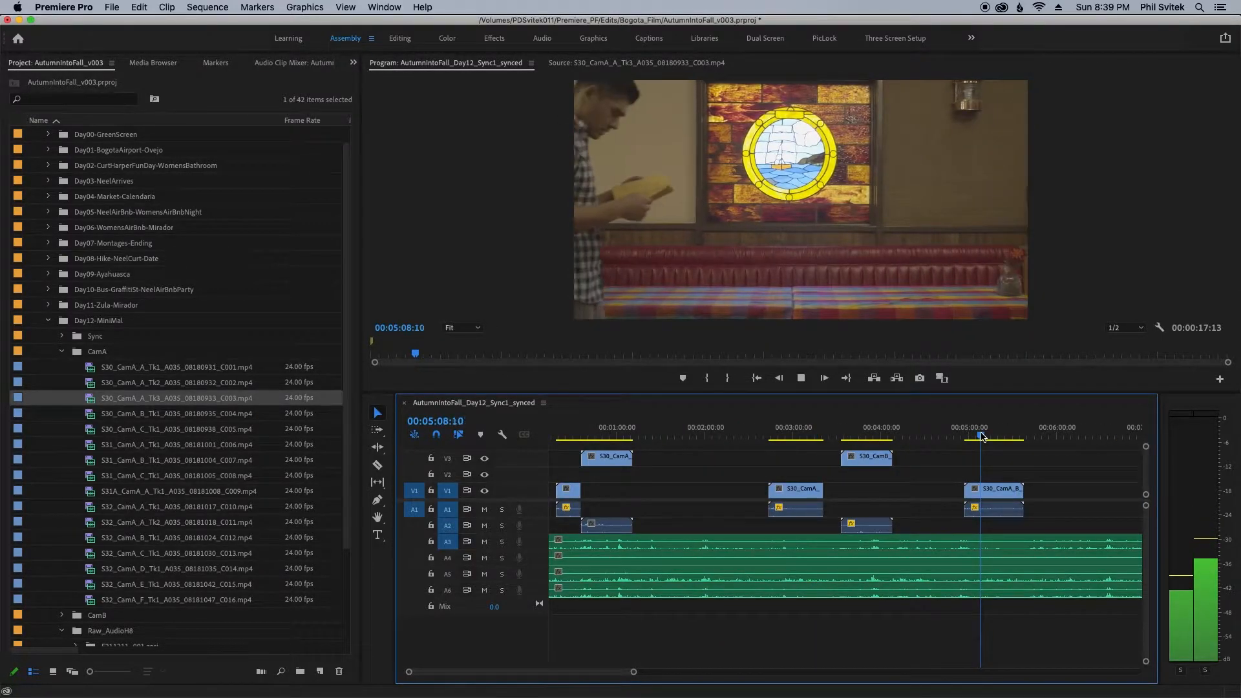
{"action": "key", "text": "equal"}
{"action": "key", "text": "equal"}
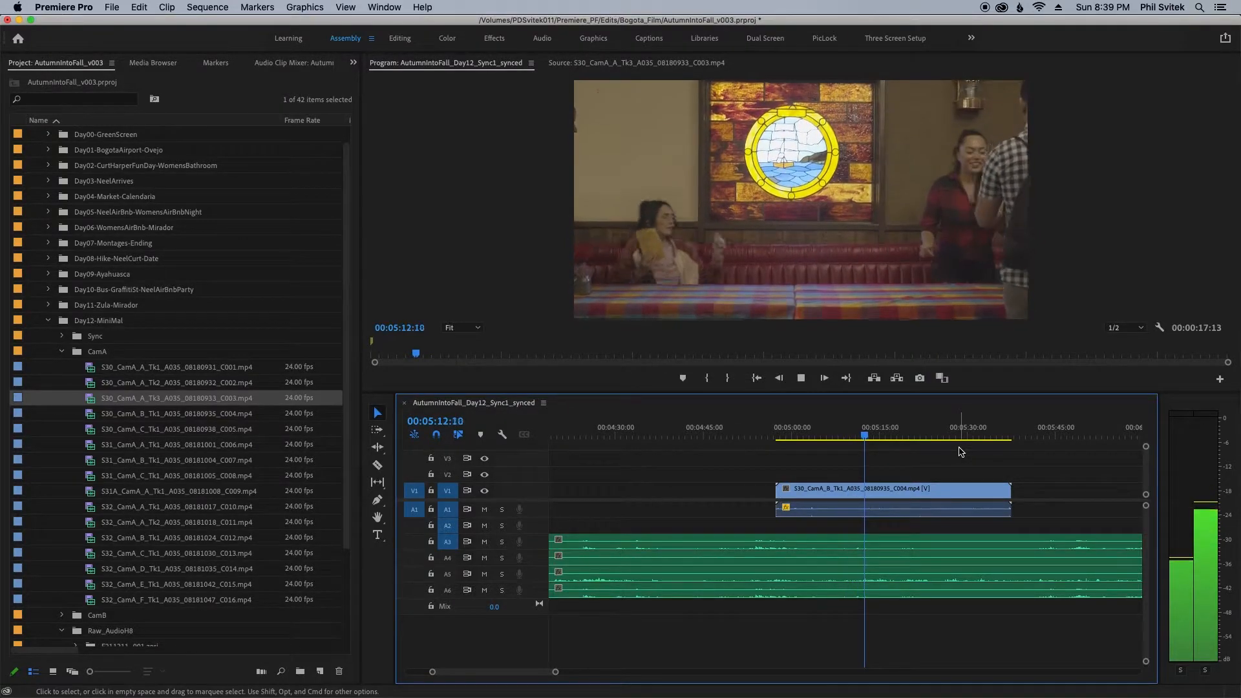
{"action": "key", "text": "space"}
Play the middle of S30_CamB_C_Tk1 up to 00:07:56:06 to check its sync with the H8 audio
{"action": "key", "text": "minus"}
{"action": "key", "text": "minus"}
{"action": "left_click", "coordinate": [897, 445]}
{"action": "key", "text": "equal"}
{"action": "key", "text": "equal"}
{"action": "key", "text": "space"}
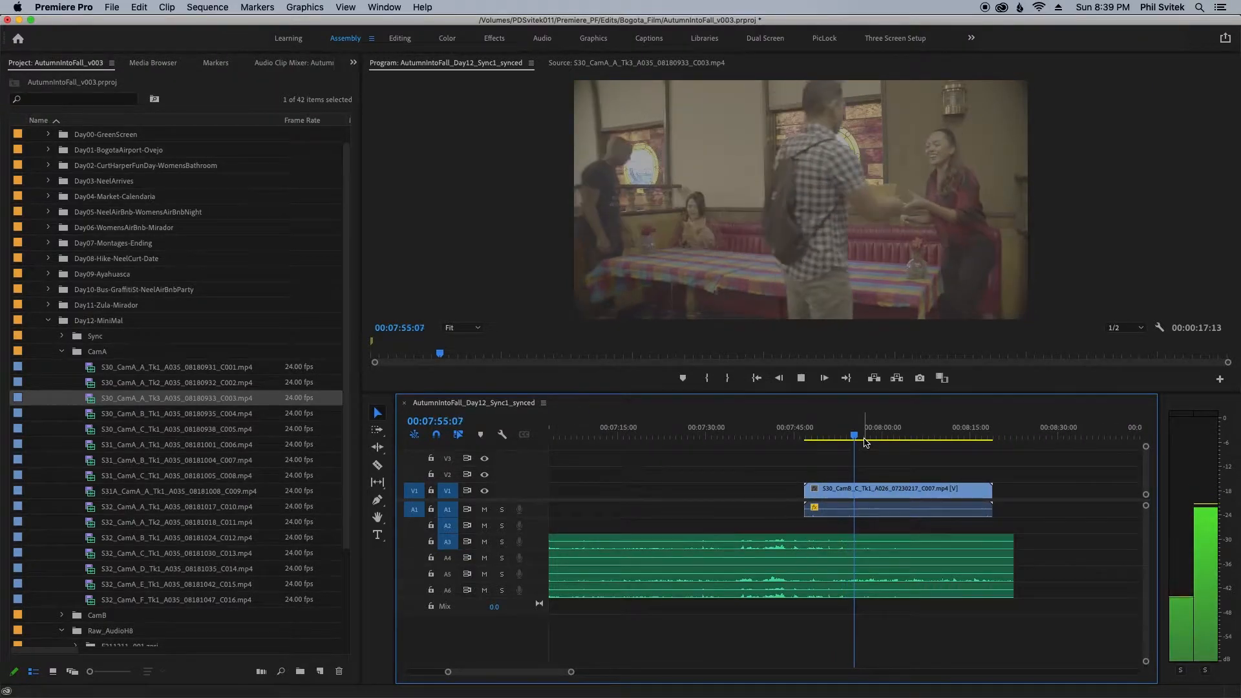
{"action": "key", "text": "space"}
Return to 00:00:58:04 and shift the S30_CamA_A_Tk2 clip on V3 and A2 about 11 seconds forward
{"action": "key", "text": "minus"}
{"action": "key", "text": "minus"}
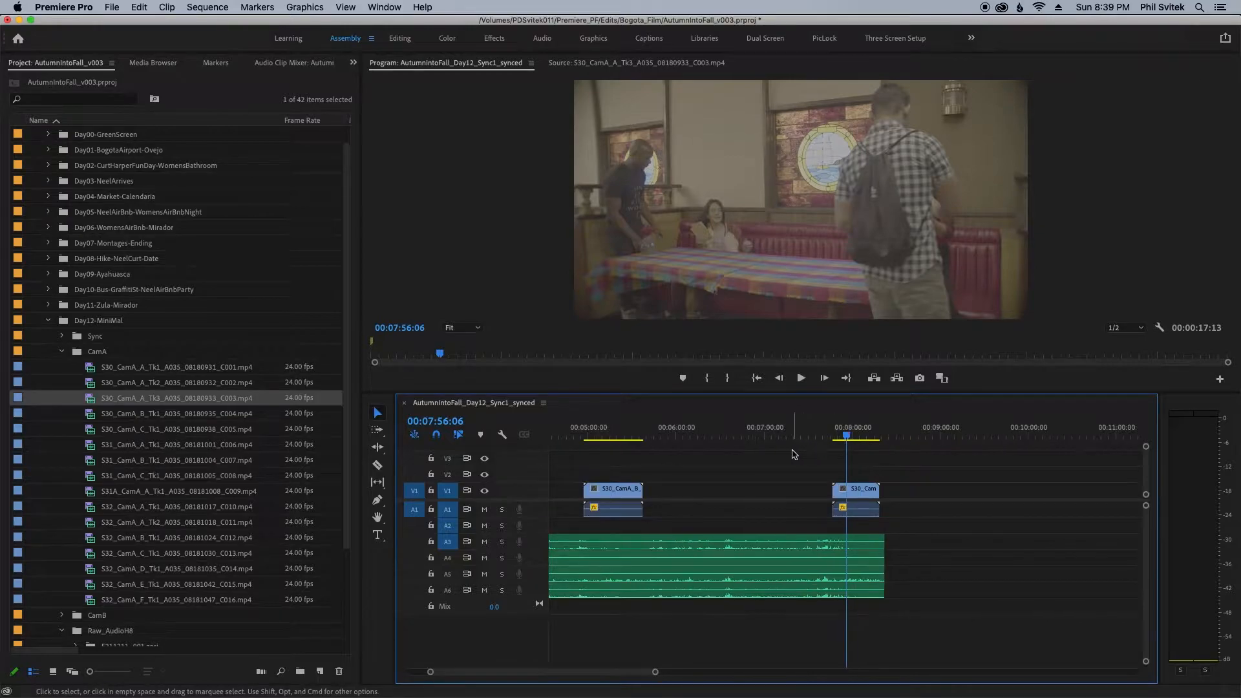
{"action": "key", "text": "minus"}
{"action": "key", "text": "minus"}
{"action": "left_click", "coordinate": [570, 428]}
{"action": "key", "text": "equal"}
{"action": "key", "text": "equal"}
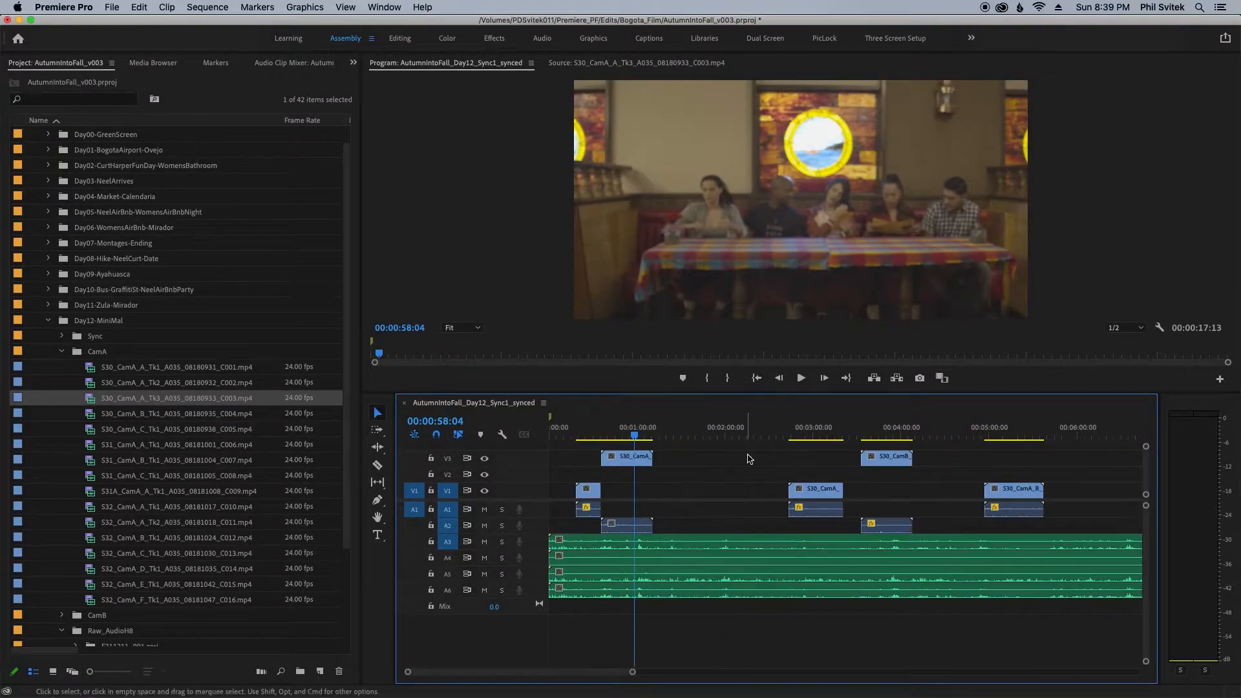
{"action": "key", "text": "equal"}
{"action": "left_click_drag", "start_coordinate": [719, 460], "coordinate": [747, 460]}
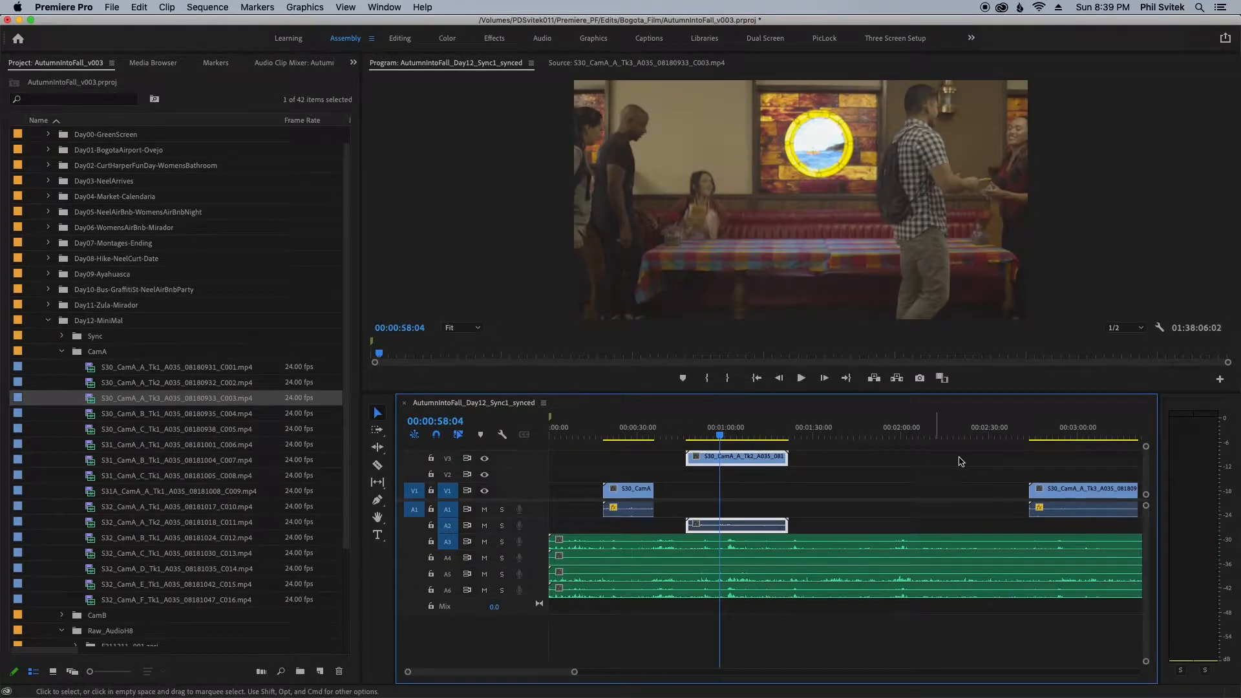
Copy S30_CamA_A_Tk2, S30_CamB_A_Tk4 and the four S30 H8 tracks, and paste them after the last clips in the sequence
{"action": "key", "text": "minus"}
{"action": "key", "text": "minus"}
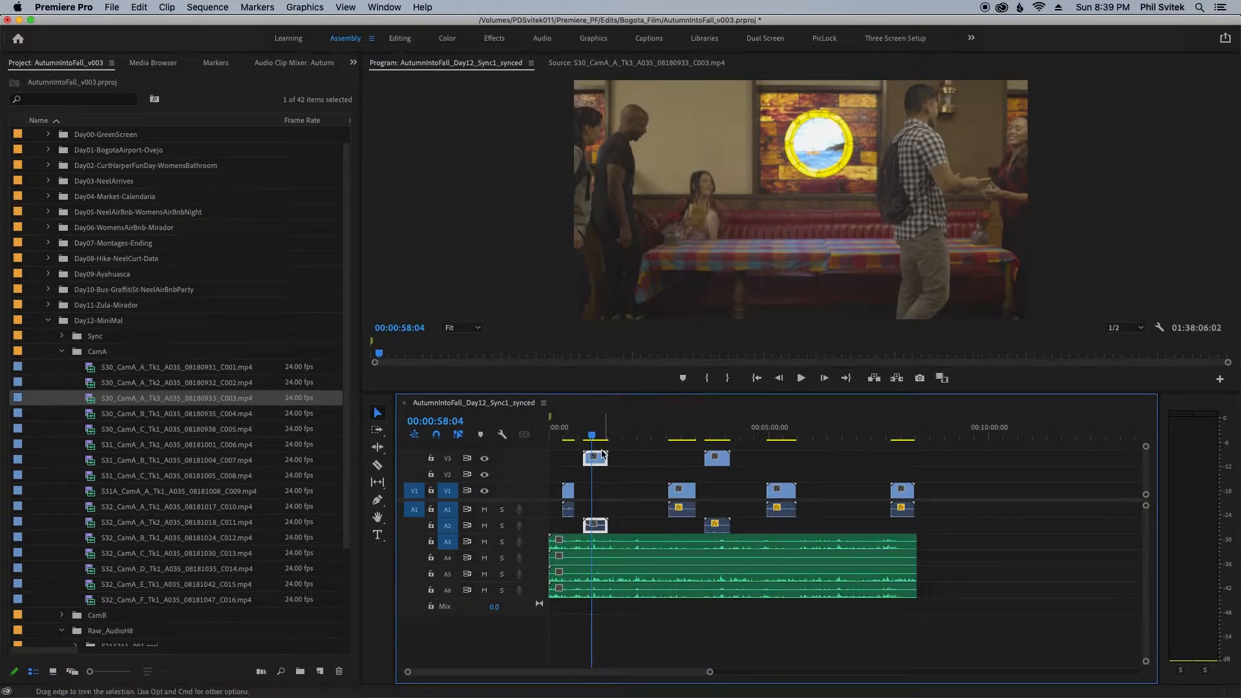
{"action": "left_click_drag", "start_coordinate": [793, 627], "coordinate": [600, 528]}
{"action": "key", "text": "minus"}
{"action": "key", "text": "minus"}
{"action": "key", "text": "minus"}
{"action": "key", "text": "minus"}
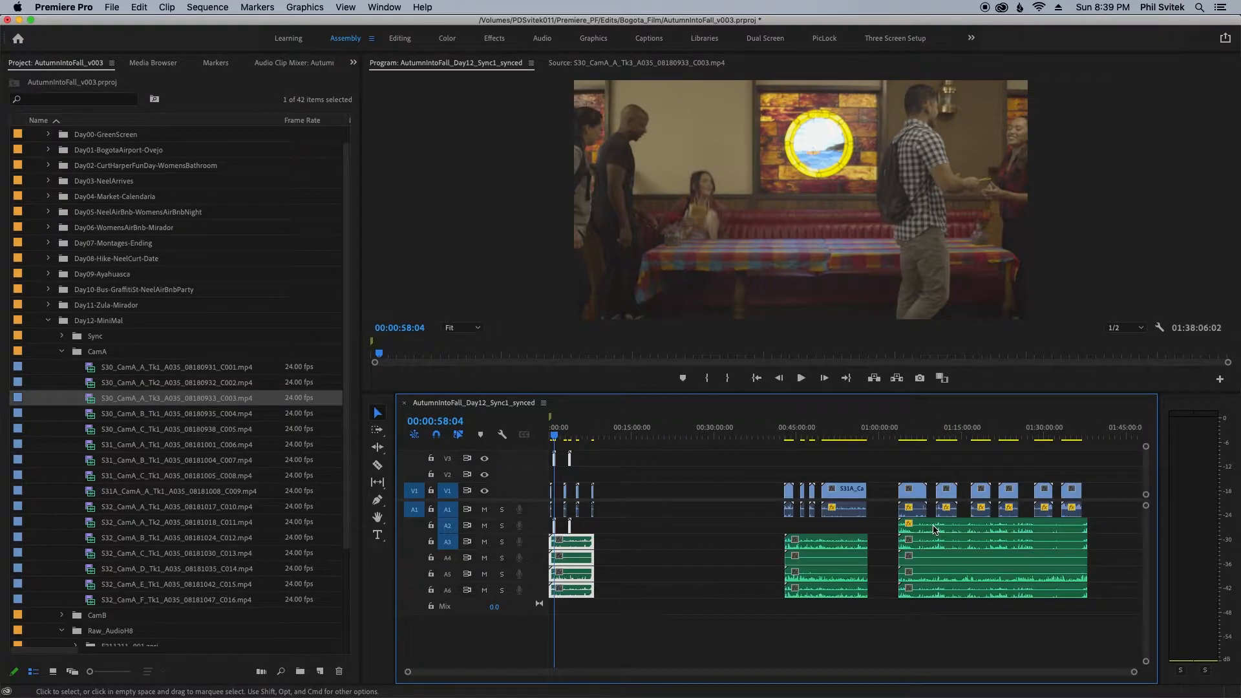
{"action": "left_click", "coordinate": [1109, 428]}
{"action": "key", "text": "ctrl+v"}
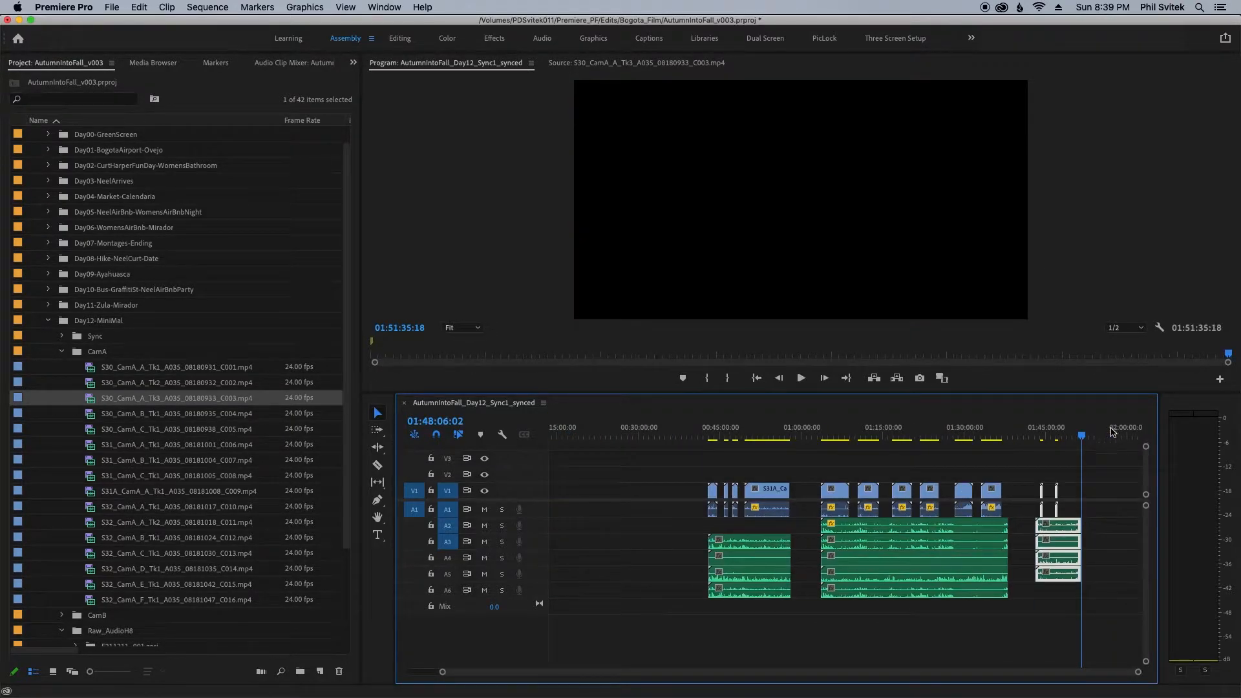
Move the pasted S30_CamB_A_Tk4 copy past the end of the pasted H8 tracks, to about 01:54
{"action": "key", "text": "equal"}
{"action": "key", "text": "equal"}
{"action": "key", "text": "equal"}
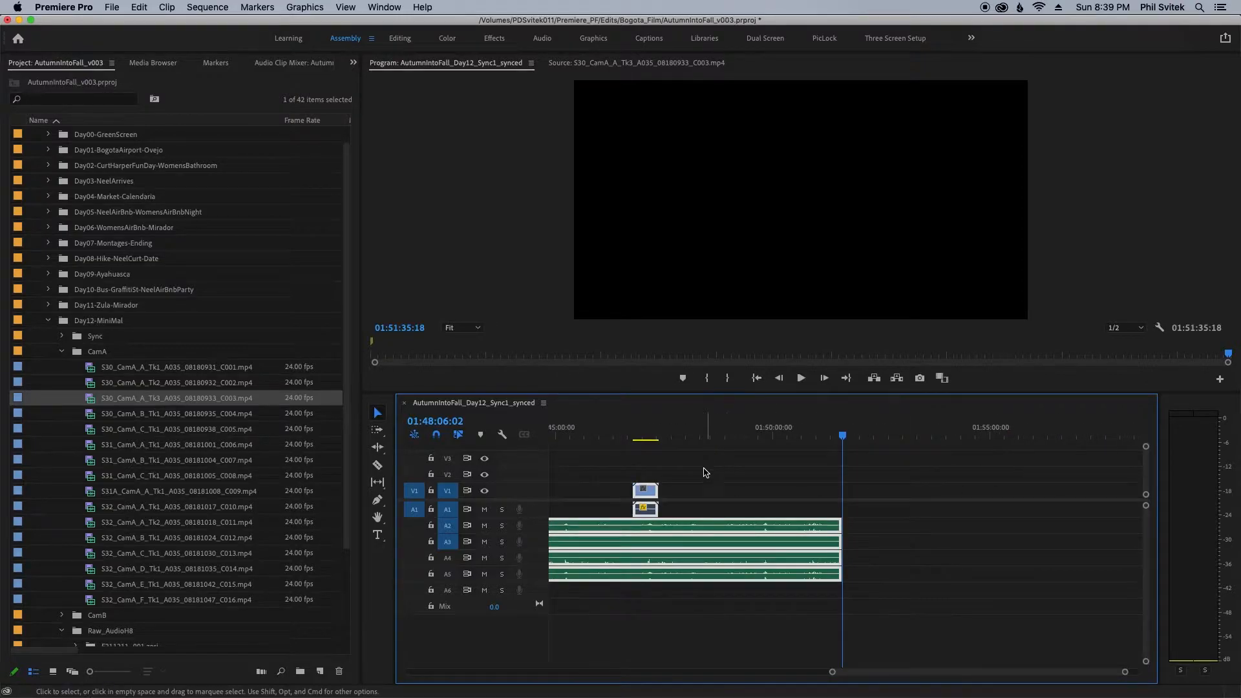
{"action": "key", "text": "minus"}
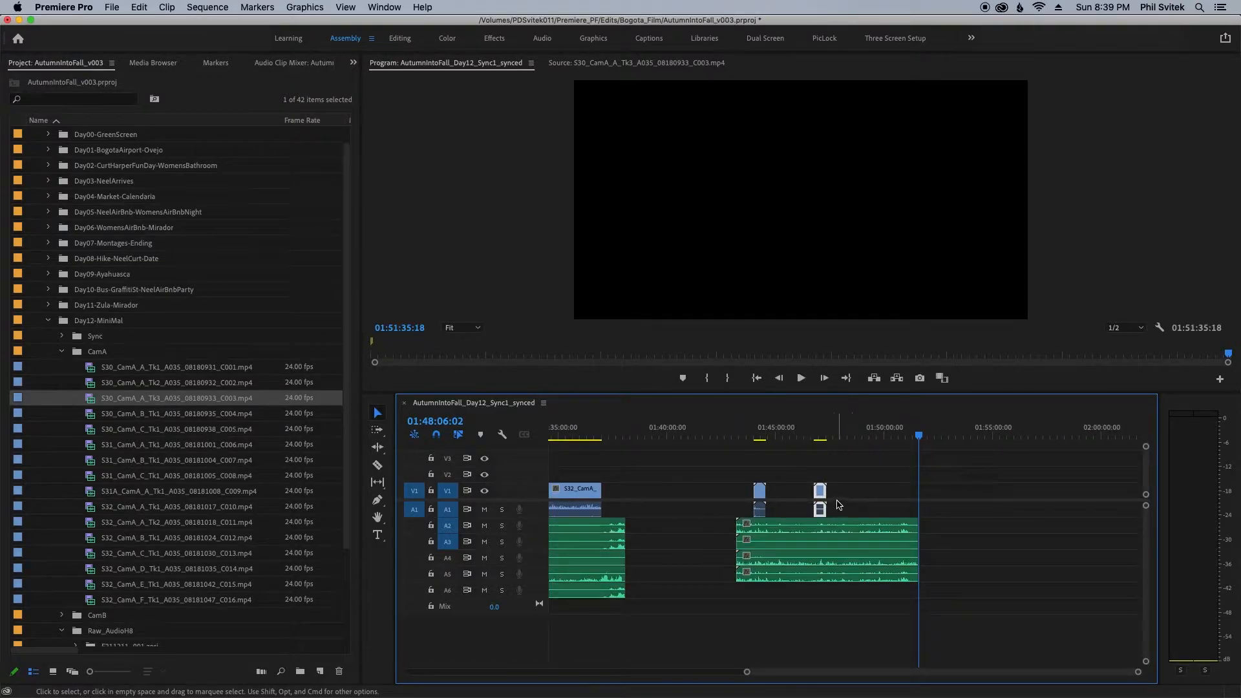
{"action": "left_click_drag", "start_coordinate": [819, 496], "coordinate": [983, 496]}
Synchronize the pasted S30_CamA_A_Tk2 copy with the four pasted H8 tracks by audio, using track channel 1
{"action": "left_click", "coordinate": [761, 436]}
{"action": "key", "text": "equal"}
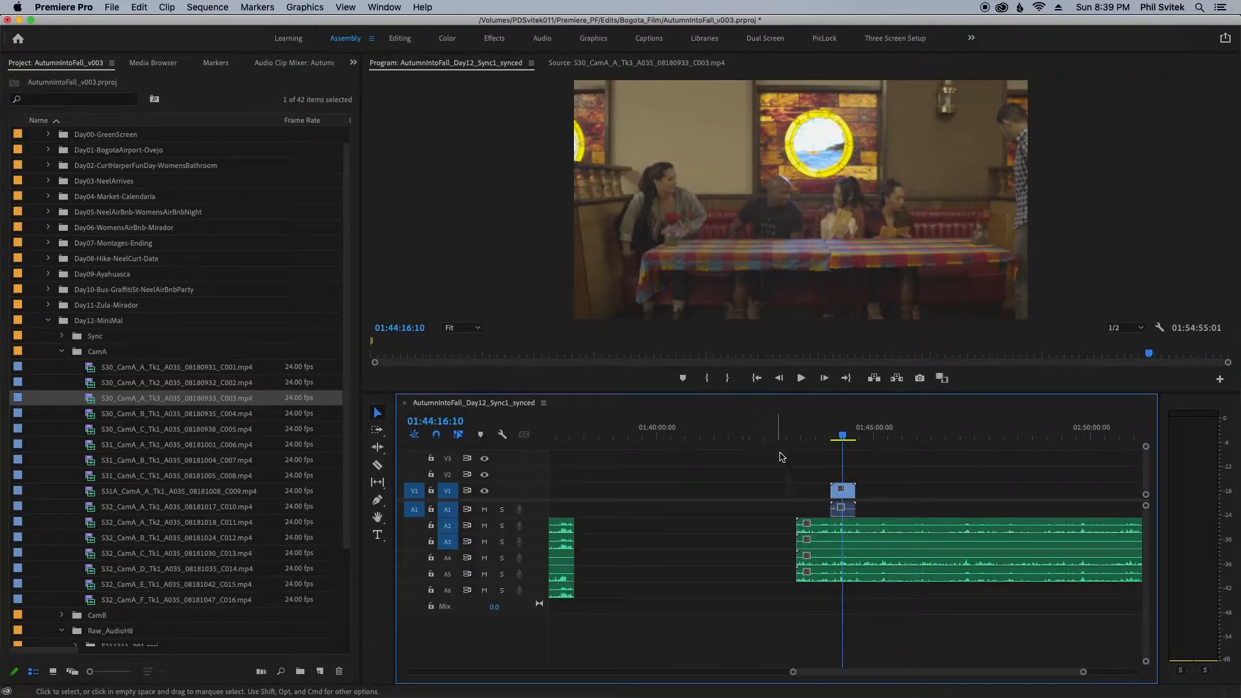
{"action": "left_click_drag", "start_coordinate": [803, 457], "coordinate": [876, 586]}
{"action": "right_click", "coordinate": [857, 531]}
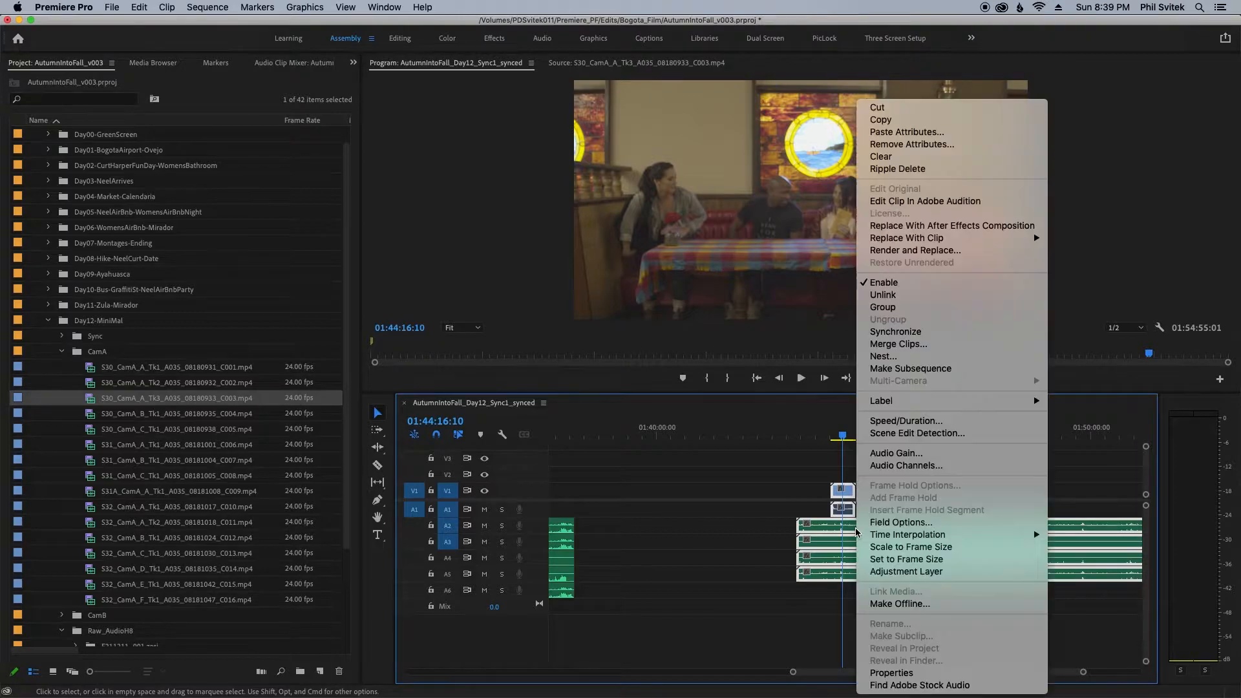
{"action": "left_click", "coordinate": [870, 332]}
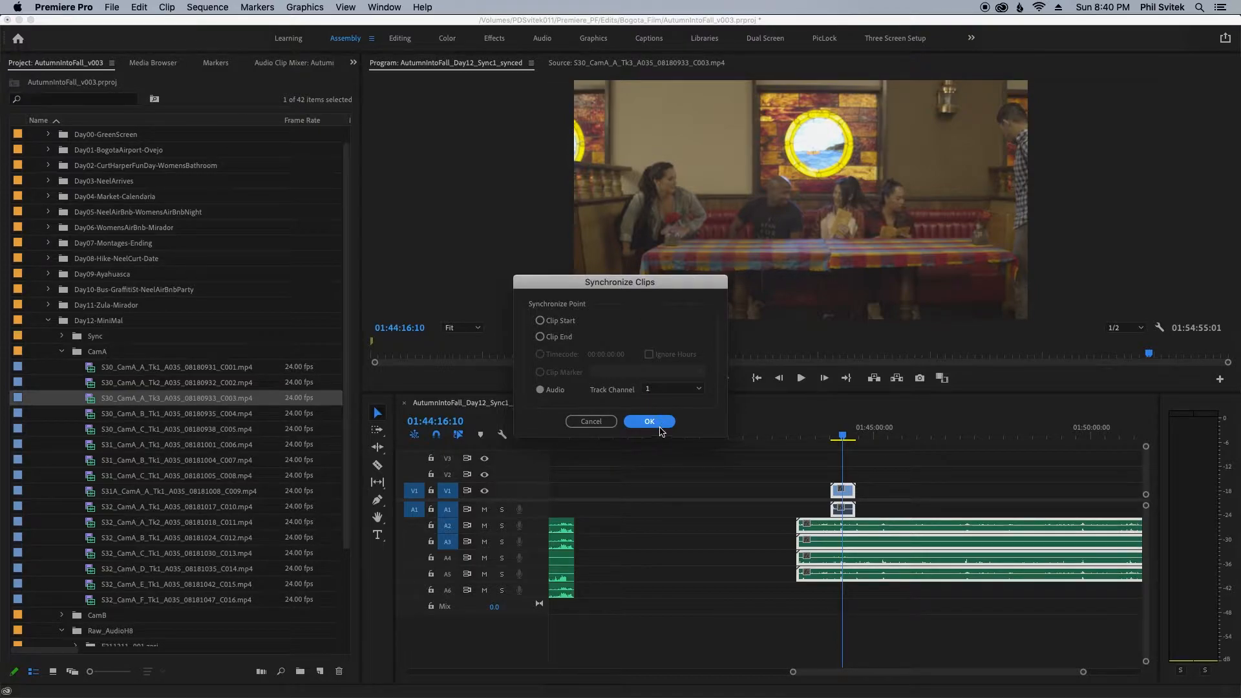
{"action": "left_click", "coordinate": [659, 427]}
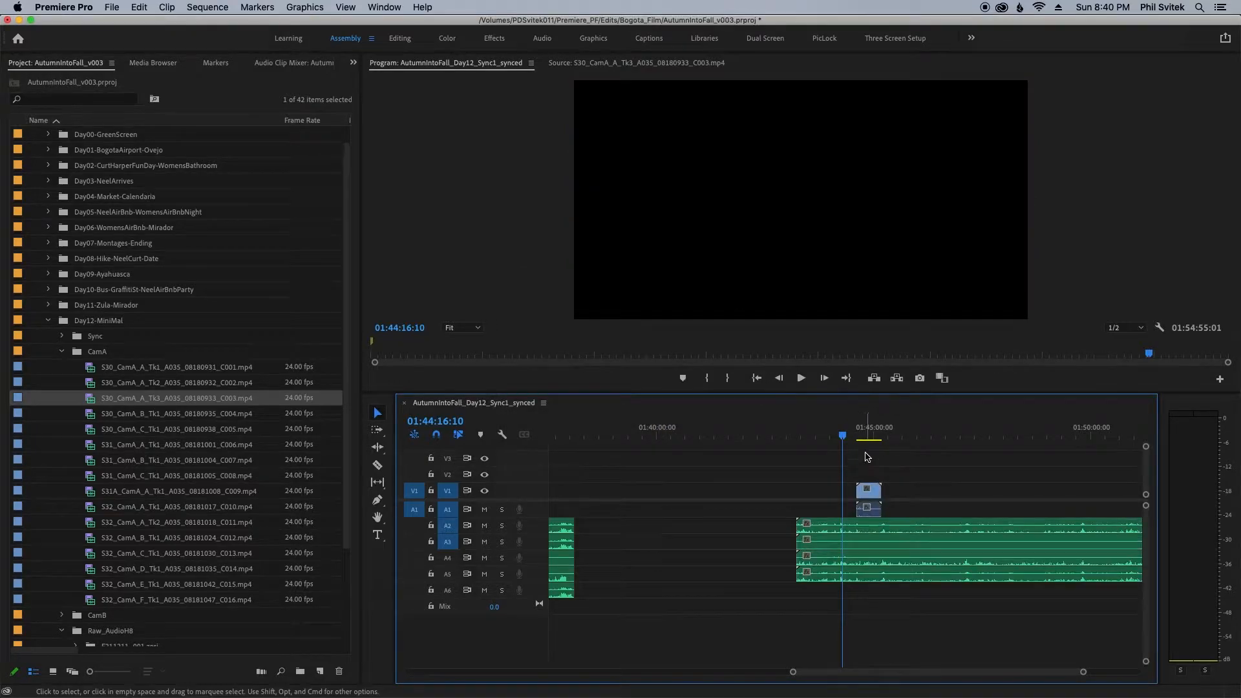
Examine how the synchronized S30_CamA_A_Tk2 copy lines up with the H8 tracks around 01:44:46:19
{"action": "left_click", "coordinate": [864, 431]}
{"action": "left_click_drag", "start_coordinate": [865, 432], "coordinate": [867, 431]}
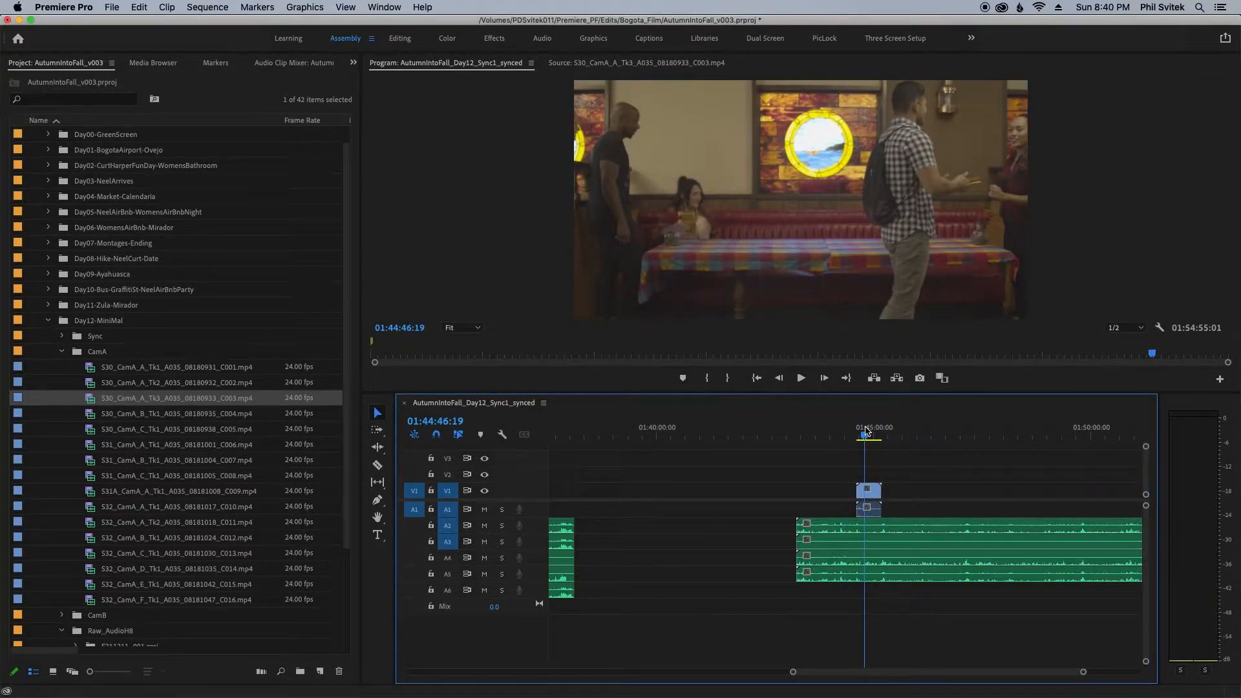
{"action": "scroll", "coordinate": [867, 431], "scroll_direction": "up", "scroll_amount": 5, "text": "alt"}
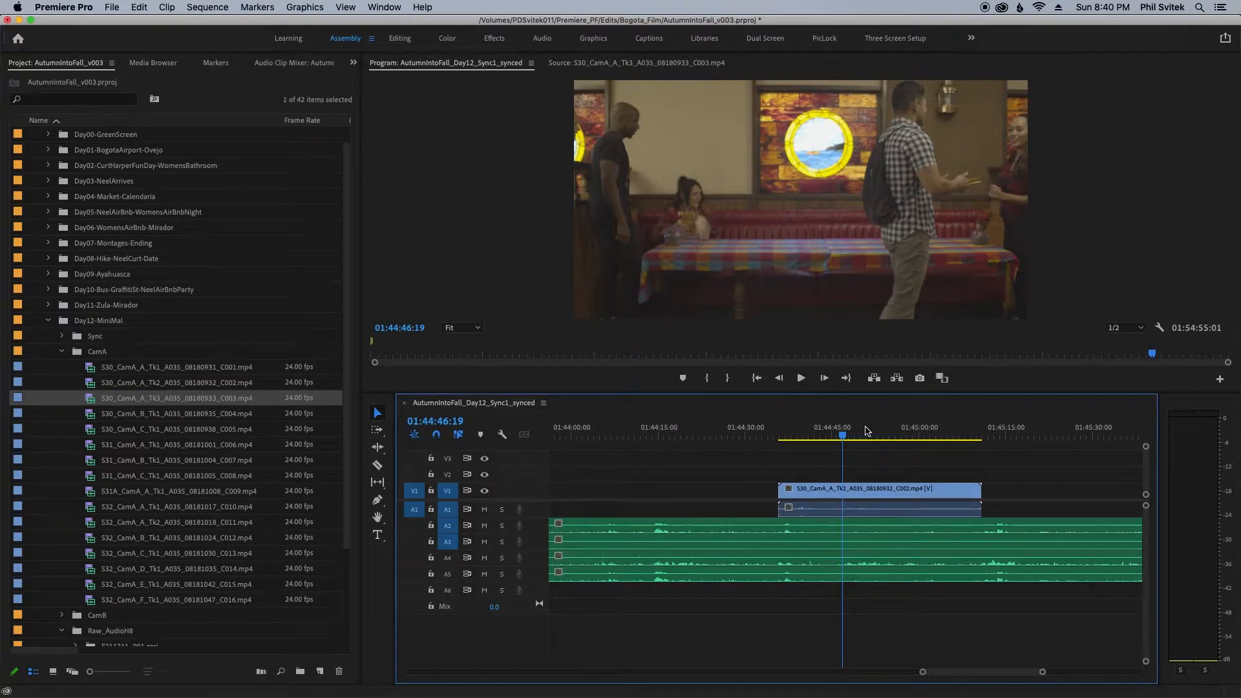
{"action": "scroll", "coordinate": [867, 431], "scroll_direction": "down", "scroll_amount": 6, "text": "alt"}
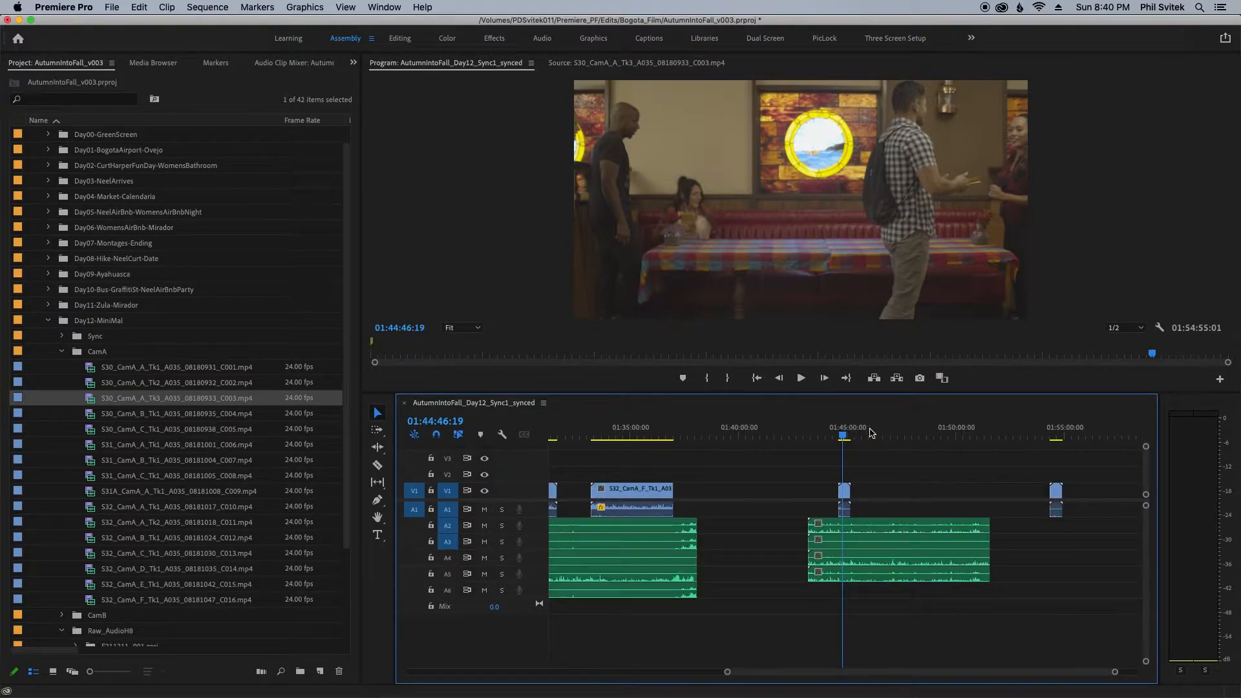
{"action": "scroll", "coordinate": [871, 433], "scroll_direction": "up", "scroll_amount": 7, "text": "alt"}
{"action": "scroll", "coordinate": [871, 433], "scroll_direction": "down", "scroll_amount": 2, "text": "alt"}
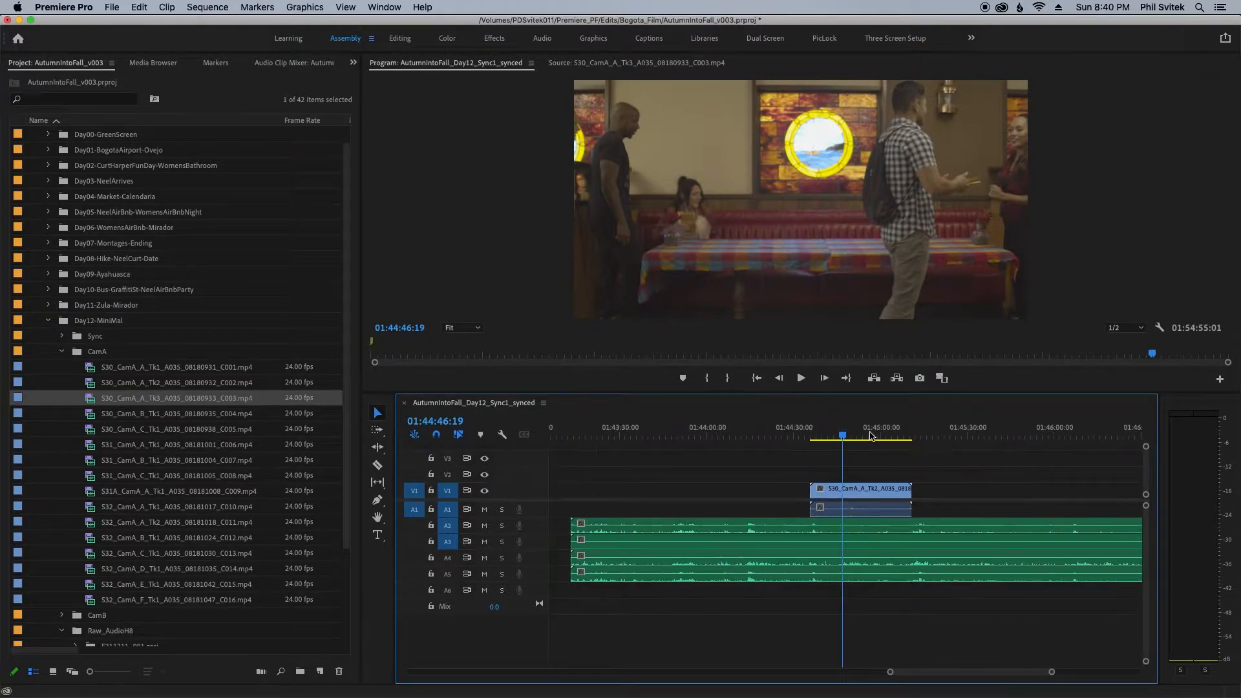
{"action": "scroll", "coordinate": [871, 435], "scroll_direction": "down", "scroll_amount": 8, "text": "alt"}
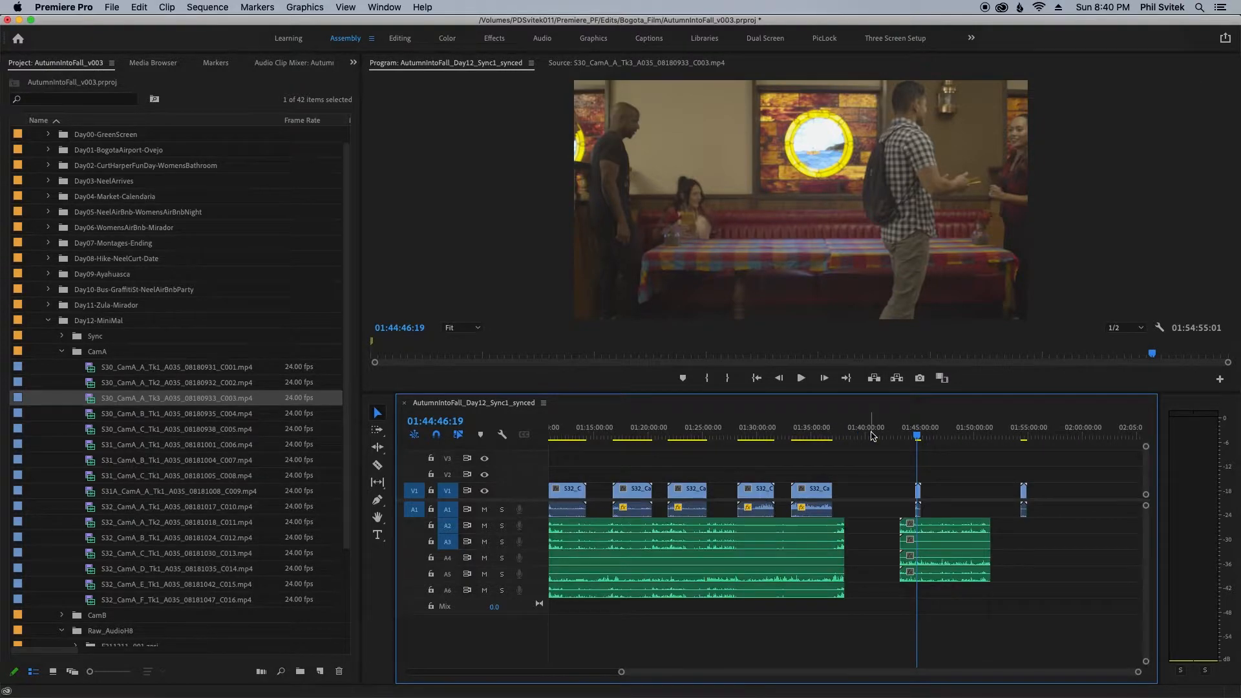
{"action": "scroll", "coordinate": [872, 438], "scroll_direction": "up", "scroll_amount": 10, "text": "alt"}
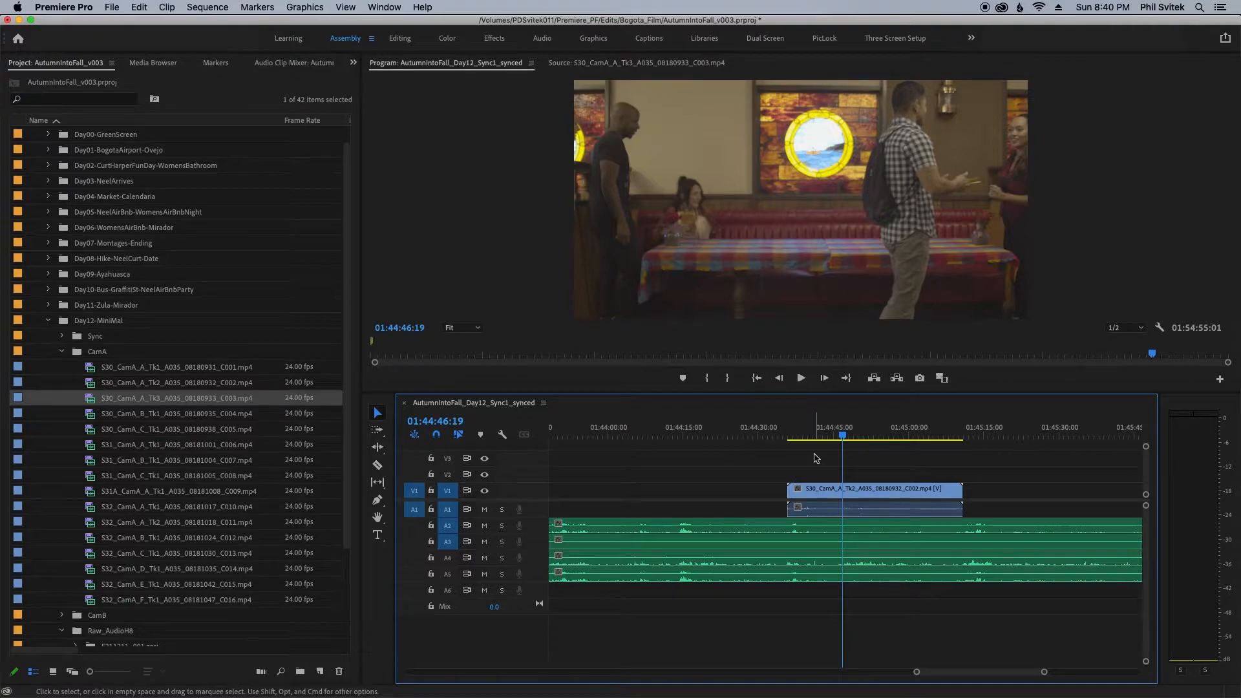
Split the A2 H8 track at the start of the S30_CamA_A_Tk2 copy and move the leading piece to A1
{"action": "scroll", "coordinate": [814, 457], "scroll_direction": "up", "scroll_amount": 2, "text": "alt"}
{"action": "key", "text": "c"}
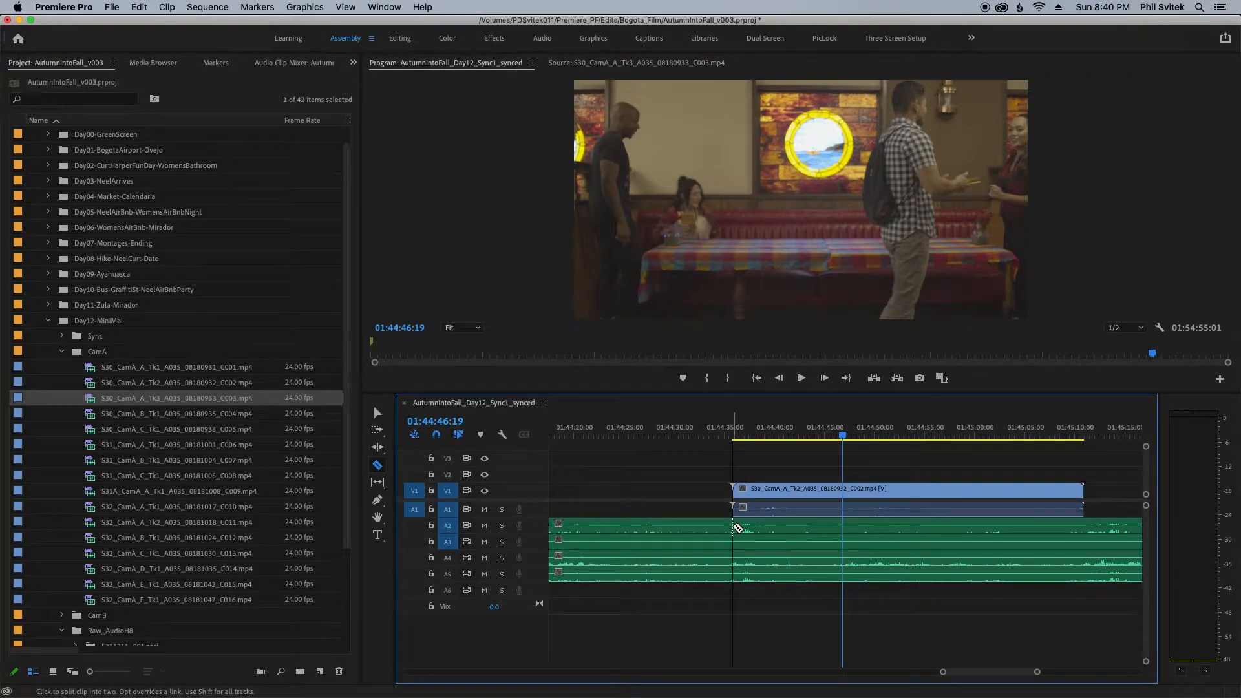
{"action": "left_click", "coordinate": [738, 528]}
{"action": "key", "text": "v"}
{"action": "left_click_drag", "start_coordinate": [716, 531], "coordinate": [714, 517]}
Copy the leading H8 piece on A1 together with the synchronized S30_CamA_A_Tk2 clip
{"action": "left_click_drag", "start_coordinate": [692, 470], "coordinate": [769, 514]}
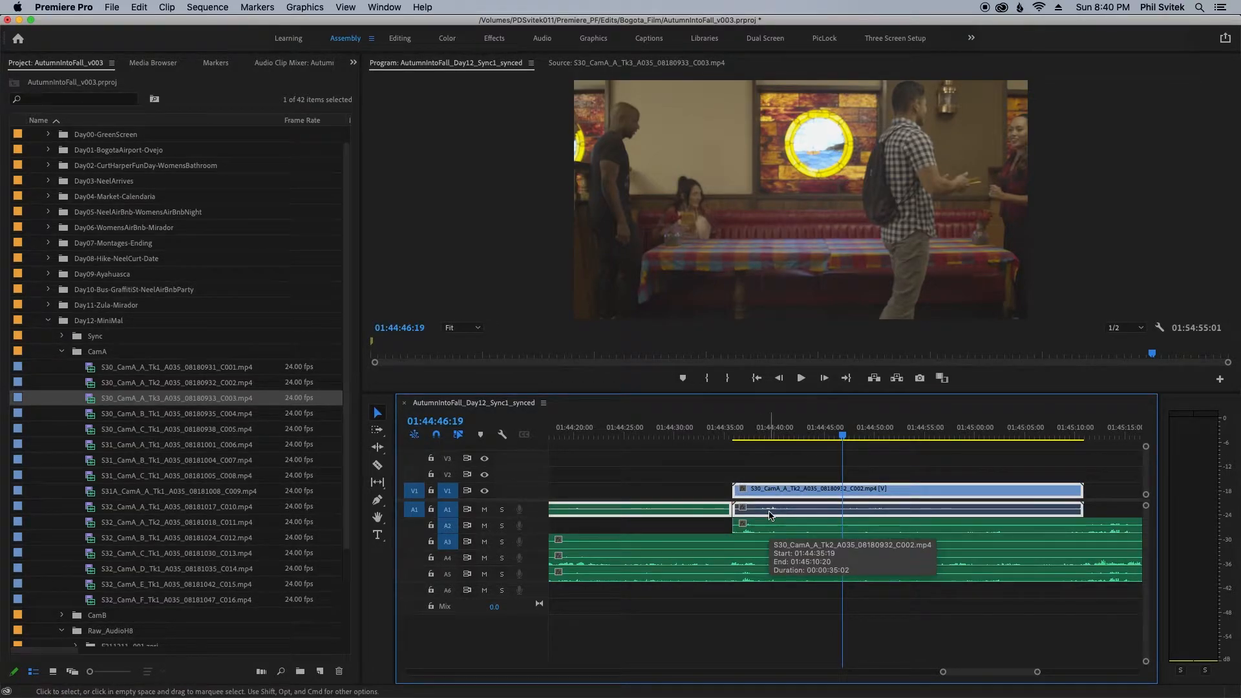
{"action": "key", "text": "minus"}
{"action": "key", "text": "minus"}
{"action": "key", "text": "minus"}
{"action": "key", "text": "minus"}
{"action": "key", "text": "minus"}
{"action": "key", "text": "minus"}
{"action": "key", "text": "minus"}
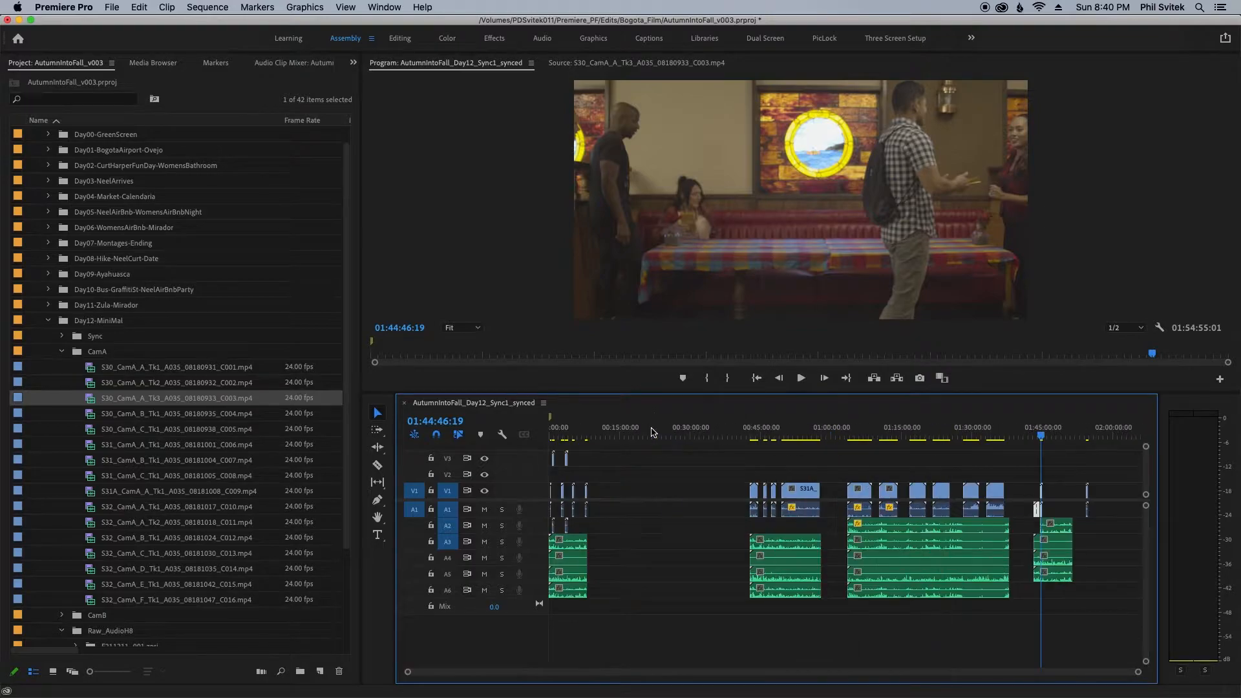
Go back to the sequence start and delete the misplaced S30_CamA_A_Tk2 clip from V3 and A2
{"action": "key", "text": "Home"}
{"action": "key", "text": "equal"}
{"action": "key", "text": "equal"}
{"action": "key", "text": "equal"}
{"action": "key", "text": "equal"}
{"action": "key", "text": "equal"}
{"action": "left_click", "coordinate": [628, 459]}
{"action": "key", "text": "Delete"}
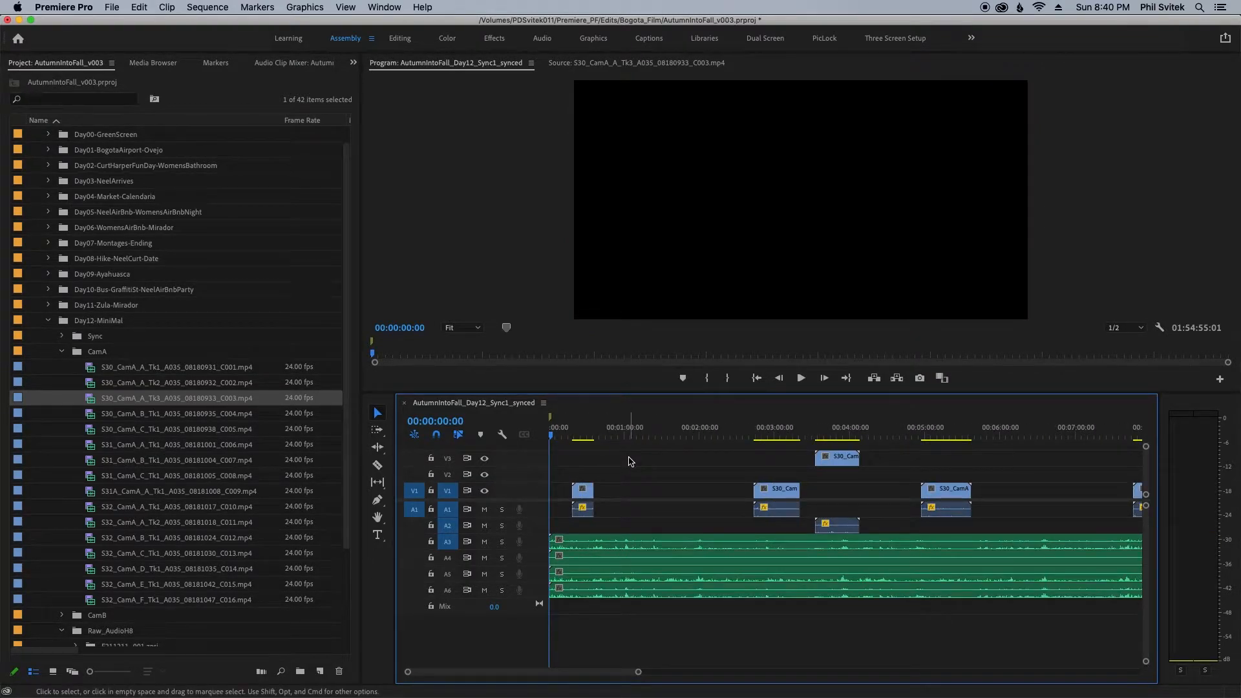
Target V2 instead of V1, untarget A1, and paste the H8 piece and S30_CamA_A_Tk2 at 00:00:00:00
{"action": "left_click", "coordinate": [449, 476]}
{"action": "left_click", "coordinate": [448, 491]}
{"action": "left_click", "coordinate": [450, 510]}
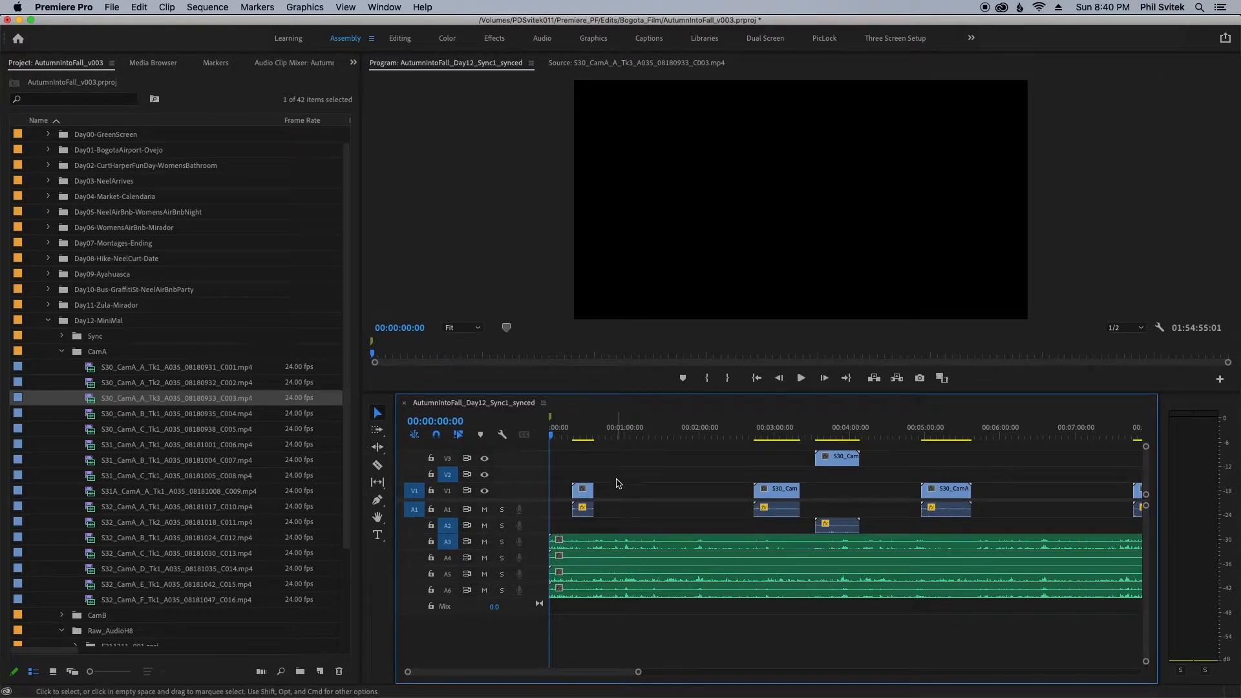
{"action": "key", "text": "."}
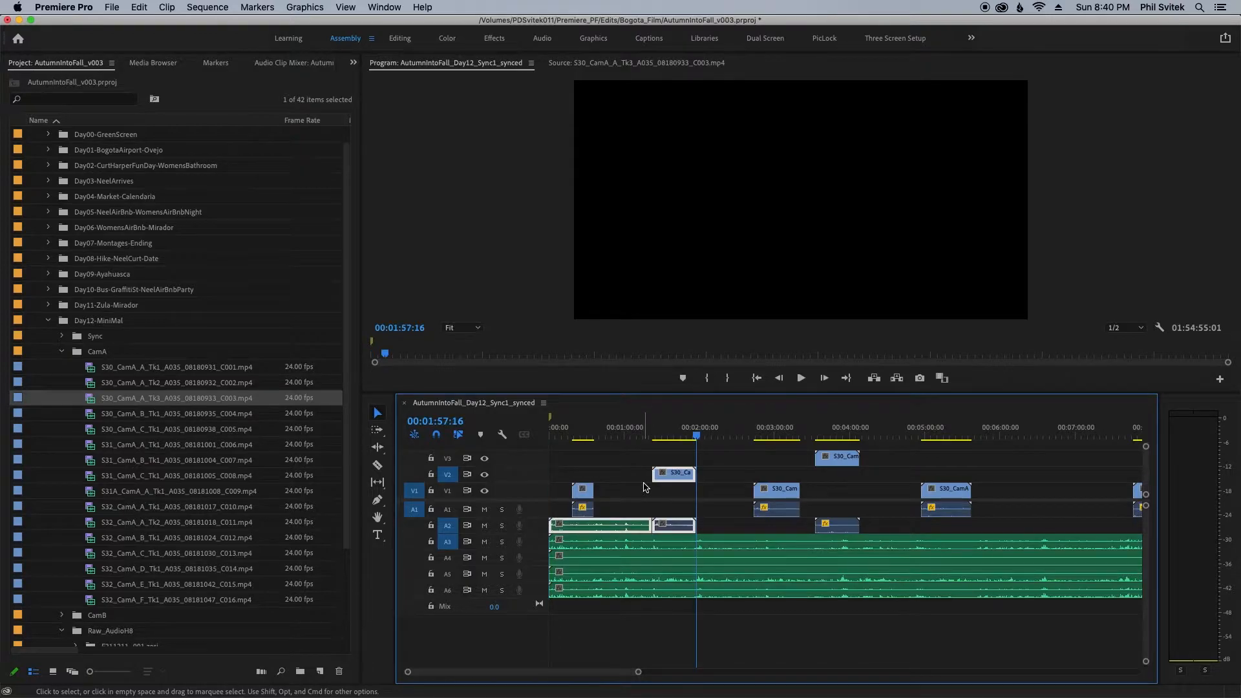
Delete the pasted leading H8 piece from A2, keeping the S30_CamA_A_Tk2 clip
{"action": "left_click", "coordinate": [643, 451]}
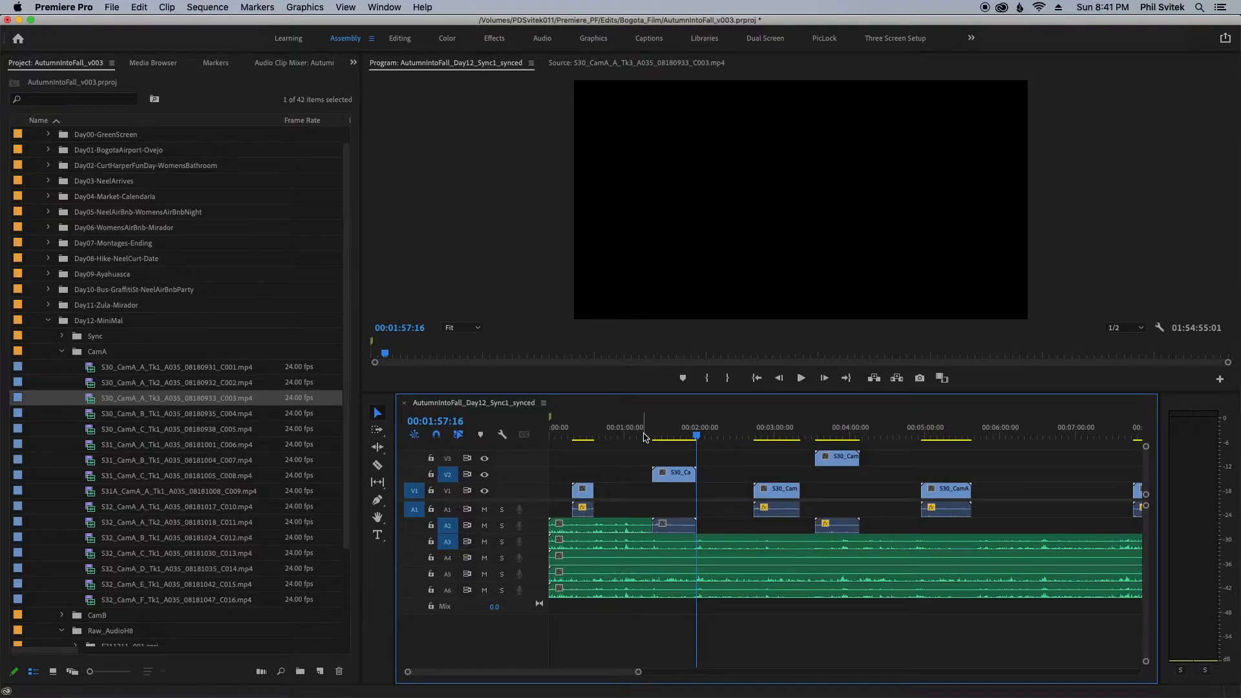
{"action": "left_click", "coordinate": [630, 524]}
{"action": "key", "text": "Delete"}
Play the S30_CamA_A_Tk2 clip on V2 up to 00:01:33:02 to check its sync, and select the clip
{"action": "left_click", "coordinate": [660, 434]}
{"action": "key", "text": "space"}
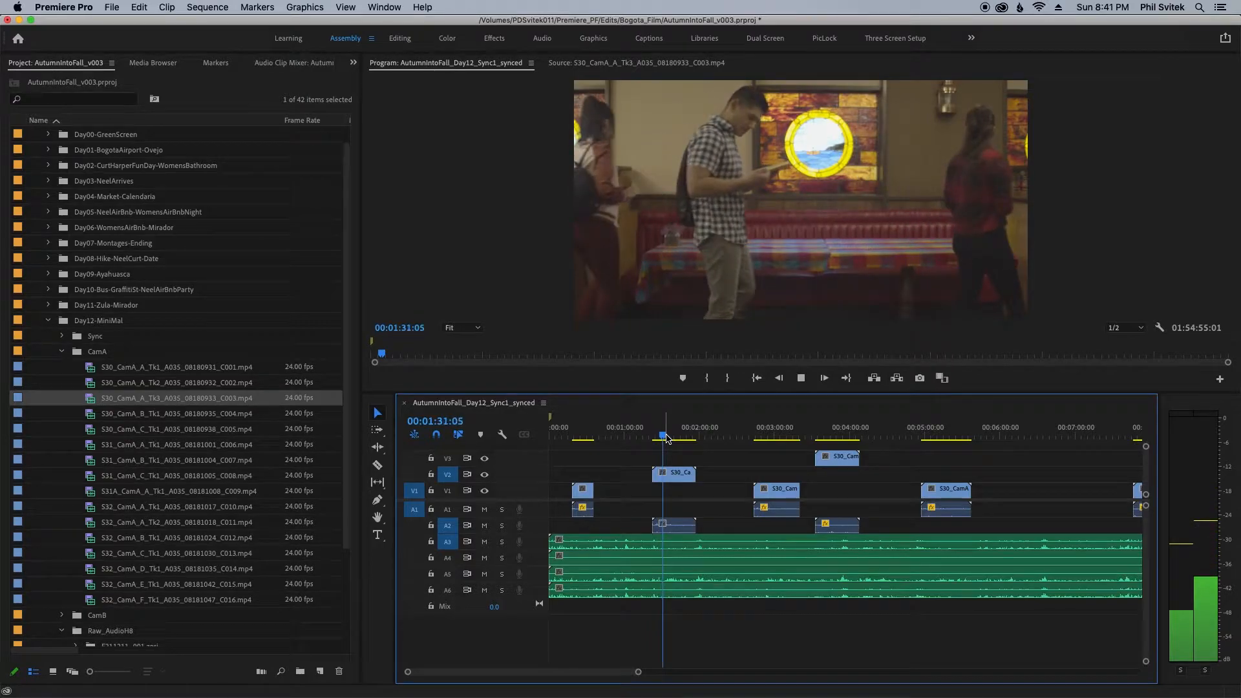
{"action": "key", "text": "space"}
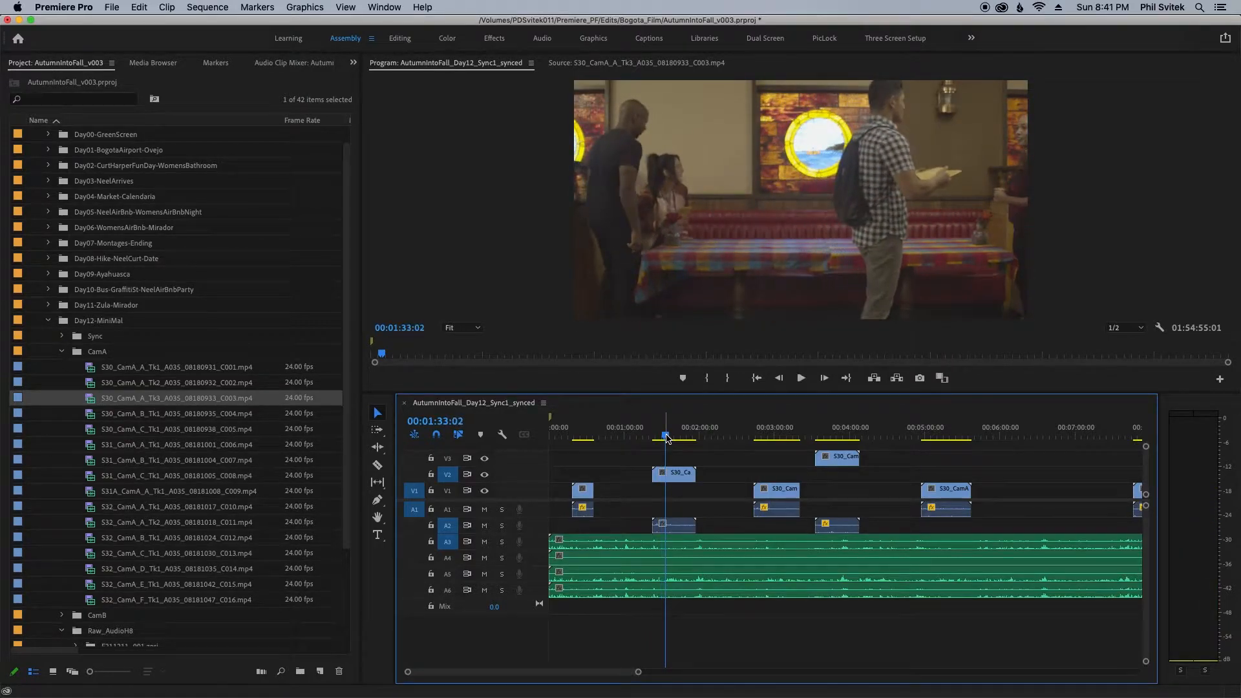
{"action": "key", "text": "="}
{"action": "key", "text": "="}
{"action": "key", "text": "="}
{"action": "left_click", "coordinate": [803, 475]}
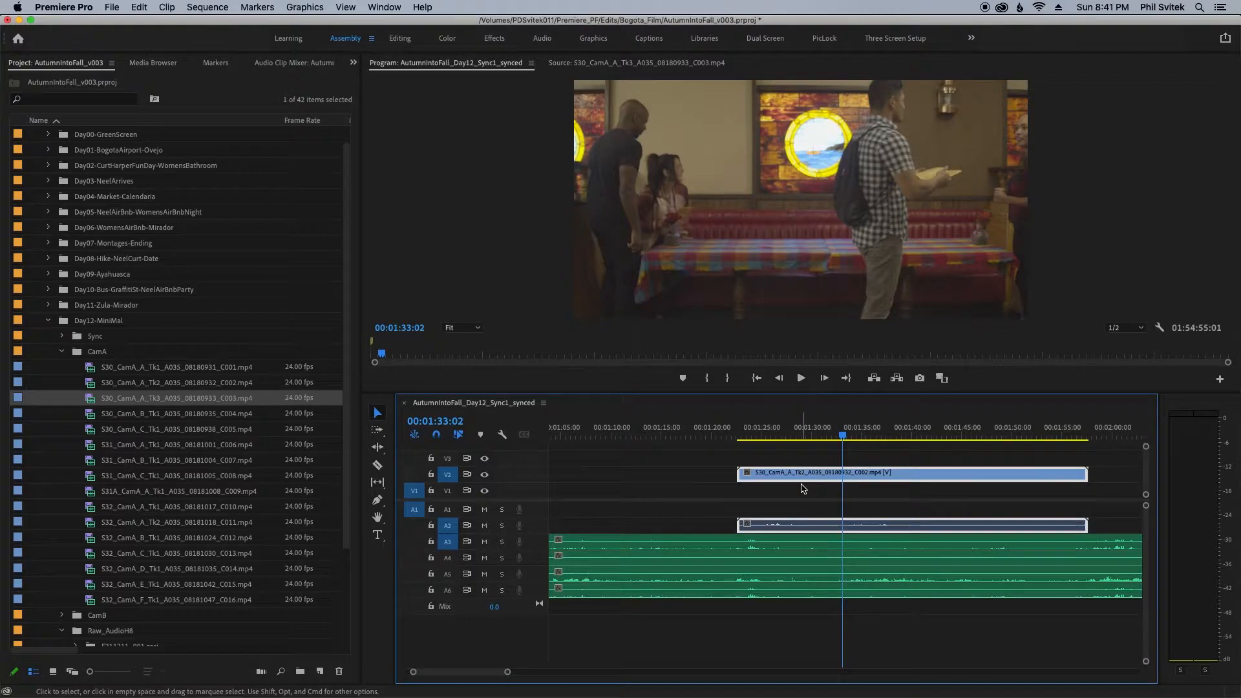
Move the S30_CamA_A_Tk2 clip from V2 and A2 down to V1 and A1
{"action": "left_click_drag", "start_coordinate": [805, 520], "coordinate": [788, 498]}
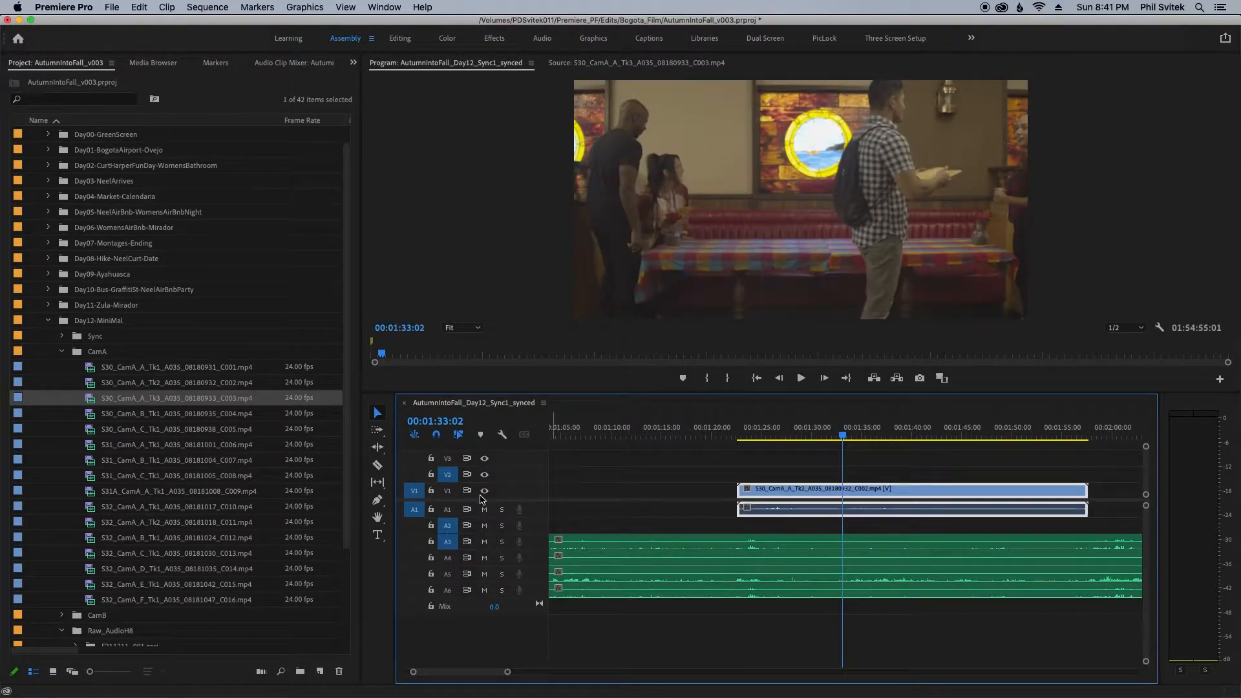
{"action": "key", "text": "minus"}
{"action": "key", "text": "minus"}
{"action": "key", "text": "minus"}
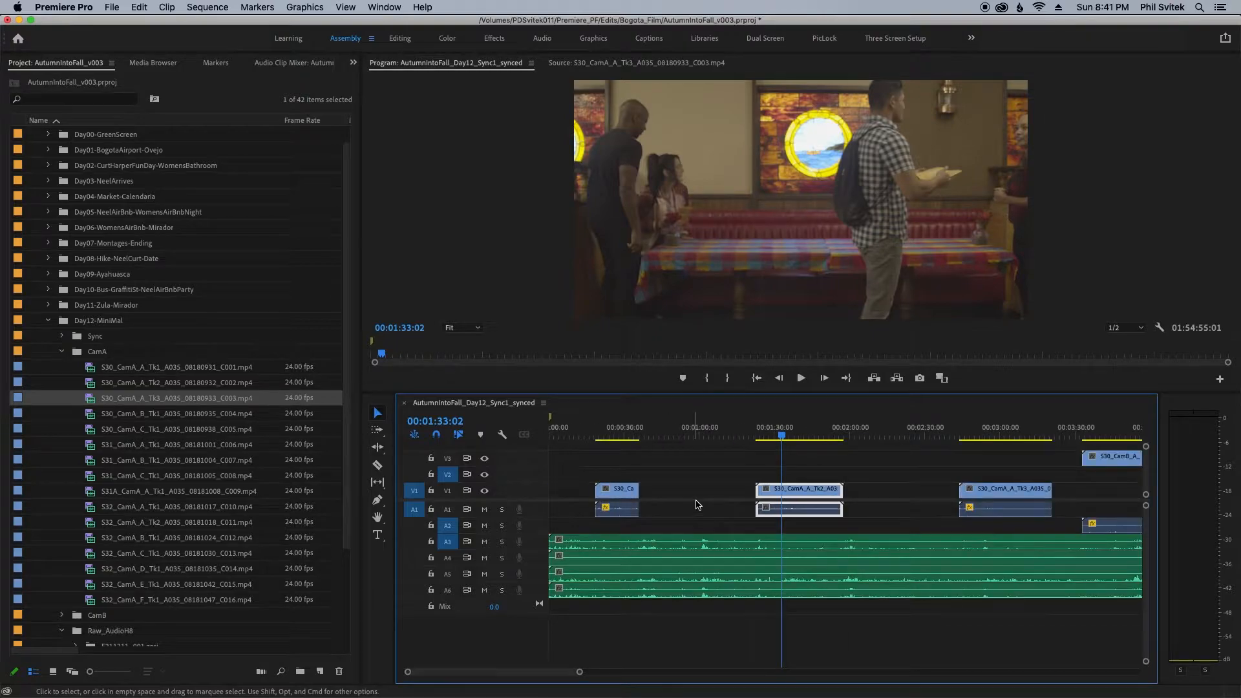
{"action": "left_click", "coordinate": [698, 462]}
{"action": "key", "text": "minus"}
{"action": "key", "text": "minus"}
{"action": "key", "text": "minus"}
{"action": "key", "text": "minus"}
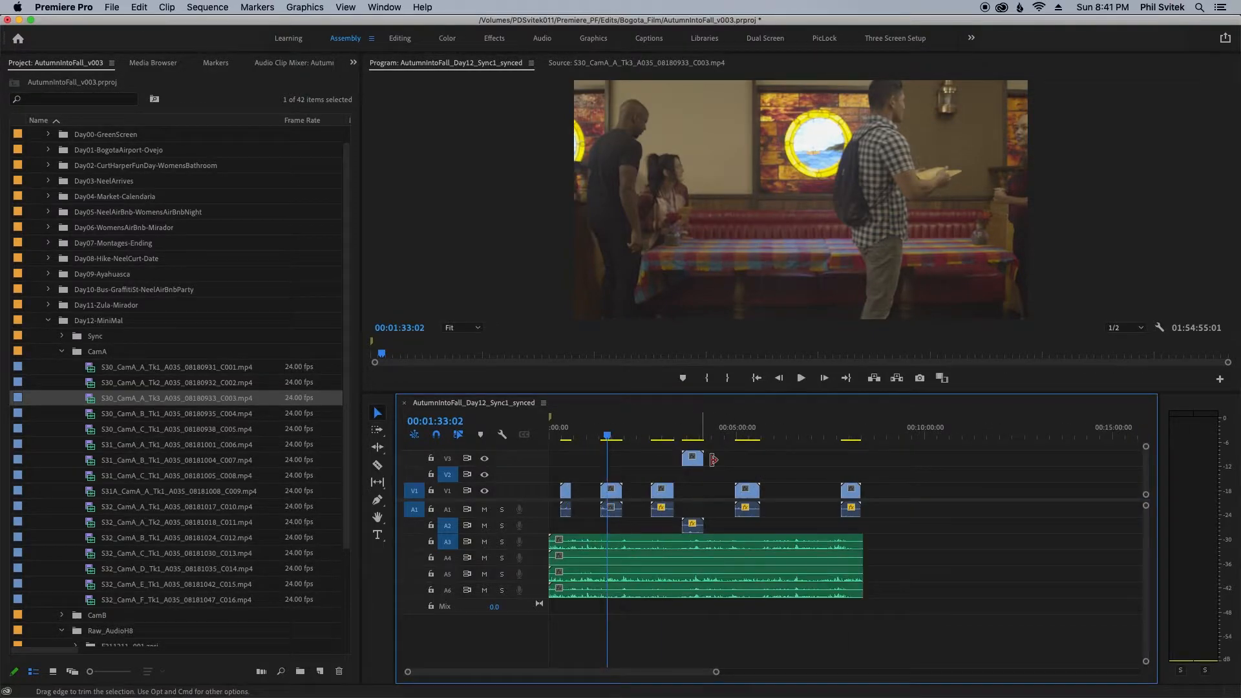
Around 01:44:33:09, delete the leftover S30_CamA_A_Tk2 copy, return the leading H8 piece to A2 and rejoin the cut
{"action": "left_click", "coordinate": [1042, 435]}
{"action": "key", "text": "equal"}
{"action": "key", "text": "equal"}
{"action": "key", "text": "equal"}
{"action": "key", "text": "equal"}
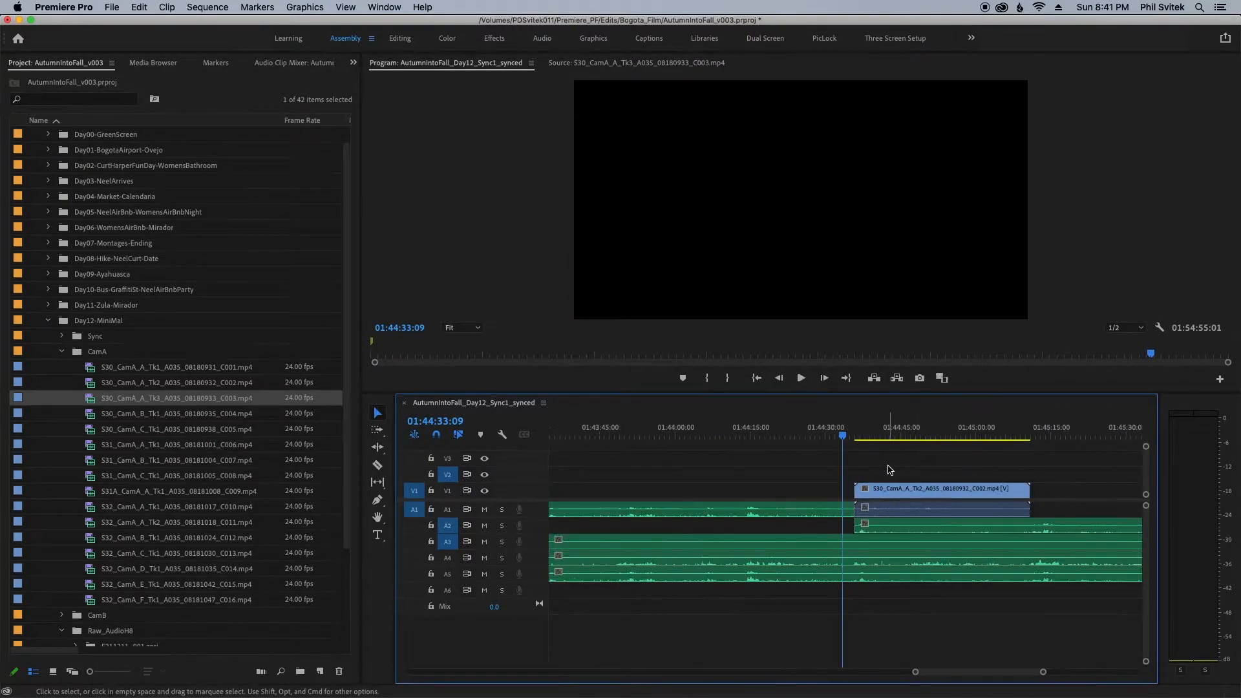
{"action": "left_click_drag", "start_coordinate": [794, 481], "coordinate": [831, 526]}
{"action": "key", "text": "Delete"}
{"action": "left_click", "coordinate": [851, 526]}
{"action": "key", "text": "Delete"}
{"action": "key", "text": "minus"}
{"action": "key", "text": "minus"}
{"action": "key", "text": "minus"}
{"action": "key", "text": "minus"}
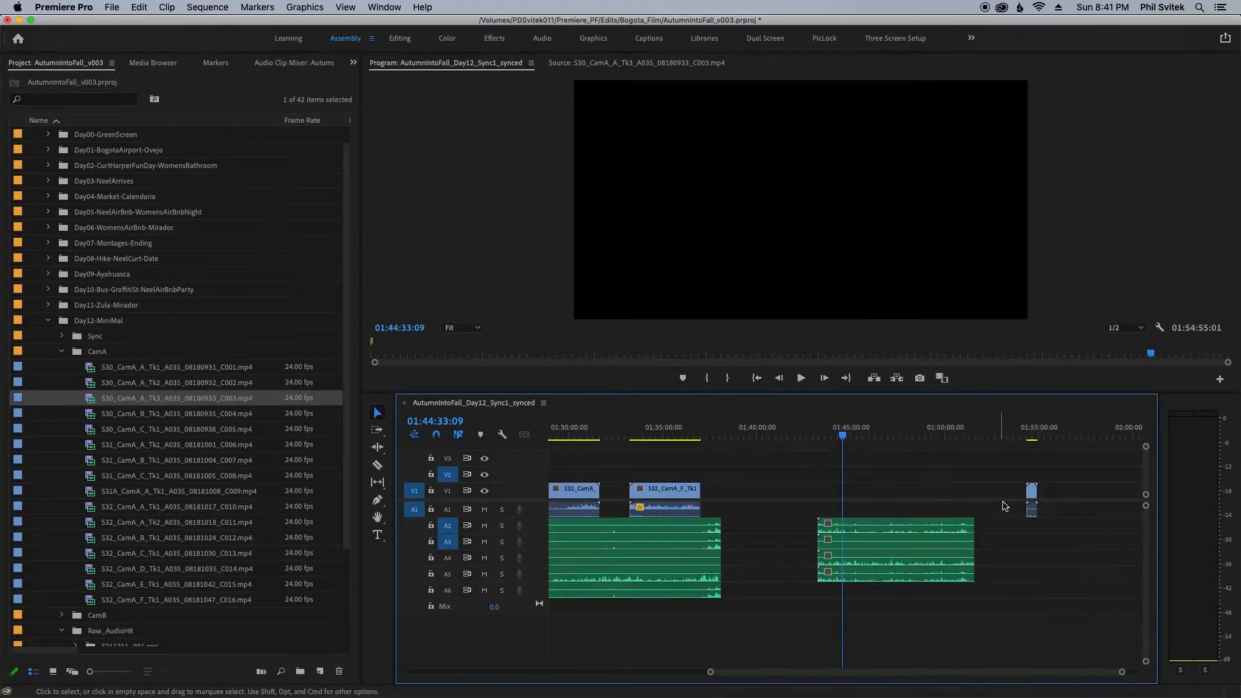
Move the S30_CamB_A_Tk4 clip from the sequence end to about 01:47:00:00, above the spare H8 tracks
{"action": "left_click_drag", "start_coordinate": [1032, 498], "coordinate": [892, 498]}
{"action": "left_click", "coordinate": [888, 441]}
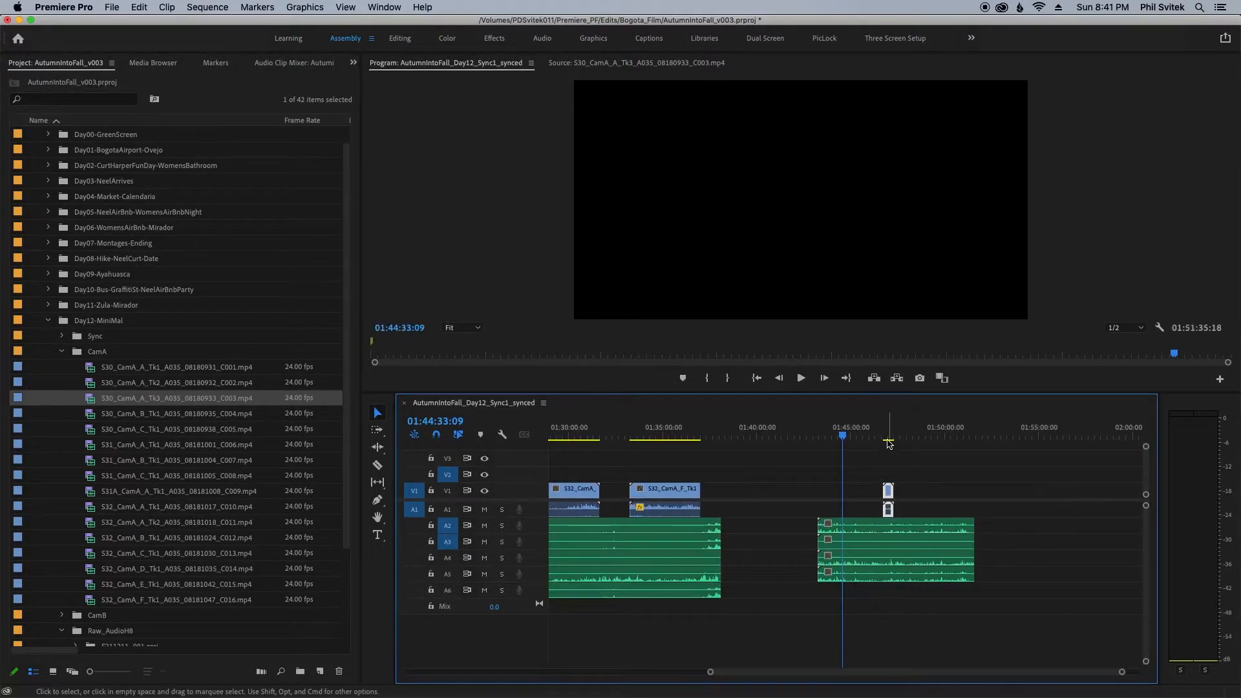
{"action": "key", "text": "equal"}
{"action": "key", "text": "equal"}
{"action": "key", "text": "equal"}
{"action": "key", "text": "equal"}
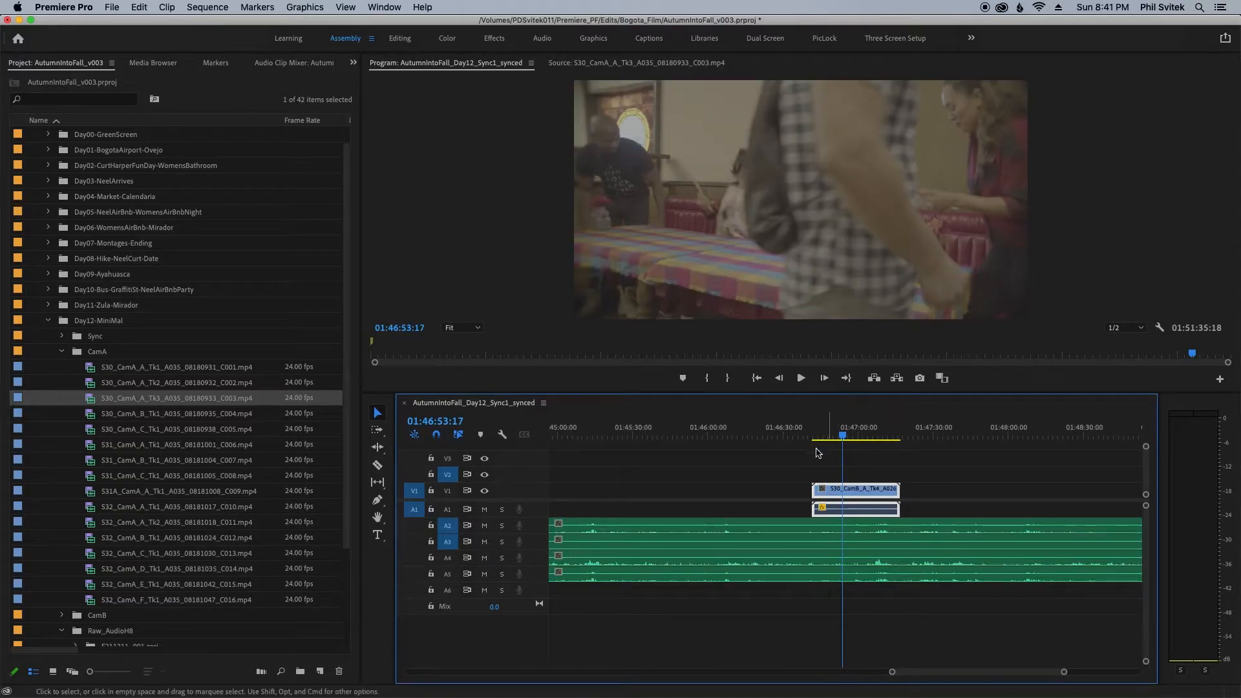
{"action": "left_click", "coordinate": [795, 470]}
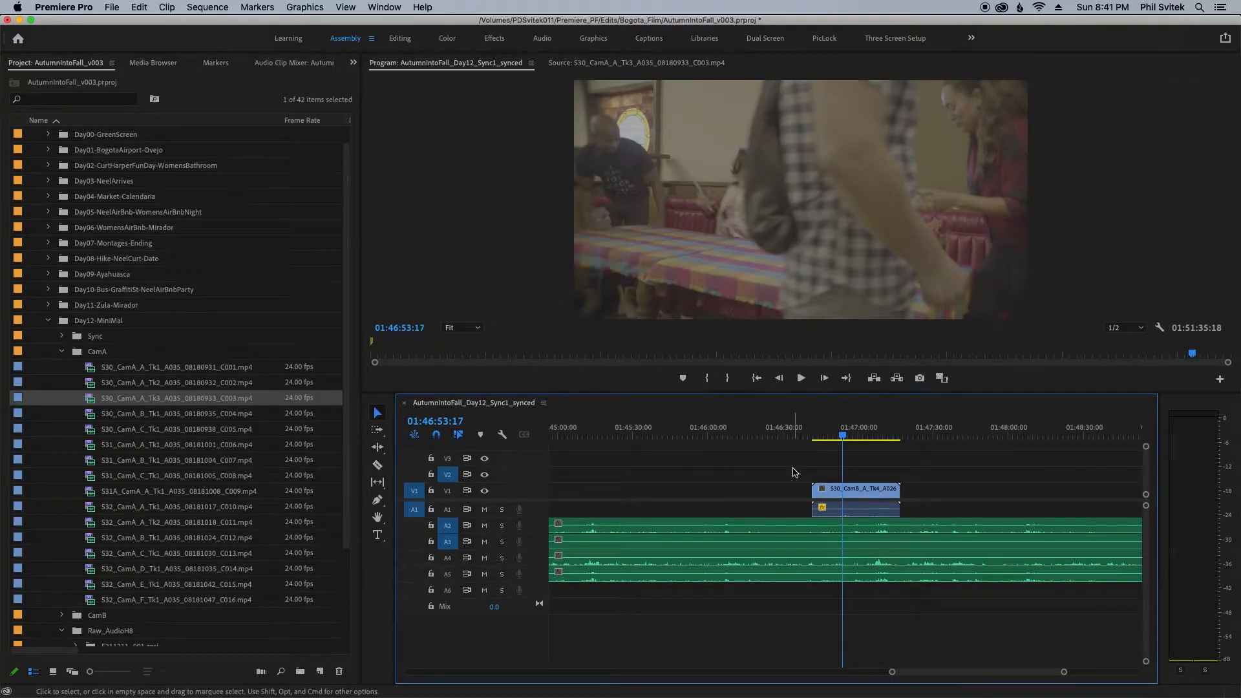
Play the S30_CamB_A_Tk4 clip to check its sound and open its audio for editing in Adobe Audition
{"action": "mouse_move", "coordinate": [842, 435]}
{"action": "left_mouse_down"}
{"action": "mouse_move", "coordinate": [864, 434]}
{"action": "mouse_move", "coordinate": [834, 435]}
{"action": "mouse_move", "coordinate": [852, 440]}
{"action": "left_mouse_up"}
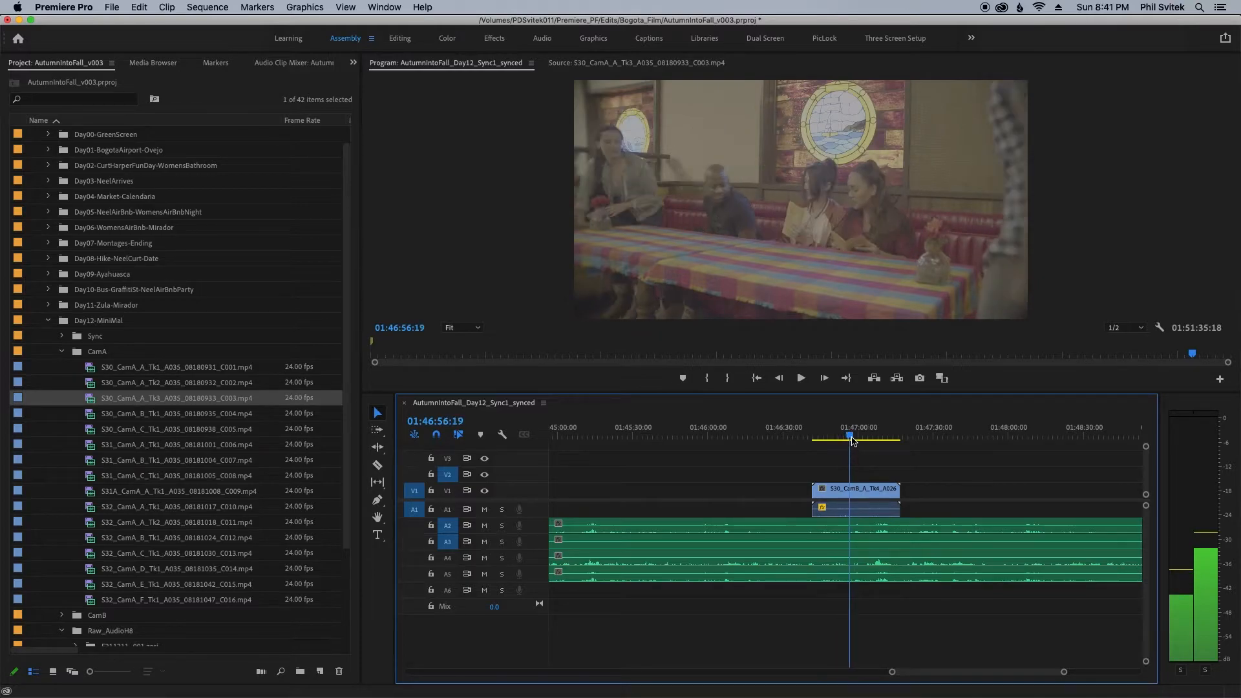
{"action": "left_click", "coordinate": [851, 511]}
{"action": "right_click", "coordinate": [852, 515]}
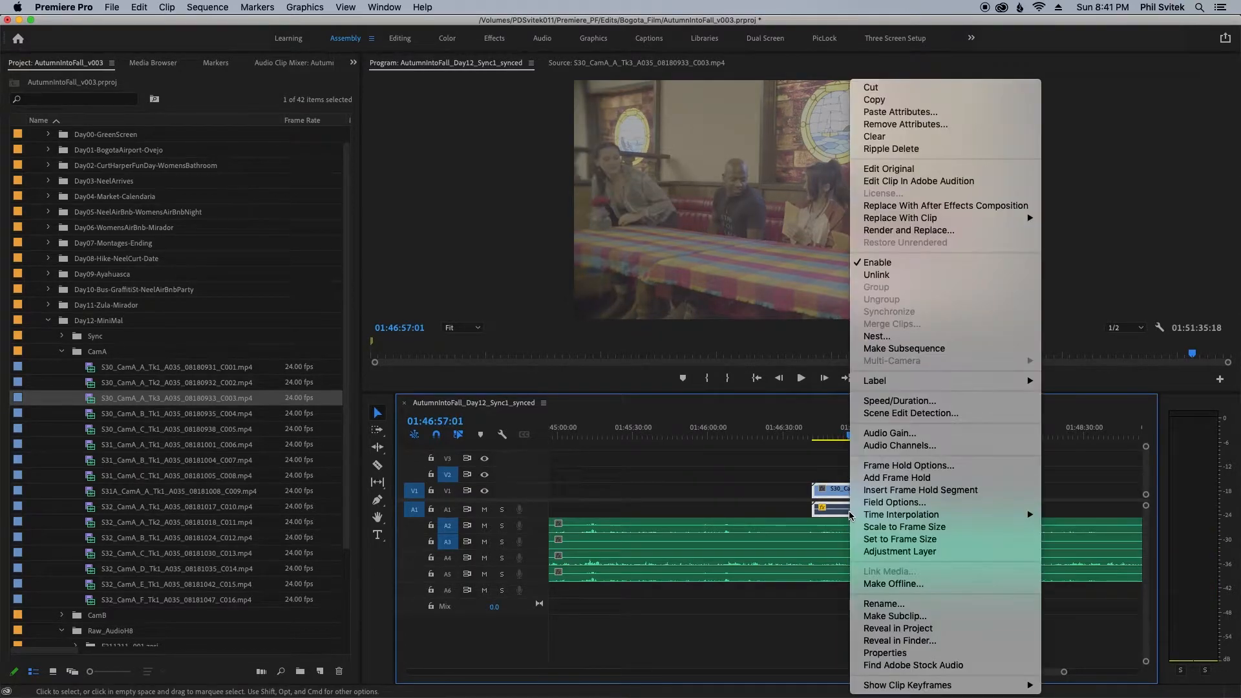
{"action": "left_click", "coordinate": [879, 183]}
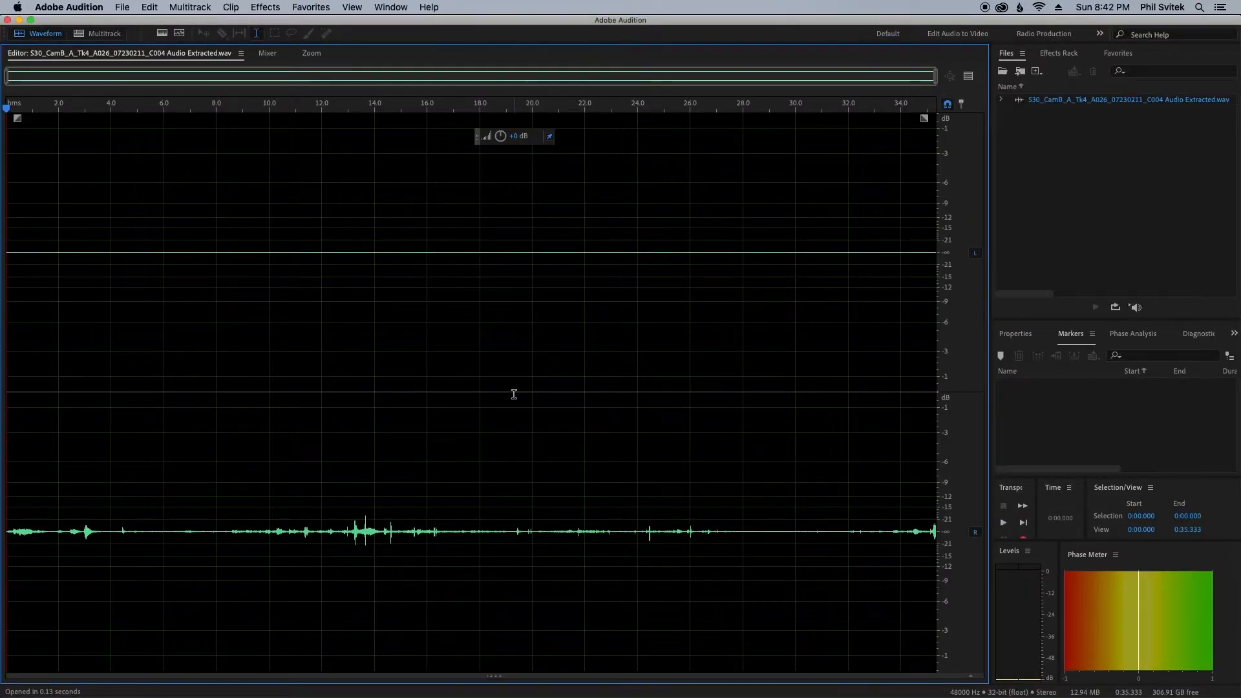
Copy the right channel's waveform and paste it into the silent left channel
{"action": "left_click", "coordinate": [493, 452]}
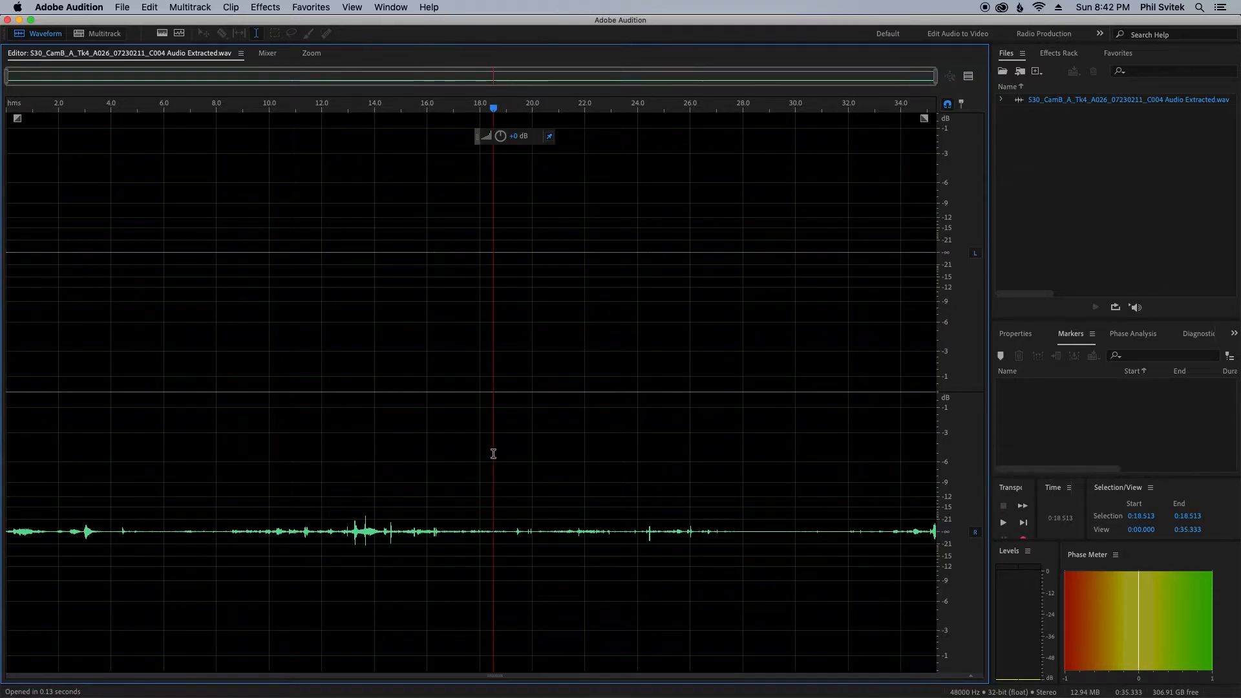
{"action": "key", "text": "super+a"}
{"action": "key", "text": "super+c"}
{"action": "key", "text": "Up"}
{"action": "key", "text": "Up"}
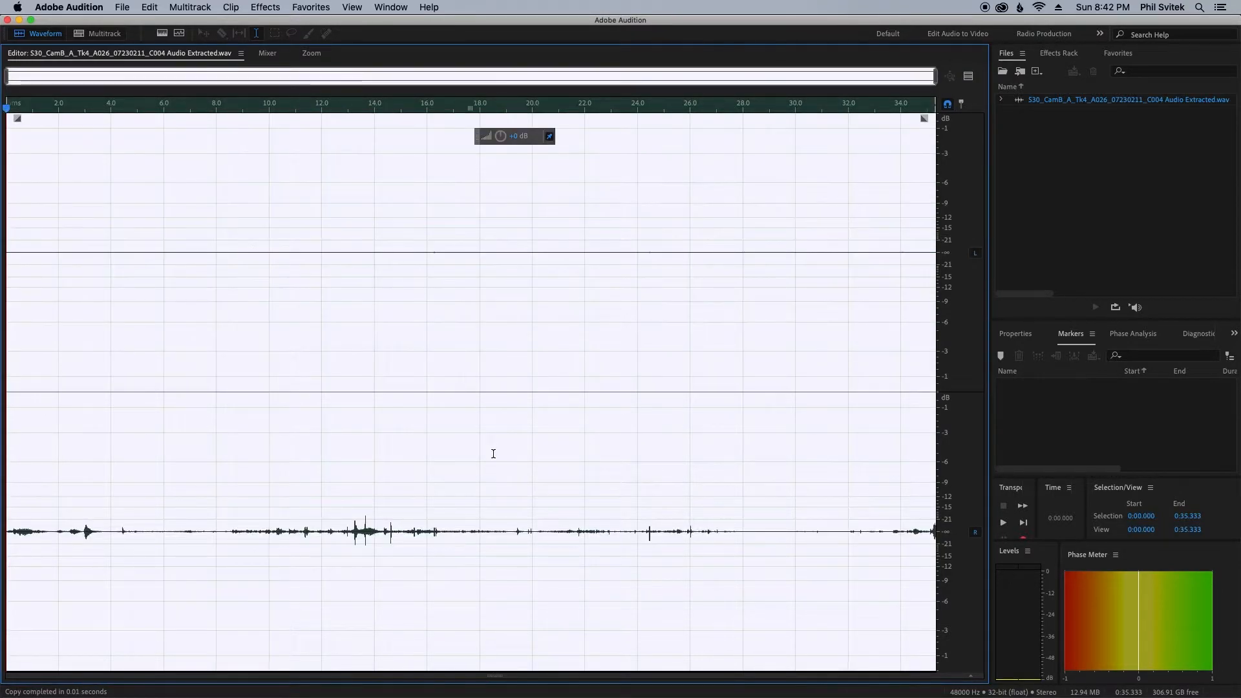
{"action": "key", "text": "super+v"}
{"action": "key", "text": "Down"}
{"action": "left_click", "coordinate": [509, 392]}
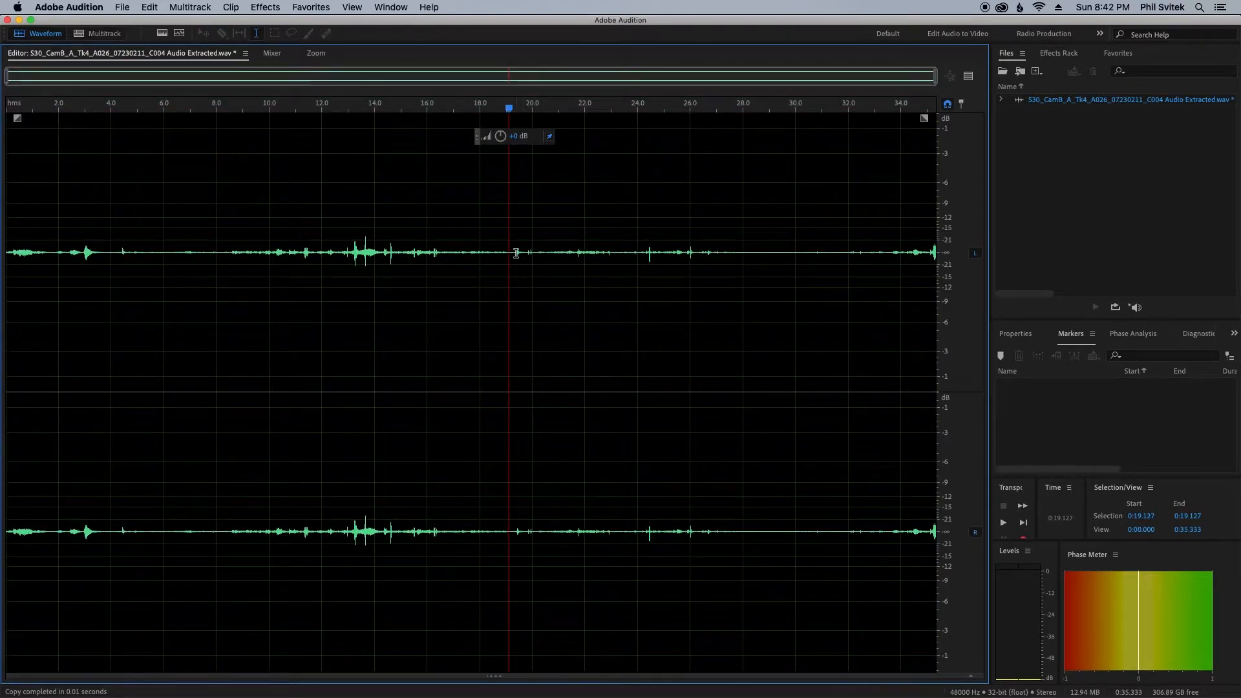
Raise the level of both channels by 20 dB and save the extracted audio file
{"action": "left_click", "coordinate": [517, 137]}
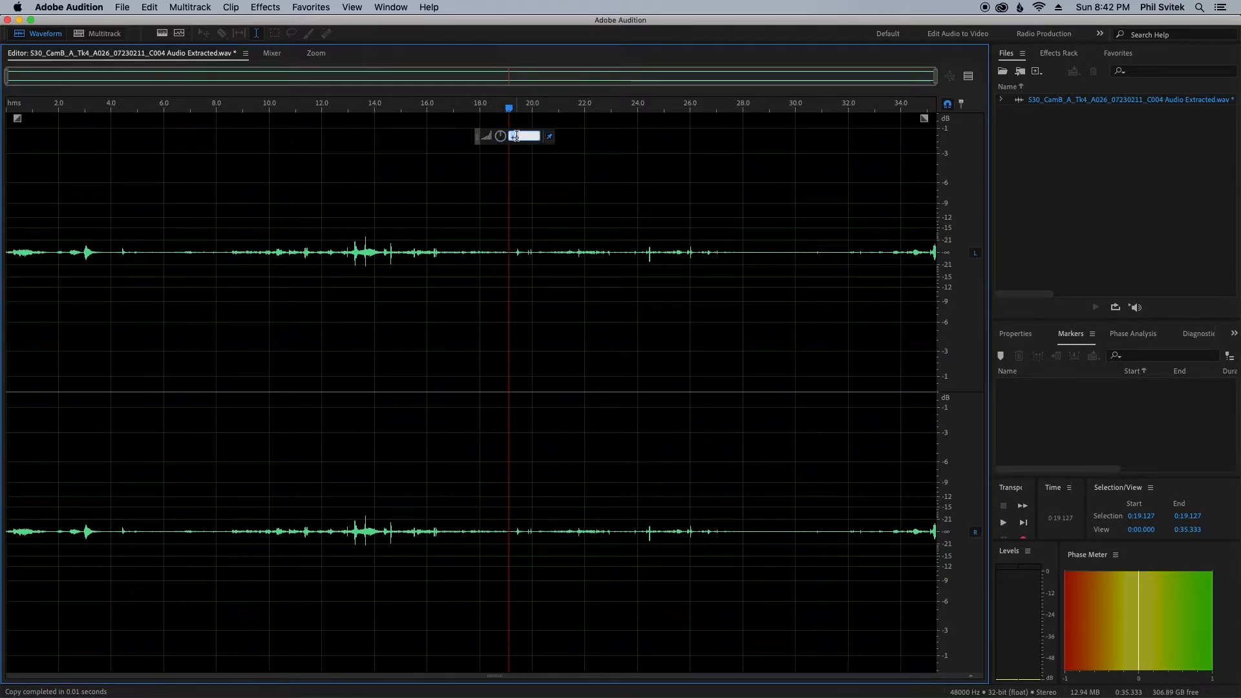
{"action": "type", "text": "2"}
{"action": "type", "text": "0"}
{"action": "key", "text": "Return"}
{"action": "left_click", "coordinate": [530, 308]}
{"action": "key", "text": "super+s"}
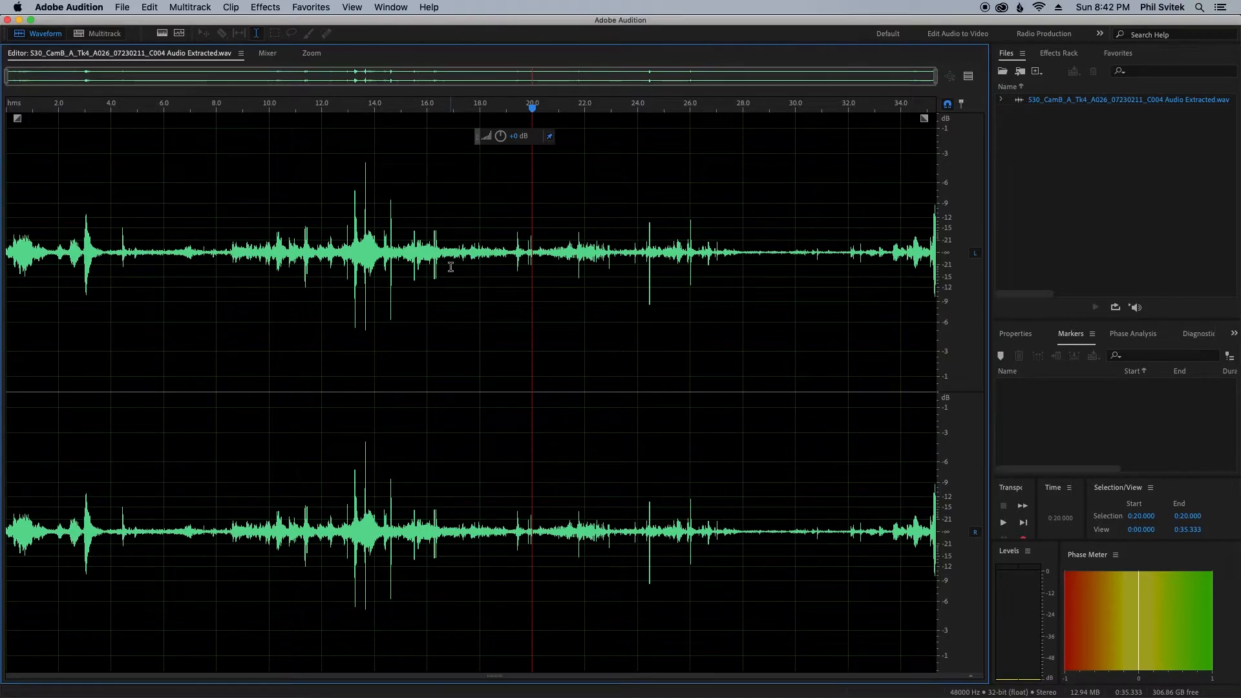
Switch back to Premiere Pro and synchronize S30_CamB_A_Tk4 with the spare H8 tracks by audio on track channel 1
{"action": "key", "text": "super+Tab"}
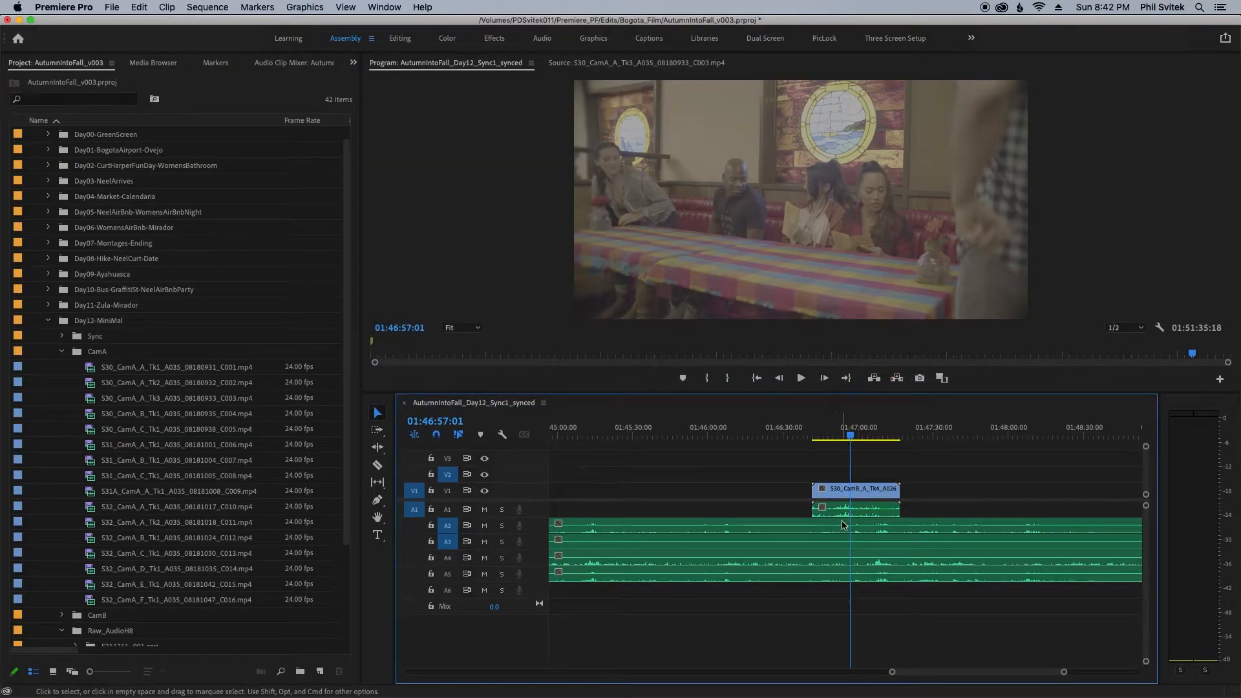
{"action": "left_click_drag", "start_coordinate": [791, 469], "coordinate": [855, 510]}
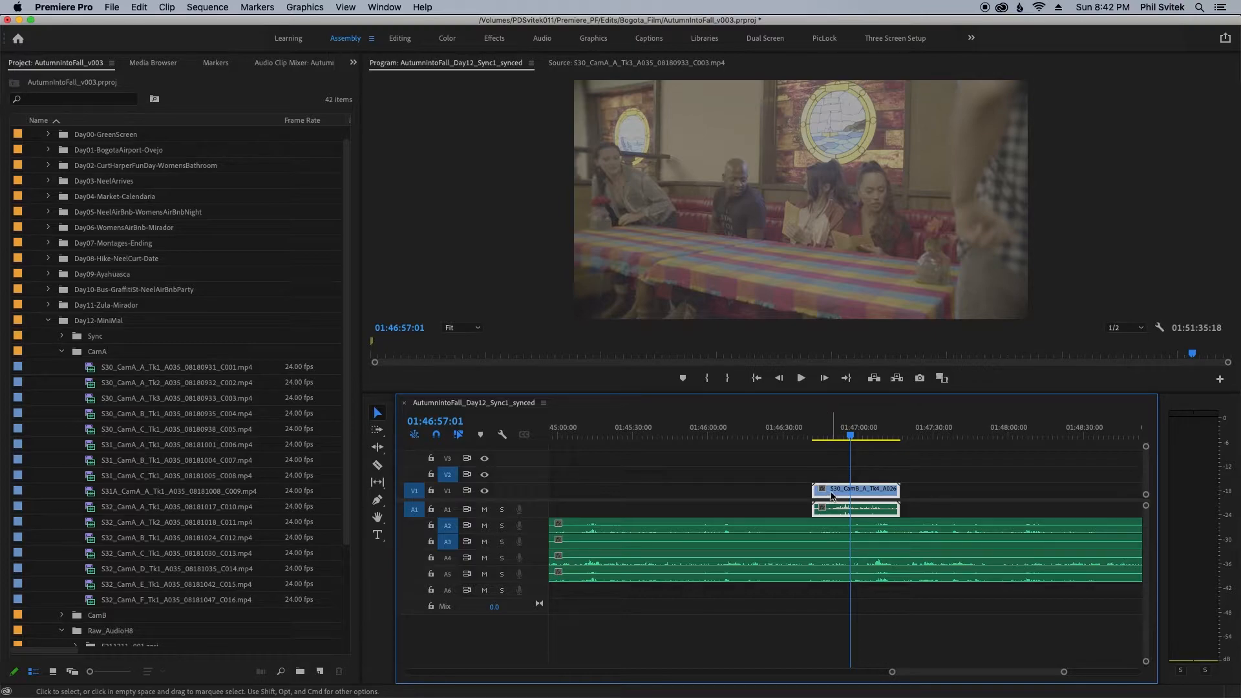
{"action": "left_click_drag", "start_coordinate": [775, 452], "coordinate": [866, 572]}
{"action": "left_click", "coordinate": [844, 529]}
{"action": "right_click", "coordinate": [844, 528]}
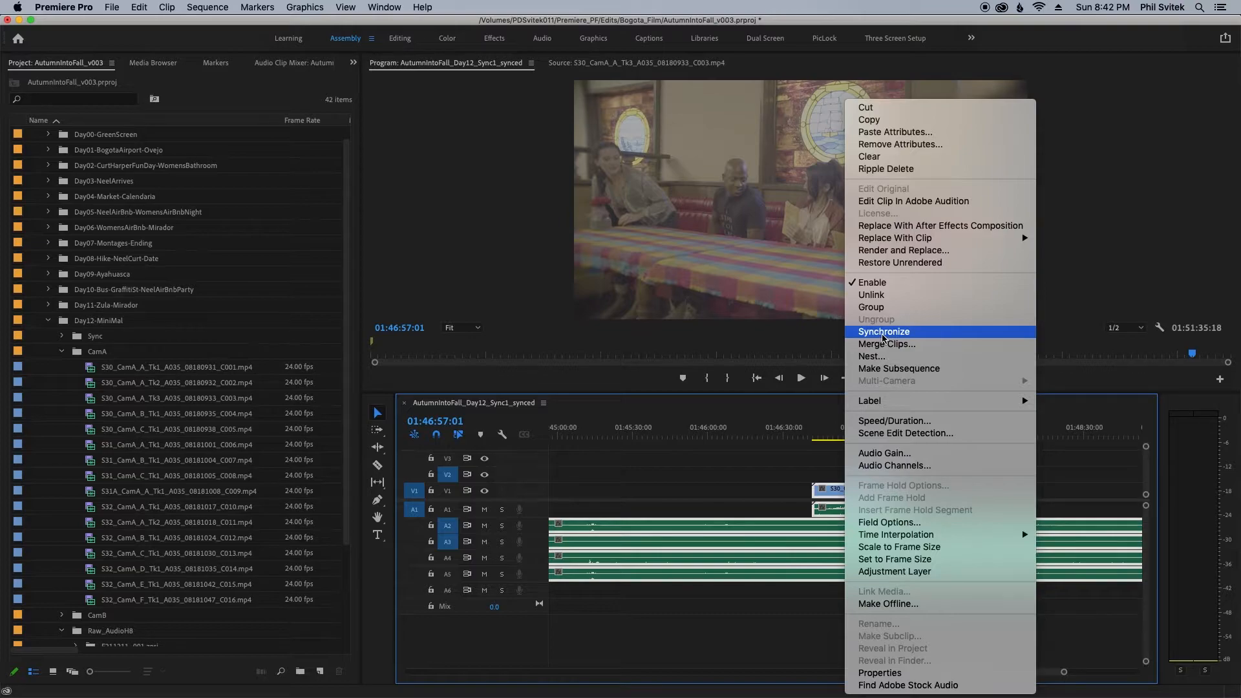
{"action": "left_click", "coordinate": [883, 335]}
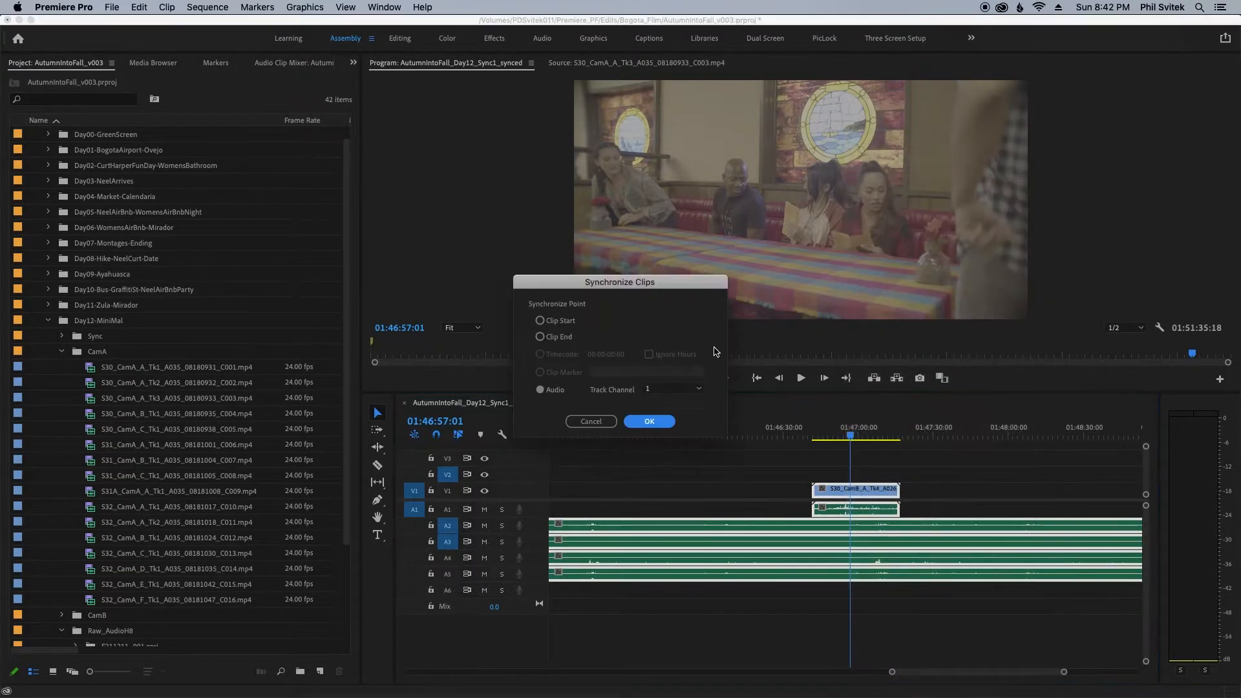
{"action": "left_click", "coordinate": [650, 422]}
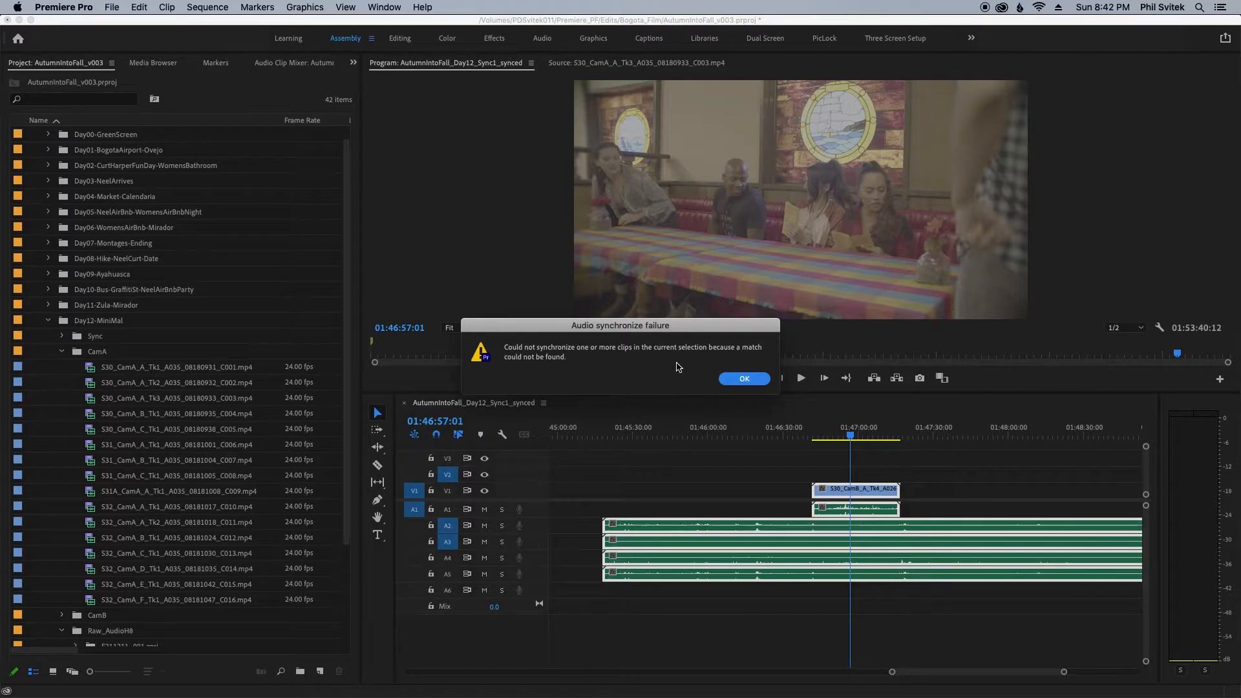
{"action": "left_click", "coordinate": [744, 380]}
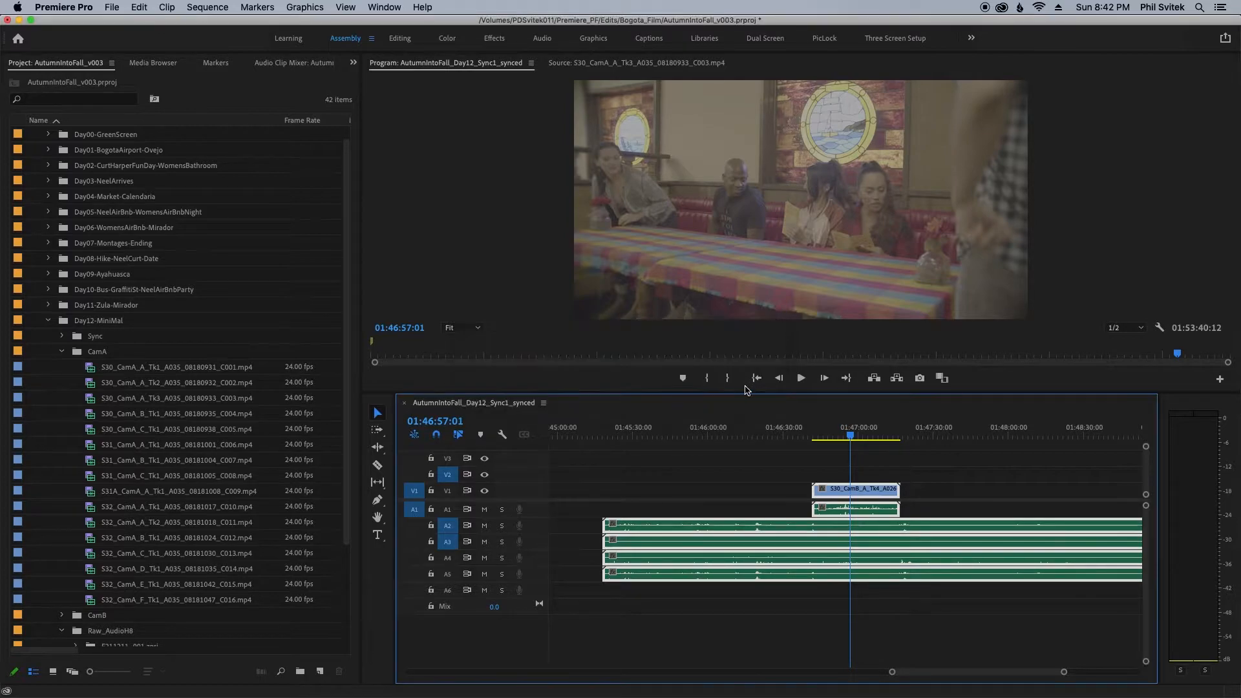
Play the S30_CamB_A_Tk4 clip from 01:46:50:09 to 01:46:57:01 to check its sync with the H8 audio
{"action": "left_click", "coordinate": [835, 460]}
{"action": "left_click", "coordinate": [835, 429]}
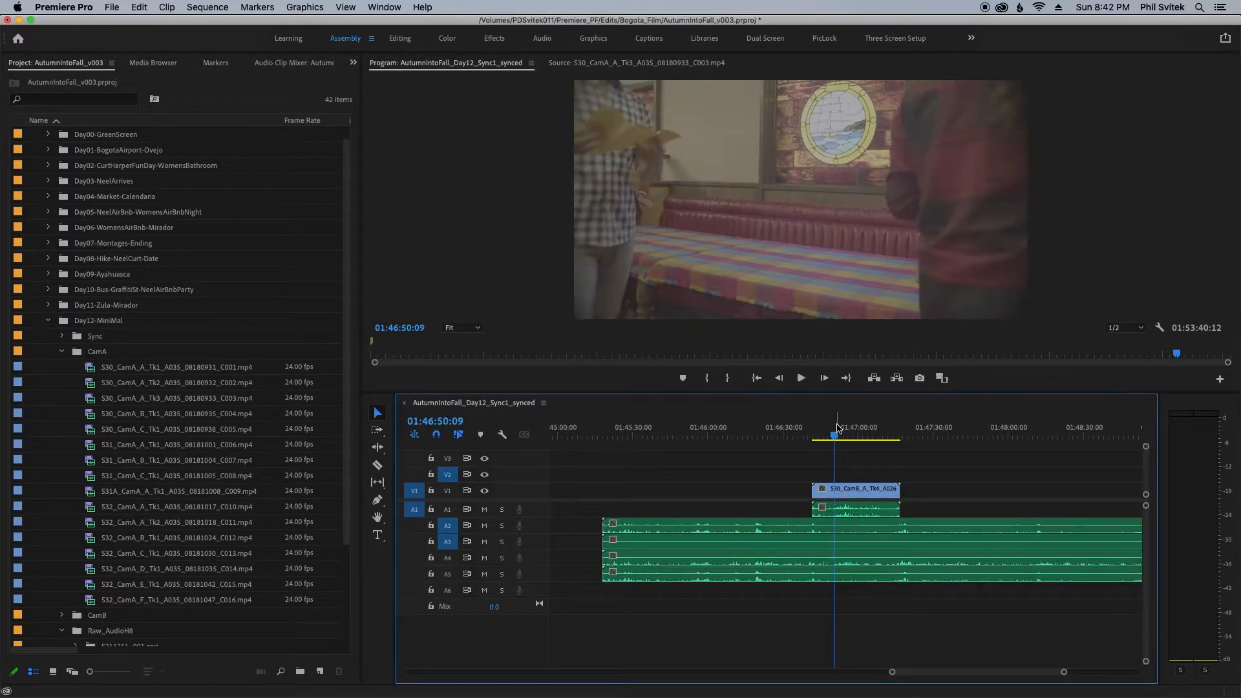
{"action": "key", "text": "space"}
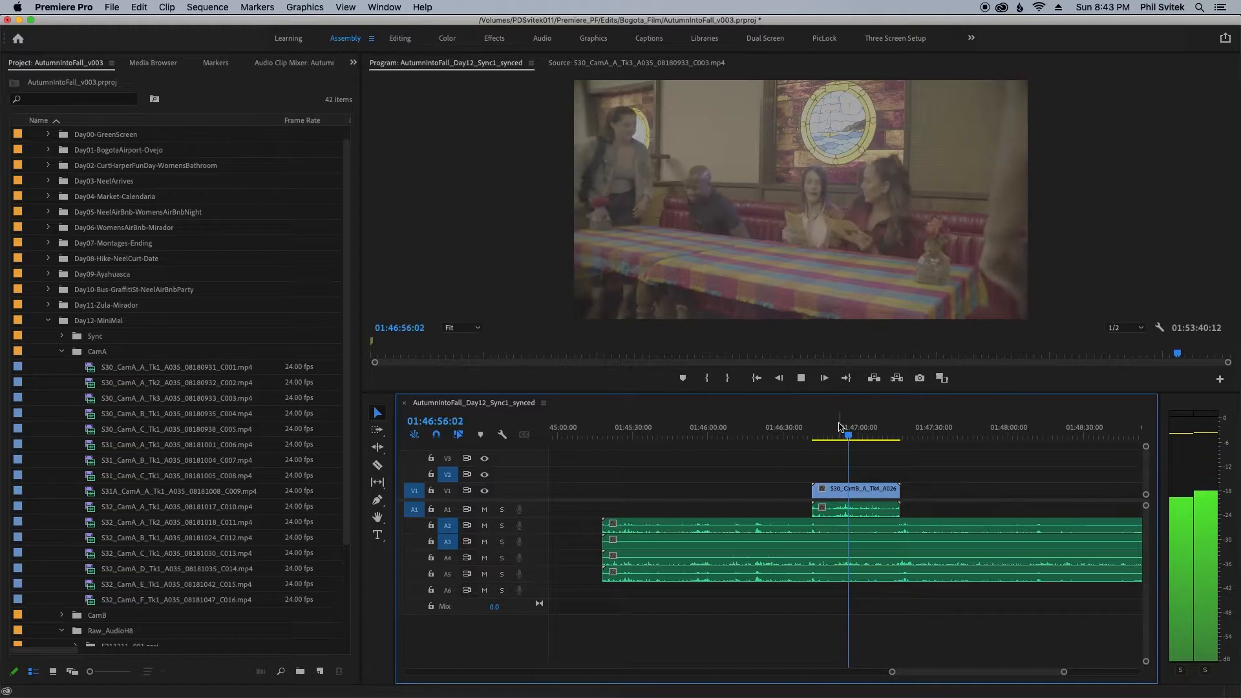
{"action": "key", "text": "space"}
Cut the A2 H8 track at the start of S30_CamB_A_Tk4, move the leading piece to A1, and select both
{"action": "key", "text": "c"}
{"action": "left_click", "coordinate": [817, 530]}
{"action": "key", "text": "v"}
{"action": "left_click_drag", "start_coordinate": [791, 531], "coordinate": [795, 515]}
{"action": "left_click_drag", "start_coordinate": [754, 477], "coordinate": [857, 513]}
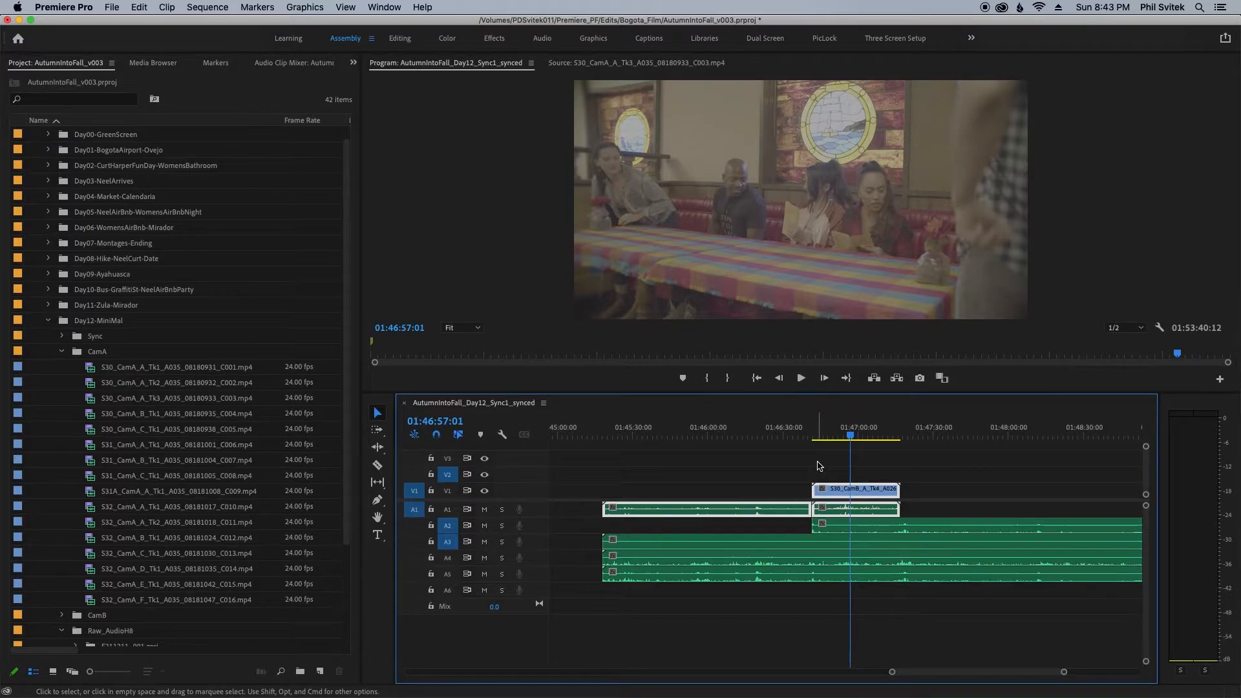
Go back to the sequence start and delete the misplaced S30_CamB clip from V3 and A2 near 00:03:30:00
{"action": "key", "text": "minus"}
{"action": "key", "text": "minus"}
{"action": "key", "text": "minus"}
{"action": "key", "text": "minus"}
{"action": "key", "text": "minus"}
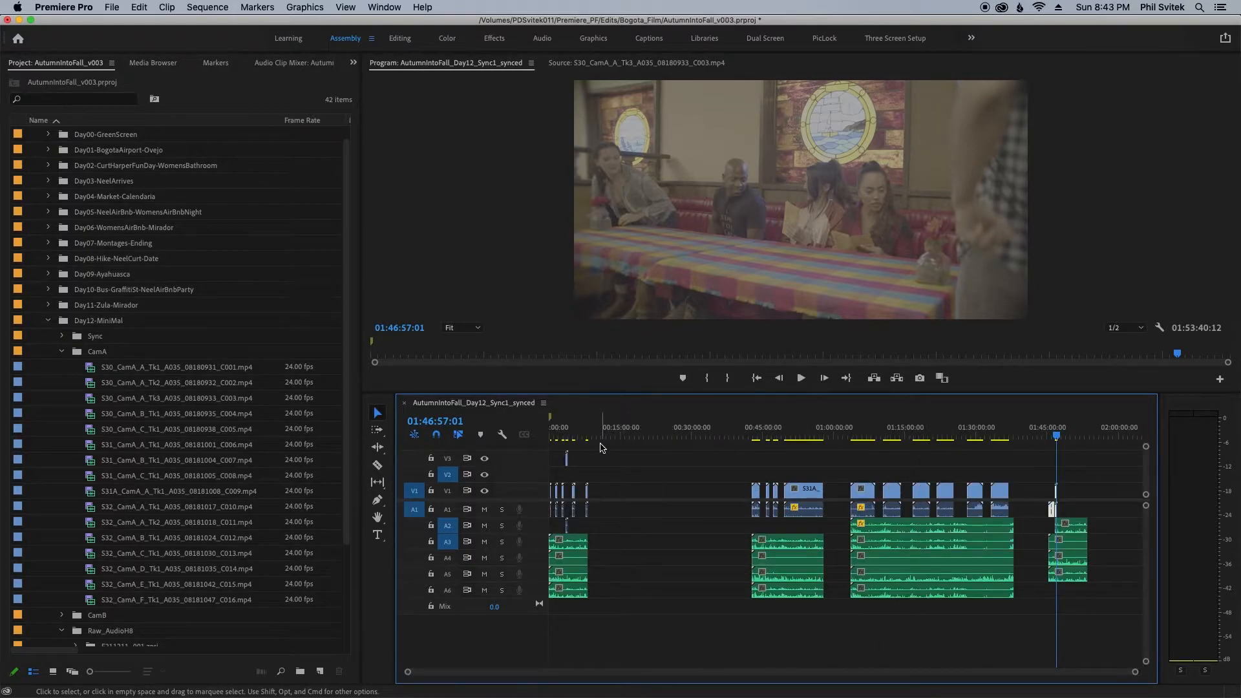
{"action": "left_click", "coordinate": [549, 432]}
{"action": "key", "text": "equal"}
{"action": "key", "text": "equal"}
{"action": "key", "text": "equal"}
{"action": "key", "text": "equal"}
{"action": "key", "text": "equal"}
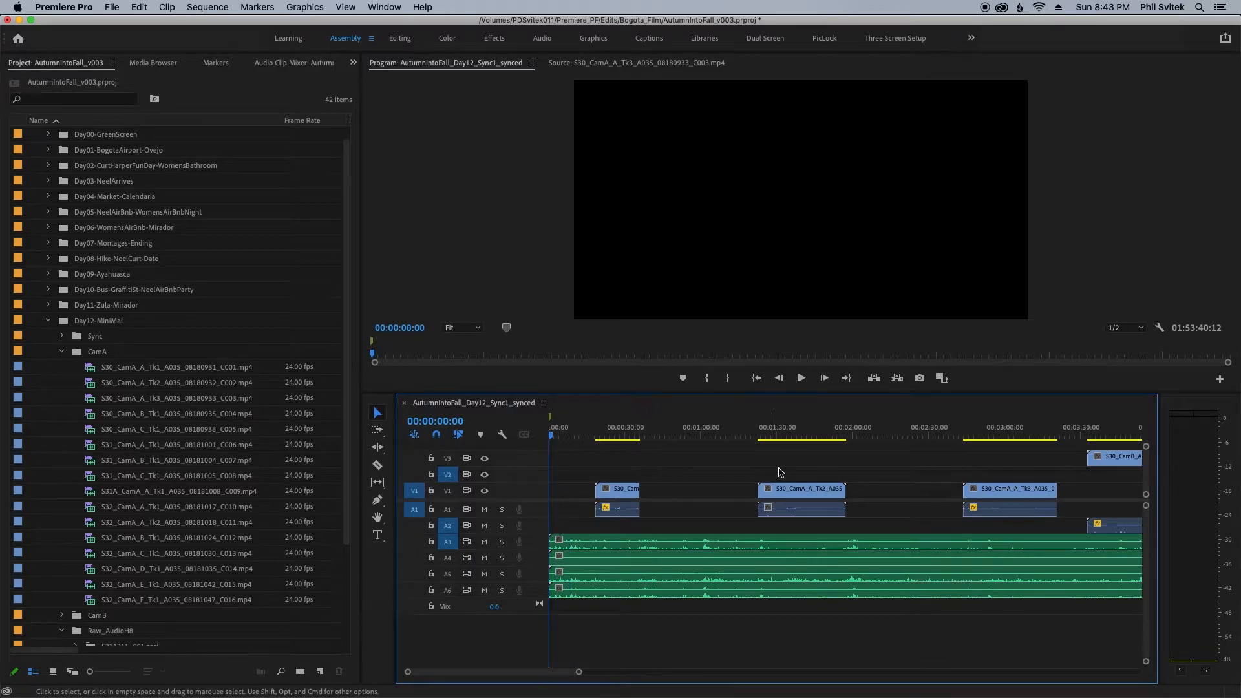
{"action": "key", "text": "minus"}
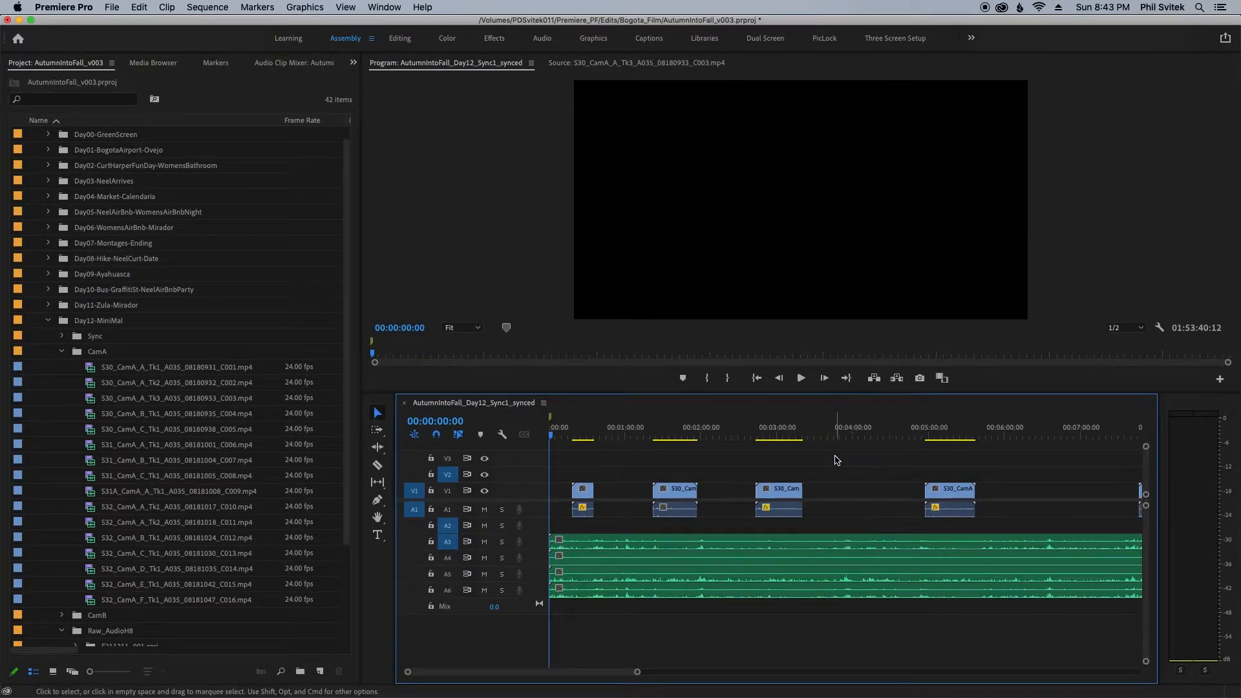
Paste the H8 piece and S30_CamB_A_Tk4 at 00:00:00:00 onto V2 and A2, and check the sync around 00:01:50:08
{"action": "key", "text": "super+v"}
{"action": "key", "text": "super+z"}
{"action": "key", "text": "super+shift+z"}
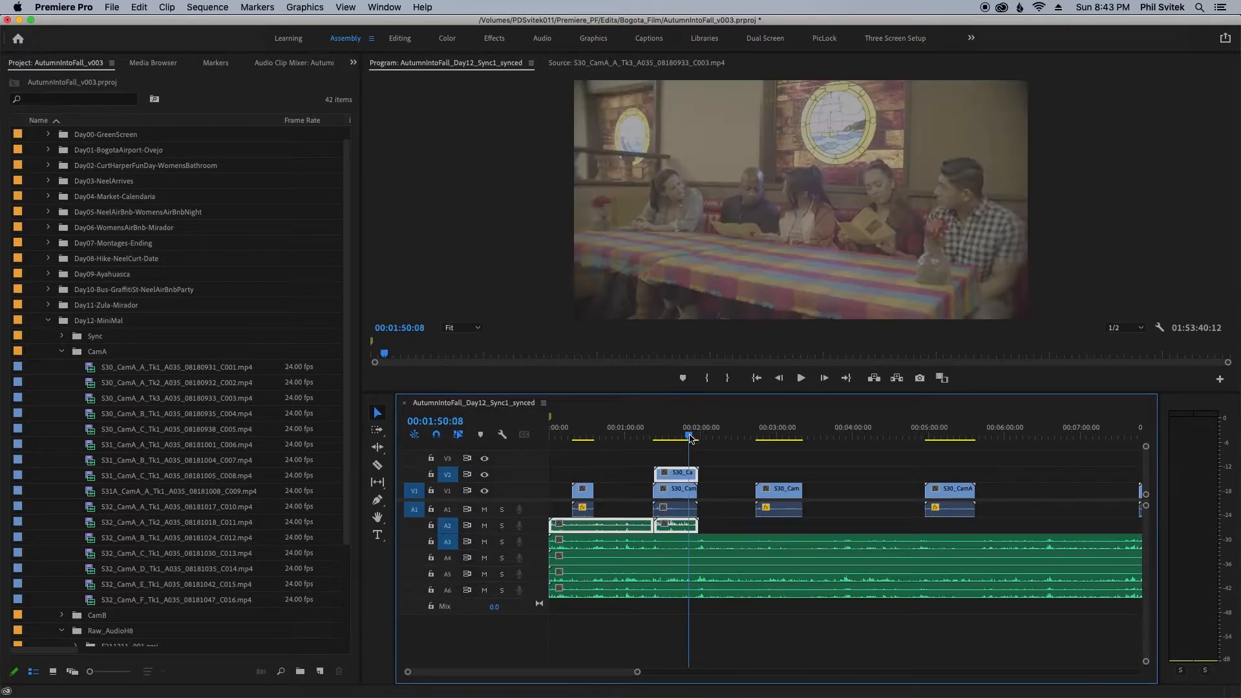
{"action": "key", "text": "equal"}
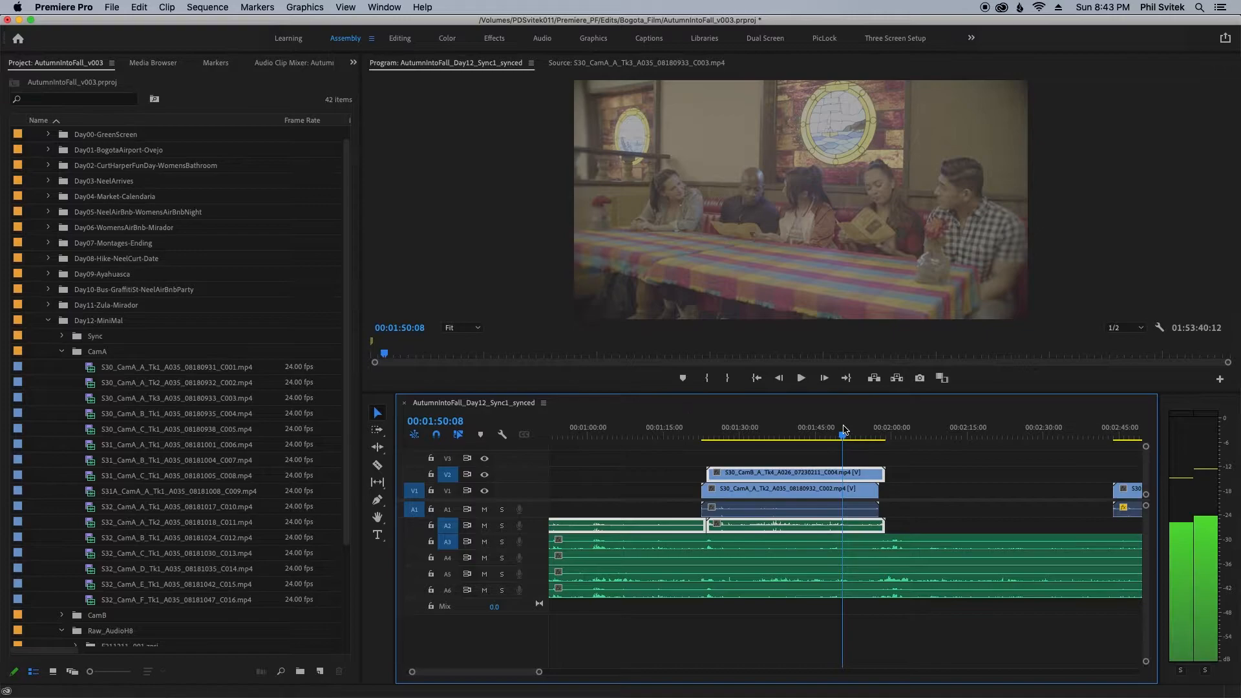
Delete the pasted leading H8 piece from A2, keeping S30_CamB_A_Tk4, and go to 00:01:26:02
{"action": "left_click", "coordinate": [657, 509]}
{"action": "left_click", "coordinate": [662, 525]}
{"action": "key", "text": "Delete"}
{"action": "left_click", "coordinate": [721, 438]}
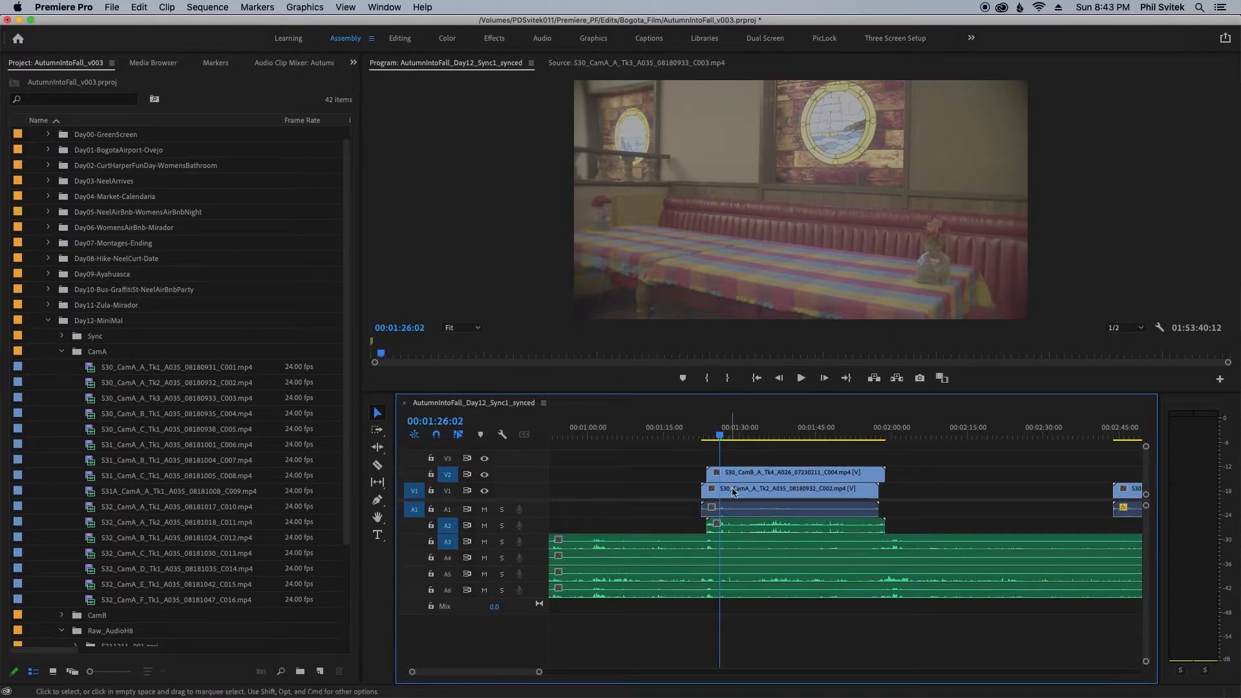
{"action": "key", "text": "="}
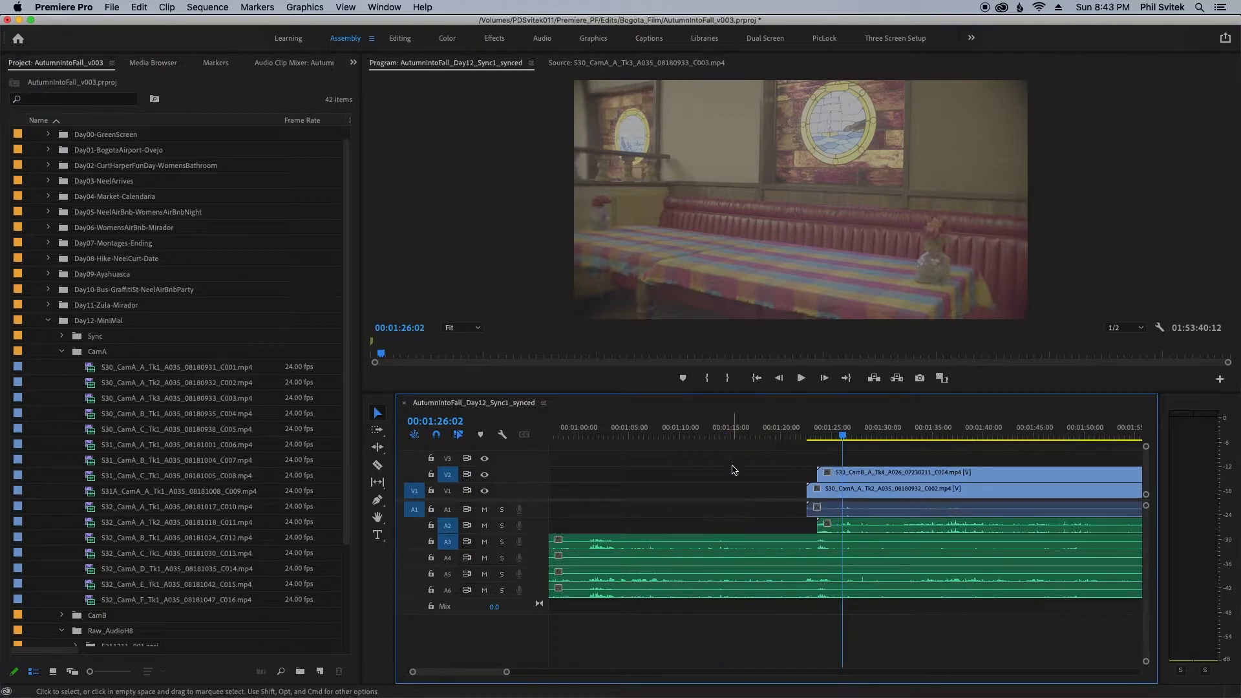
Delete the leftover S30_CamB_A_Tk4 copy and the spare H8 tracks at the end of the sequence
{"action": "key", "text": "minus"}
{"action": "key", "text": "minus"}
{"action": "key", "text": "minus"}
{"action": "key", "text": "minus"}
{"action": "key", "text": "minus"}
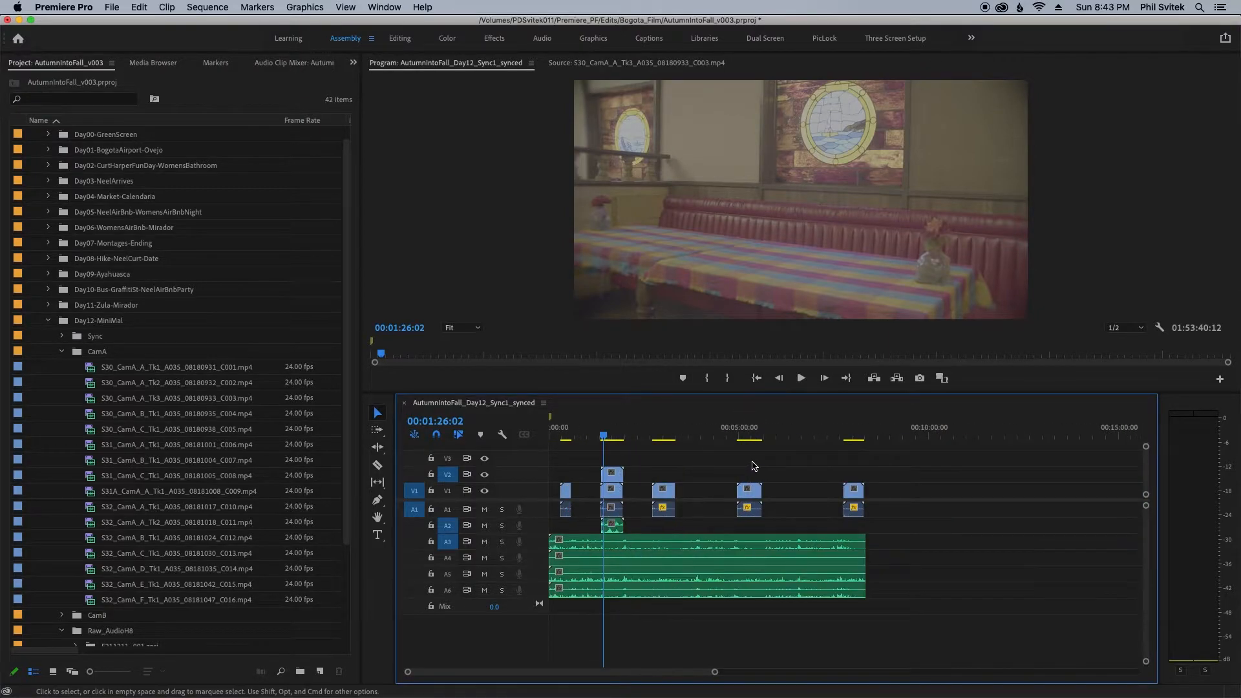
{"action": "key", "text": "minus"}
{"action": "key", "text": "minus"}
{"action": "left_click_drag", "start_coordinate": [1048, 475], "coordinate": [1095, 595]}
{"action": "key", "text": "Delete"}
Review the S30 CamA clips on V1 around 00:03:04:22 and 00:04:06:11 for missing CamB angles
{"action": "key", "text": "equal"}
{"action": "key", "text": "equal"}
{"action": "key", "text": "equal"}
{"action": "key", "text": "equal"}
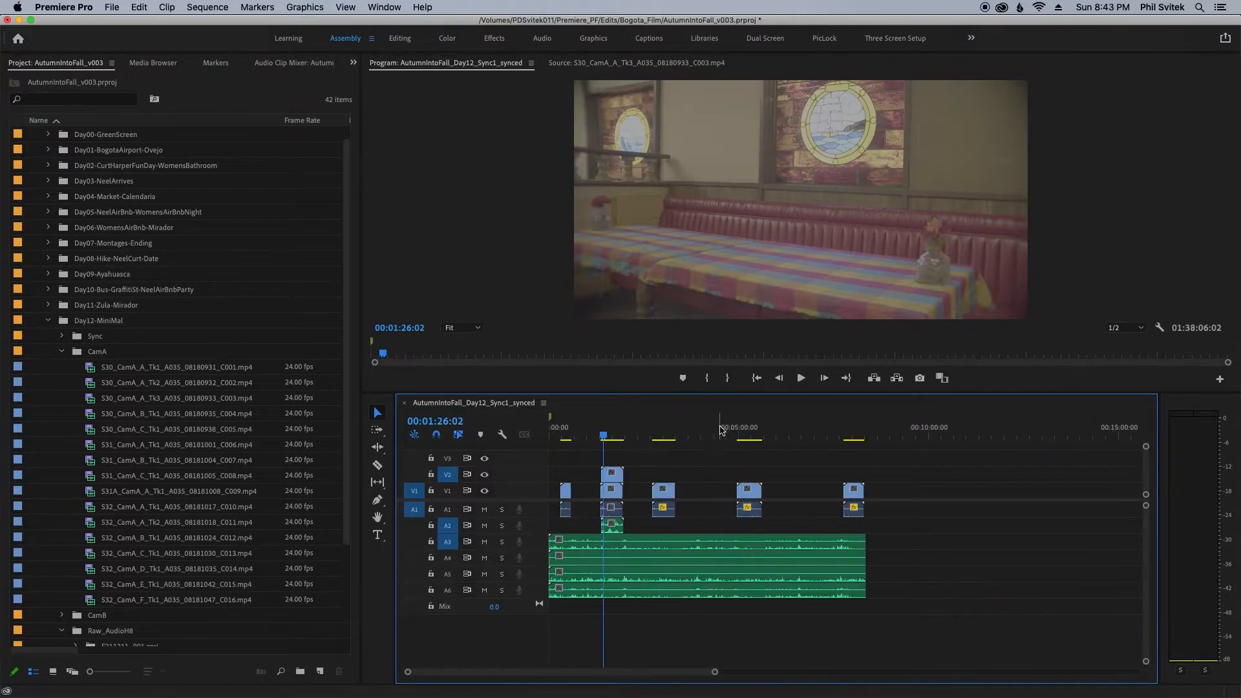
{"action": "left_click", "coordinate": [783, 428]}
{"action": "key", "text": "equal"}
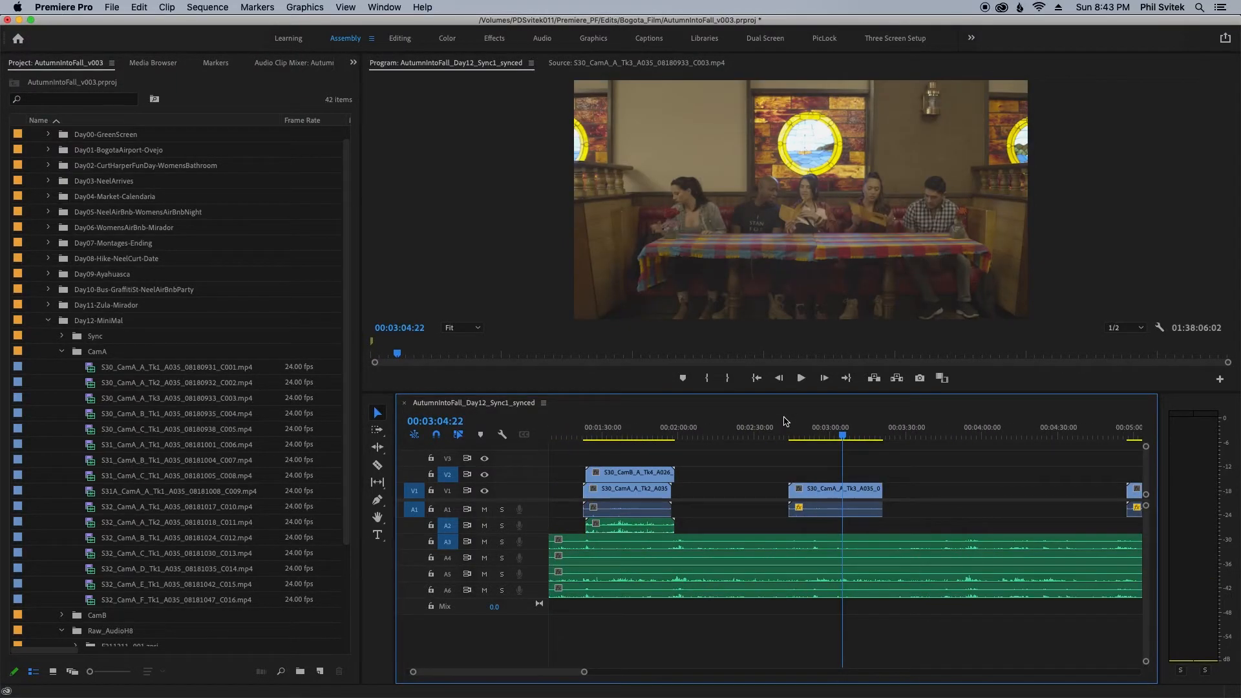
{"action": "left_click", "coordinate": [1001, 436]}
{"action": "key", "text": "equal"}
{"action": "key", "text": "minus"}
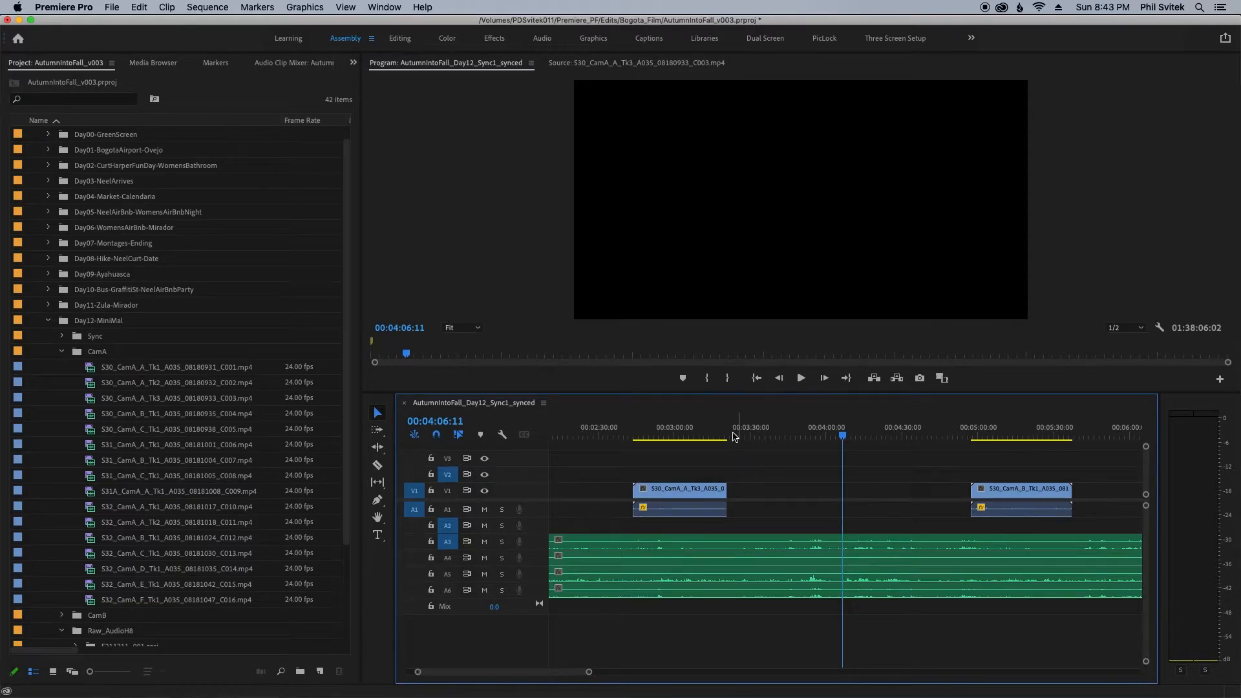
{"action": "left_click", "coordinate": [699, 430]}
{"action": "key", "text": "equal"}
{"action": "key", "text": "minus"}
{"action": "key", "text": "minus"}
{"action": "key", "text": "minus"}
{"action": "key", "text": "minus"}
{"action": "key", "text": "minus"}
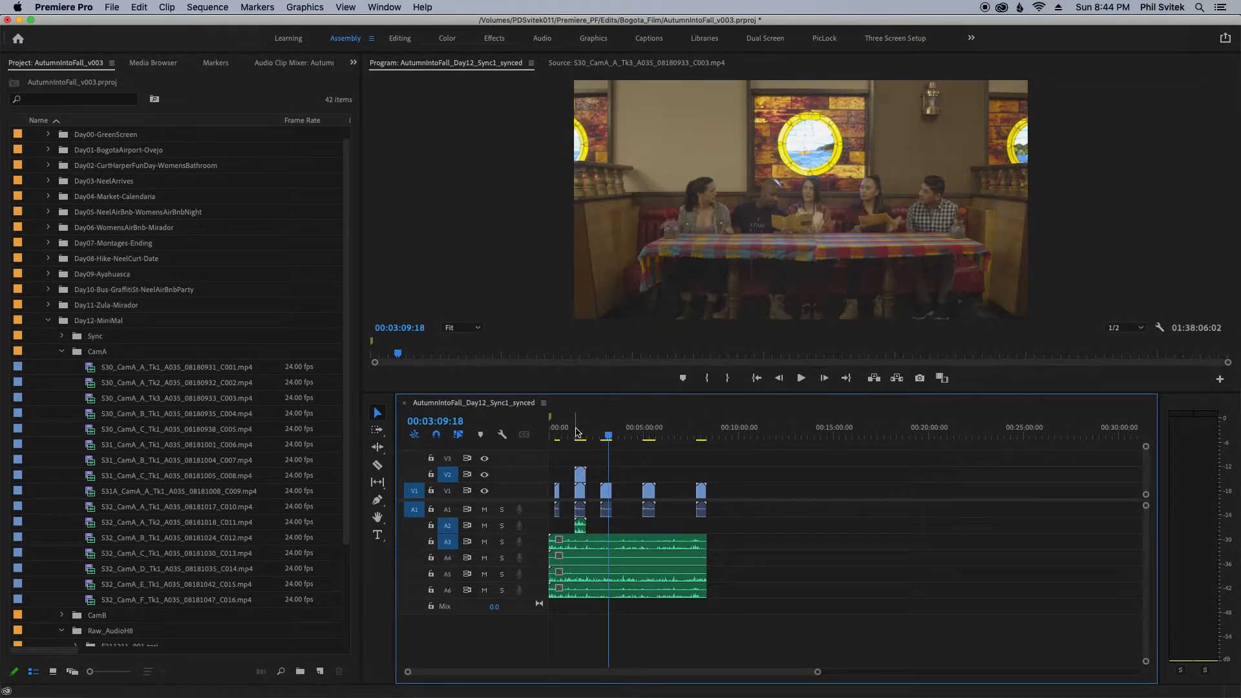
Review the S30 section from its first clip at 00:00:20:23 to the last one near 00:08:05:06
{"action": "left_click", "coordinate": [553, 430]}
{"action": "key", "text": "equal"}
{"action": "key", "text": "equal"}
{"action": "left_click", "coordinate": [602, 432]}
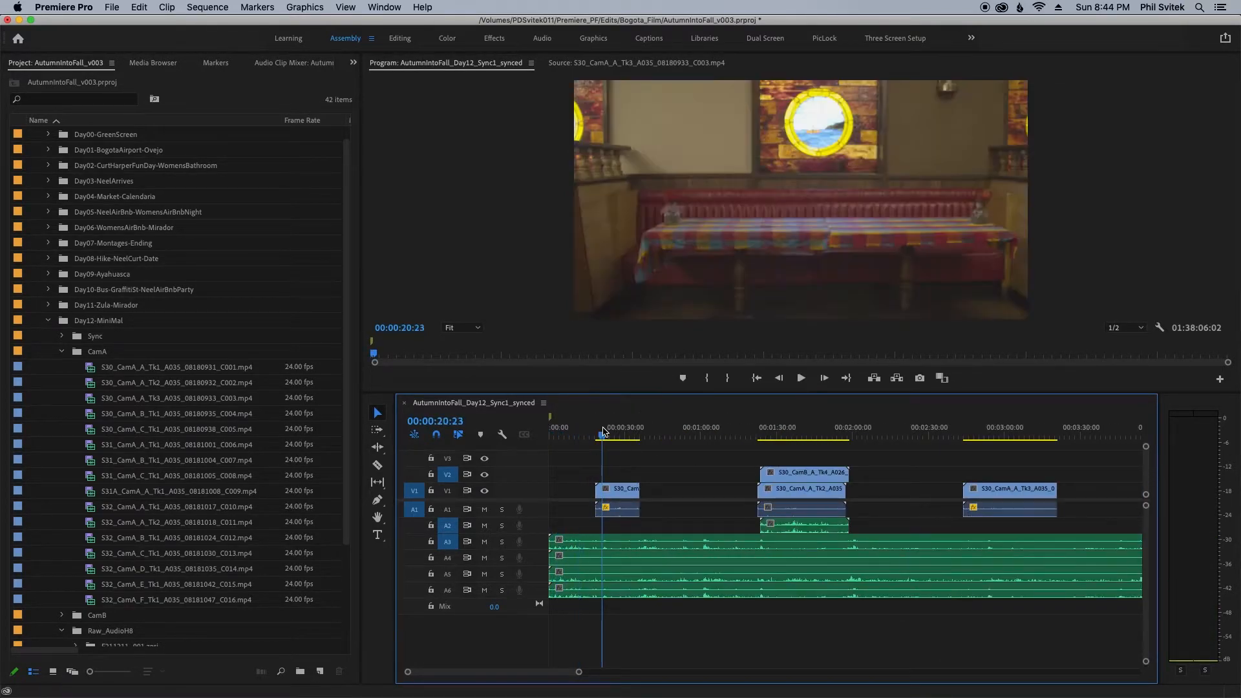
{"action": "left_click", "coordinate": [976, 442]}
{"action": "key", "text": "minus"}
{"action": "key", "text": "minus"}
{"action": "left_click", "coordinate": [857, 440]}
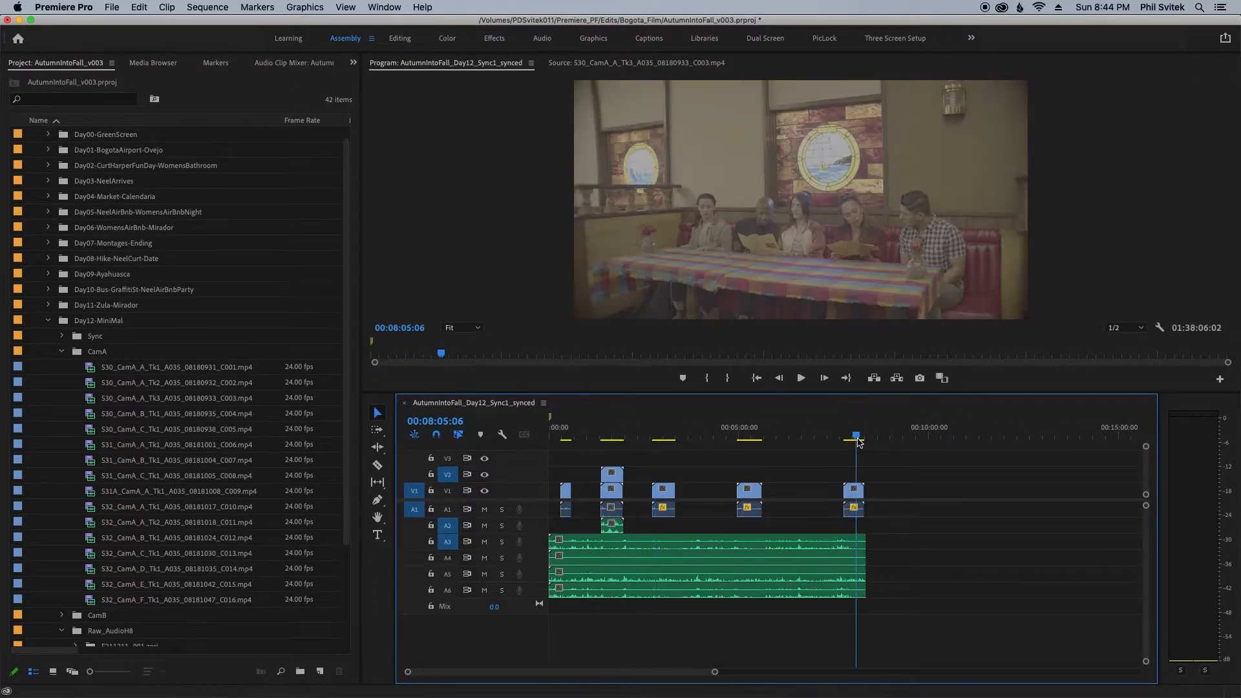
{"action": "left_click", "coordinate": [617, 439]}
{"action": "key", "text": "equal"}
{"action": "key", "text": "equal"}
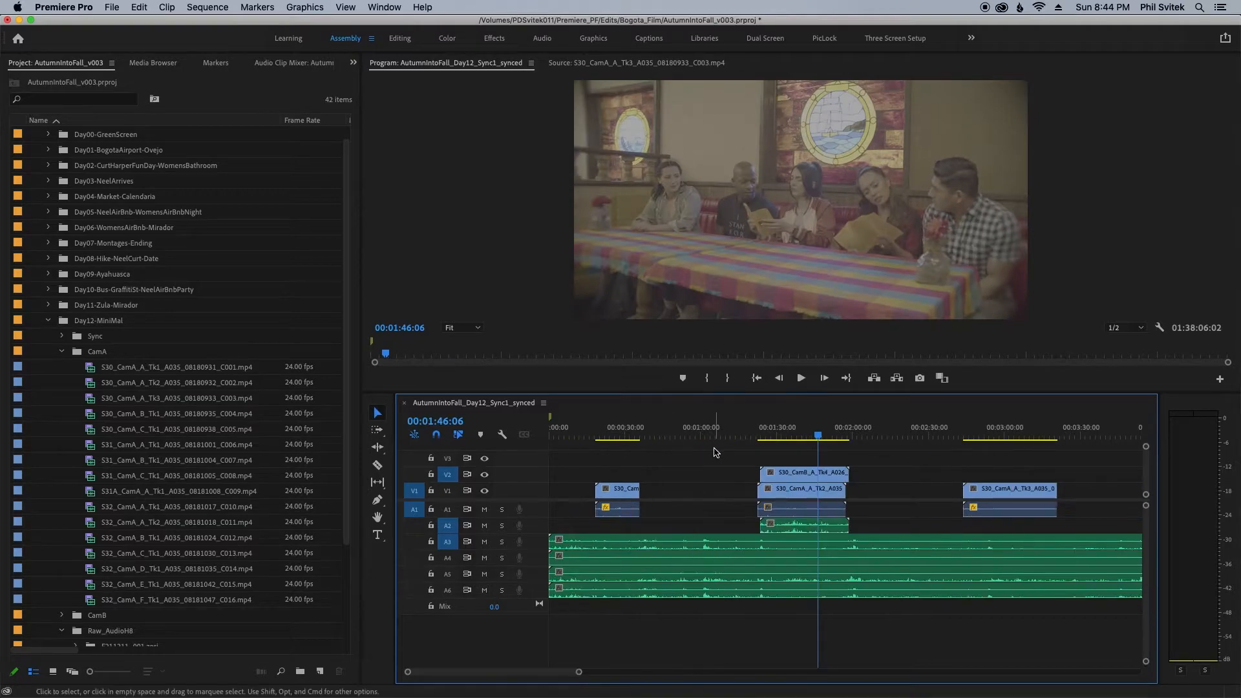
From the CamB bin, place S30_CamB_A_Tk1 and S30_CamB_A_Tk2 on V3 and A2 ahead of the first CamA clip
{"action": "left_click", "coordinate": [61, 352]}
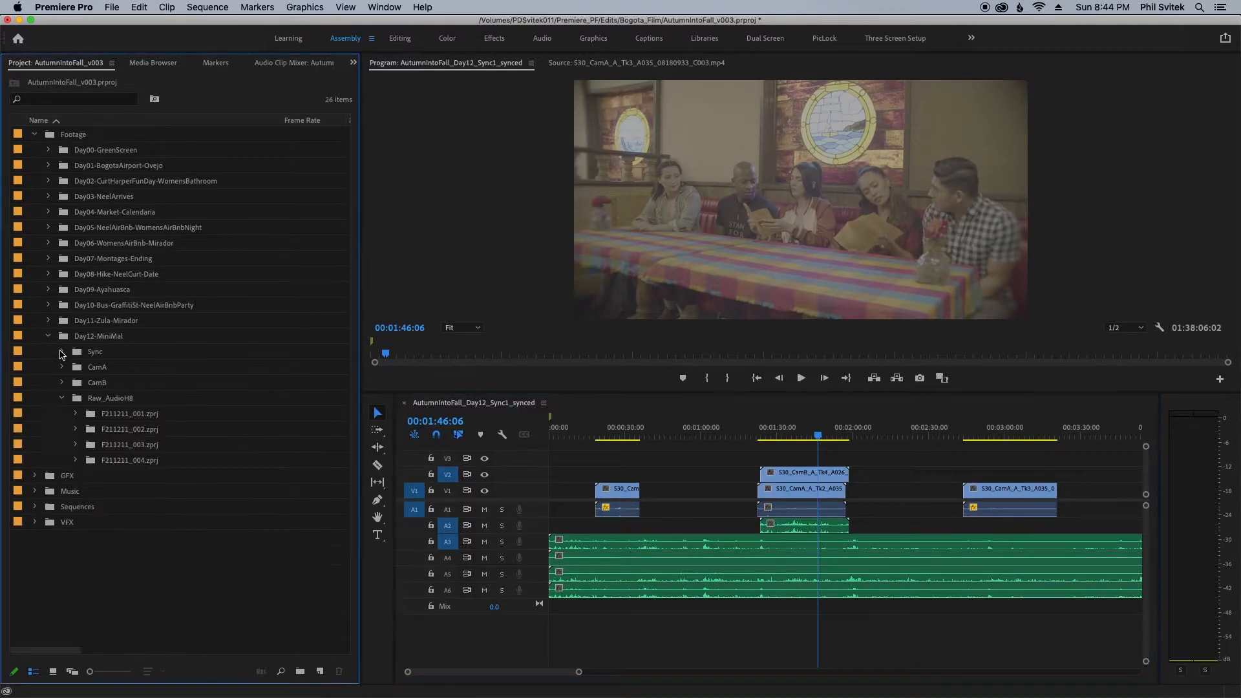
{"action": "left_click", "coordinate": [64, 383]}
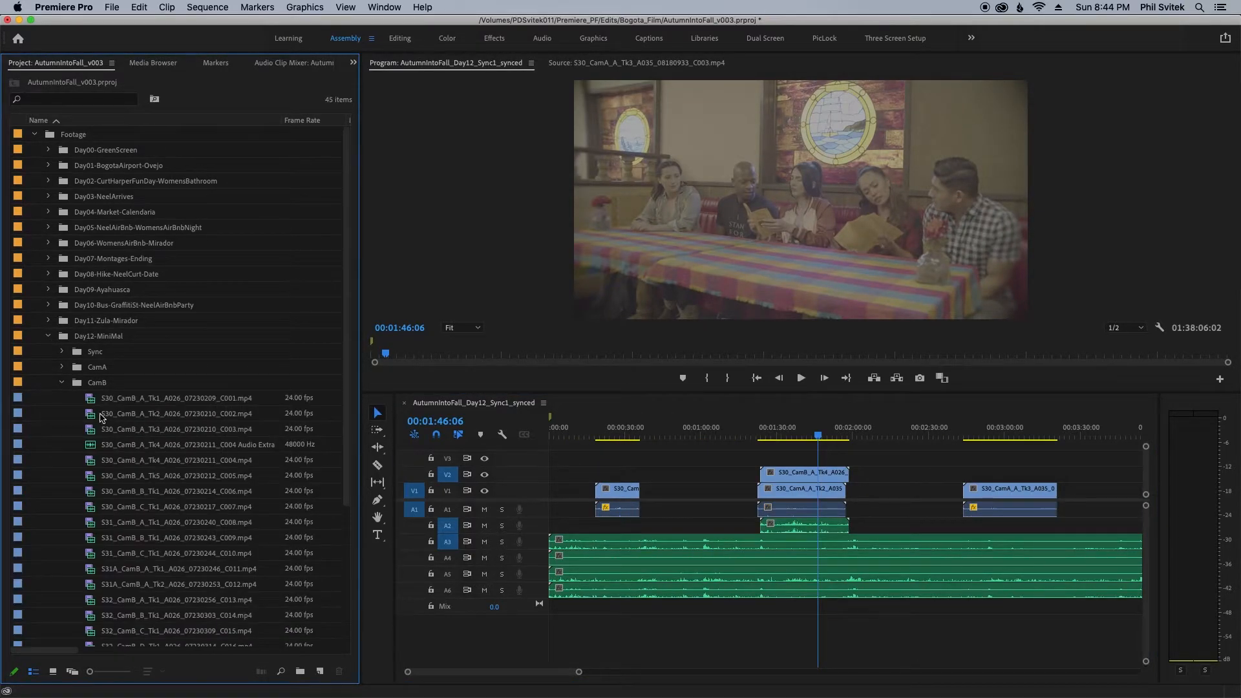
{"action": "left_click", "coordinate": [93, 399]}
{"action": "left_click_drag", "start_coordinate": [94, 399], "coordinate": [552, 460]}
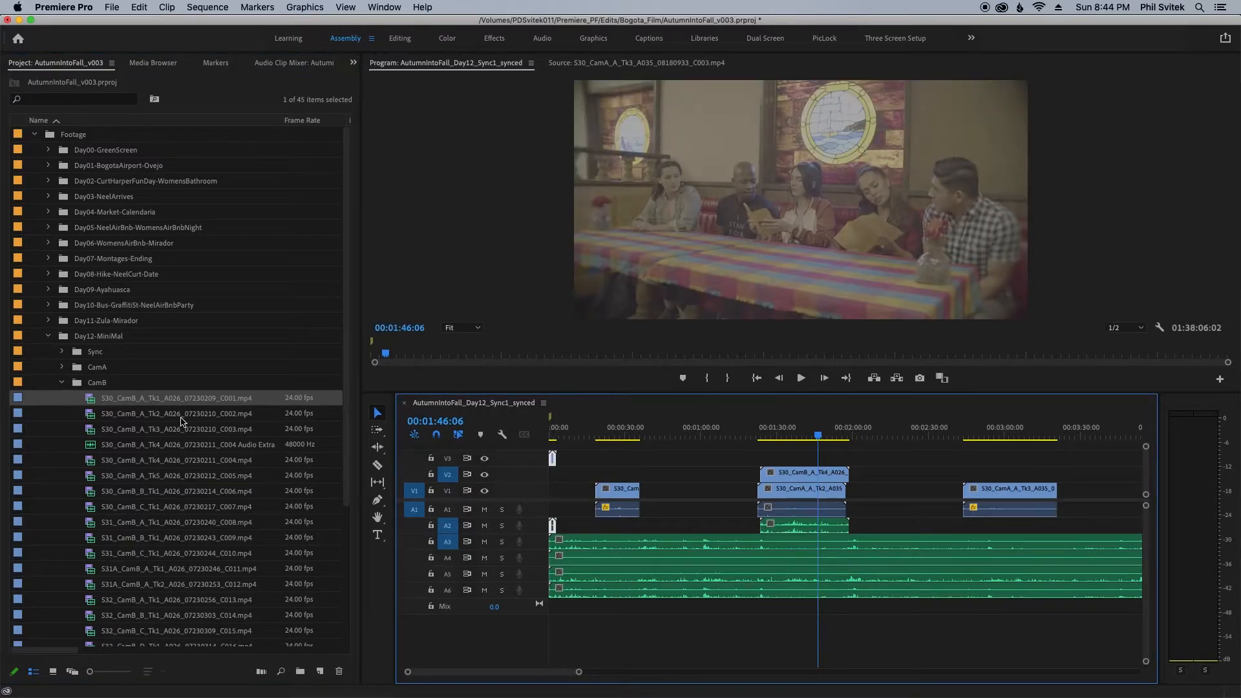
{"action": "left_click_drag", "start_coordinate": [94, 419], "coordinate": [566, 458]}
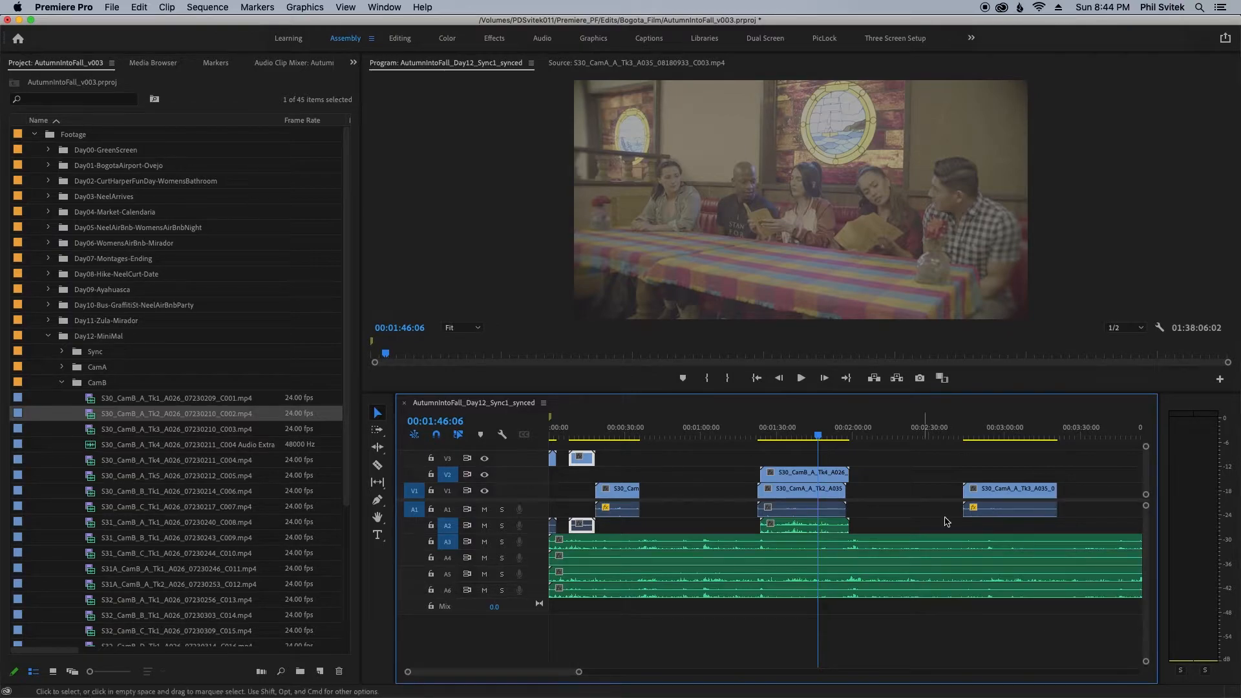
Place S30_CamB_A_Tk4 (C004) and S30_CamB_A_Tk5 on V3 and A2, in the gaps on either side of S30_CamA_A_Tk3
{"action": "left_click", "coordinate": [821, 435]}
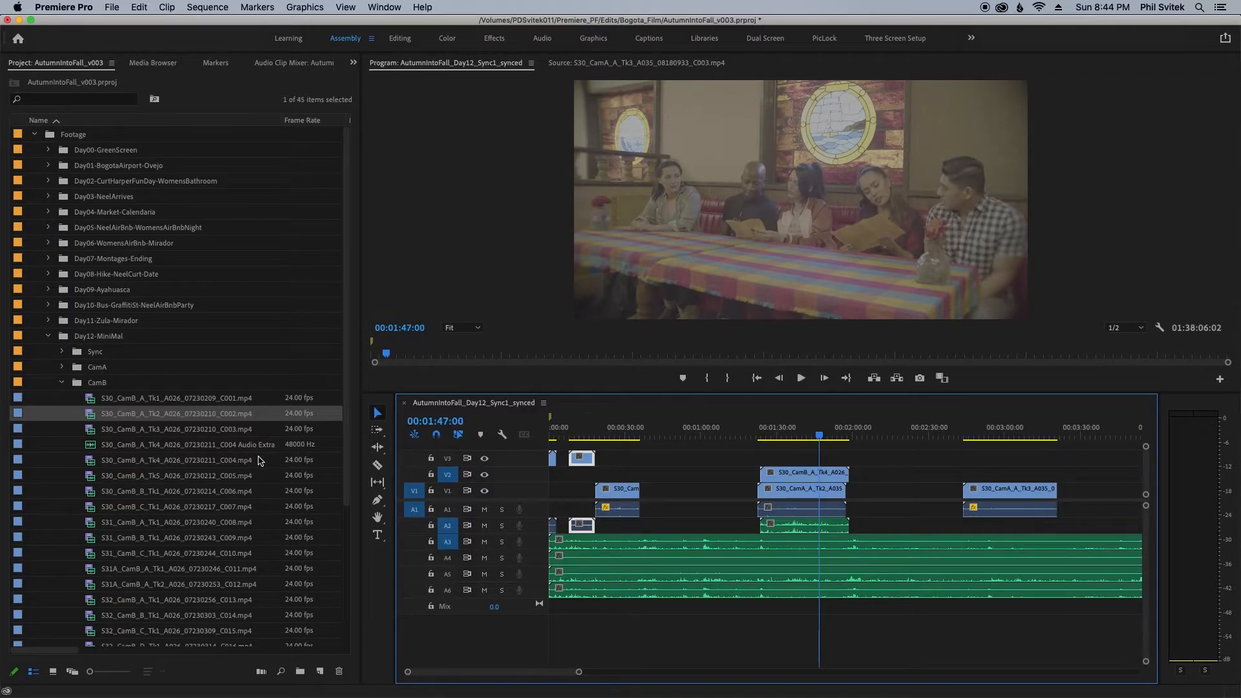
{"action": "left_click_drag", "start_coordinate": [90, 460], "coordinate": [883, 460]}
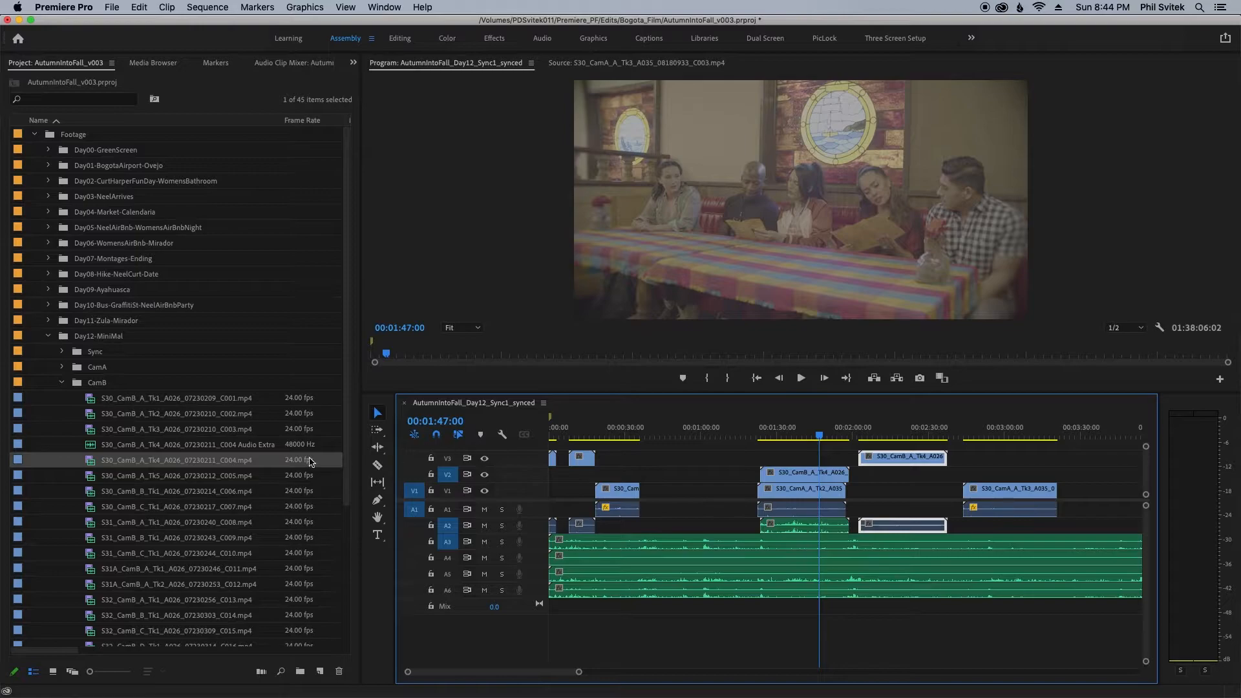
{"action": "key", "text": "minus"}
{"action": "left_click_drag", "start_coordinate": [94, 478], "coordinate": [794, 466]}
{"action": "left_click_drag", "start_coordinate": [816, 474], "coordinate": [818, 458]}
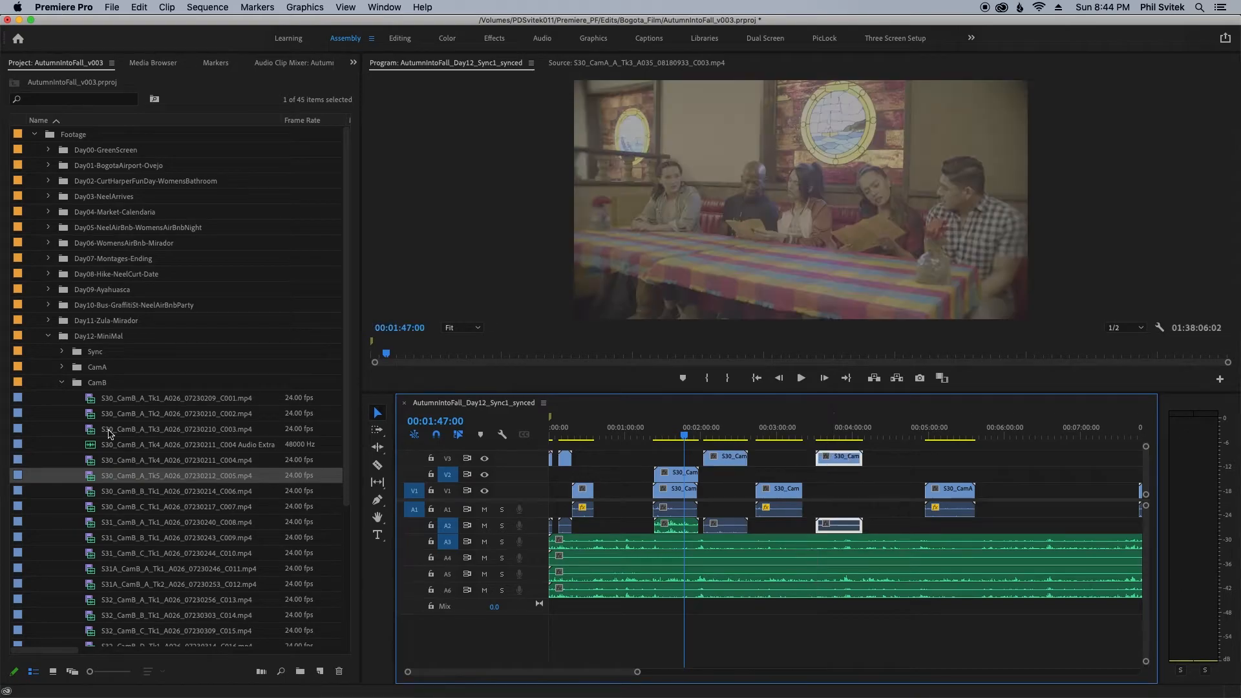
Place S30_CamB_B_Tk1 and S30_CamB_C_Tk1 on V3 and A2 in the gap after S30_CamA_B_Tk1
{"action": "left_click", "coordinate": [94, 495]}
{"action": "left_click_drag", "start_coordinate": [102, 494], "coordinate": [1012, 460]}
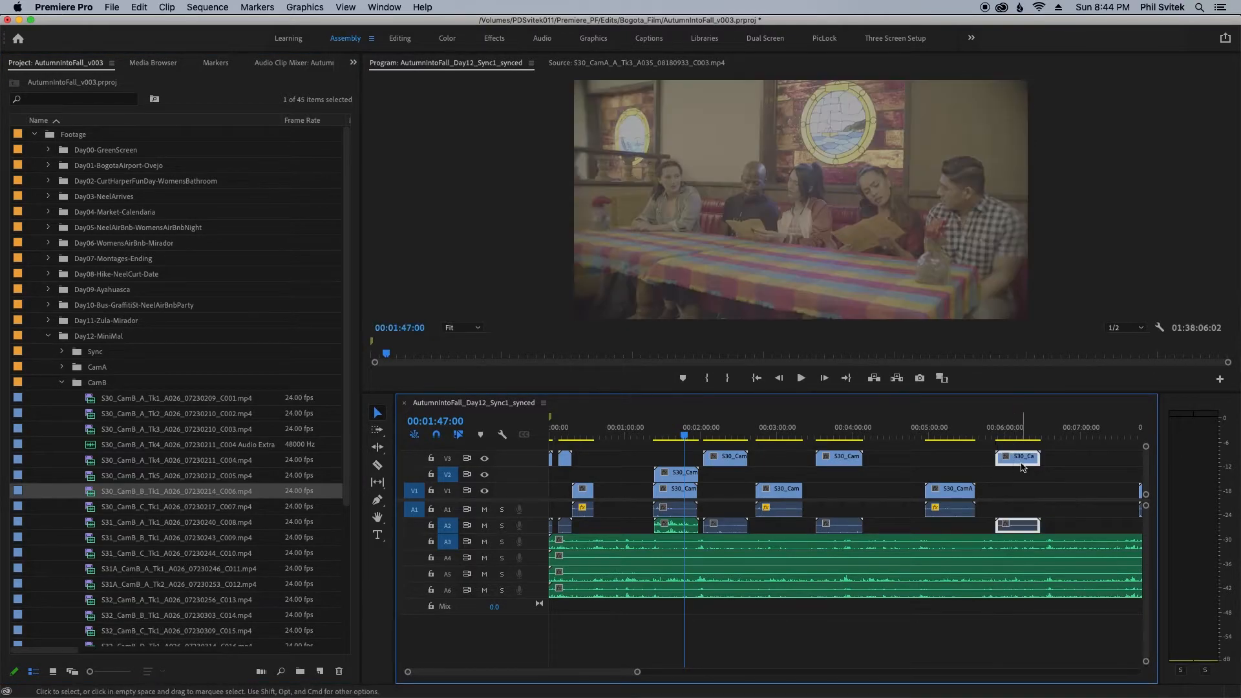
{"action": "key", "text": "backslash"}
{"action": "left_click", "coordinate": [95, 510]}
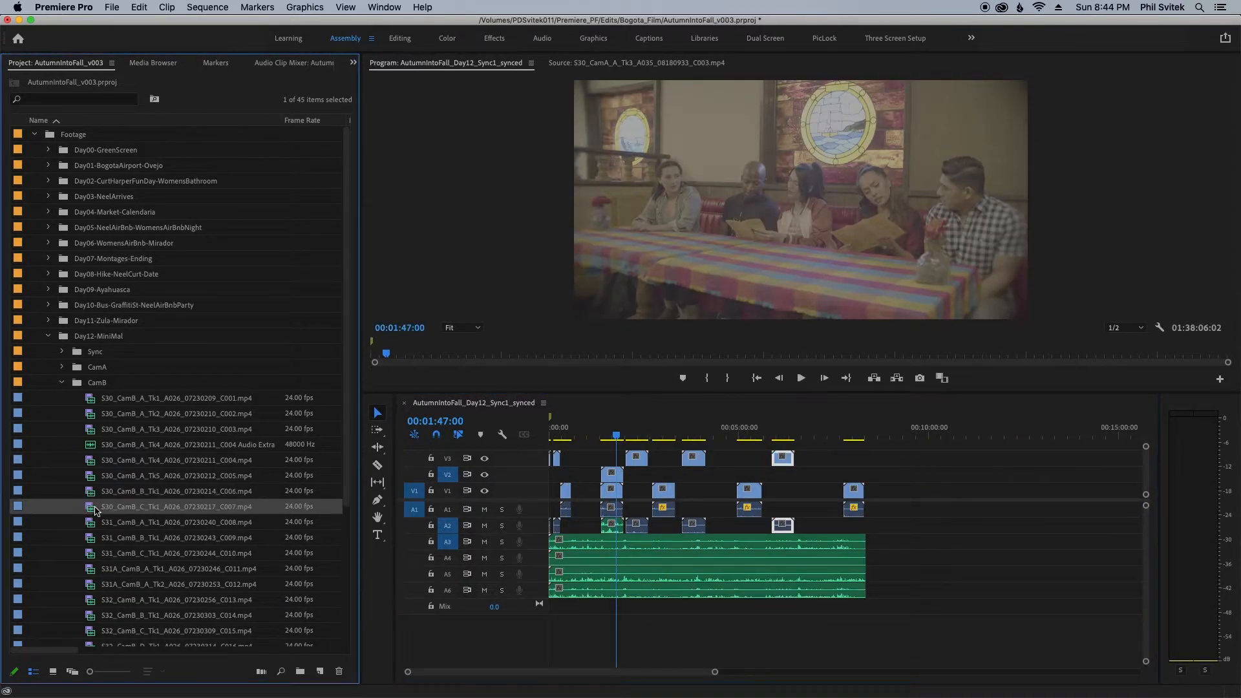
{"action": "left_click_drag", "start_coordinate": [344, 510], "coordinate": [827, 464]}
Copy the S30 CamB clips with their four H8 tracks and paste them after the end of the sequence
{"action": "left_click_drag", "start_coordinate": [917, 632], "coordinate": [543, 531]}
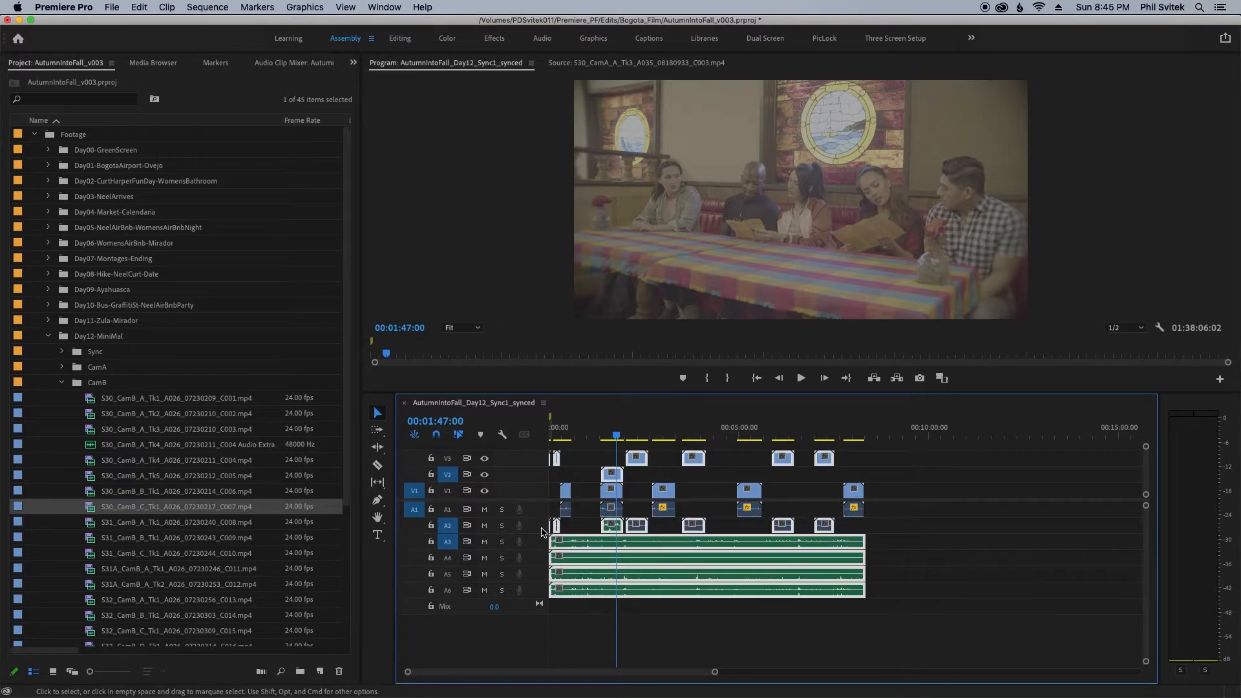
{"action": "key", "text": "minus"}
{"action": "key", "text": "minus"}
{"action": "key", "text": "minus"}
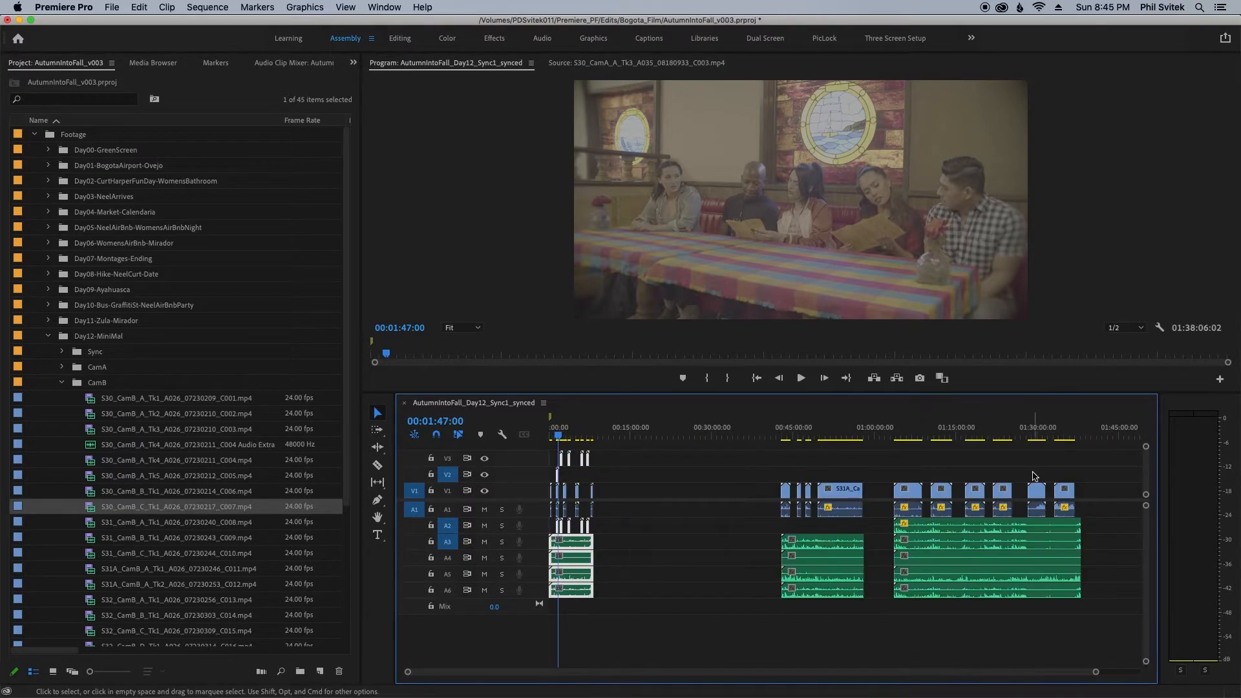
{"action": "left_click", "coordinate": [1116, 437]}
{"action": "key", "text": "super+v"}
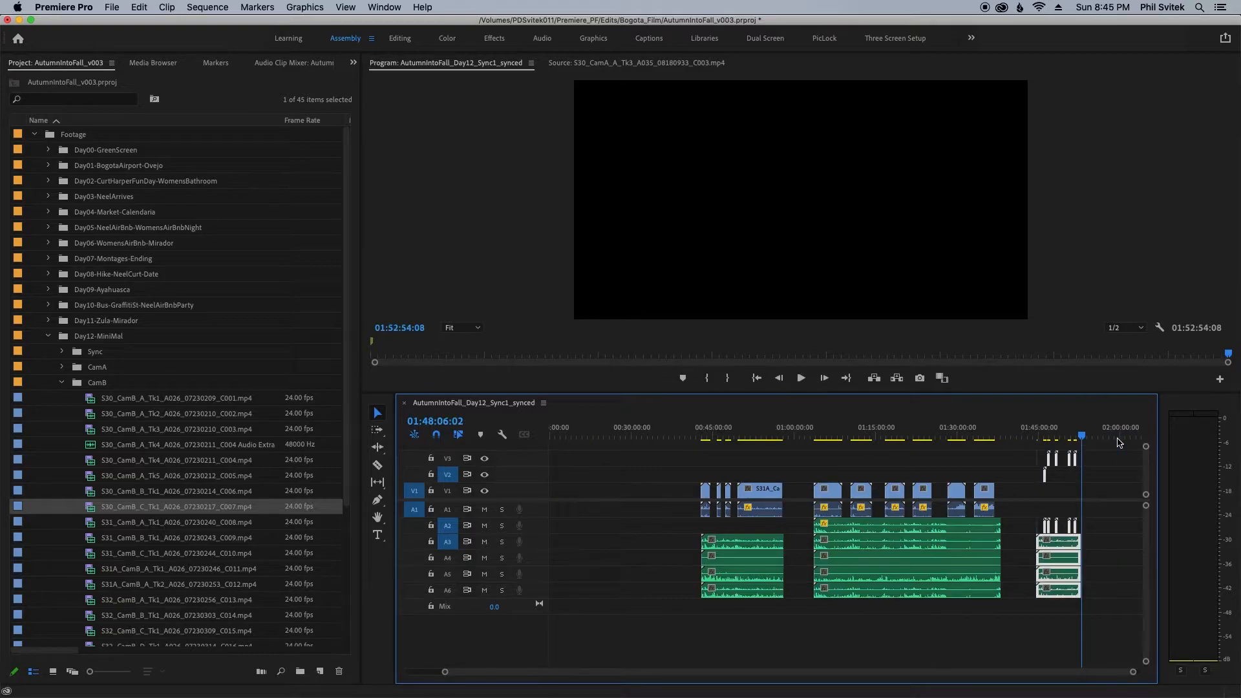
Delete the pasted S30_CamB_A_Tk4 copy from V2 and A2 near 01:46:07:03
{"action": "key", "text": "equal"}
{"action": "key", "text": "equal"}
{"action": "key", "text": "equal"}
{"action": "key", "text": "minus"}
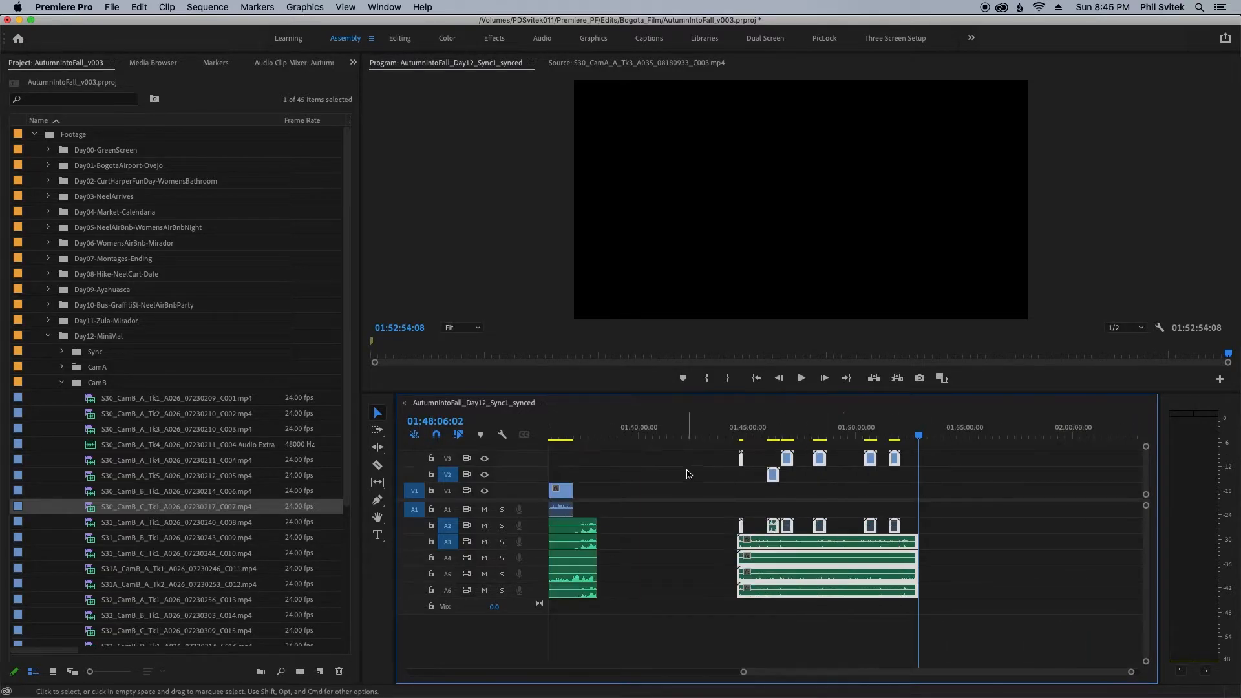
{"action": "left_click", "coordinate": [775, 448]}
{"action": "left_click", "coordinate": [771, 436]}
{"action": "key", "text": "equal"}
{"action": "key", "text": "equal"}
{"action": "left_click_drag", "start_coordinate": [817, 460], "coordinate": [835, 511]}
{"action": "key", "text": "Delete"}
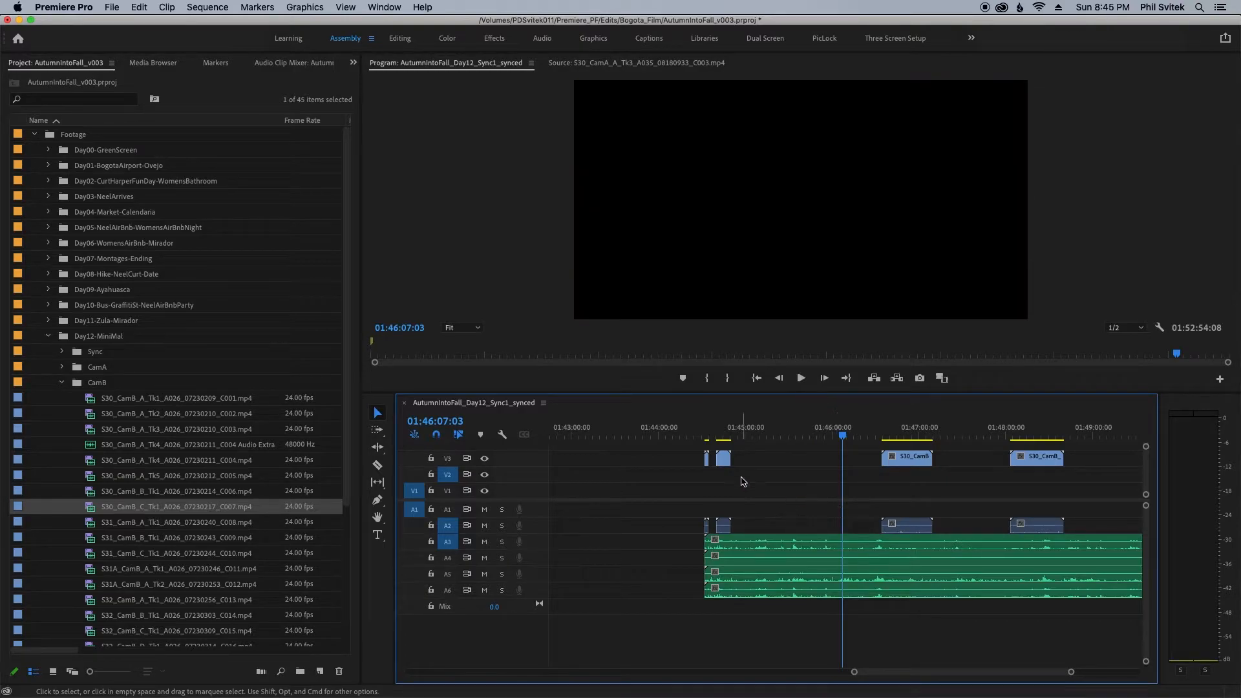
Move the pasted CamB clips except S30_CamB_A_Tk1 past the end of the copied H8 tracks on V3 and A2
{"action": "key", "text": "minus"}
{"action": "key", "text": "minus"}
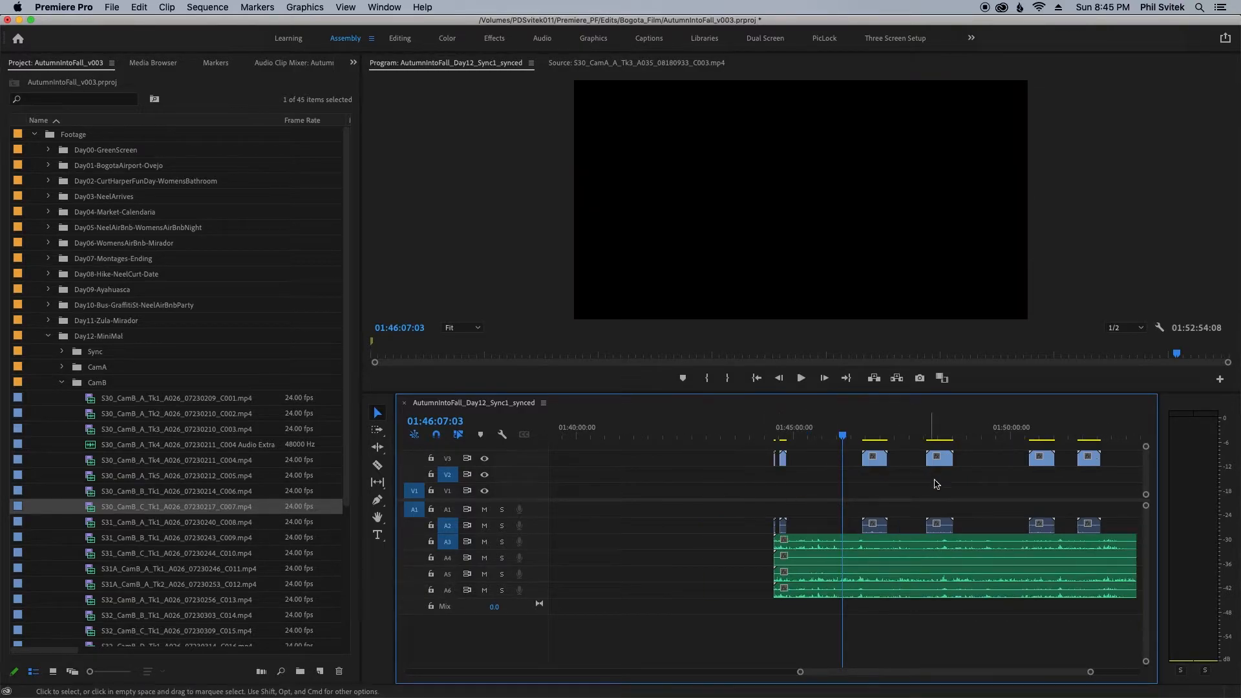
{"action": "left_click_drag", "start_coordinate": [997, 524], "coordinate": [1044, 459]}
Try to synchronize the pasted S30_CamB_A_Tk1 with the four copied H8 tracks by audio
{"action": "left_click", "coordinate": [806, 437]}
{"action": "key", "text": "equal"}
{"action": "key", "text": "equal"}
{"action": "key", "text": "equal"}
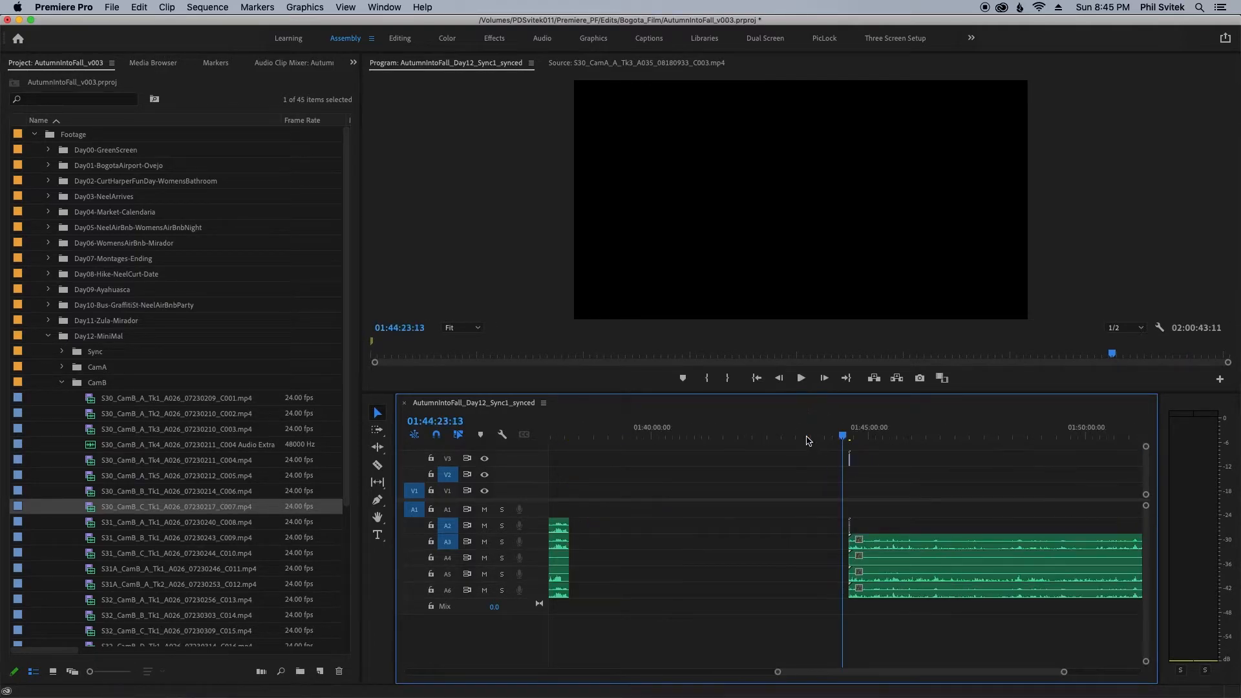
{"action": "left_click_drag", "start_coordinate": [867, 455], "coordinate": [923, 591]}
{"action": "right_click", "coordinate": [923, 591]}
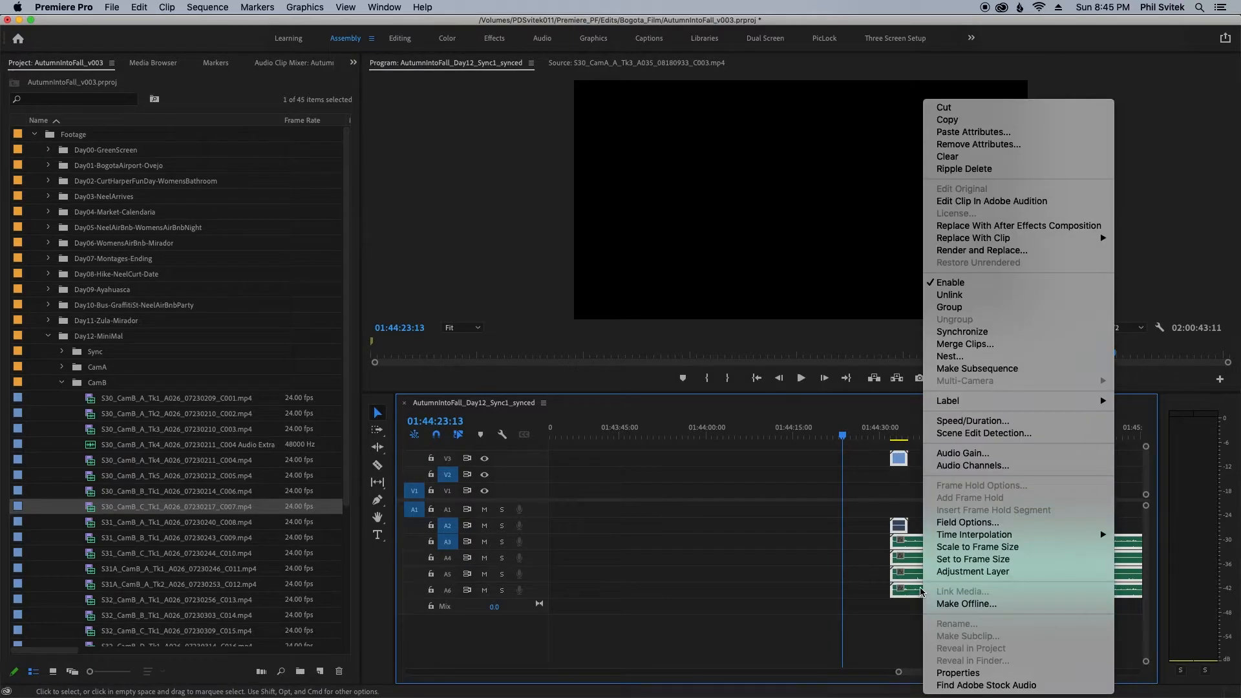
{"action": "left_click", "coordinate": [941, 332]}
{"action": "left_click", "coordinate": [664, 421]}
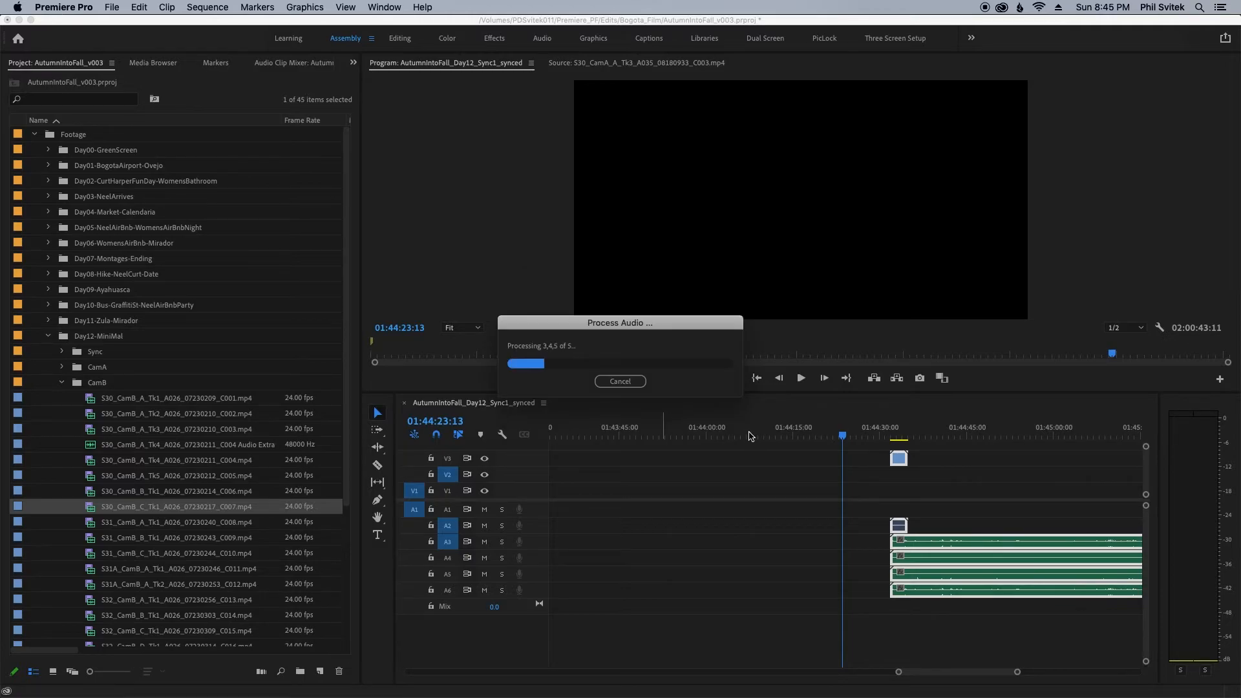
{"action": "left_click", "coordinate": [741, 380]}
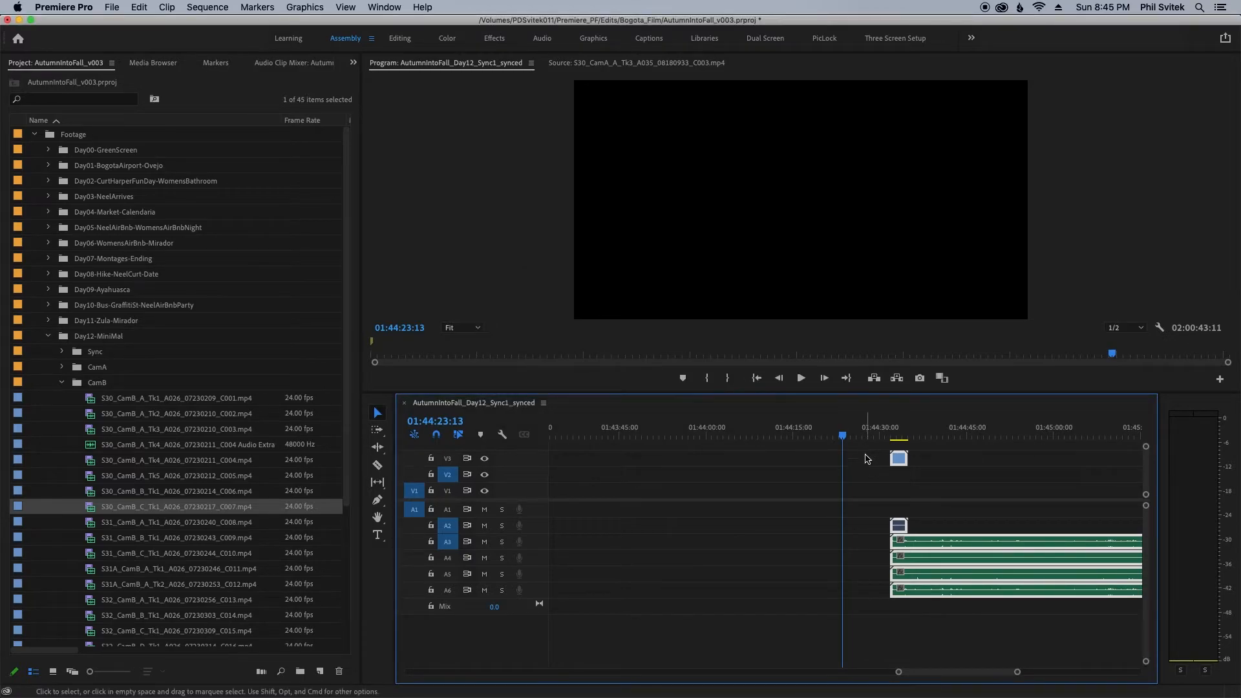
Delete the pasted S30_CamB_A_Tk1 copy from V3 and A2 near 01:44:34:20
{"action": "left_click", "coordinate": [866, 459]}
{"action": "left_click_drag", "start_coordinate": [894, 434], "coordinate": [902, 521]}
{"action": "key", "text": "Delete"}
{"action": "key", "text": "minus"}
{"action": "key", "text": "minus"}
{"action": "key", "text": "minus"}
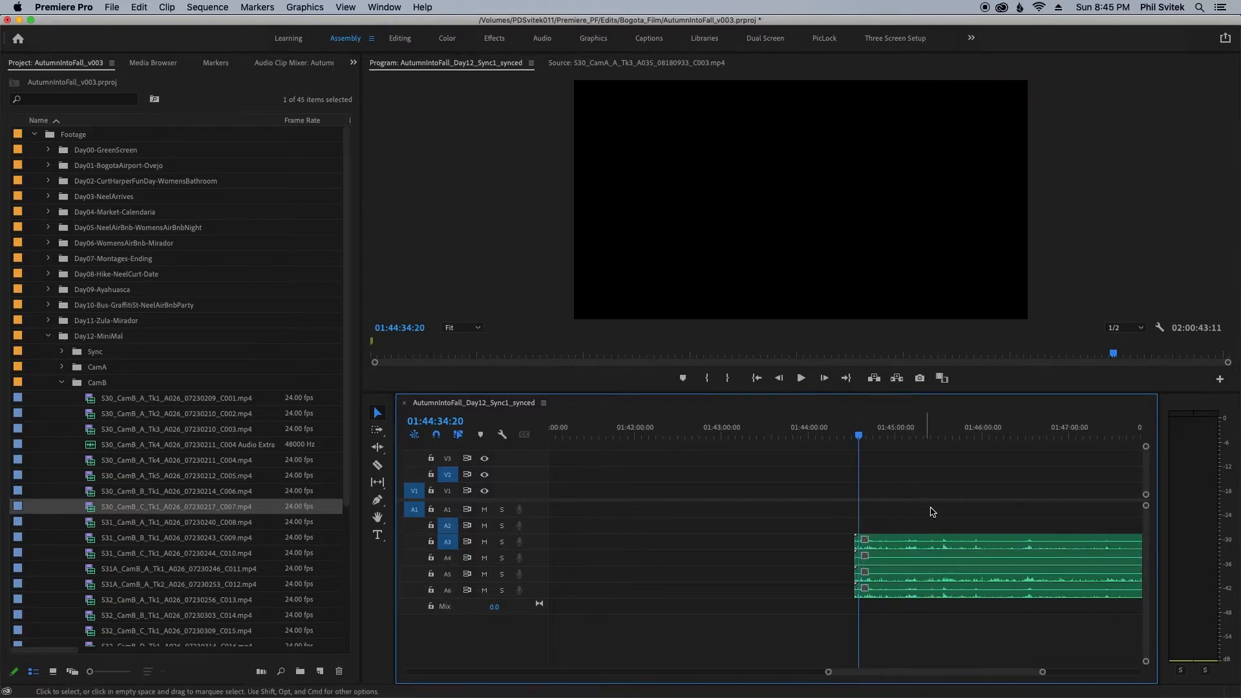
At the sequence start, shift everything except S30_CamB_A_Tk1 later so the H8 tracks begin where that clip ends
{"action": "key", "text": "minus"}
{"action": "key", "text": "Home"}
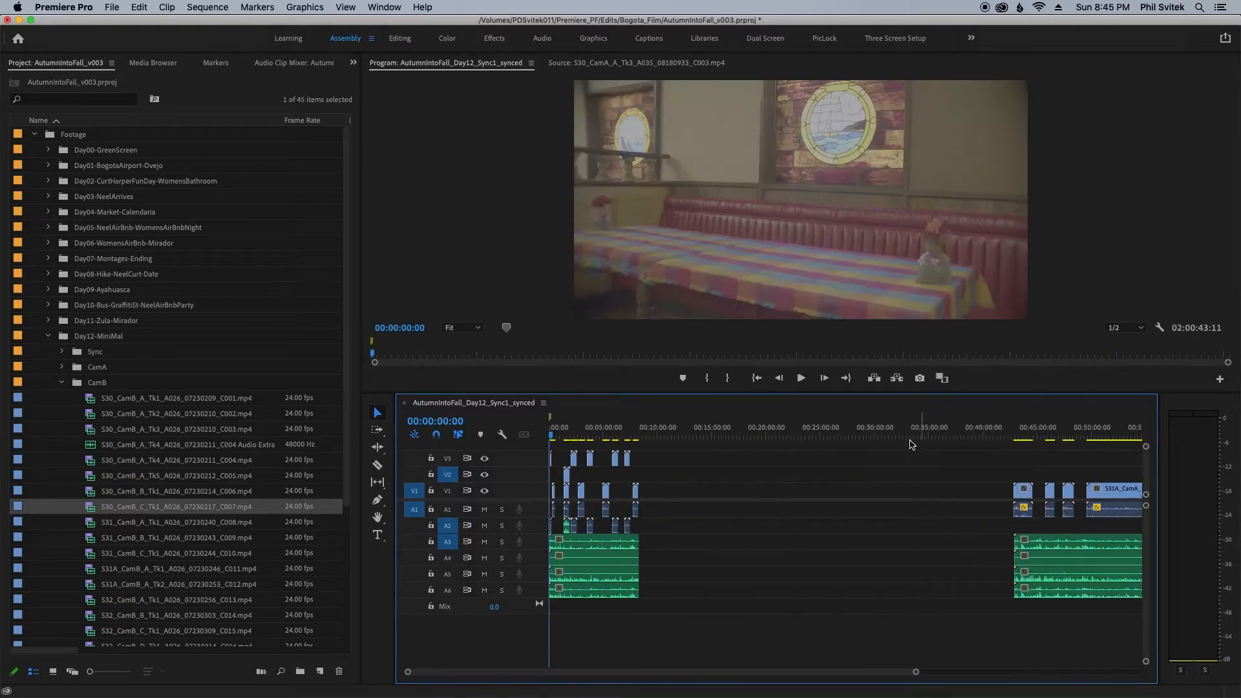
{"action": "key", "text": "equal"}
{"action": "key", "text": "equal"}
{"action": "key", "text": "equal"}
{"action": "key", "text": "equal"}
{"action": "key", "text": "equal"}
{"action": "key", "text": "equal"}
{"action": "left_click_drag", "start_coordinate": [579, 445], "coordinate": [592, 497]}
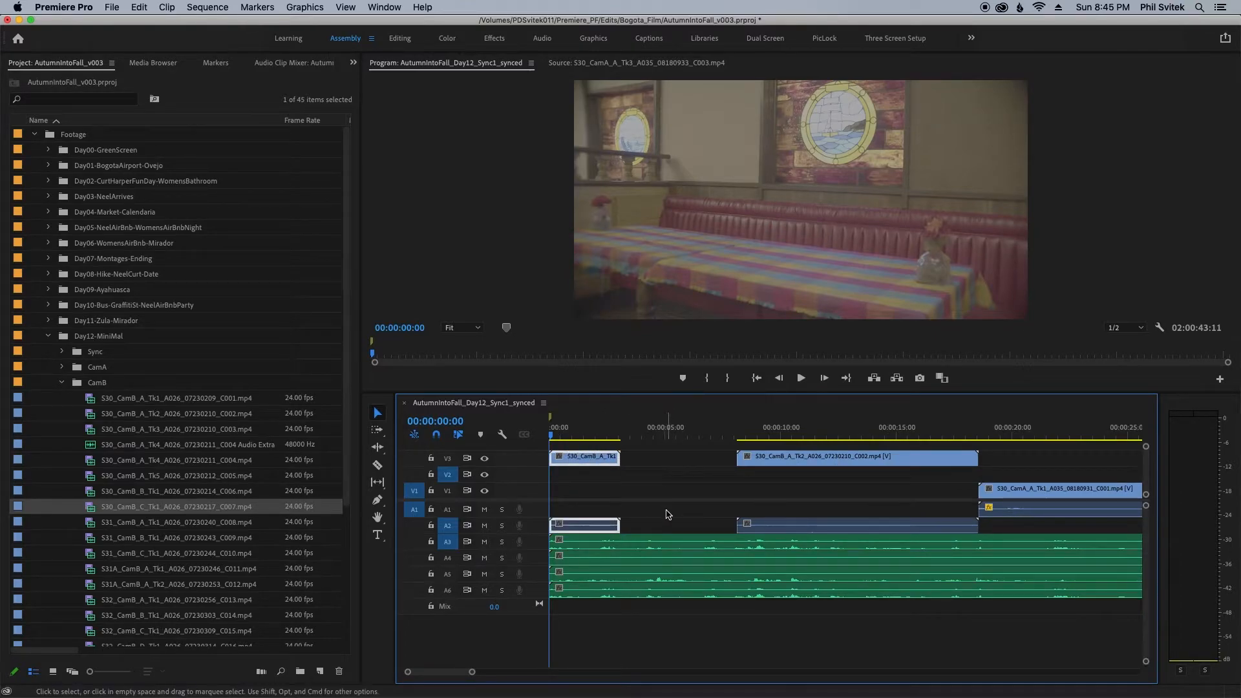
{"action": "left_click", "coordinate": [663, 548]}
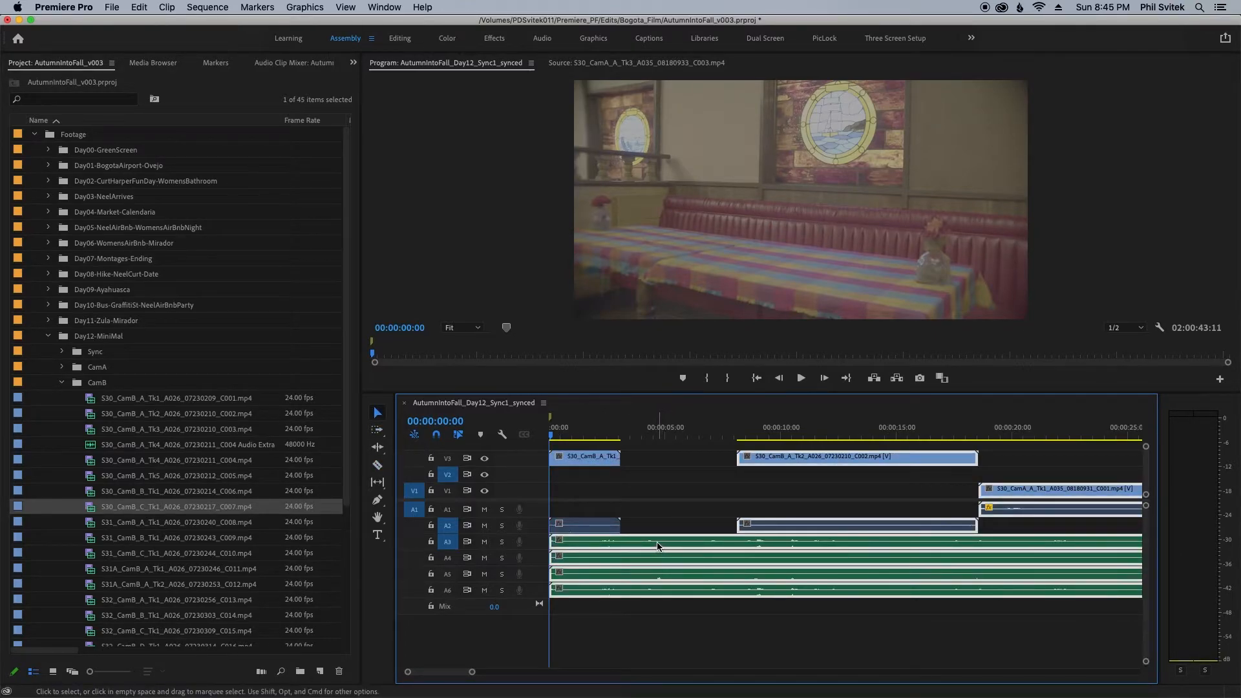
{"action": "left_click_drag", "start_coordinate": [648, 547], "coordinate": [722, 546]}
Move the opening S30_CamB_A_Tk1 clip from V3 down to V2, keeping its start at 00:00:00:00
{"action": "left_click", "coordinate": [675, 477]}
{"action": "mouse_move", "coordinate": [589, 433]}
{"action": "left_mouse_down"}
{"action": "mouse_move", "coordinate": [567, 435]}
{"action": "mouse_move", "coordinate": [609, 435]}
{"action": "left_mouse_up"}
{"action": "left_click", "coordinate": [637, 470]}
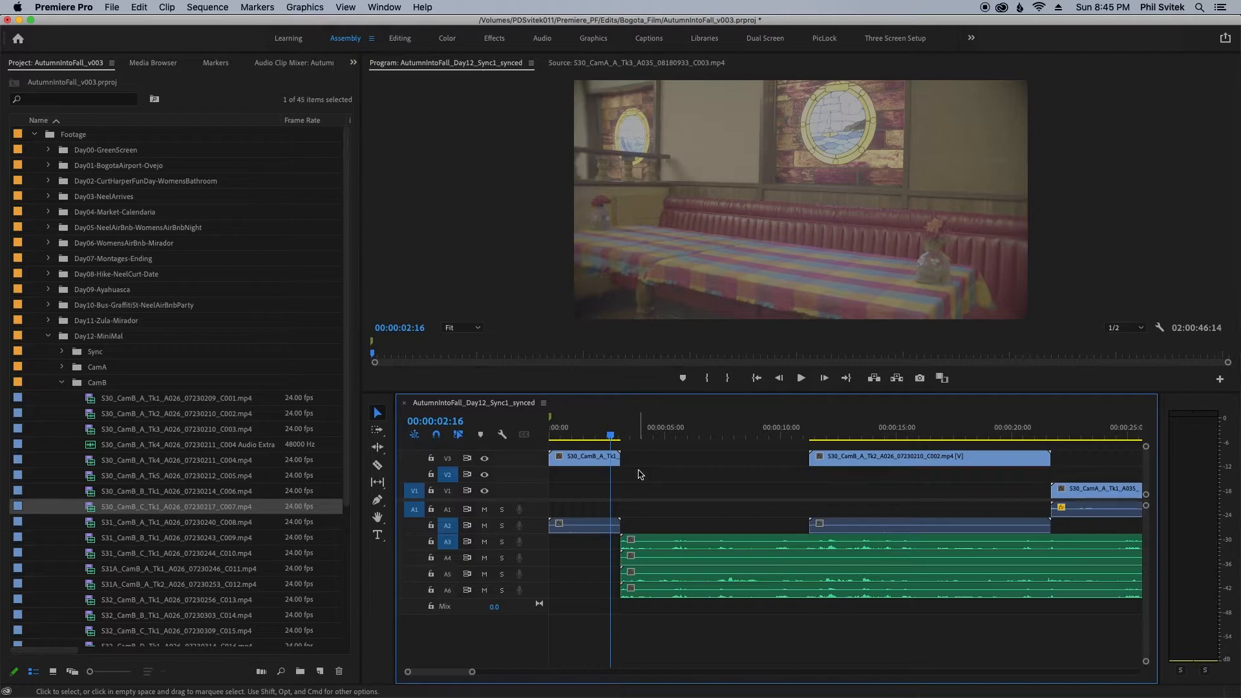
{"action": "key", "text": "="}
{"action": "left_click", "coordinate": [629, 461]}
{"action": "left_click_drag", "start_coordinate": [628, 462], "coordinate": [631, 475]}
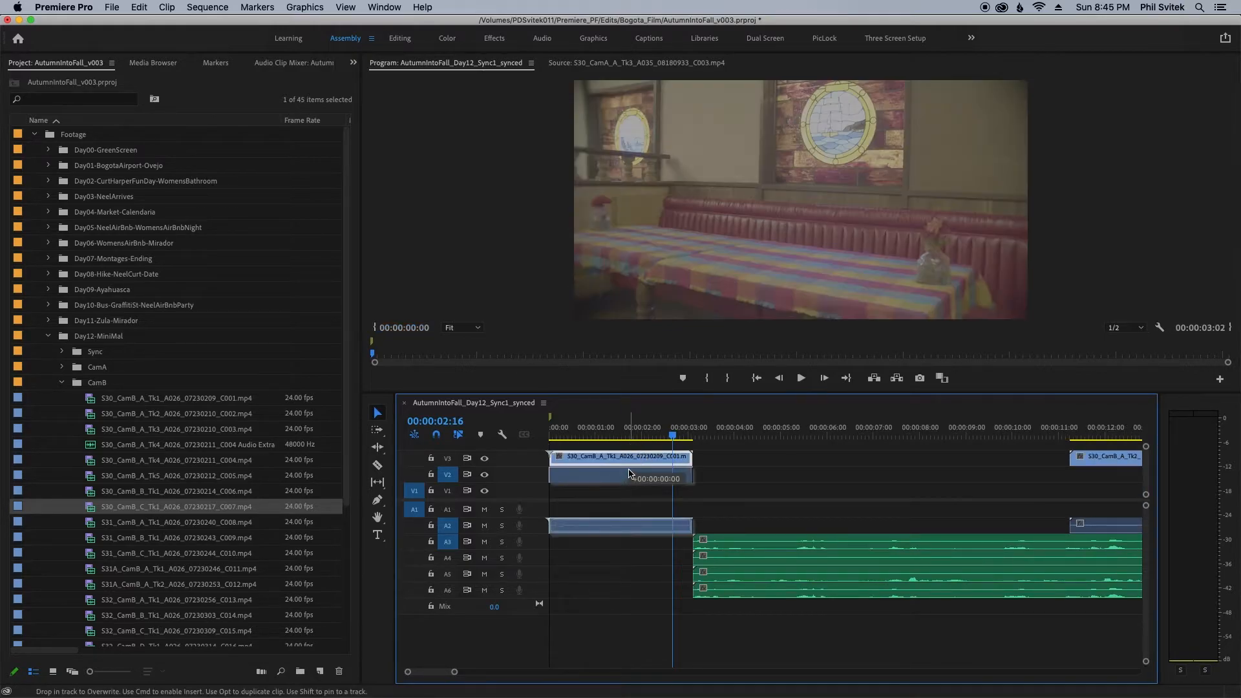
Move the first pasted clip after the copied H8 audio, S30_CamB_A_Tk2, back over the H8 tracks near 01:52:10, selecting it with them
{"action": "key", "text": "minus"}
{"action": "key", "text": "minus"}
{"action": "key", "text": "minus"}
{"action": "key", "text": "minus"}
{"action": "key", "text": "minus"}
{"action": "key", "text": "minus"}
{"action": "key", "text": "minus"}
{"action": "key", "text": "minus"}
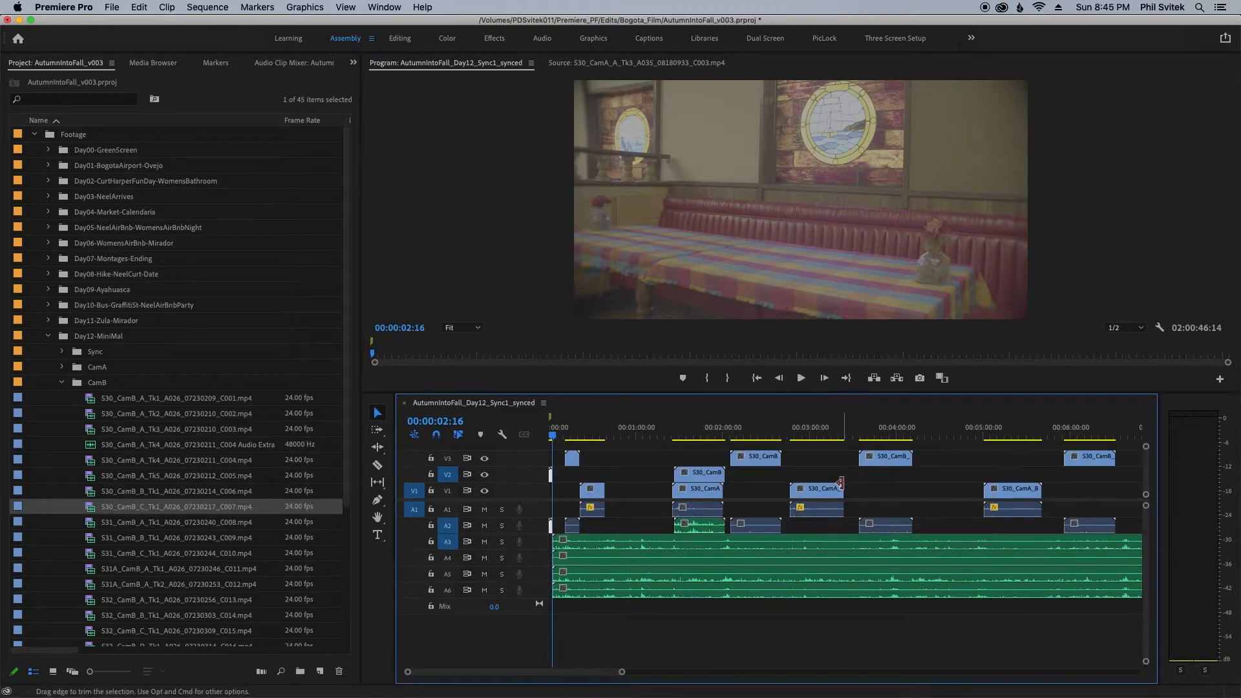
{"action": "key", "text": "minus"}
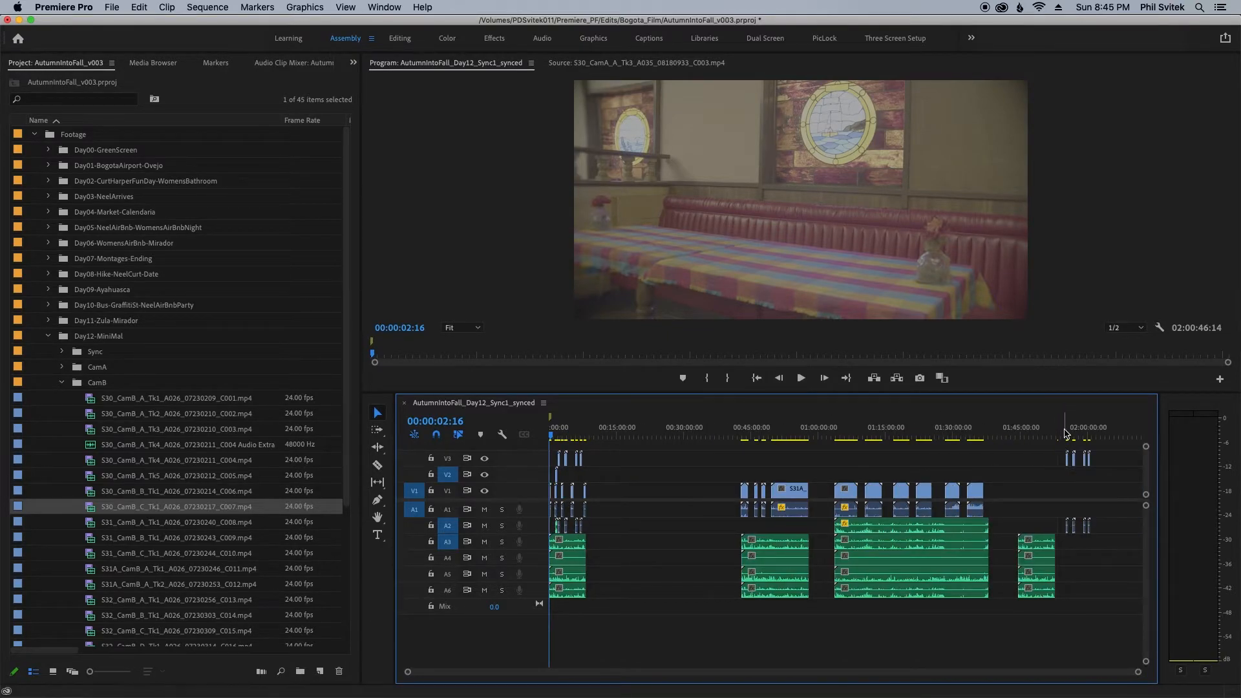
{"action": "left_click", "coordinate": [1062, 428]}
{"action": "key", "text": "equal"}
{"action": "key", "text": "equal"}
{"action": "key", "text": "equal"}
{"action": "key", "text": "equal"}
{"action": "left_click_drag", "start_coordinate": [732, 451], "coordinate": [788, 527]}
{"action": "left_click_drag", "start_coordinate": [766, 460], "coordinate": [709, 610]}
Try to synchronize the pasted S30_CamB_A_Tk2 with the four copied H8 tracks by audio
{"action": "right_click", "coordinate": [698, 569]}
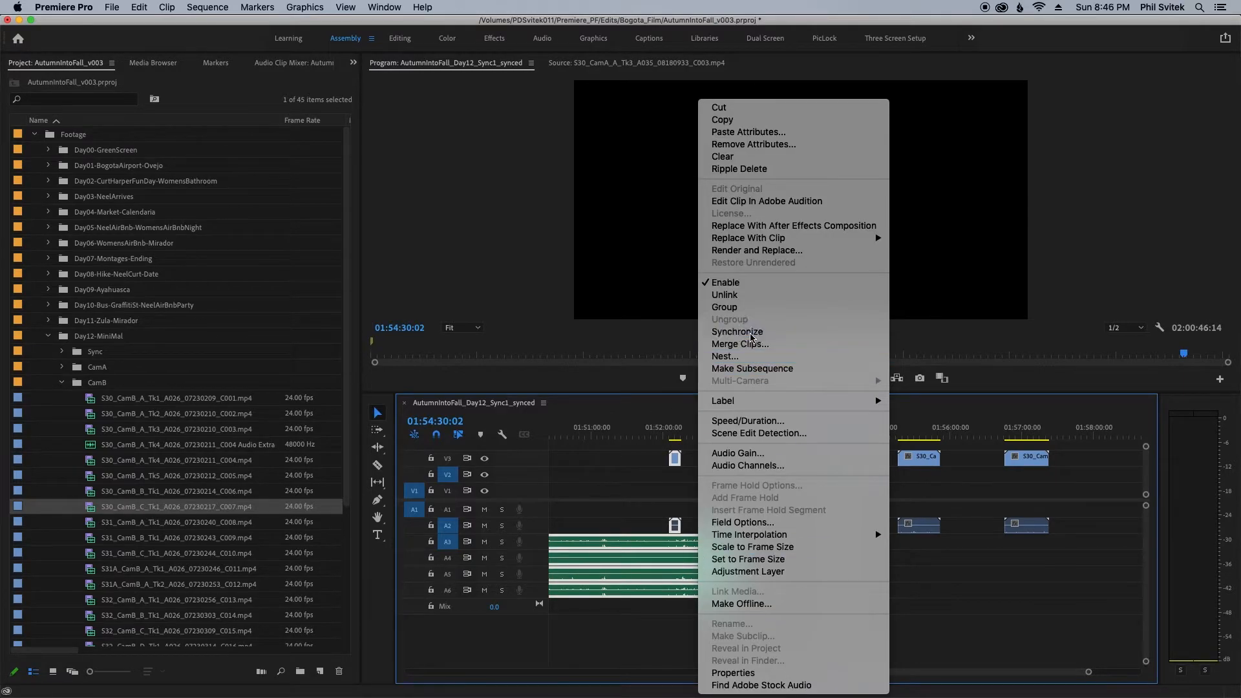
{"action": "left_click", "coordinate": [738, 331]}
{"action": "left_click", "coordinate": [653, 421]}
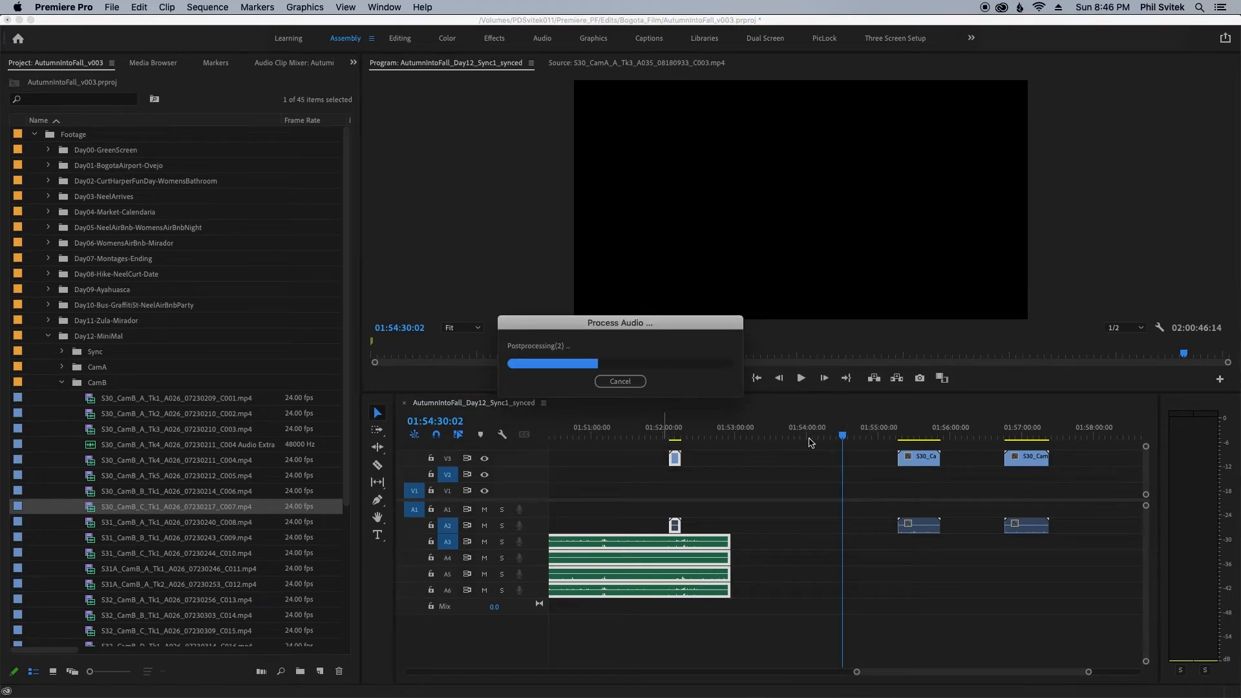
{"action": "left_click", "coordinate": [750, 380]}
Cut the pasted S30_CamB_A_Tk2 and insert it on V2 at 00:00:03:03, directly after S30_CamB_A_Tk1, shifting everything else later
{"action": "left_click_drag", "start_coordinate": [630, 450], "coordinate": [706, 524]}
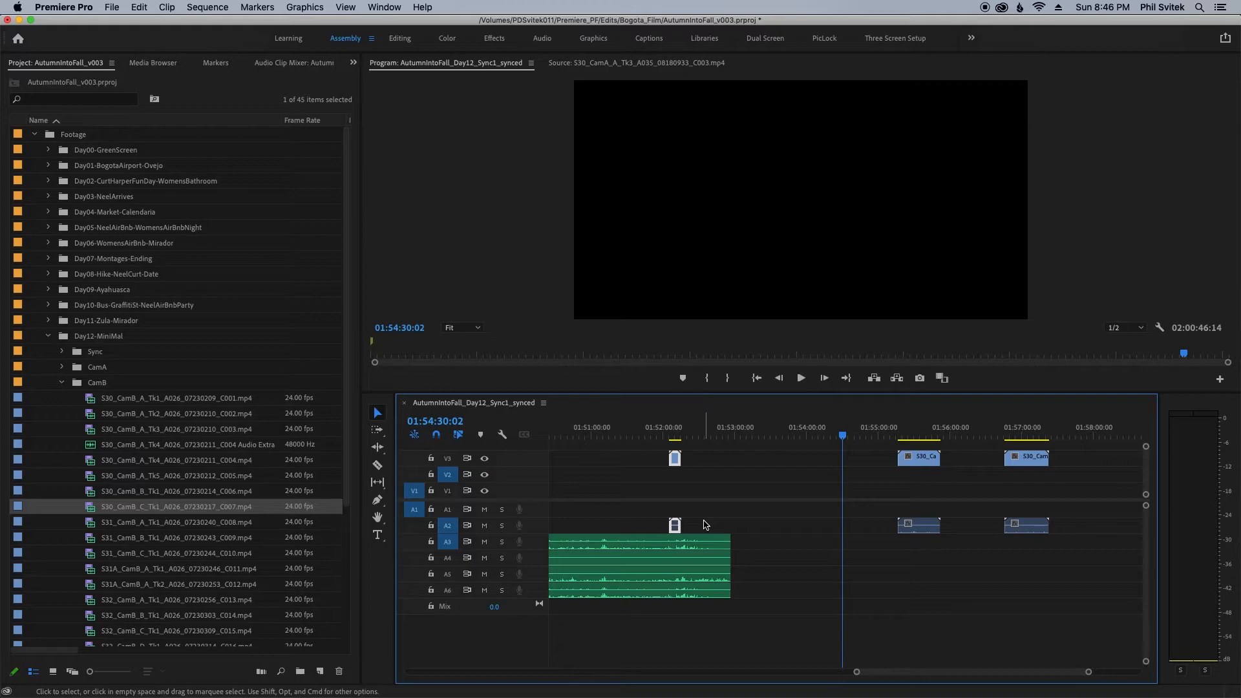
{"action": "key", "text": "Home"}
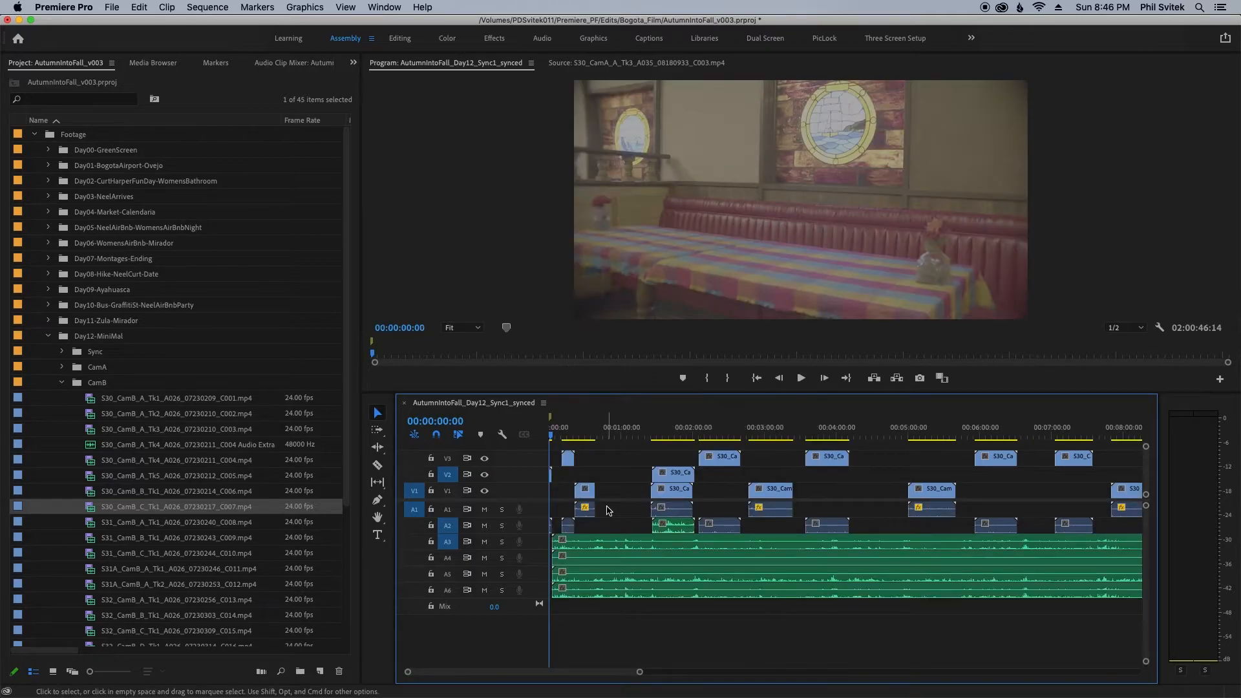
{"action": "key", "text": "Down"}
{"action": "key", "text": "equal"}
{"action": "key", "text": "equal"}
{"action": "key", "text": "equal"}
{"action": "key", "text": "equal"}
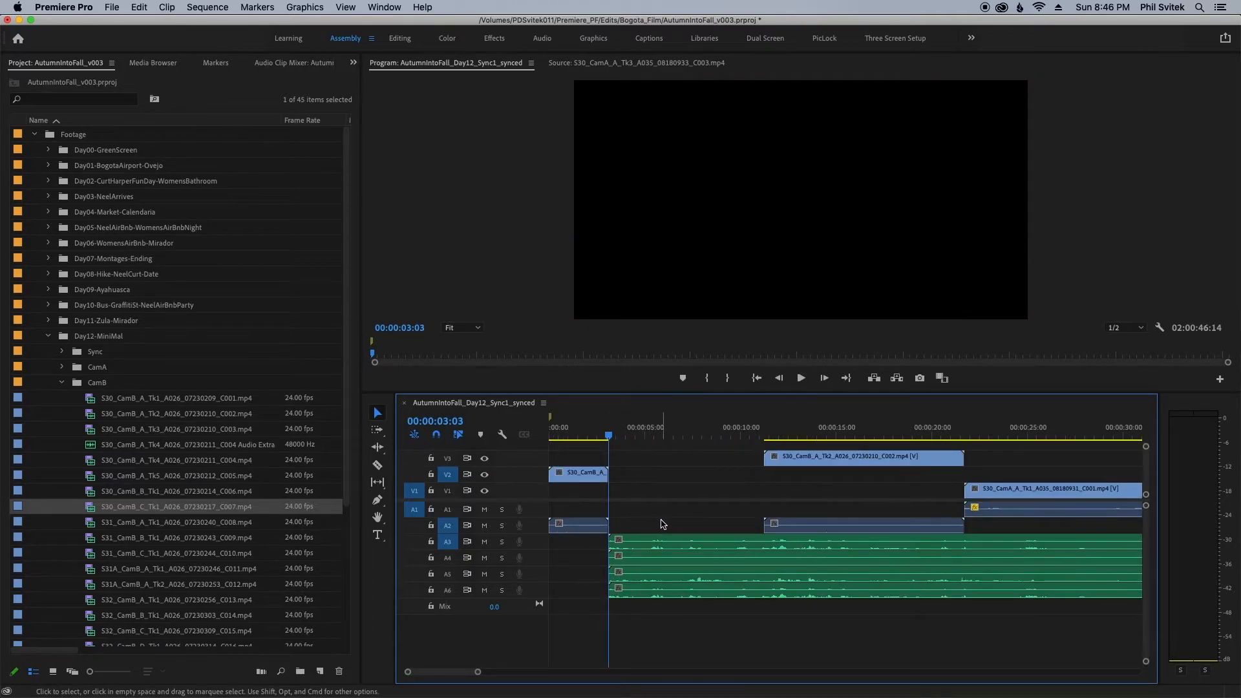
{"action": "key", "text": "super+shift+v"}
{"action": "left_click", "coordinate": [678, 572]}
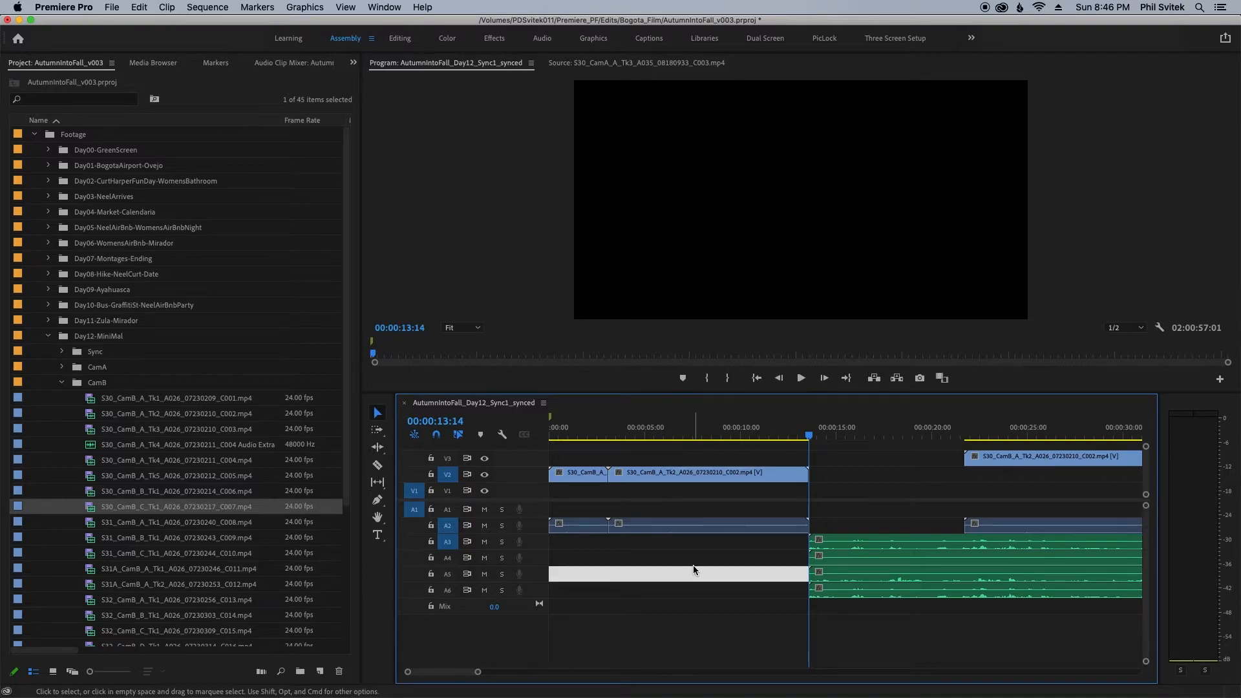
Move the next pasted clip, S30_CamB_A_Tk4, over the copied H8 tracks near 01:49:00 and select it together with them
{"action": "key", "text": "minus"}
{"action": "key", "text": "minus"}
{"action": "key", "text": "minus"}
{"action": "key", "text": "minus"}
{"action": "key", "text": "minus"}
{"action": "key", "text": "minus"}
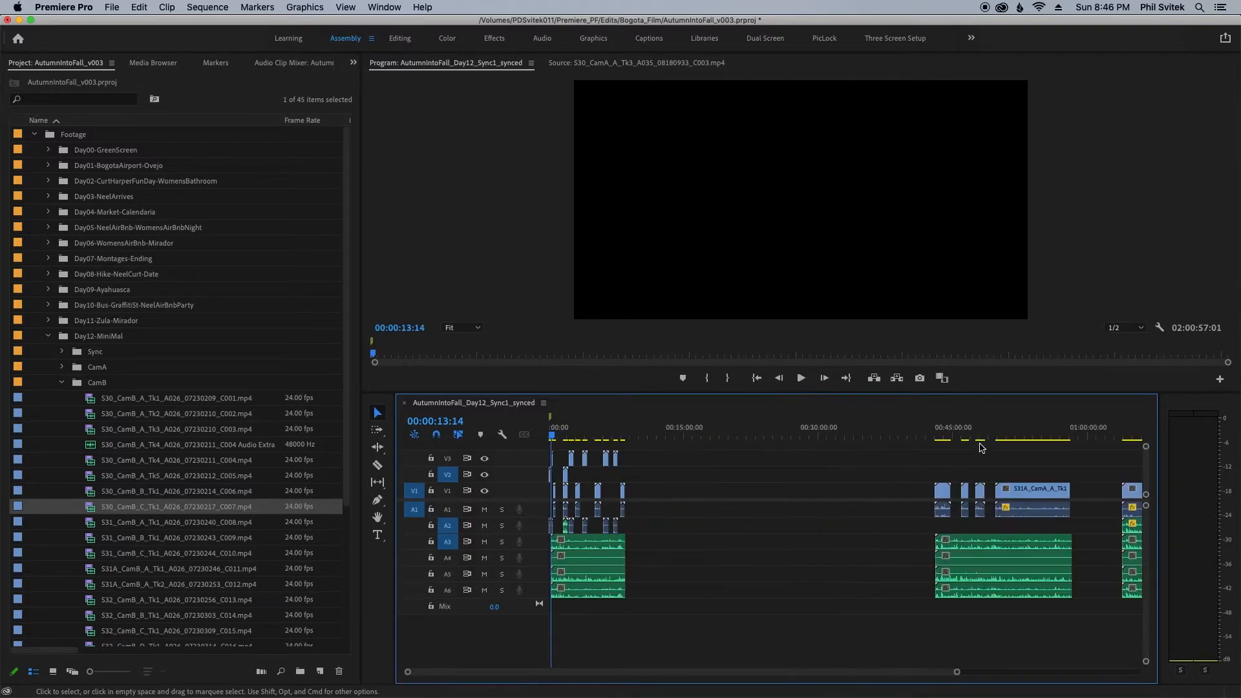
{"action": "left_click", "coordinate": [1058, 431]}
{"action": "key", "text": "equal"}
{"action": "key", "text": "equal"}
{"action": "key", "text": "equal"}
{"action": "left_click_drag", "start_coordinate": [892, 449], "coordinate": [954, 523]}
{"action": "left_click_drag", "start_coordinate": [935, 456], "coordinate": [738, 573]}
Try to synchronize the pasted S30_CamB_A_Tk4 with the four copied H8 tracks using audio track channel 1
{"action": "right_click", "coordinate": [730, 590]}
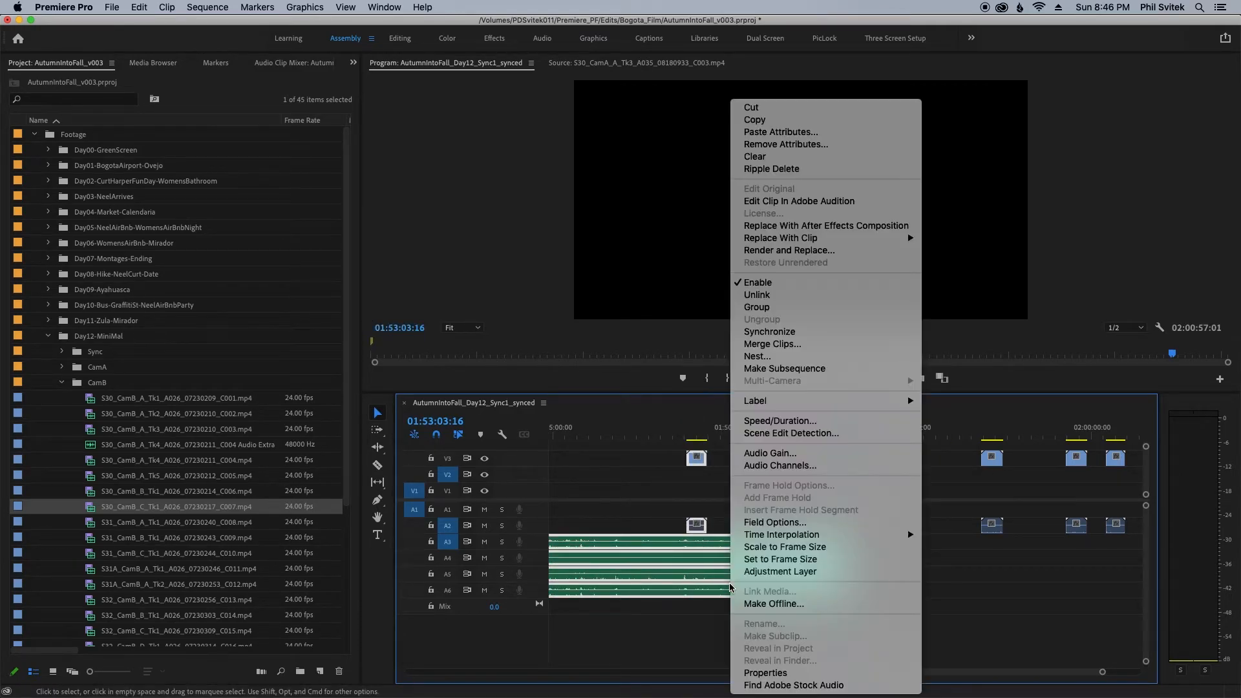
{"action": "left_click", "coordinate": [769, 331]}
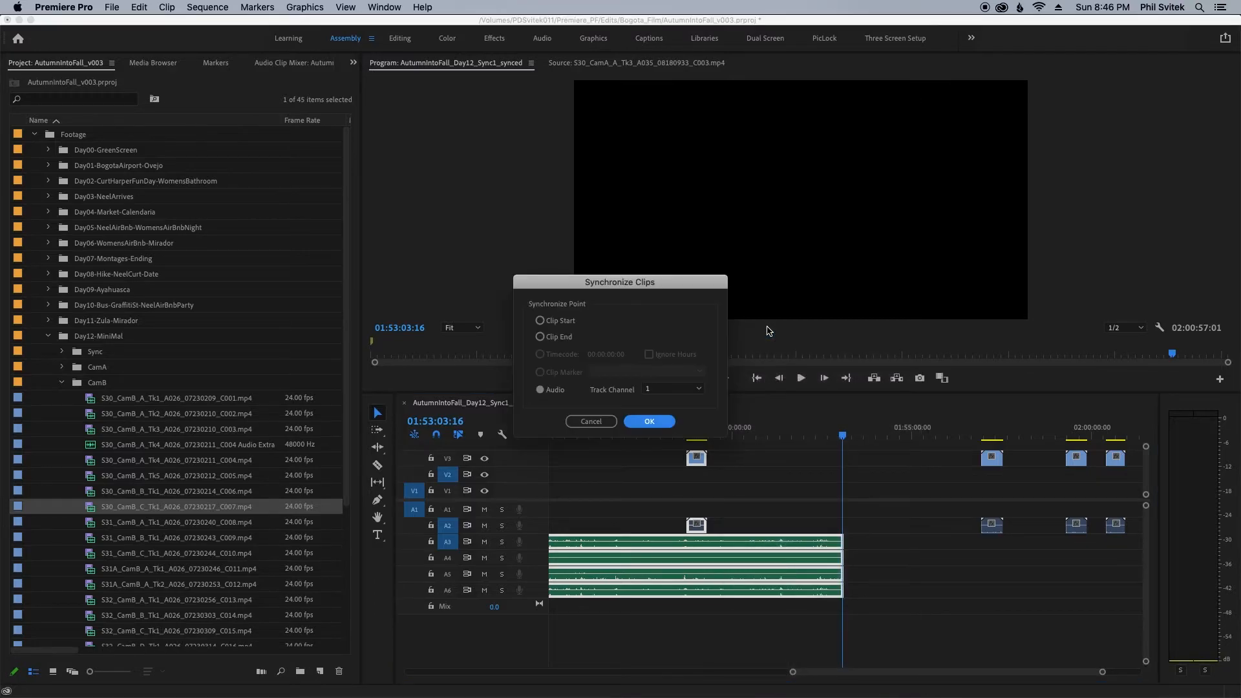
{"action": "key", "text": "Return"}
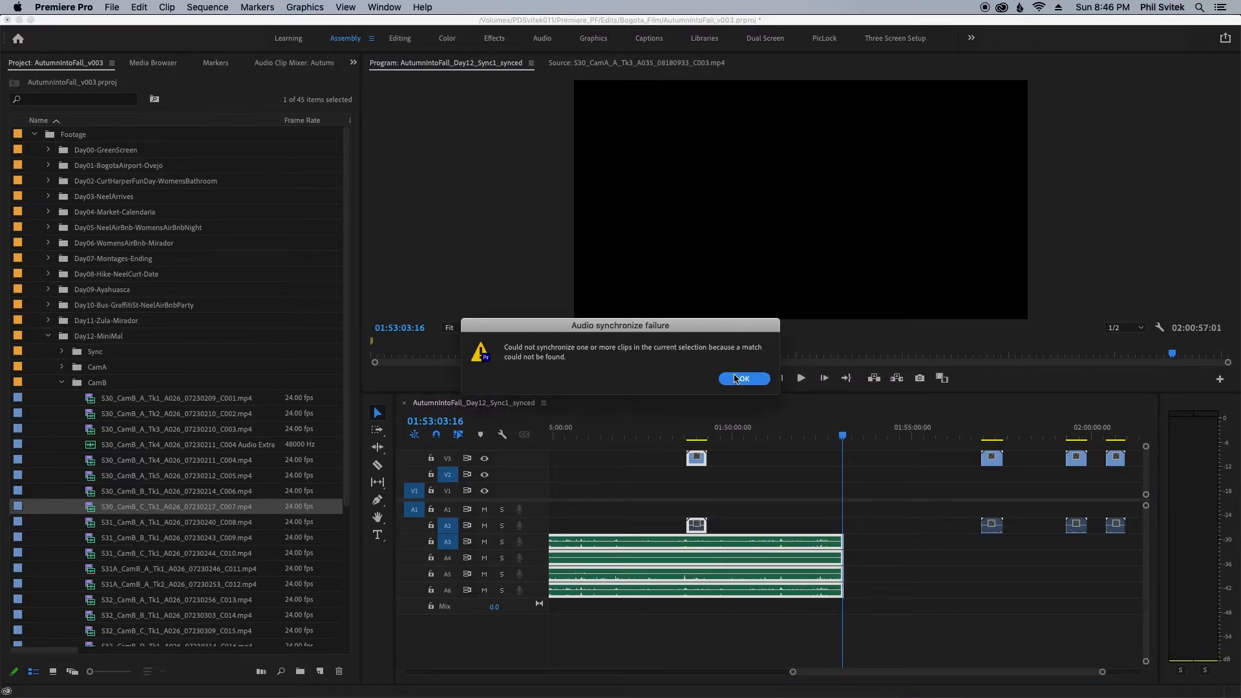
{"action": "left_click", "coordinate": [742, 379]}
{"action": "left_click", "coordinate": [729, 500]}
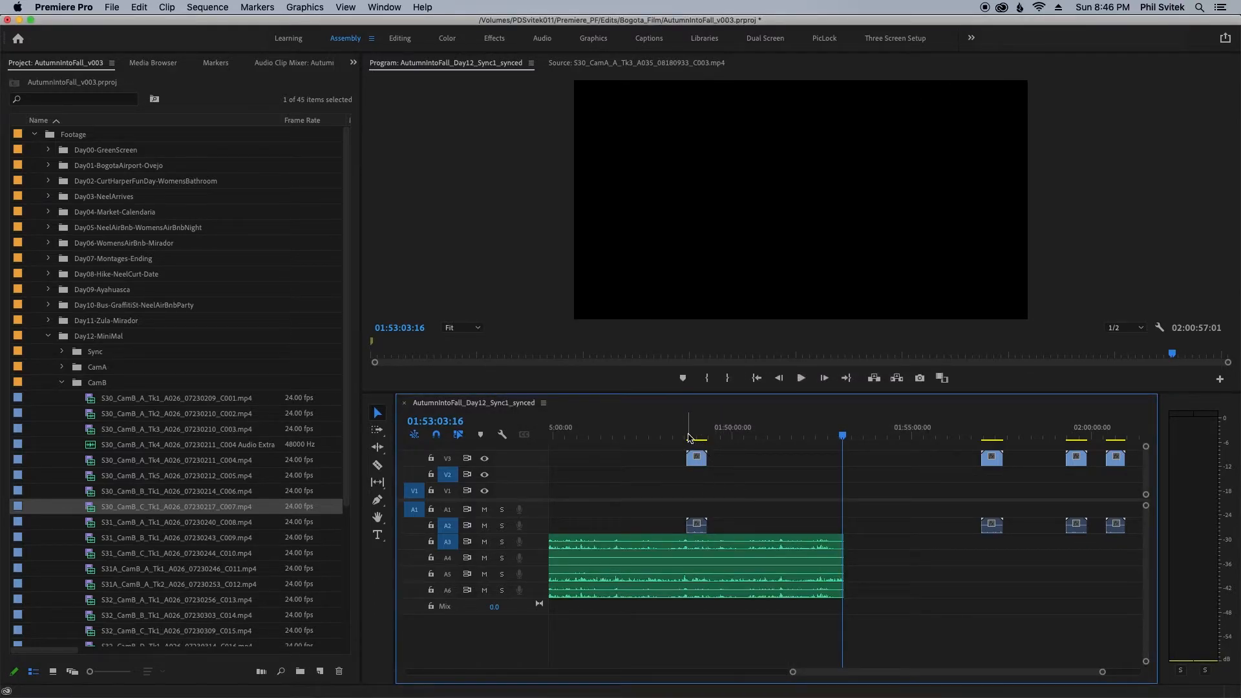
Open the pasted S30_CamB_A_Tk4 clip's audio for editing in Adobe Audition
{"action": "left_click", "coordinate": [696, 436]}
{"action": "left_click_drag", "start_coordinate": [697, 433], "coordinate": [698, 434]}
{"action": "key", "text": "equal"}
{"action": "key", "text": "equal"}
{"action": "left_click_drag", "start_coordinate": [780, 471], "coordinate": [830, 519]}
{"action": "right_click", "coordinate": [835, 526]}
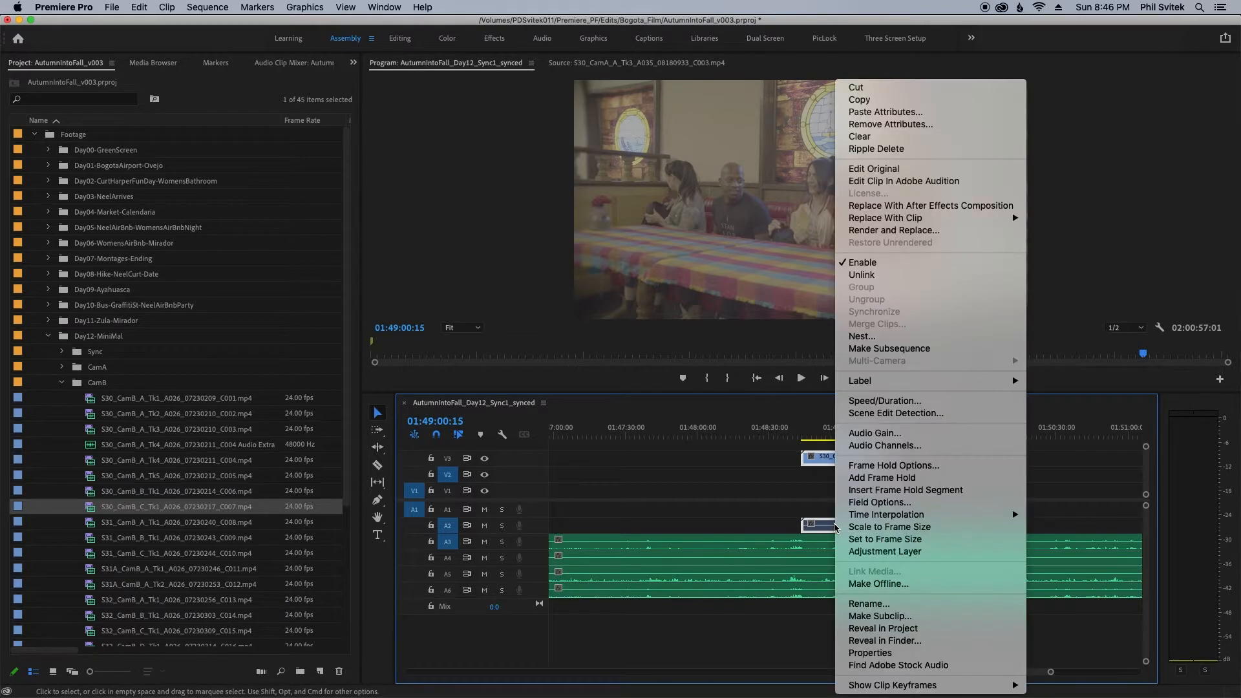
{"action": "left_click", "coordinate": [890, 183]}
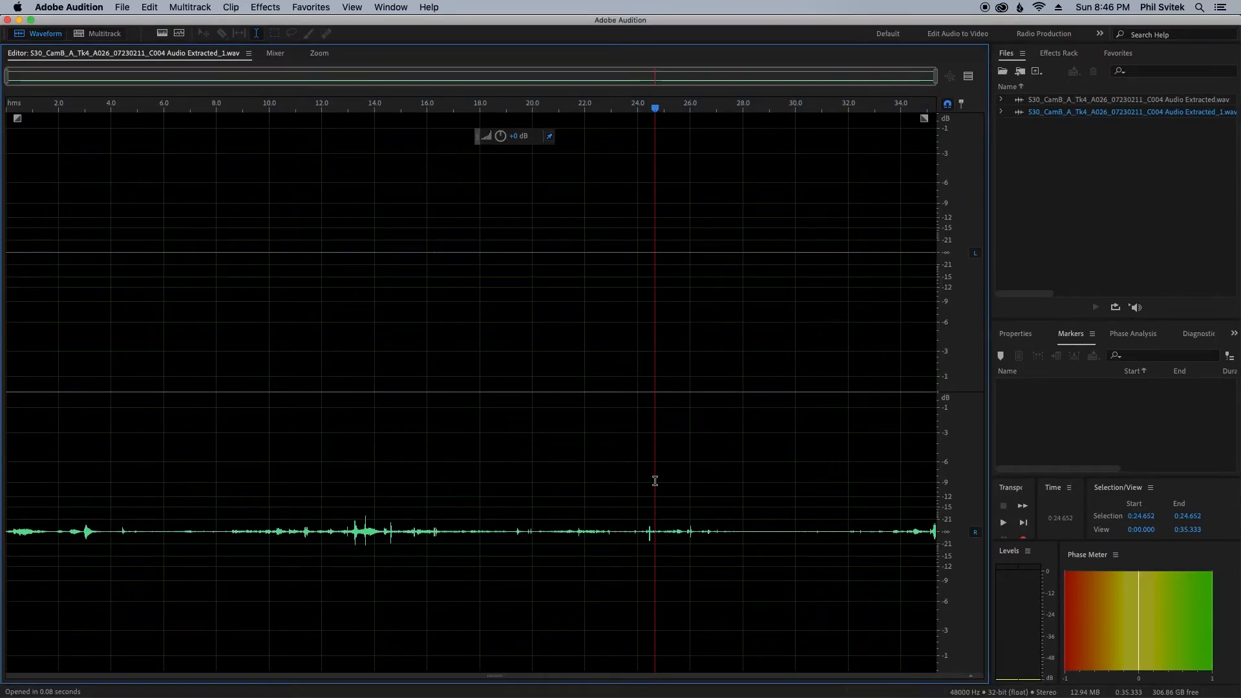
Copy the right channel's waveform of the extracted Tk4 audio into the silent left channel
{"action": "key", "text": "super+a"}
{"action": "key", "text": "super+c"}
{"action": "key", "text": "Up"}
{"action": "key", "text": "Up"}
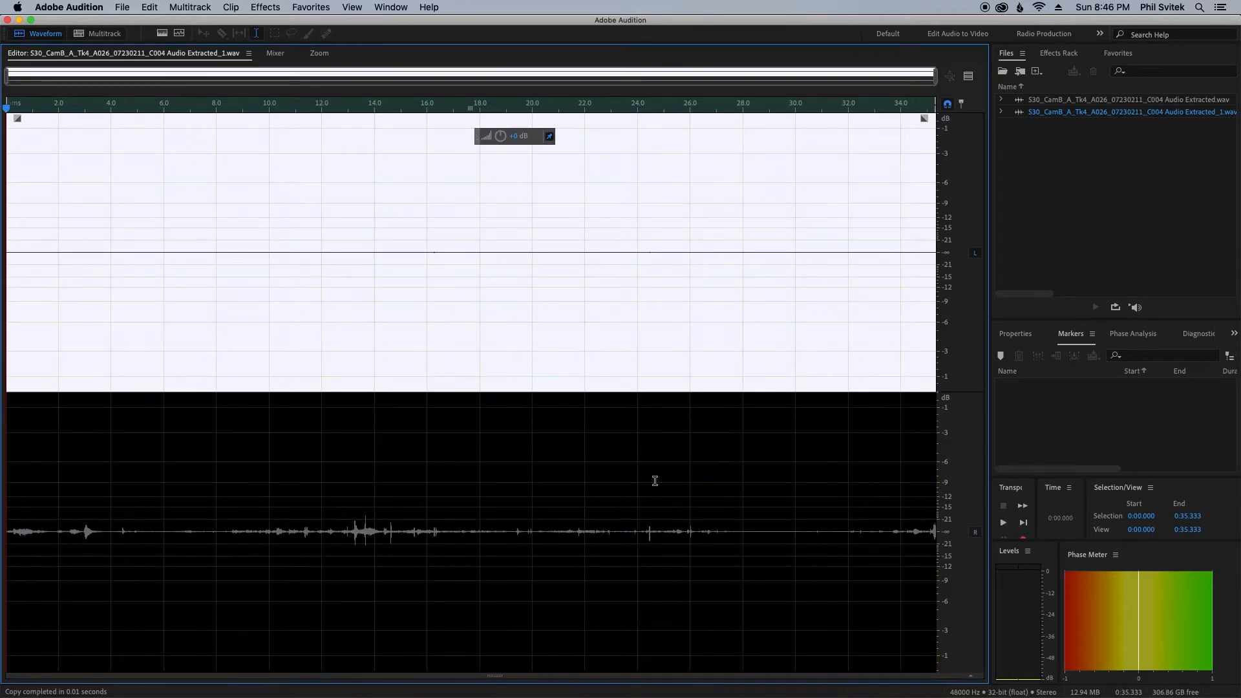
{"action": "key", "text": "super+v"}
{"action": "key", "text": "Down"}
{"action": "left_click", "coordinate": [619, 480]}
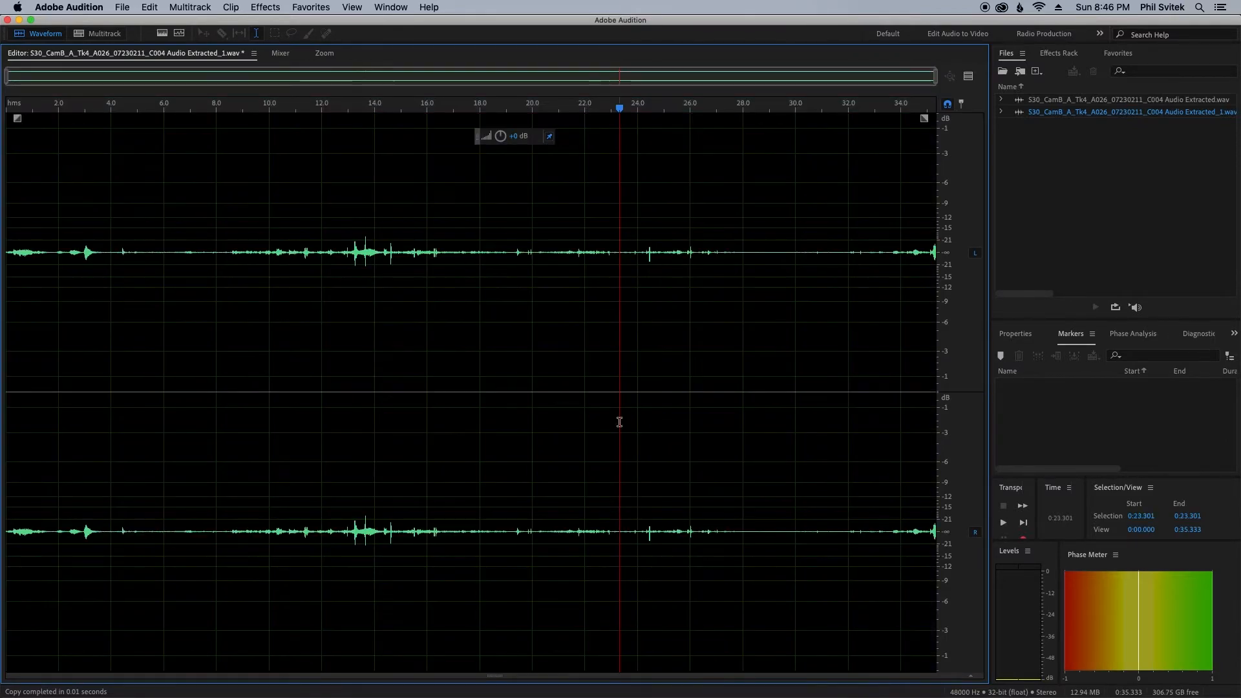
Amplify both channels of the extracted Tk4 audio by 20 dB and save the file
{"action": "type", "text": "20"}
{"action": "key", "text": "Return"}
{"action": "left_click", "coordinate": [457, 202]}
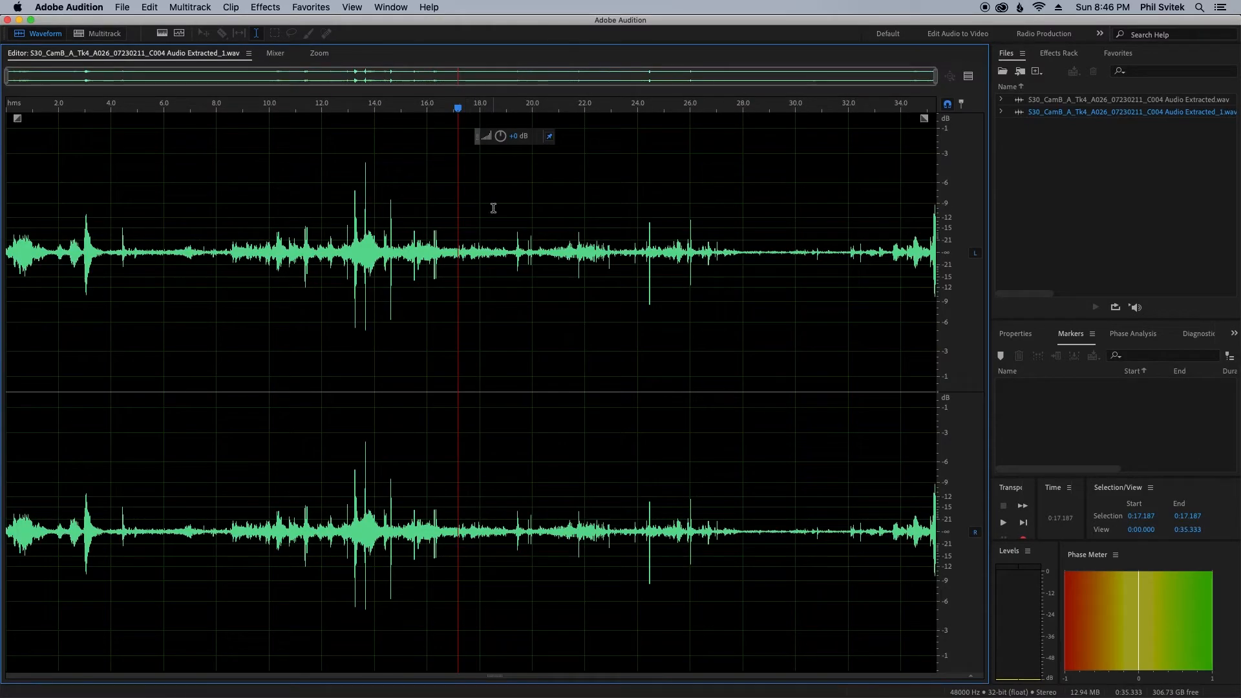
Switch back to Premiere Pro and synchronize the boosted S30_CamB_A_Tk4 with the four copied H8 tracks by audio
{"action": "key", "text": "super+Tab"}
{"action": "left_click", "coordinate": [741, 464]}
{"action": "left_click", "coordinate": [738, 453]}
{"action": "left_click_drag", "start_coordinate": [730, 454], "coordinate": [836, 614]}
{"action": "right_click", "coordinate": [822, 587]}
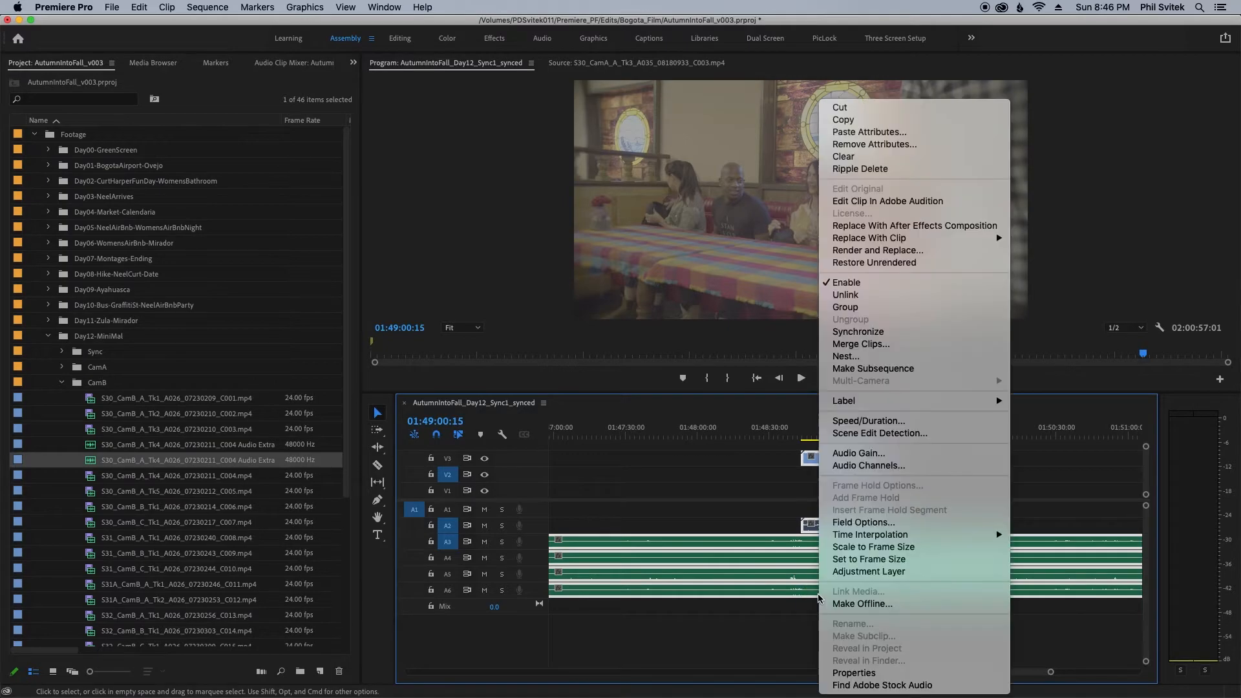
{"action": "left_click", "coordinate": [858, 336]}
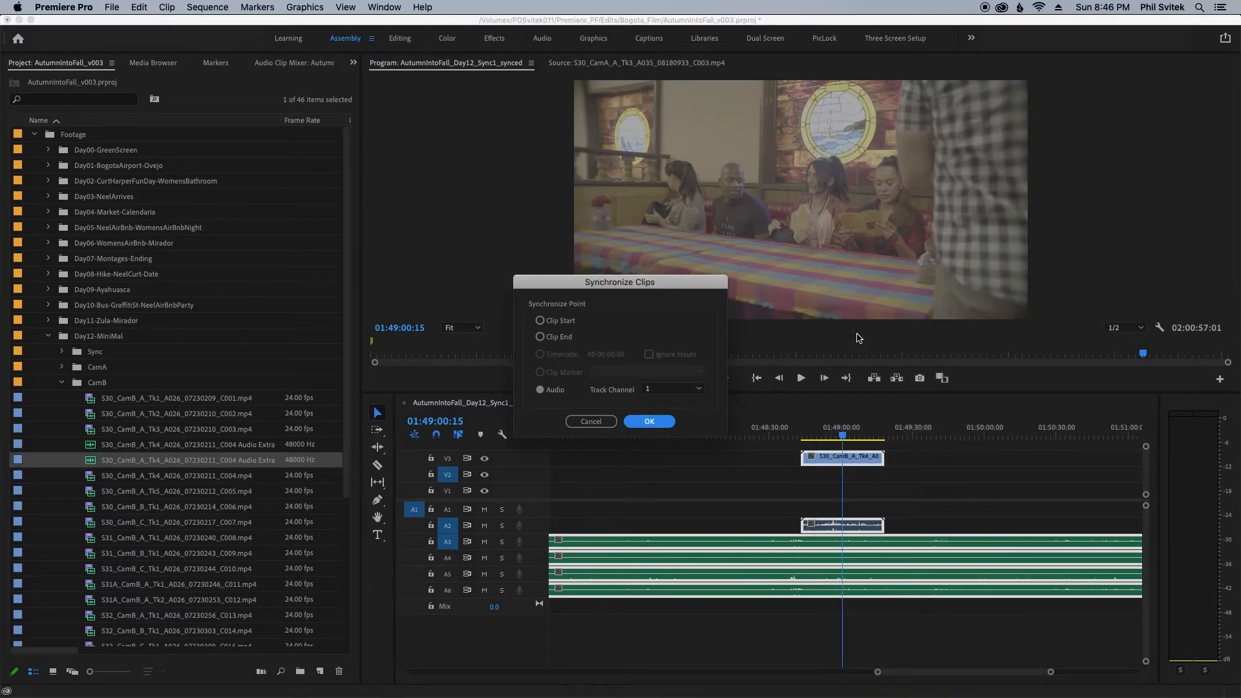
{"action": "key", "text": "Return"}
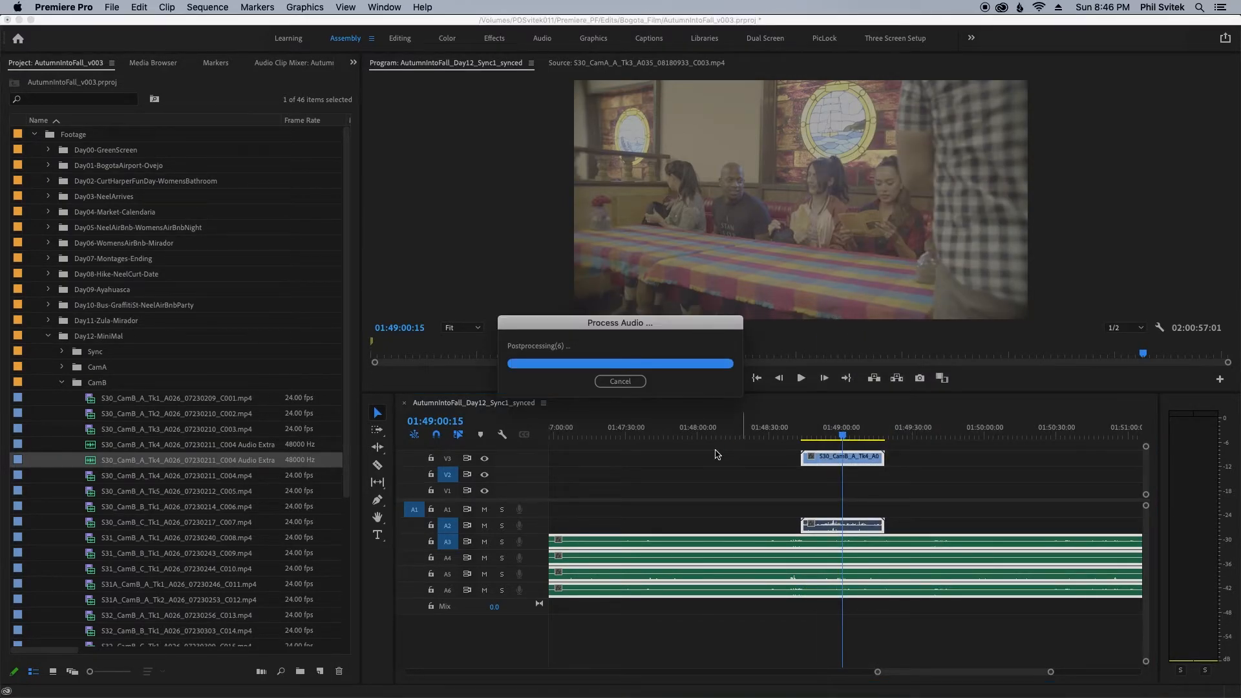
{"action": "left_click", "coordinate": [734, 381]}
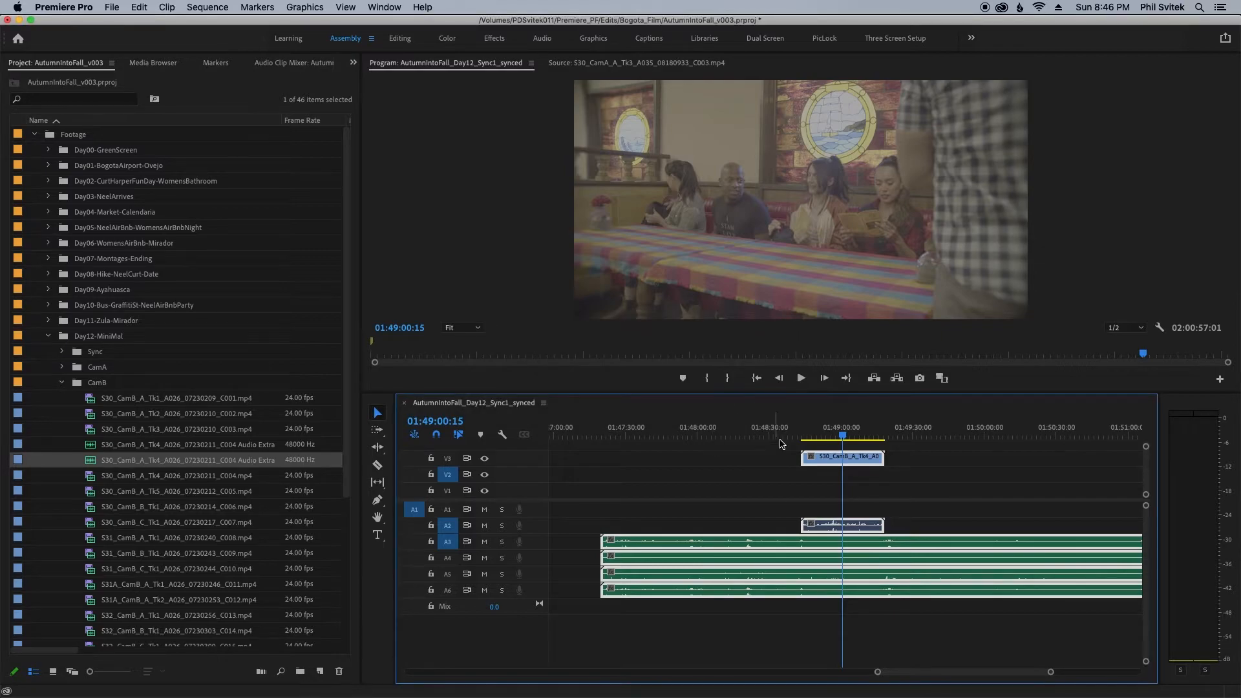
Play the sequence from 01:48:40:22 to check the sync between S30_CamB_A_Tk4 and the H8 audio
{"action": "left_click", "coordinate": [786, 462]}
{"action": "left_click", "coordinate": [796, 432]}
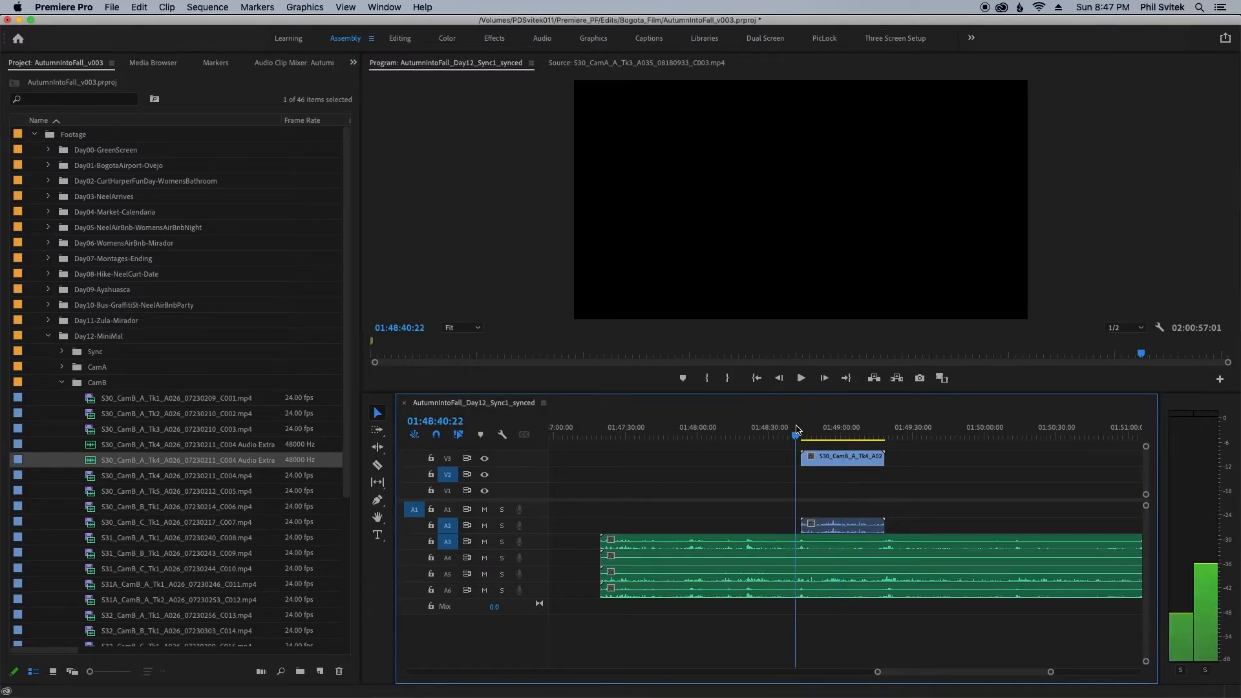
{"action": "key", "text": "space"}
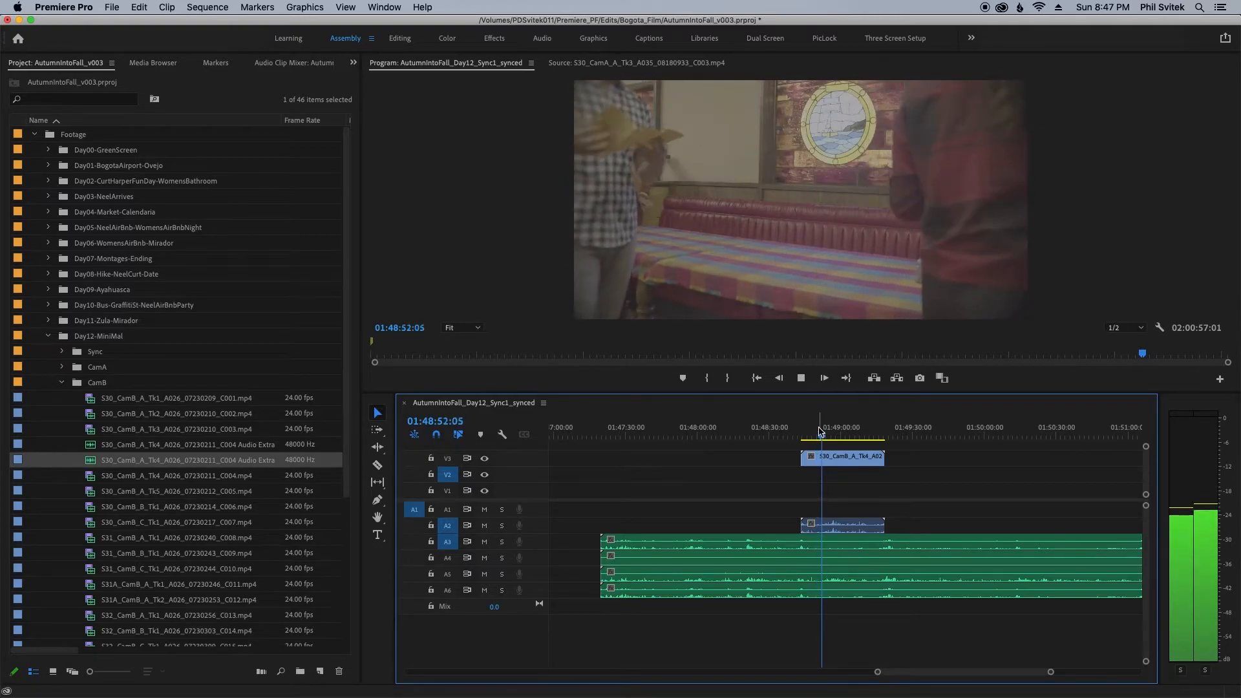
{"action": "key", "text": "space"}
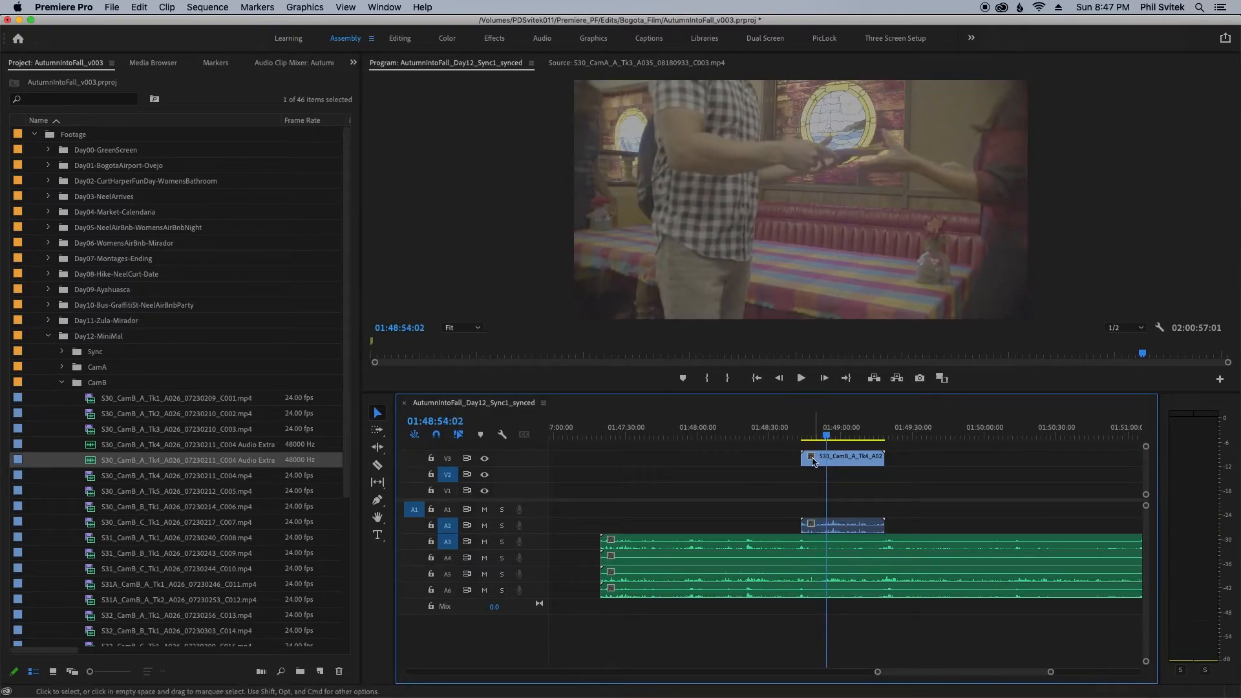
Split the A3 H8 clip at the start of S30_CamB_A_Tk4, move the earlier piece up to A2, and select it with the take
{"action": "key", "text": "c"}
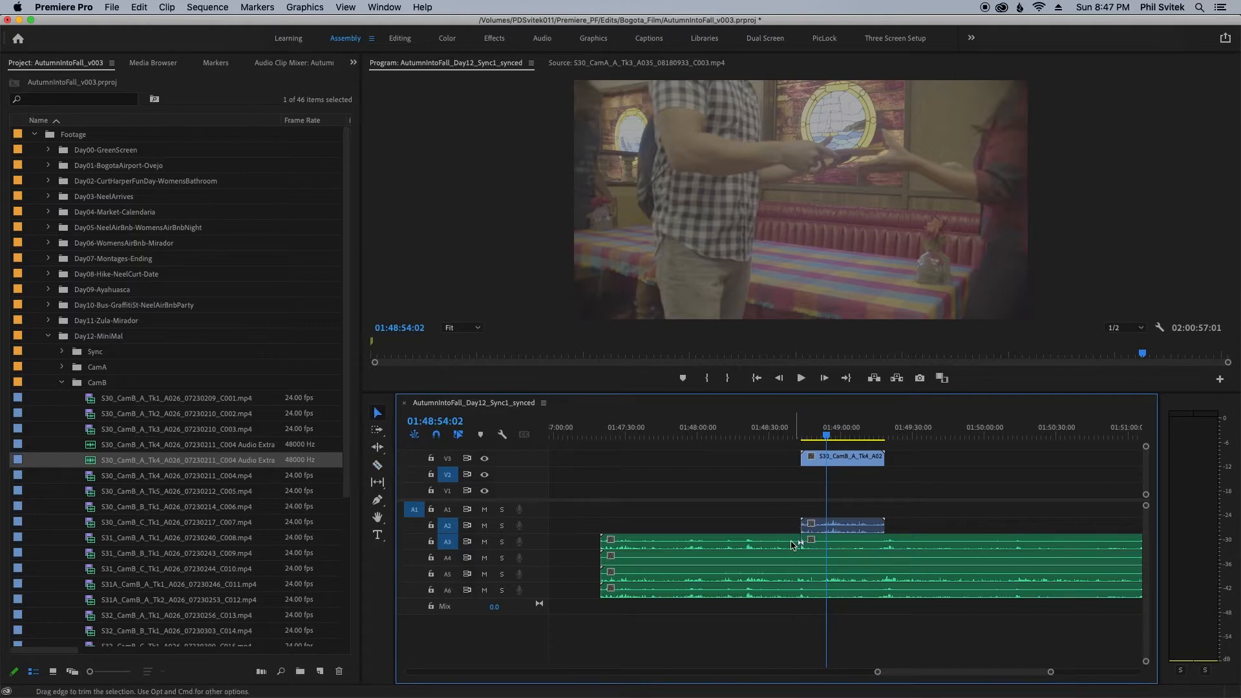
{"action": "left_click_drag", "start_coordinate": [792, 545], "coordinate": [785, 527]}
{"action": "left_click_drag", "start_coordinate": [715, 452], "coordinate": [829, 526]}
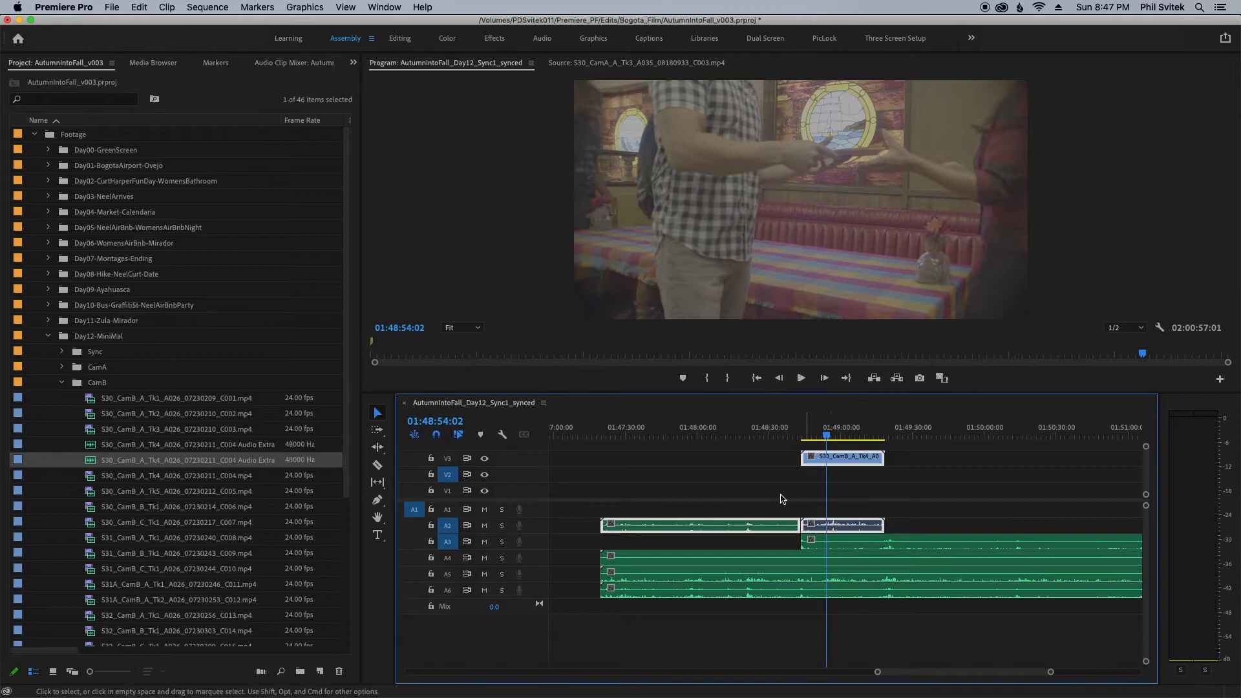
Examine the S30_CamB_A_Tk4 clips placed in the opening section of the sequence
{"action": "key", "text": "minus"}
{"action": "key", "text": "minus"}
{"action": "key", "text": "minus"}
{"action": "key", "text": "minus"}
{"action": "key", "text": "minus"}
{"action": "left_click", "coordinate": [554, 432]}
{"action": "key", "text": "equal"}
{"action": "key", "text": "equal"}
{"action": "key", "text": "equal"}
{"action": "key", "text": "equal"}
{"action": "key", "text": "equal"}
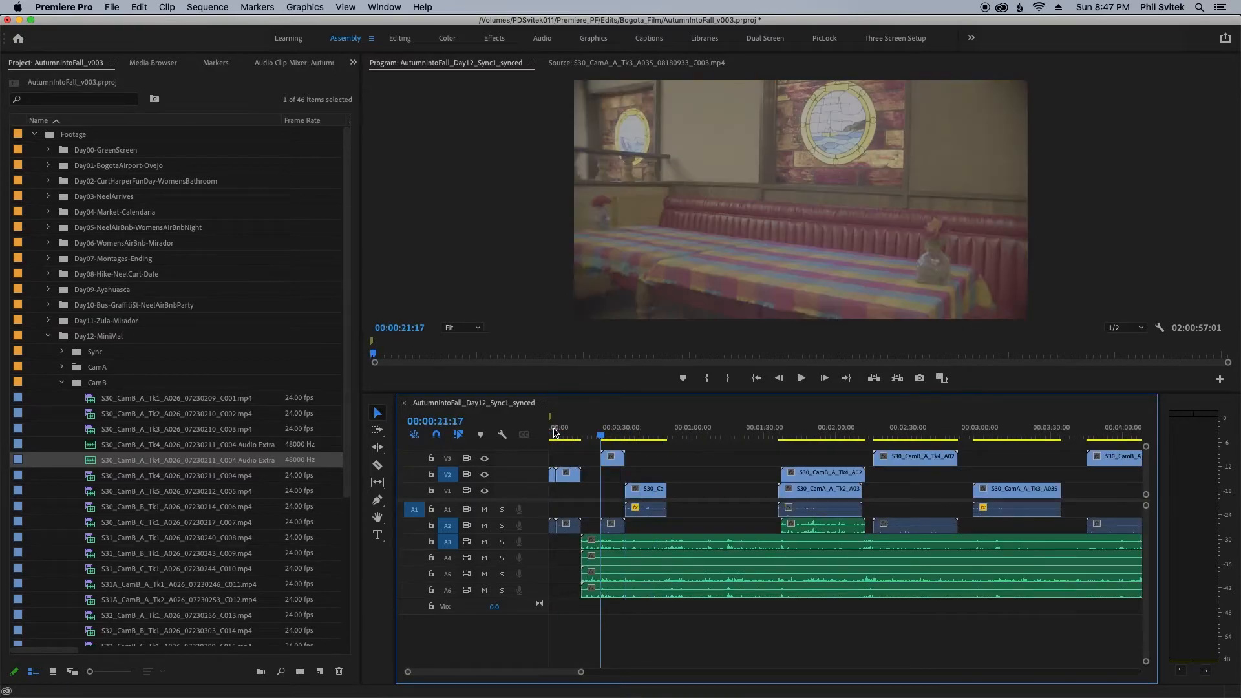
{"action": "key", "text": "Up"}
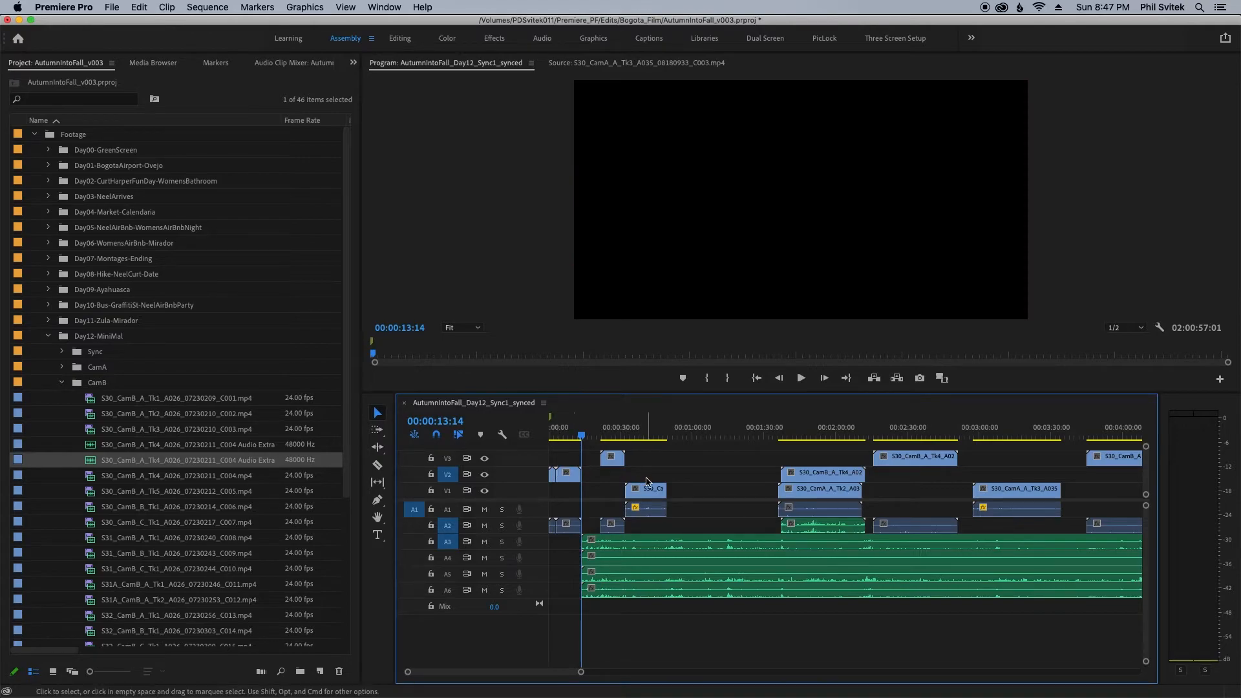
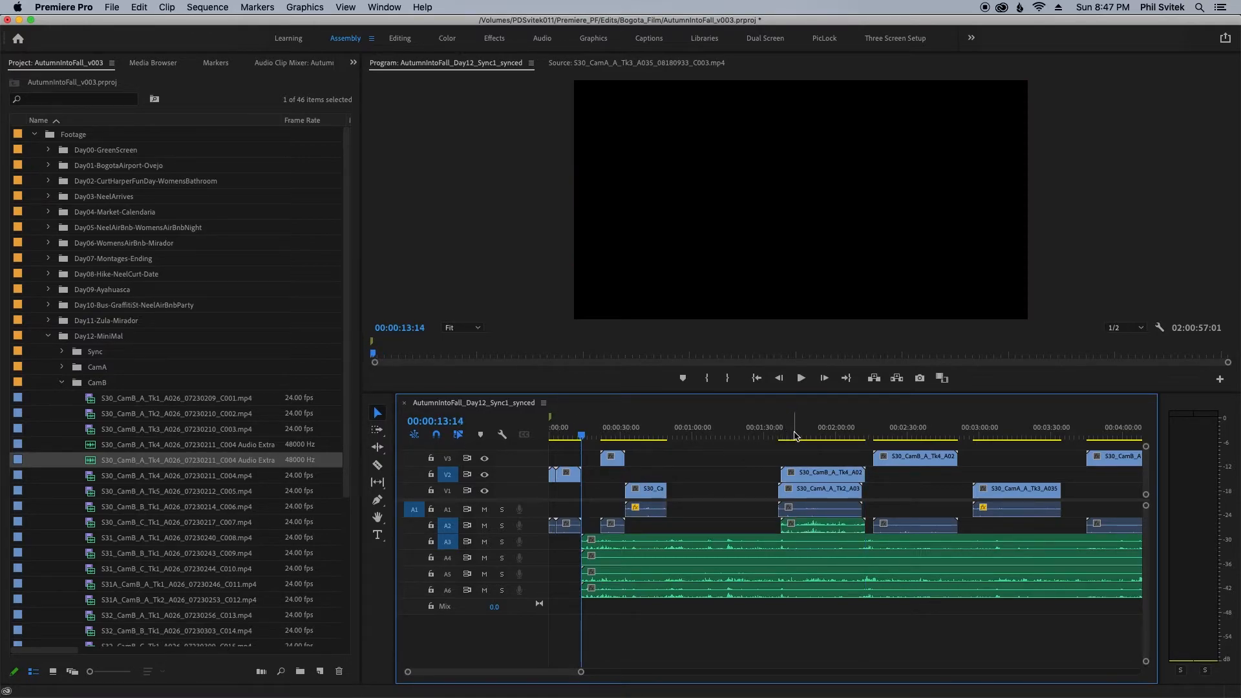
Delete the S30_CamB_A_Tk4 copy near 01:48:54 with the loose H8 piece on A2, and extend the A3 H8 clip back to match the other tracks' start
{"action": "key", "text": "minus"}
{"action": "key", "text": "minus"}
{"action": "key", "text": "minus"}
{"action": "key", "text": "minus"}
{"action": "key", "text": "minus"}
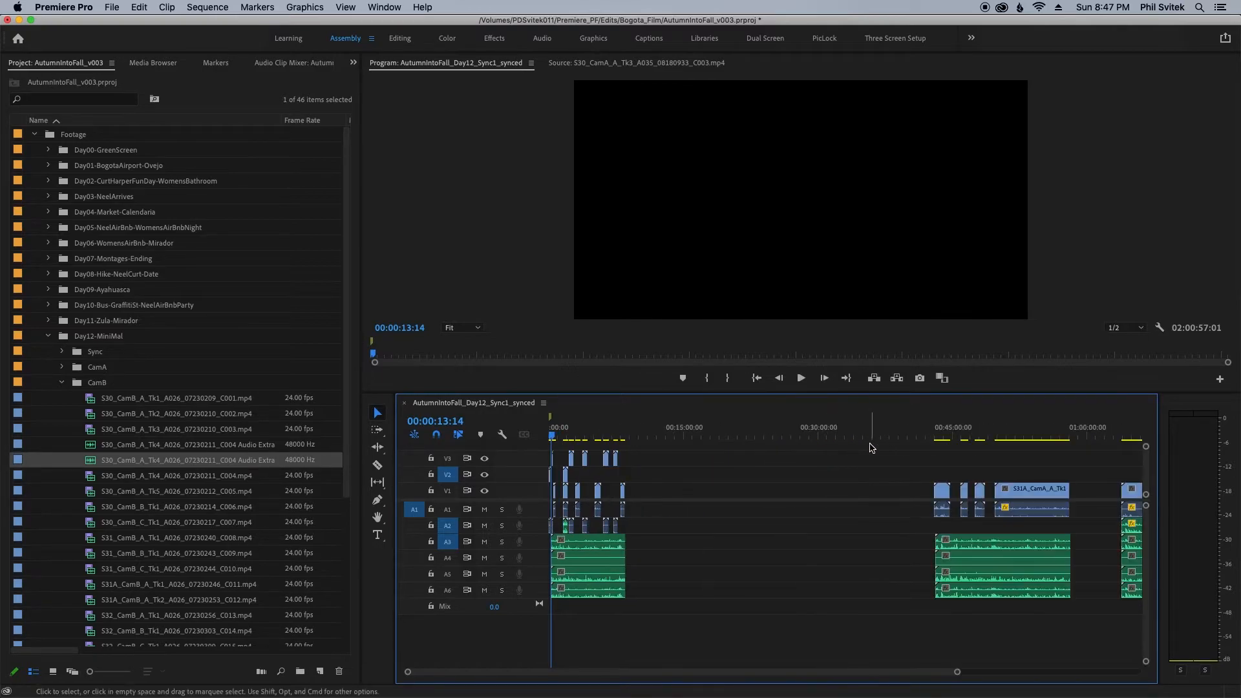
{"action": "left_click", "coordinate": [1036, 433]}
{"action": "key", "text": "equal"}
{"action": "key", "text": "equal"}
{"action": "key", "text": "equal"}
{"action": "key", "text": "equal"}
{"action": "key", "text": "equal"}
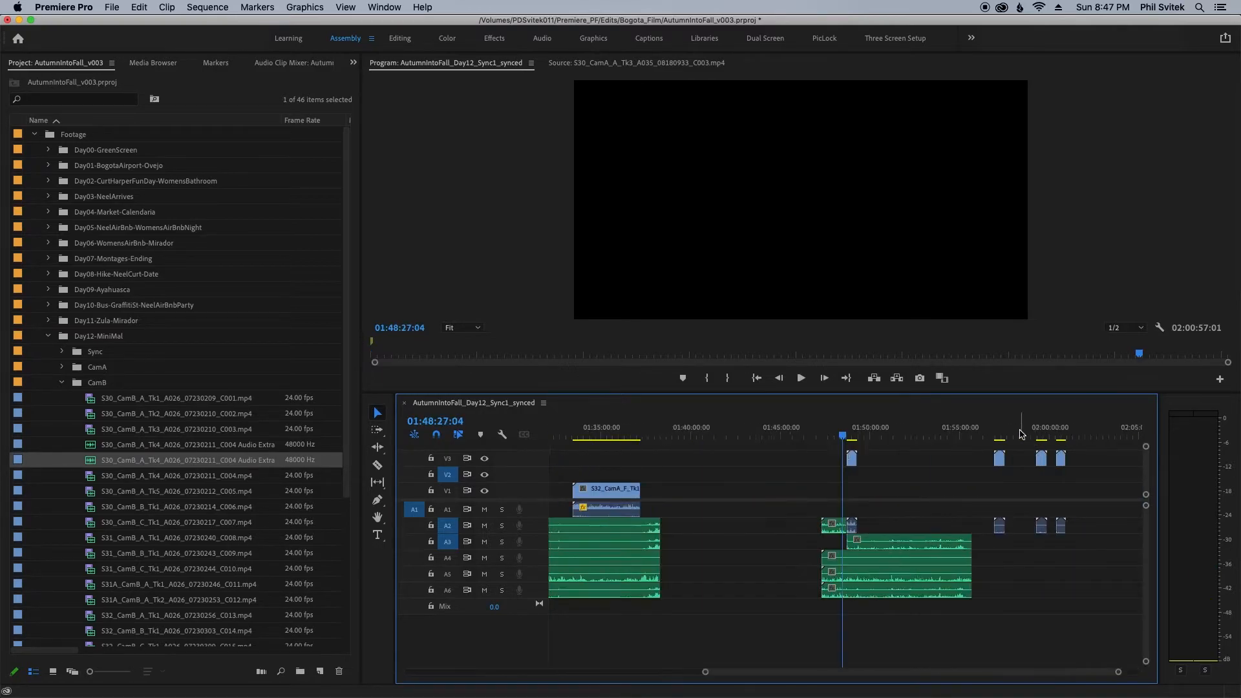
{"action": "left_click", "coordinate": [908, 433]}
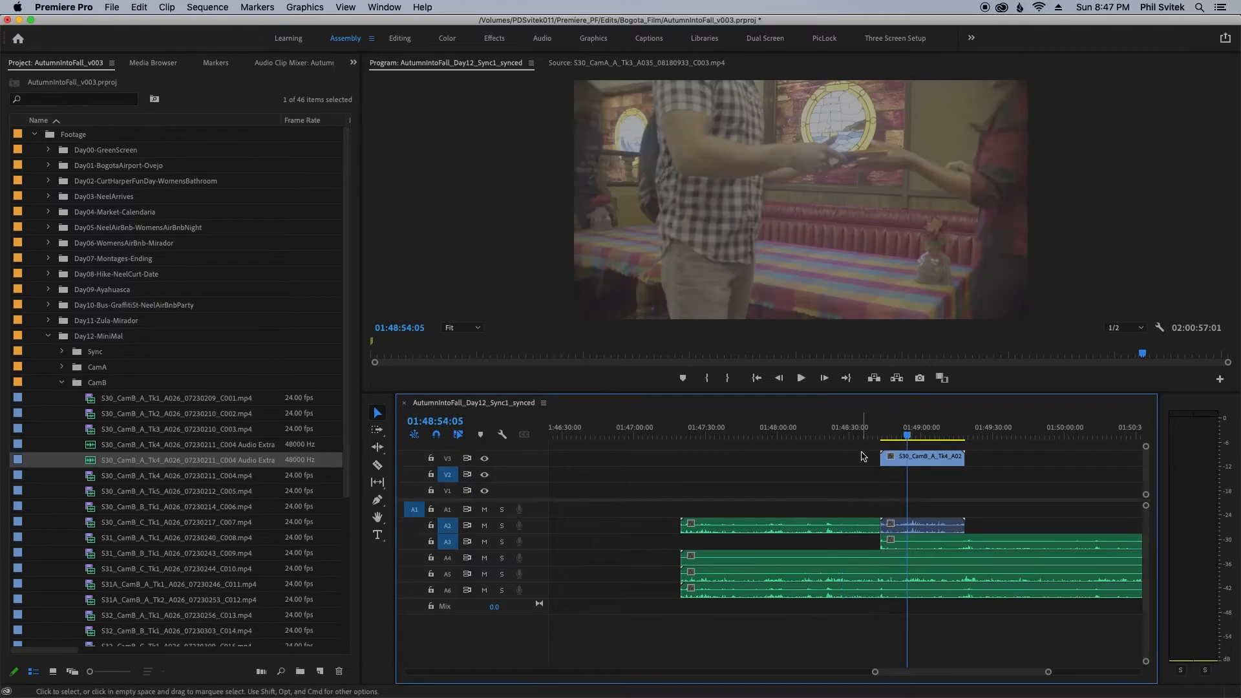
{"action": "left_click_drag", "start_coordinate": [816, 447], "coordinate": [963, 531]}
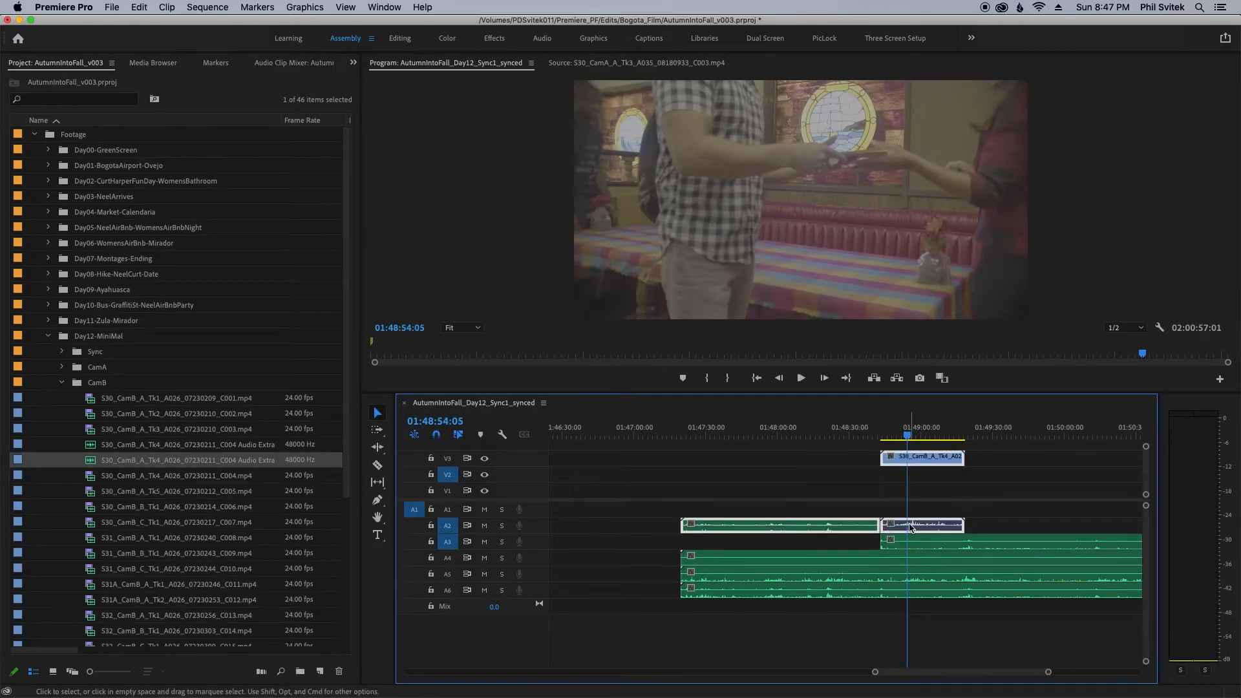
{"action": "key", "text": "Delete"}
{"action": "left_click_drag", "start_coordinate": [886, 541], "coordinate": [680, 542]}
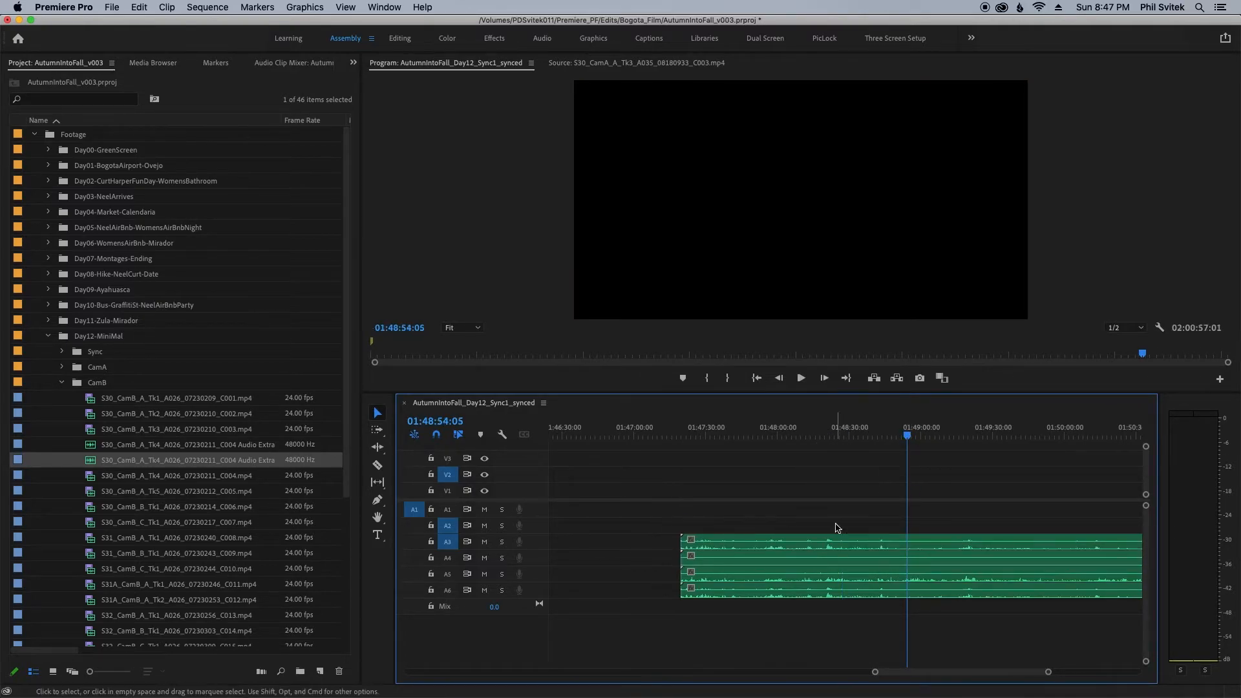
Move the S30_CamB_A_Tk5 clip from near 01:57:16 onto V2 above the copied H8 audio near 01:49, and select it with the H8 tracks
{"action": "key", "text": "minus"}
{"action": "key", "text": "minus"}
{"action": "key", "text": "minus"}
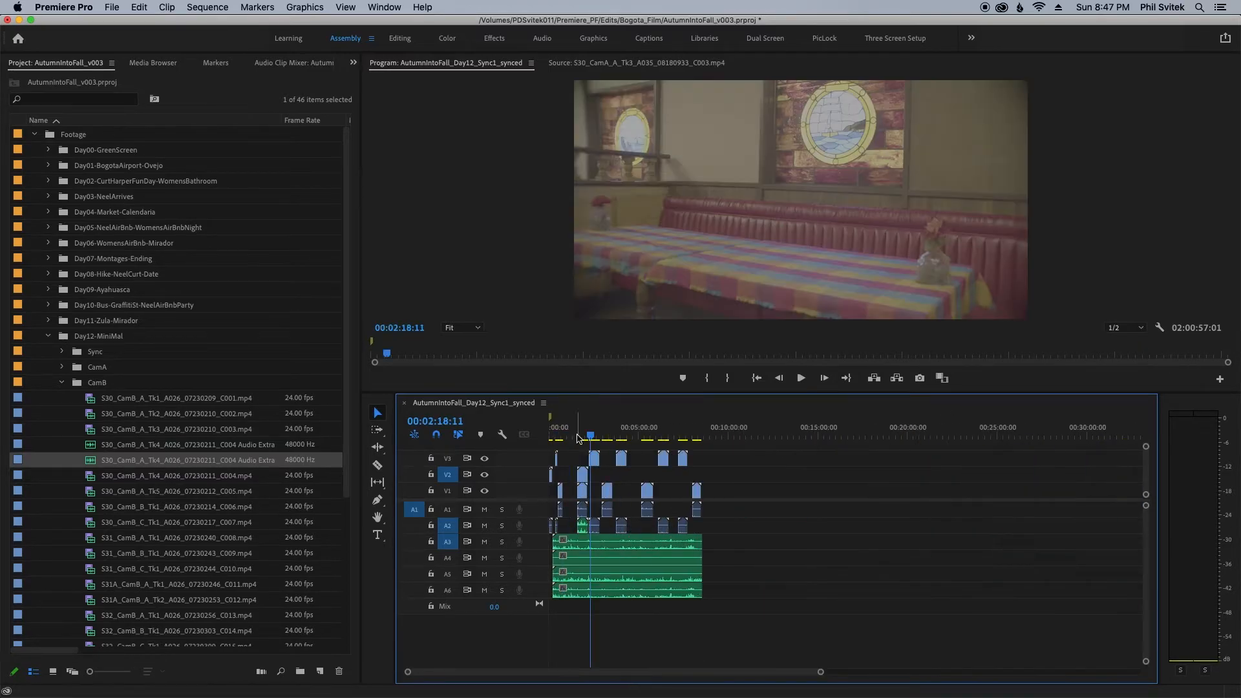
{"action": "key", "text": "equal"}
{"action": "key", "text": "equal"}
{"action": "key", "text": "equal"}
{"action": "left_click", "coordinate": [1071, 429]}
{"action": "key", "text": "equal"}
{"action": "key", "text": "equal"}
{"action": "key", "text": "equal"}
{"action": "key", "text": "equal"}
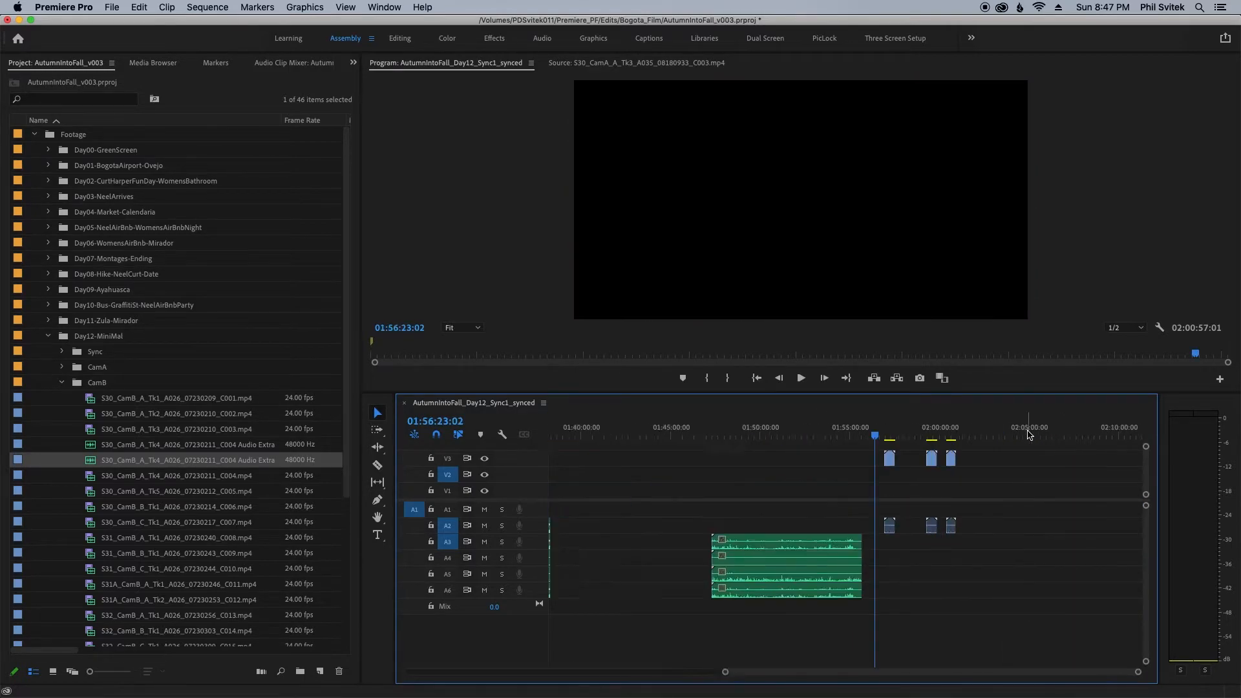
{"action": "left_click", "coordinate": [907, 438]}
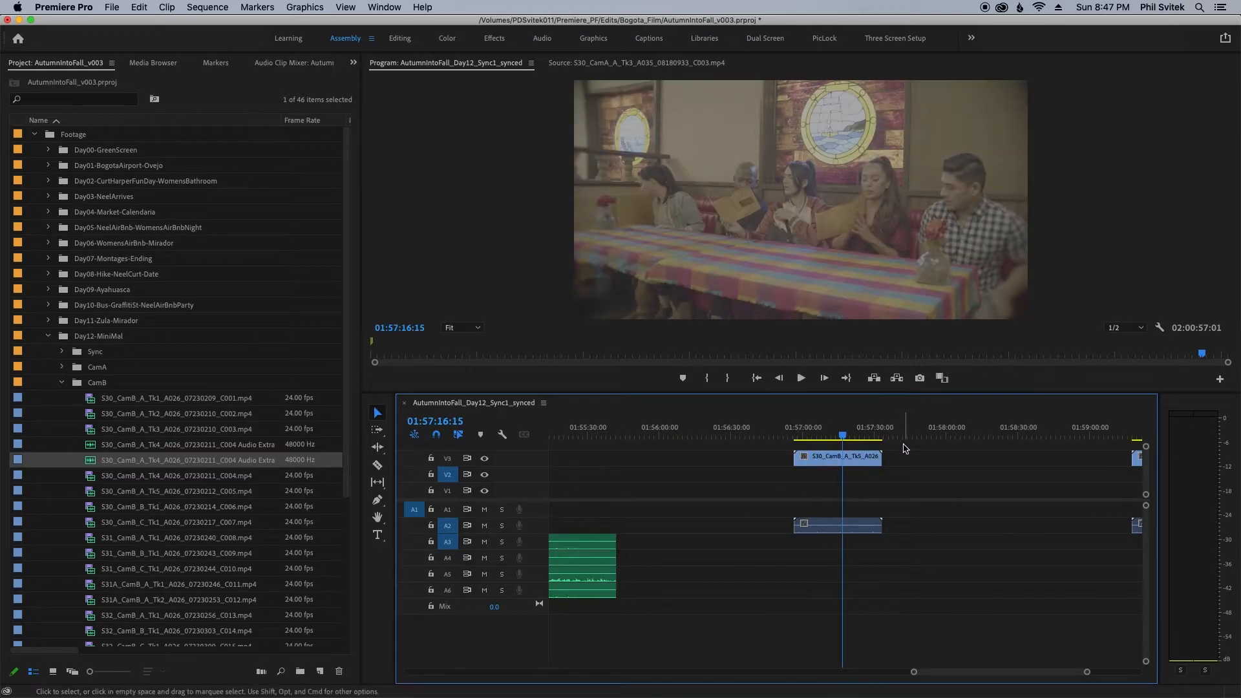
{"action": "key", "text": "minus"}
{"action": "key", "text": "minus"}
{"action": "left_click_drag", "start_coordinate": [889, 459], "coordinate": [781, 602]}
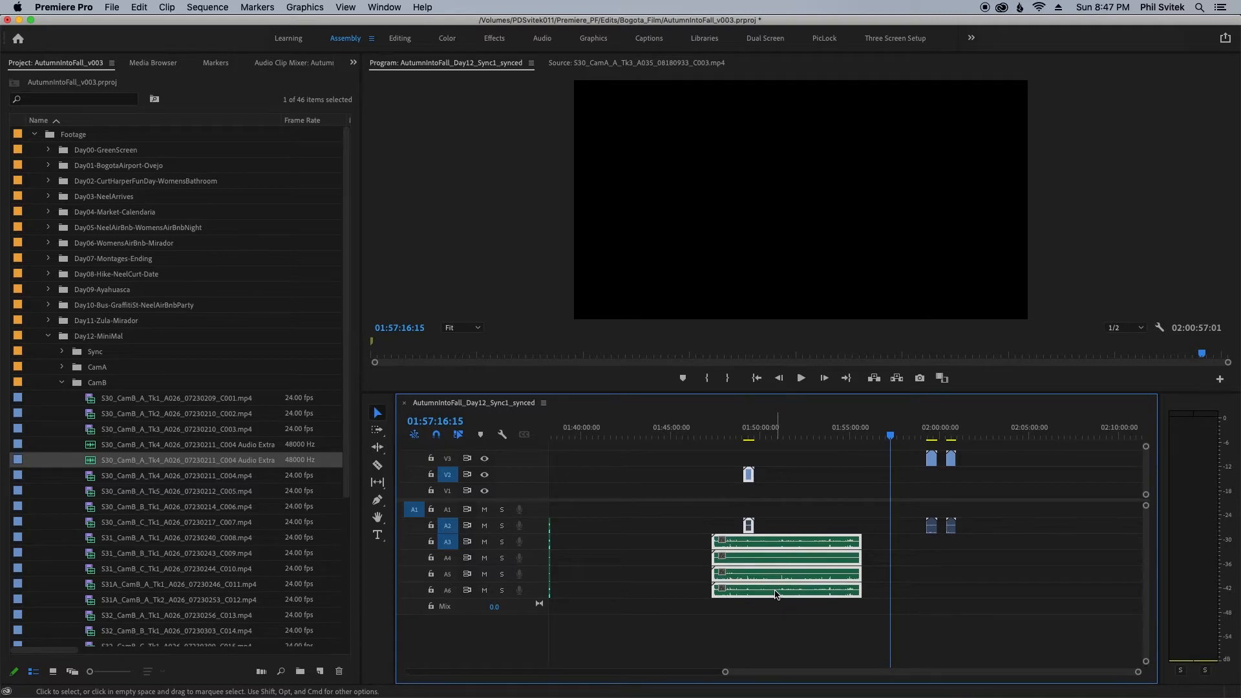
Try to synchronize S30_CamB_A_Tk5 with the copied H8 tracks by audio on track channel 1
{"action": "right_click", "coordinate": [777, 595]}
{"action": "left_click", "coordinate": [830, 327]}
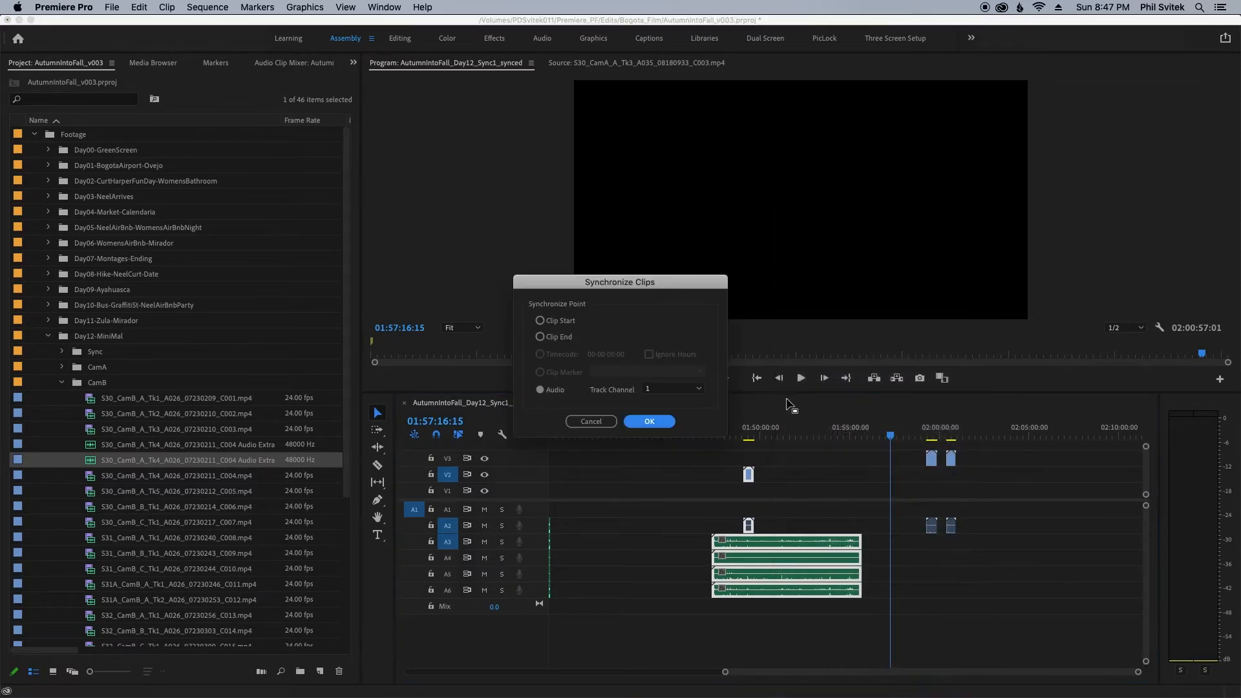
{"action": "left_click", "coordinate": [662, 422]}
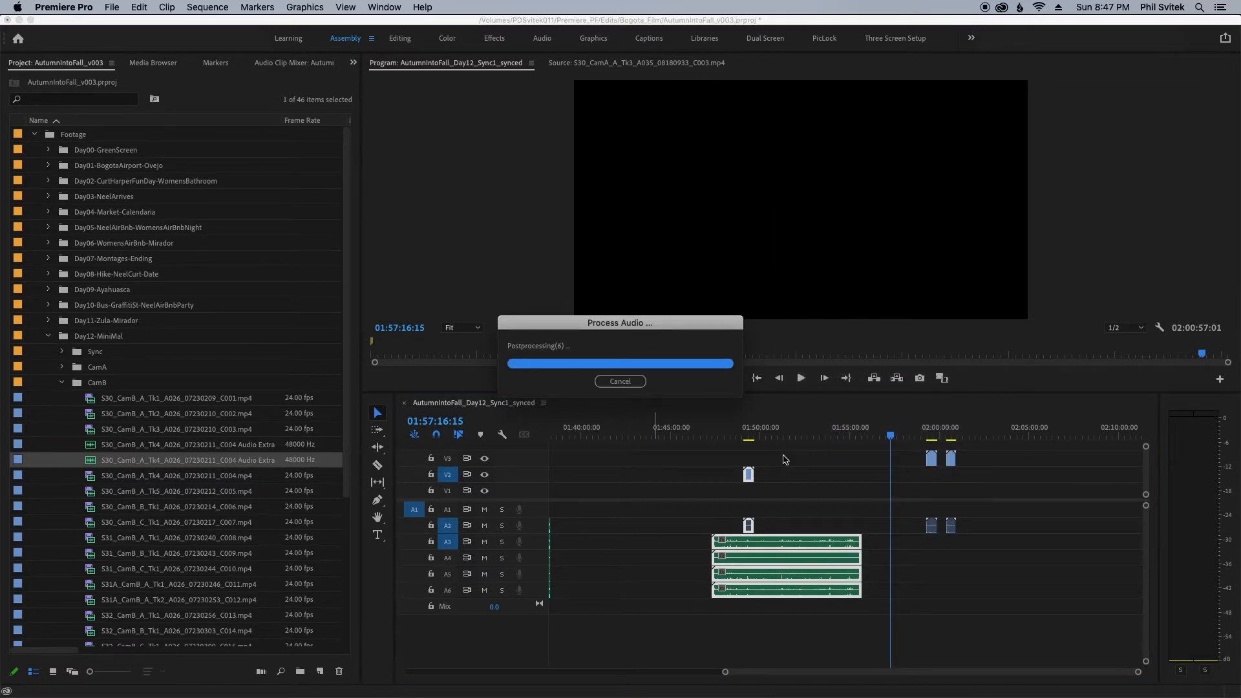
{"action": "left_click", "coordinate": [735, 382]}
{"action": "left_click", "coordinate": [728, 474]}
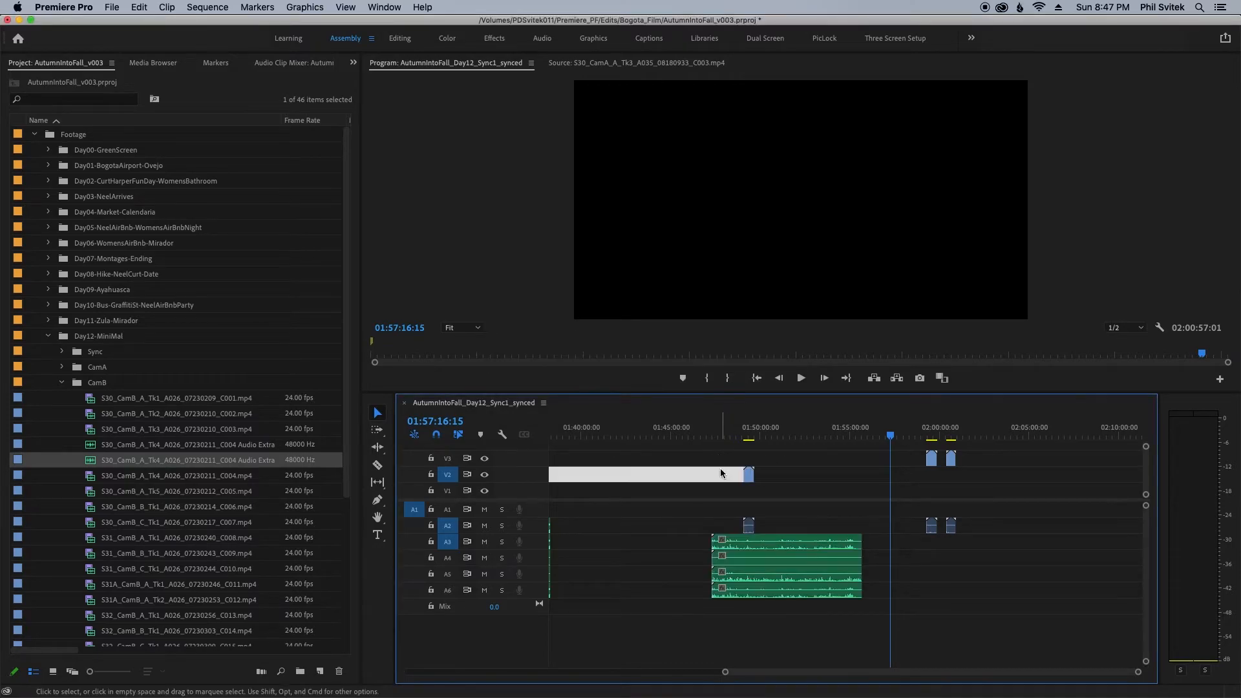
Send the audio of S30_CamB_A_Tk5 and the two remaining CamB clips near 02:00:00 to Adobe Audition and switch to it
{"action": "left_click_drag", "start_coordinate": [709, 443], "coordinate": [952, 526]}
{"action": "right_click", "coordinate": [952, 526]}
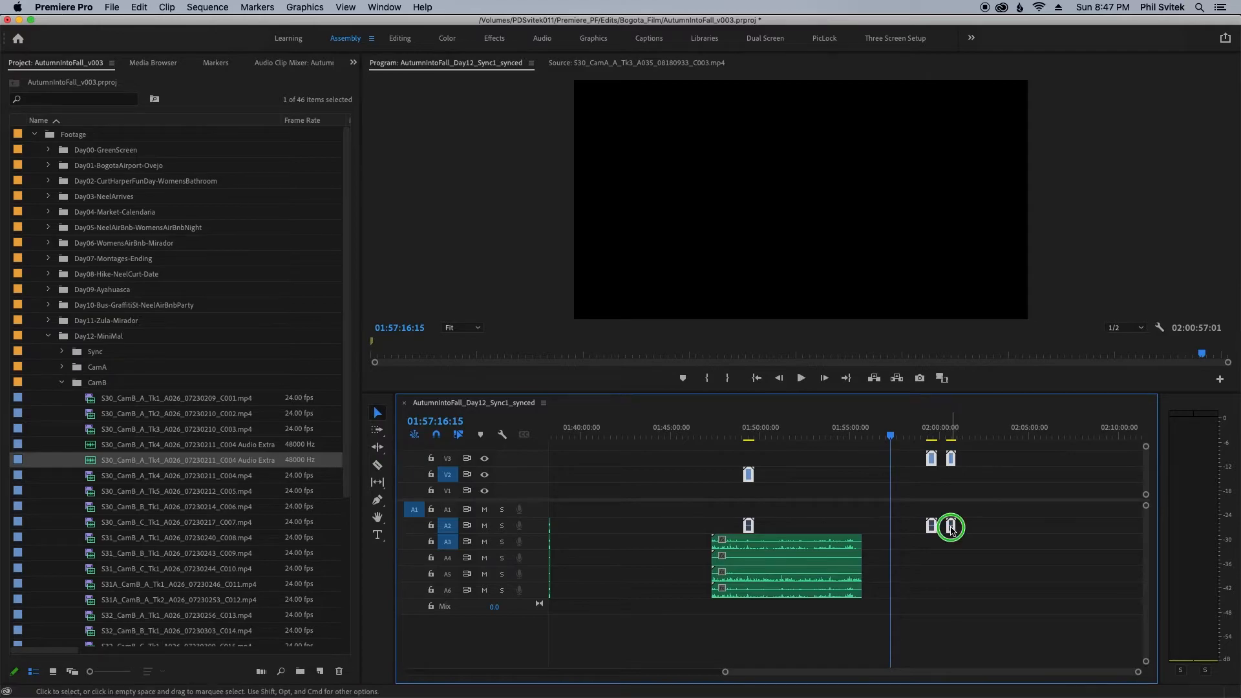
{"action": "left_click", "coordinate": [999, 250]}
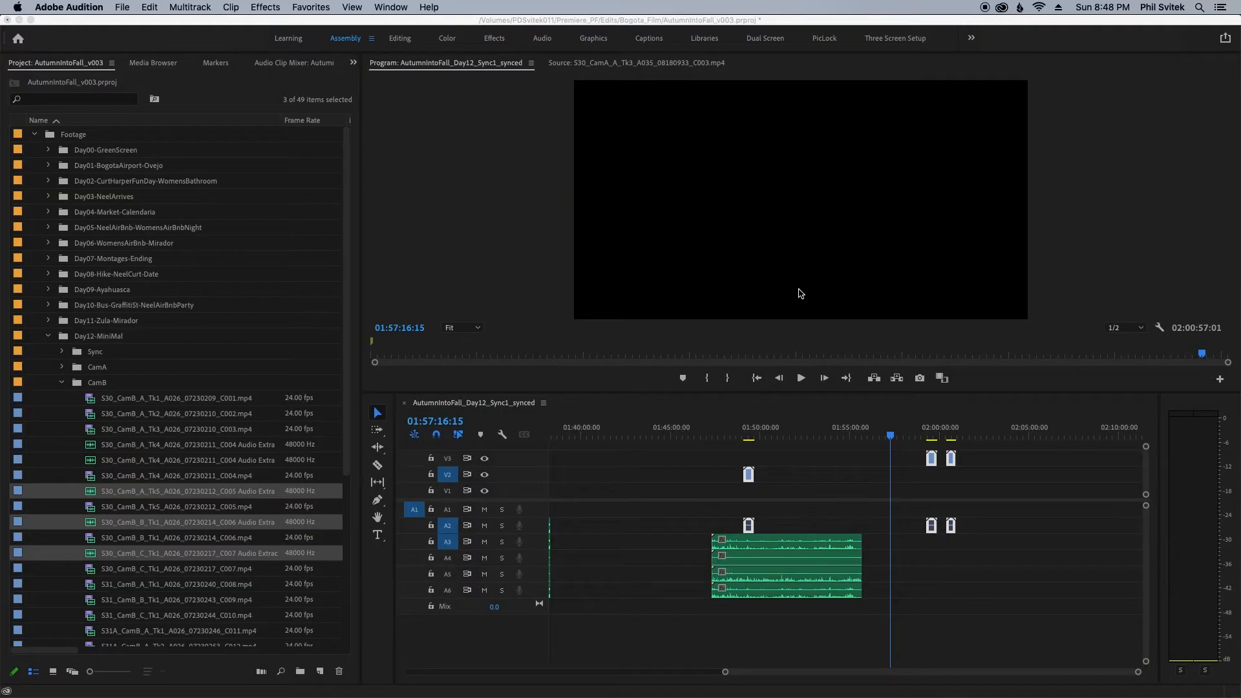
{"action": "key", "text": "super+Tab"}
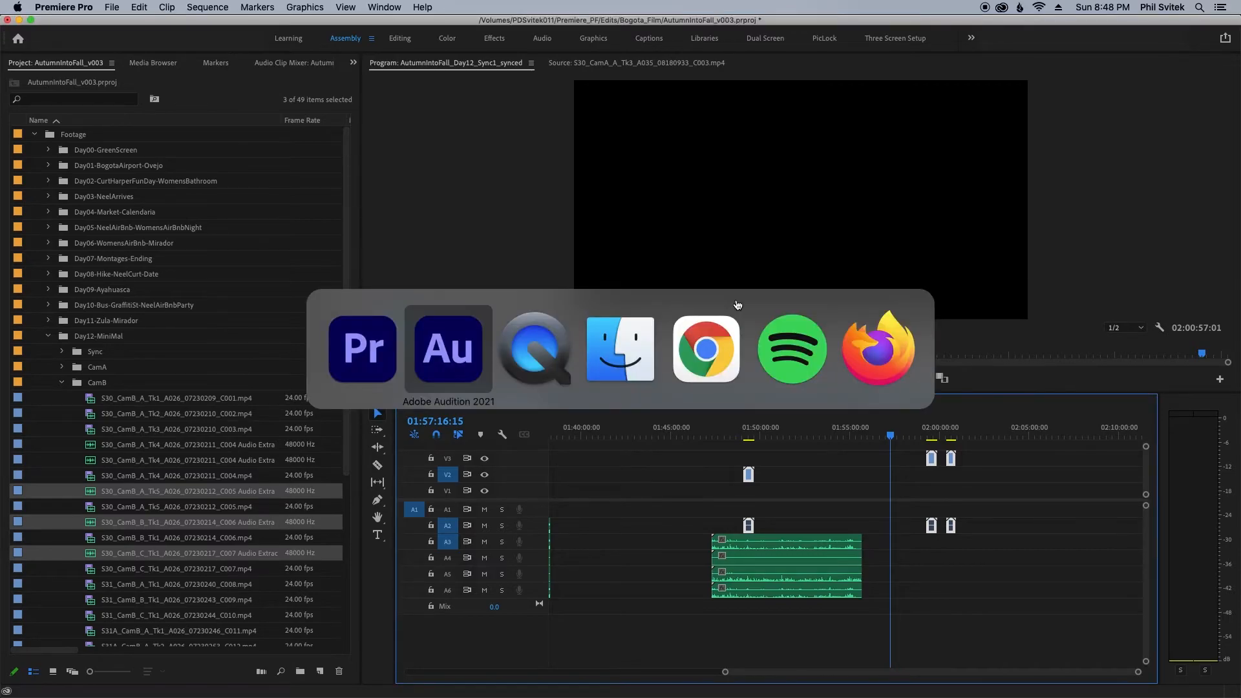
{"action": "left_click", "coordinate": [600, 503]}
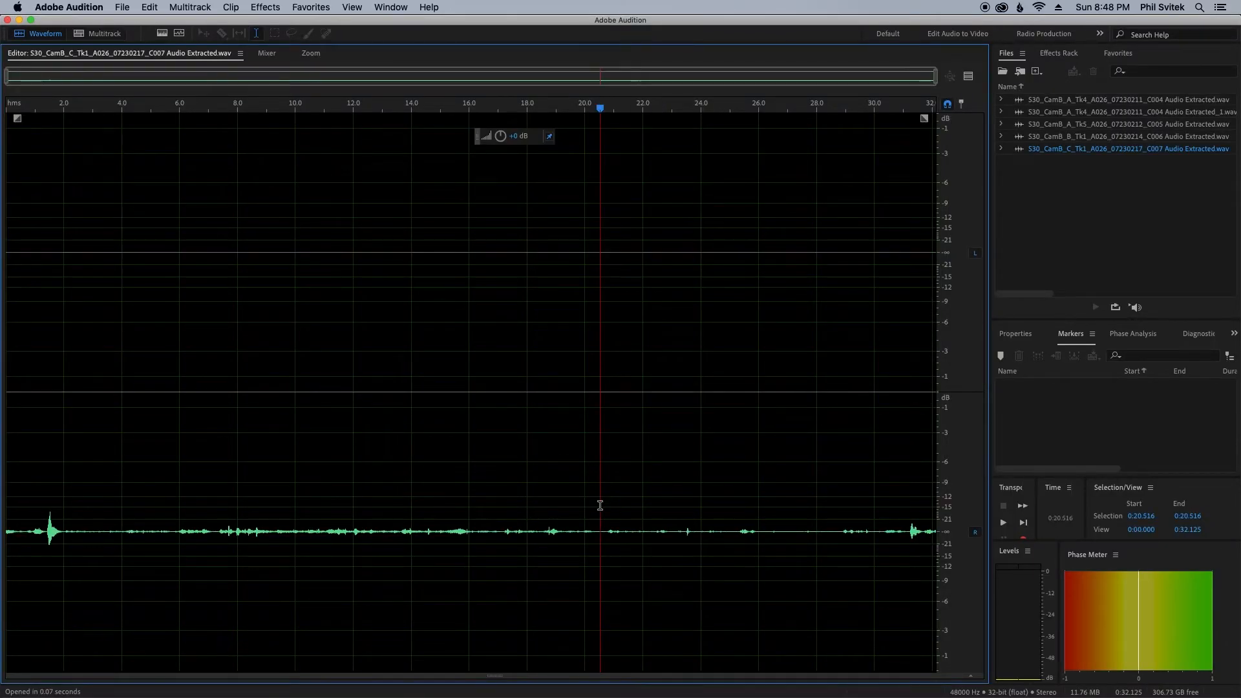
Copy the right channel of the S30_CamB_C_Tk1 extracted audio into its silent left channel
{"action": "key", "text": "super+a"}
{"action": "key", "text": "super+c"}
{"action": "key", "text": "super+v"}
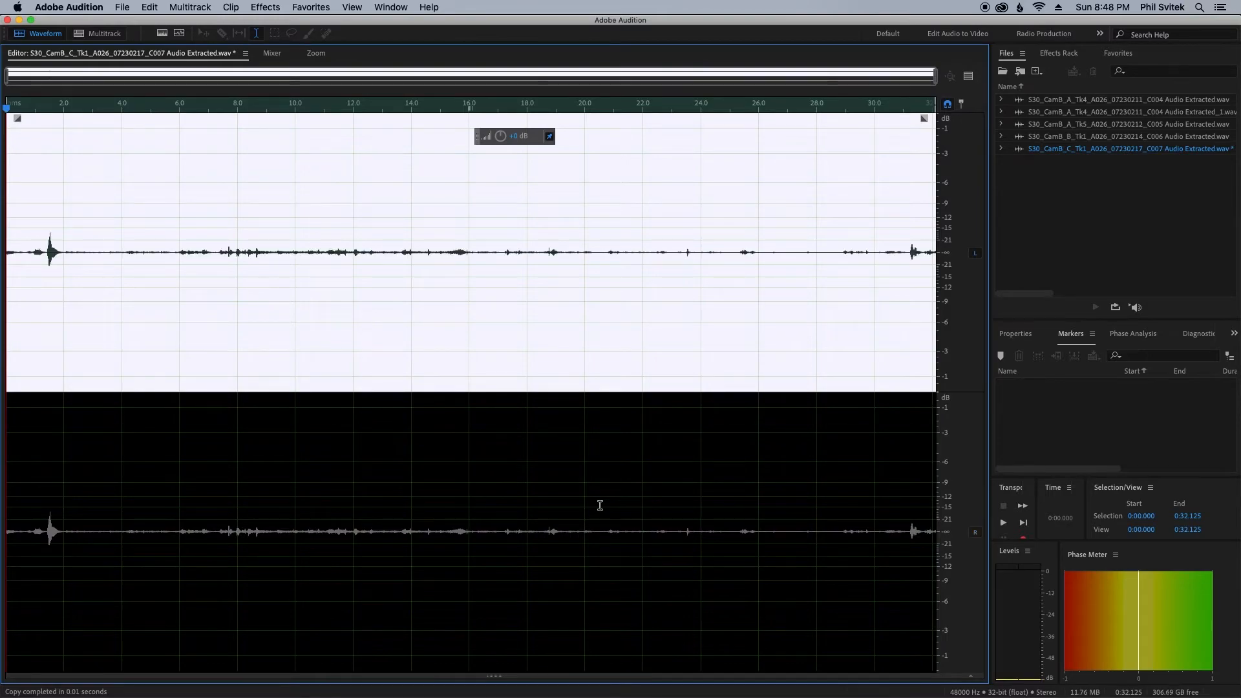
Amplify both channels of the S30_CamB_C_Tk1 extracted audio by 15 dB and save the file
{"action": "left_click", "coordinate": [516, 136]}
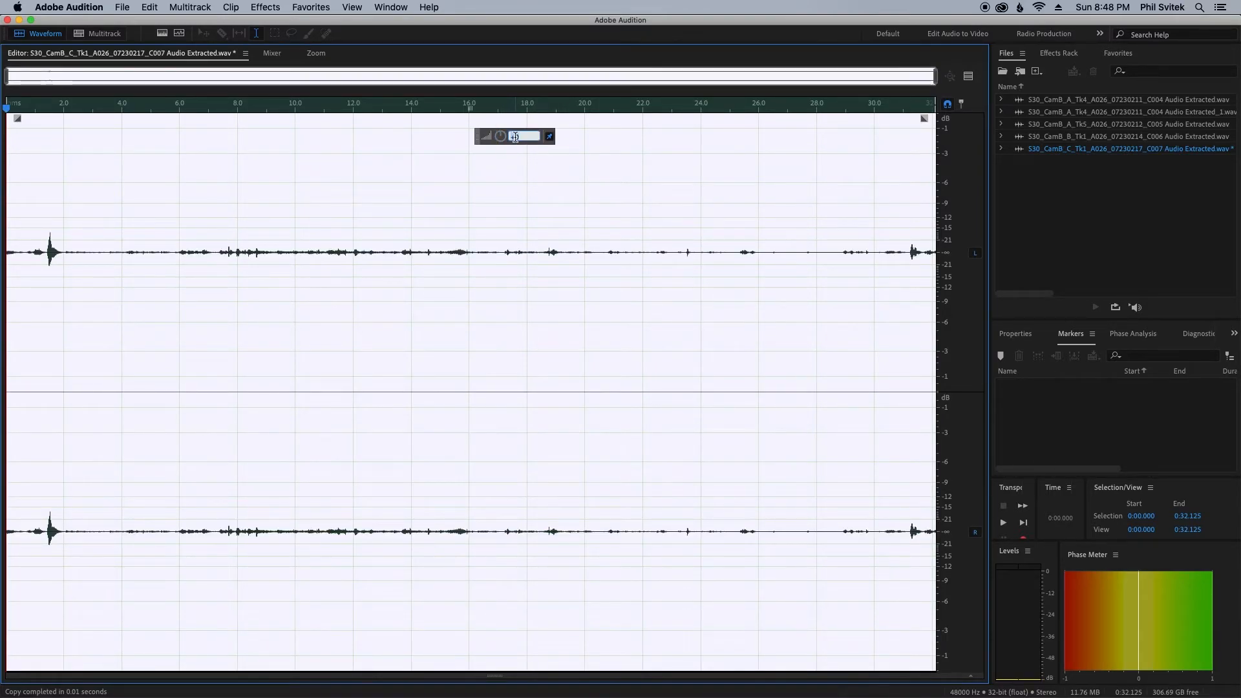
{"action": "type", "text": "15"}
{"action": "key", "text": "Return"}
{"action": "left_click", "coordinate": [502, 307]}
{"action": "key", "text": "super+s"}
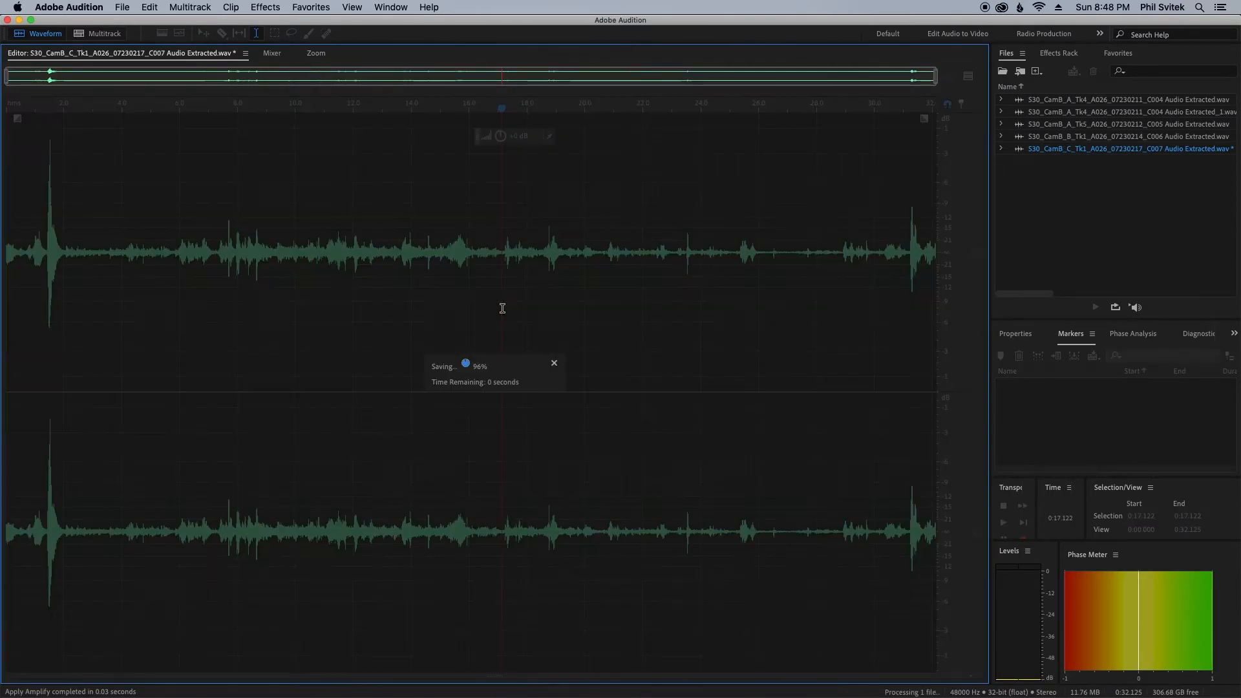
Open the S30_CamB_B_Tk1 extracted audio and copy its right channel into the silent left channel
{"action": "double_click", "coordinate": [1022, 137]}
{"action": "left_click", "coordinate": [569, 345]}
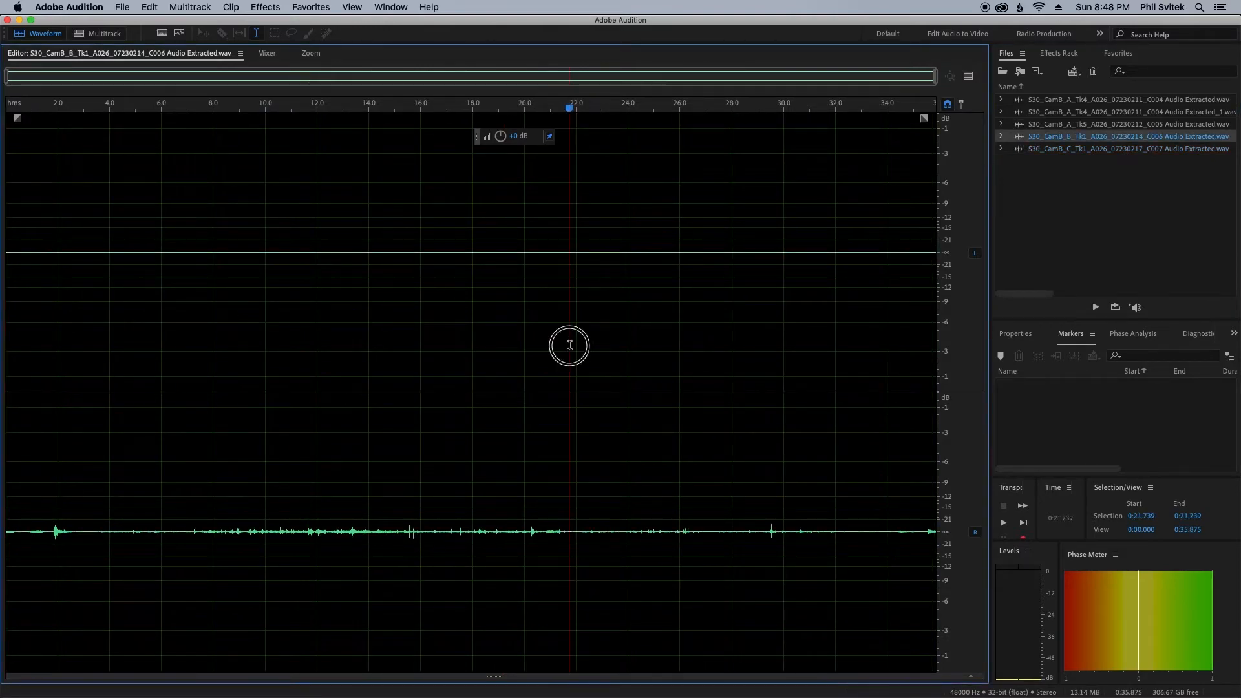
{"action": "key", "text": "super+a"}
{"action": "key", "text": "super+c"}
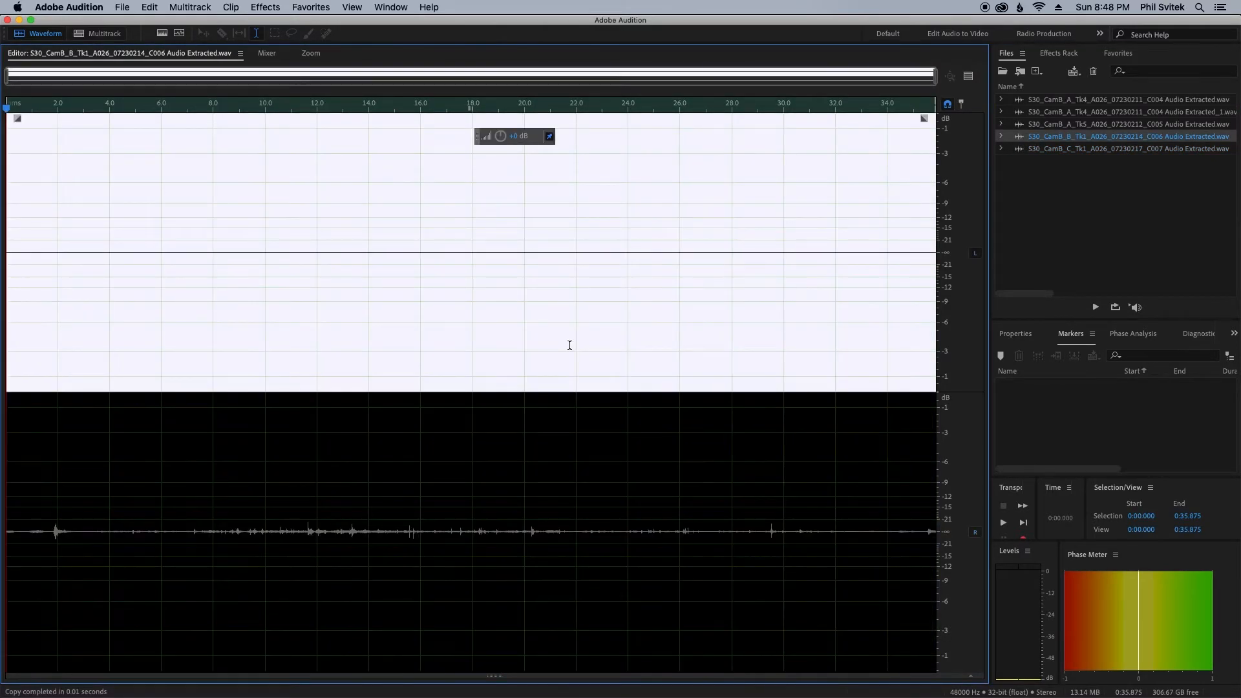
{"action": "key", "text": "super+v"}
Amplify both channels of the S30_CamB_B_Tk1 extracted audio and save the file
{"action": "left_click", "coordinate": [543, 108]}
{"action": "key", "text": "Down"}
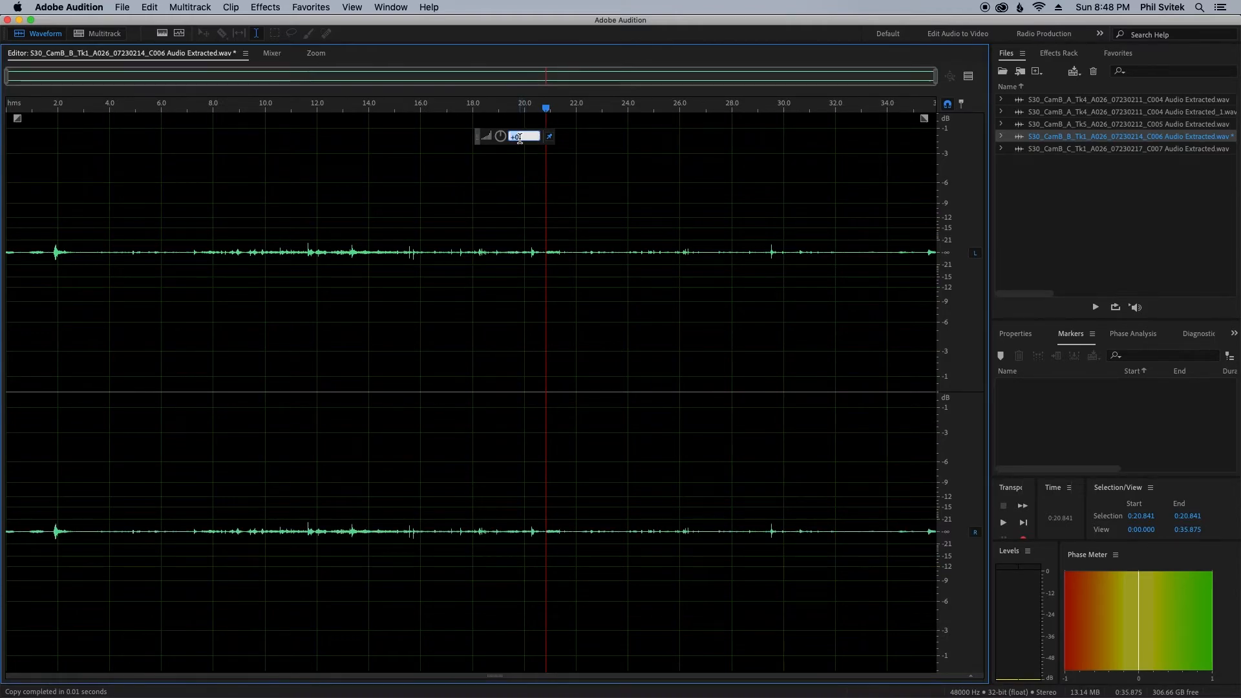
{"action": "key", "text": "Return"}
{"action": "left_click", "coordinate": [543, 268]}
{"action": "key", "text": "super+s"}
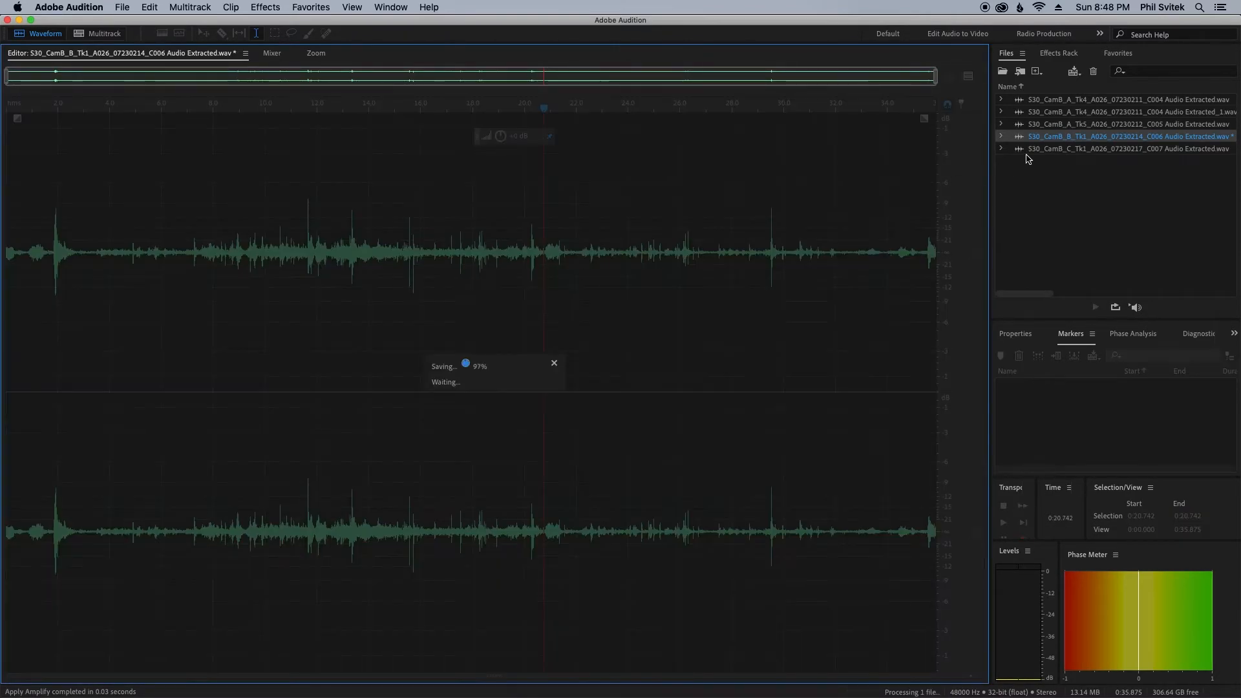
Open the S30_CamB_A_Tk5 extracted audio and copy its right channel into the silent left channel
{"action": "left_click", "coordinate": [1022, 125]}
{"action": "left_click", "coordinate": [616, 283]}
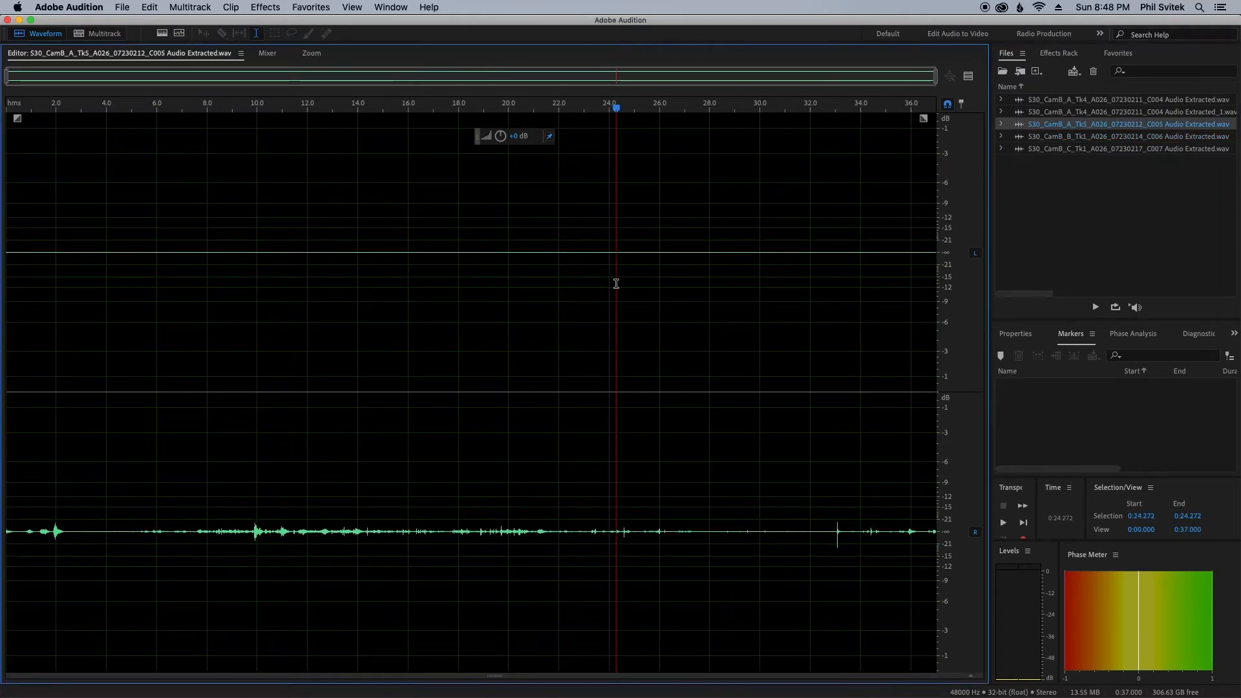
{"action": "key", "text": "super+a"}
{"action": "key", "text": "super+c"}
{"action": "key", "text": "Up"}
{"action": "key", "text": "Up"}
{"action": "key", "text": "super+v"}
Amplify both channels of the S30_CamB_A_Tk5 extracted audio by 15 dB and save the file
{"action": "key", "text": "Down"}
{"action": "left_click", "coordinate": [594, 288]}
{"action": "left_click", "coordinate": [515, 136]}
{"action": "type", "text": "15"}
{"action": "key", "text": "Return"}
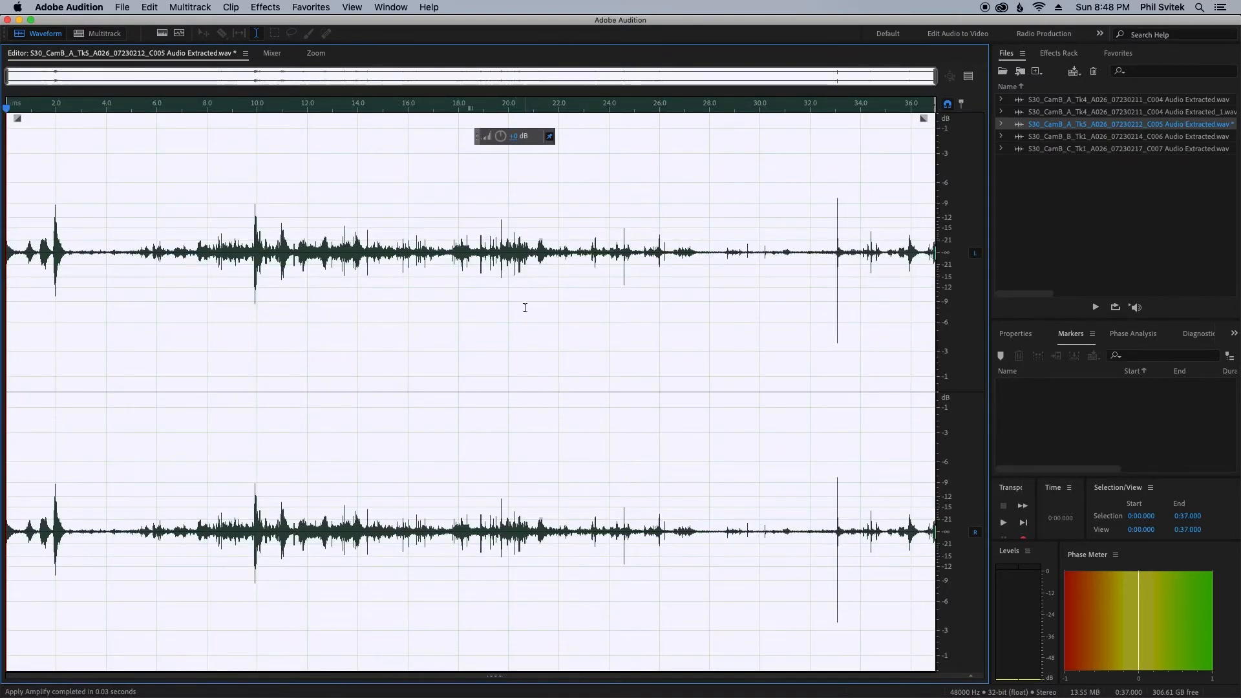
{"action": "left_click", "coordinate": [524, 308]}
{"action": "key", "text": "super+s"}
{"action": "double_click", "coordinate": [1020, 112]}
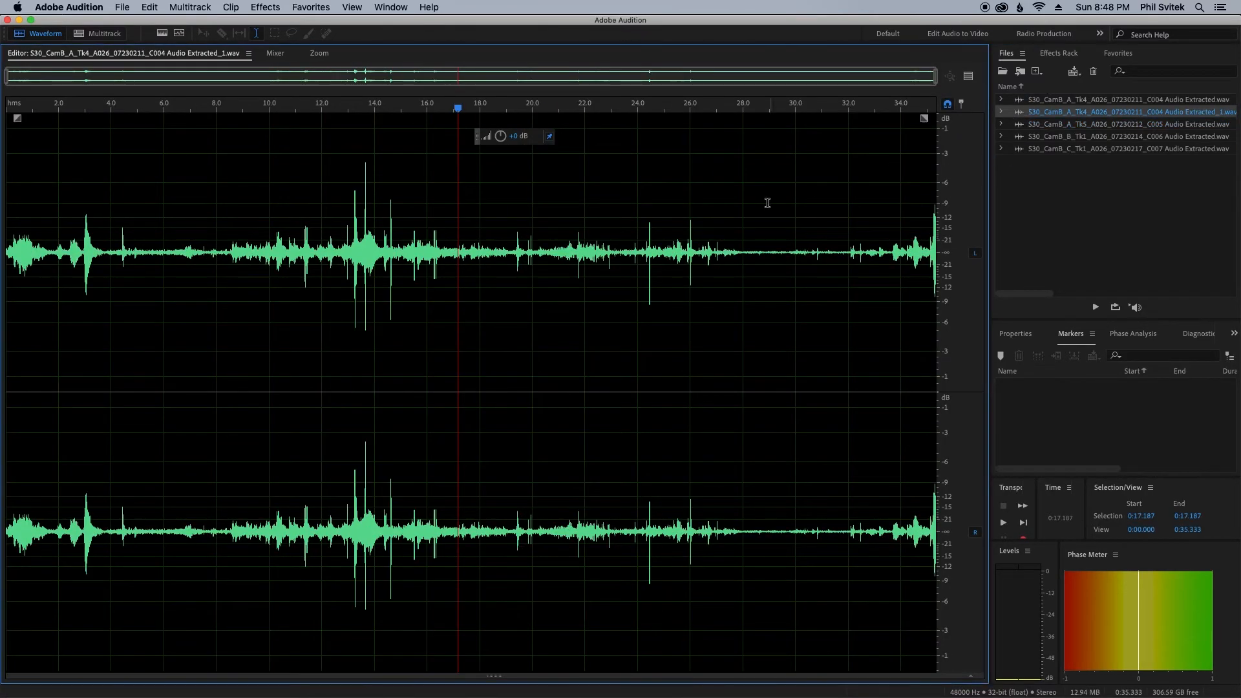
Switch back to Premiere Pro and synchronize S30_CamB_A_Tk5 with the copied H8 tracks by audio on track channel 1
{"action": "key", "text": "super+Tab"}
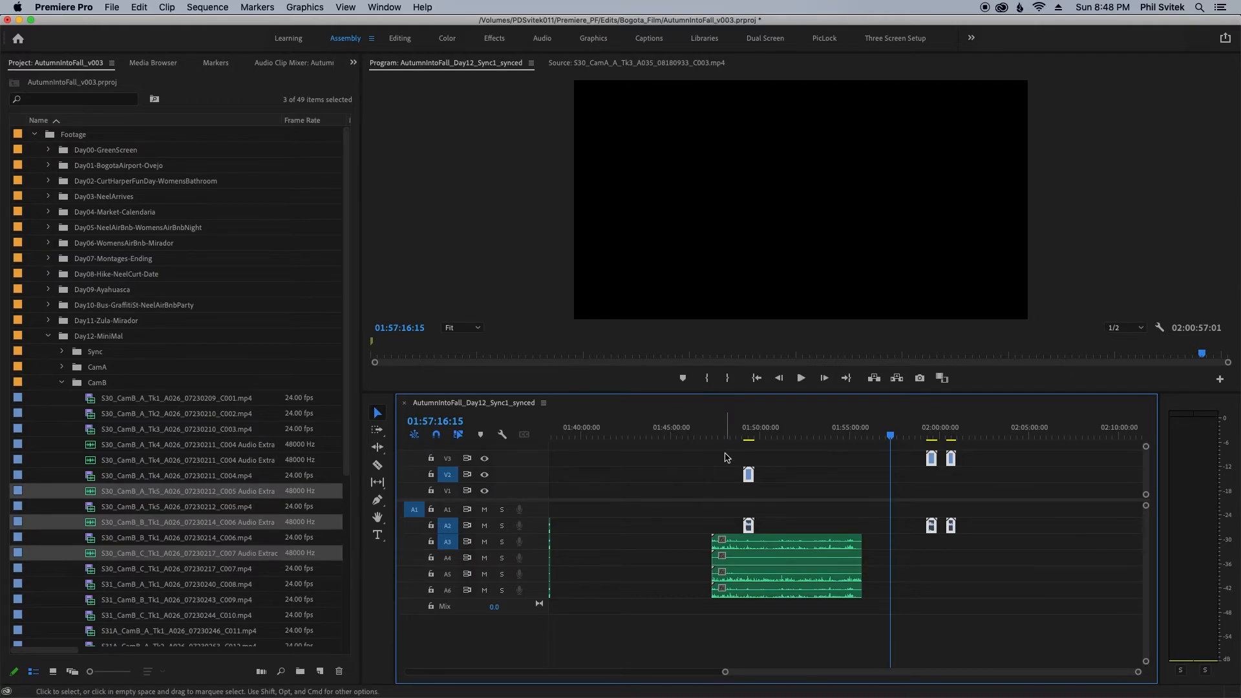
{"action": "left_click", "coordinate": [749, 439]}
{"action": "left_click_drag", "start_coordinate": [720, 455], "coordinate": [778, 596]}
{"action": "right_click", "coordinate": [778, 596]}
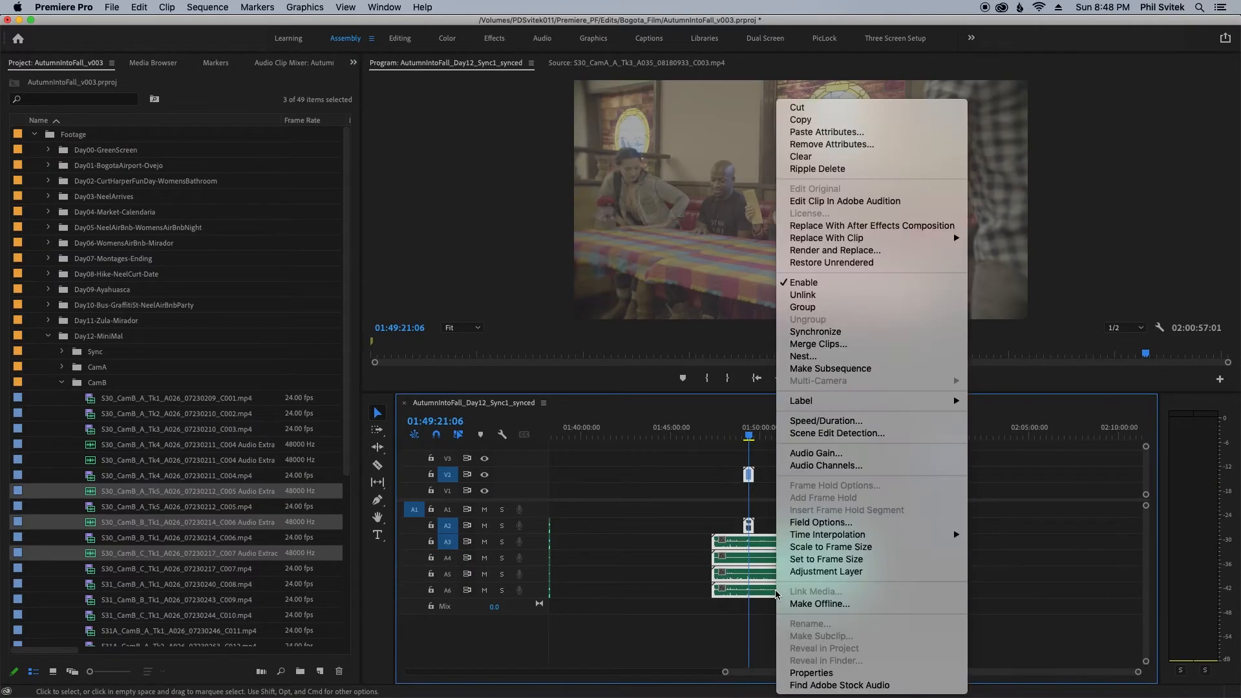
{"action": "left_click", "coordinate": [815, 332]}
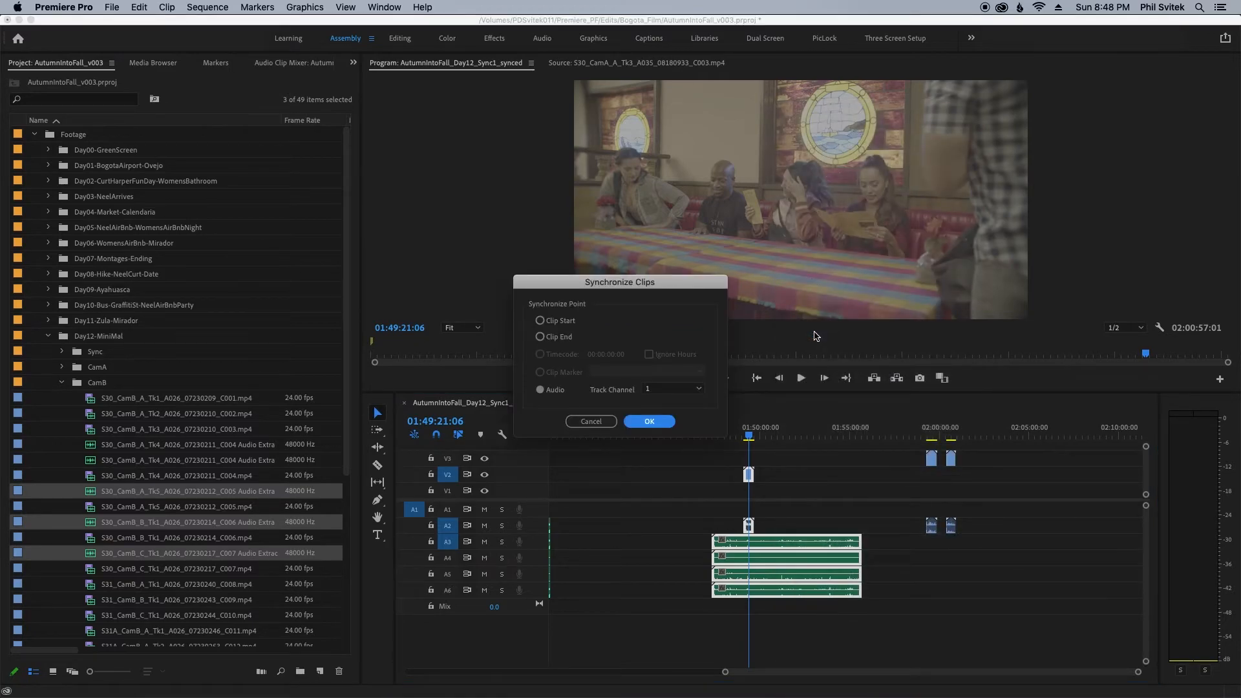
{"action": "key", "text": "Return"}
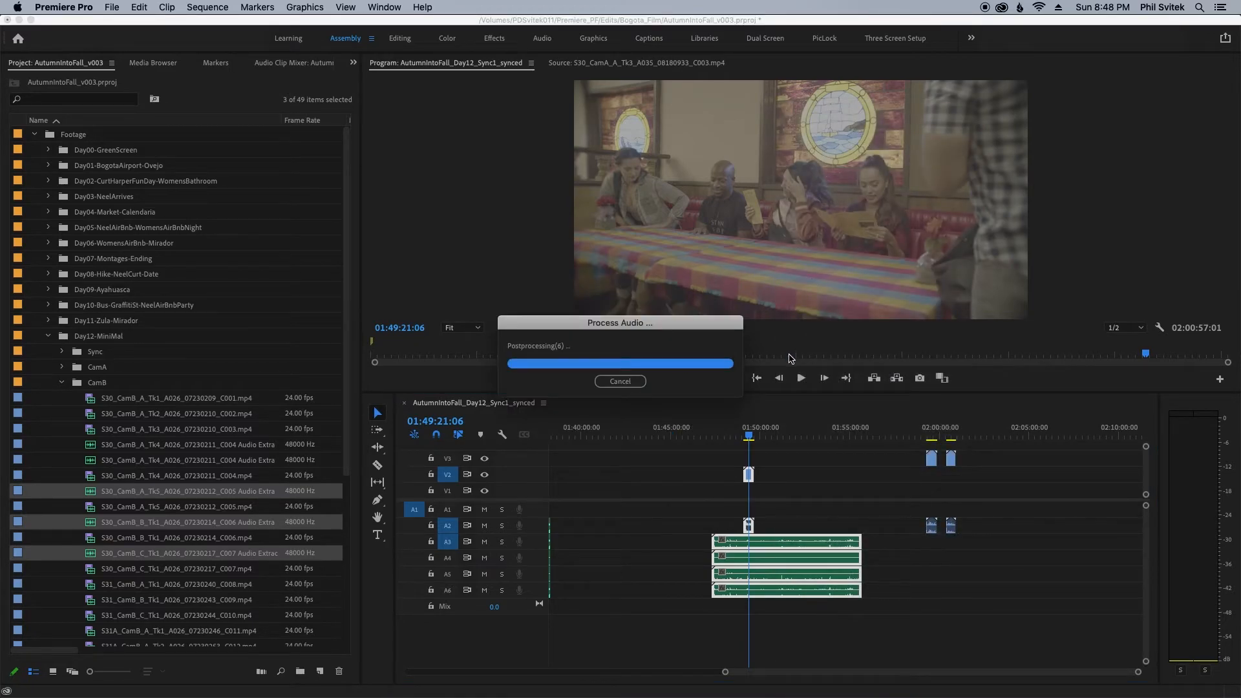
{"action": "left_click", "coordinate": [744, 379]}
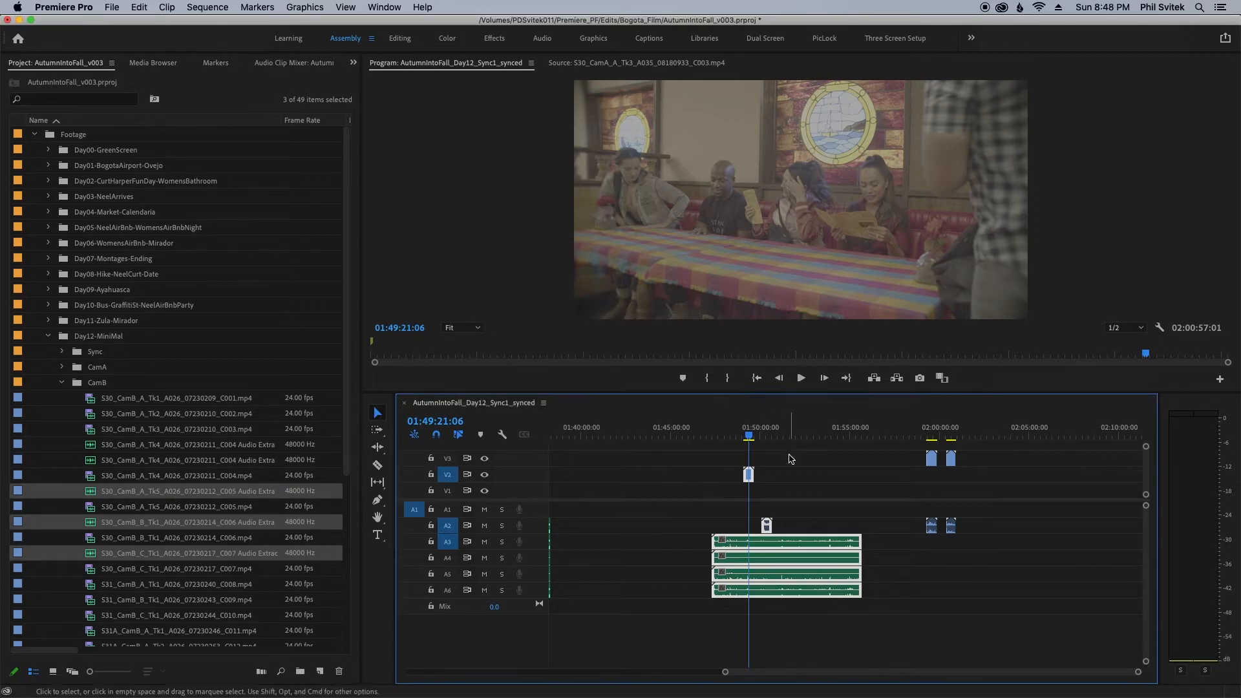
Move only the S30_CamB_A_Tk5 video on V2 so it lines up with its synced audio on A2
{"action": "left_click", "coordinate": [789, 455]}
{"action": "key", "text": "equal"}
{"action": "key", "text": "equal"}
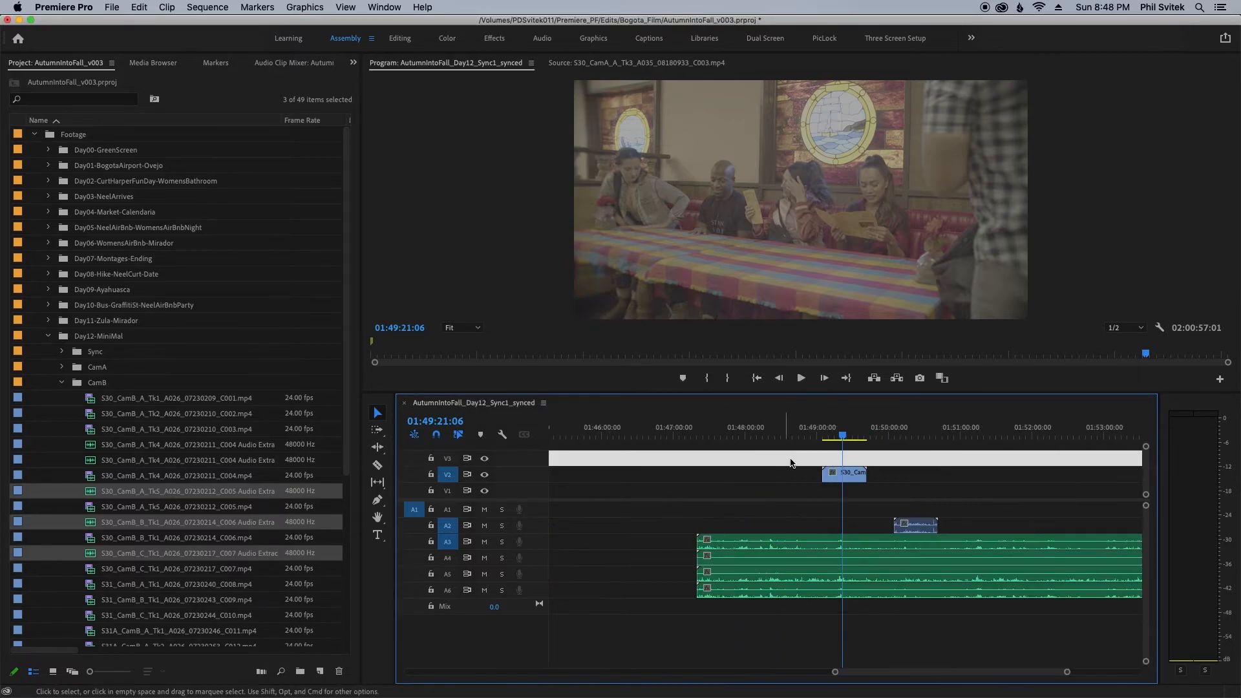
{"action": "left_click", "coordinate": [905, 437]}
{"action": "key", "text": "equal"}
{"action": "left_click", "coordinate": [733, 473]}
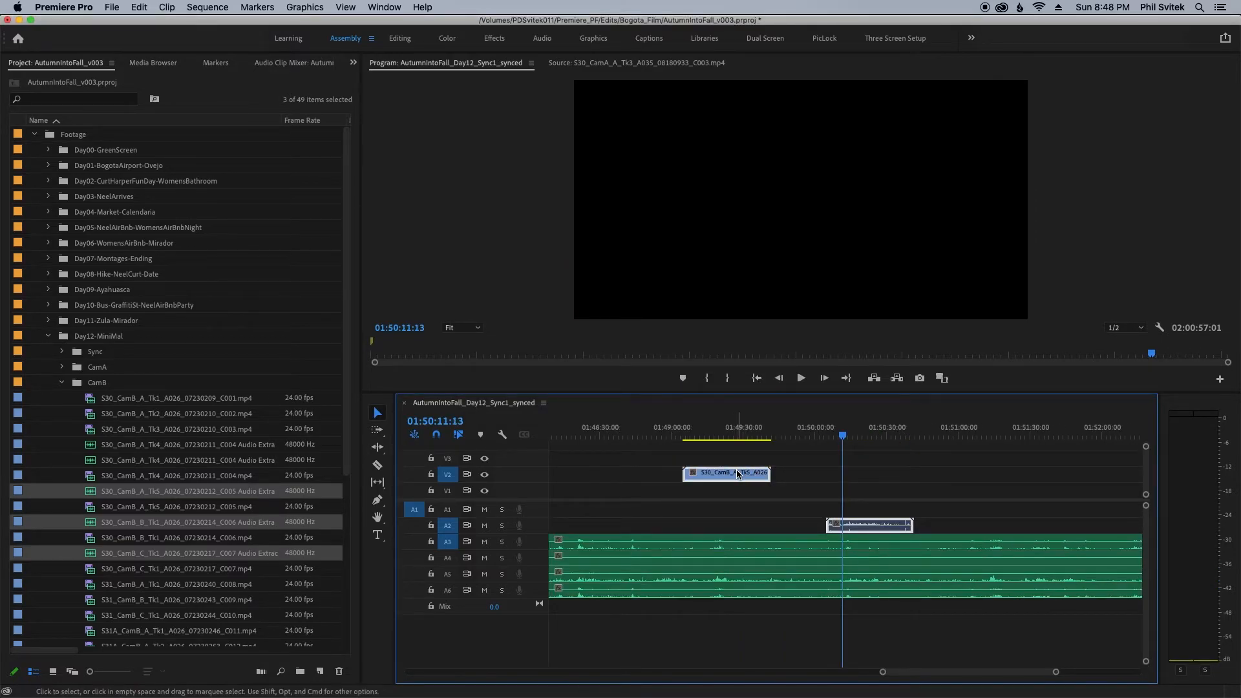
{"action": "left_click", "coordinate": [739, 474], "text": "alt"}
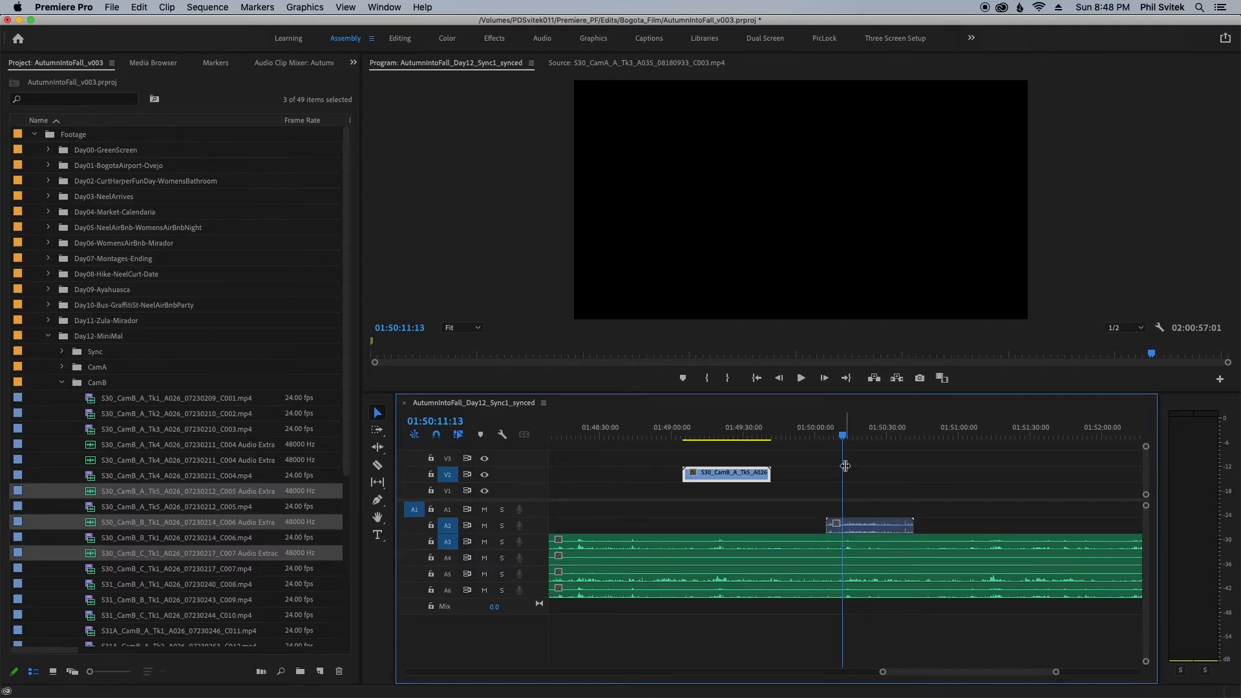
{"action": "left_click_drag", "start_coordinate": [739, 472], "coordinate": [871, 473]}
Play the sequence from 01:50:11:07 to check the sync between S30_CamB_A_Tk5 and the H8 audio
{"action": "left_click", "coordinate": [843, 429]}
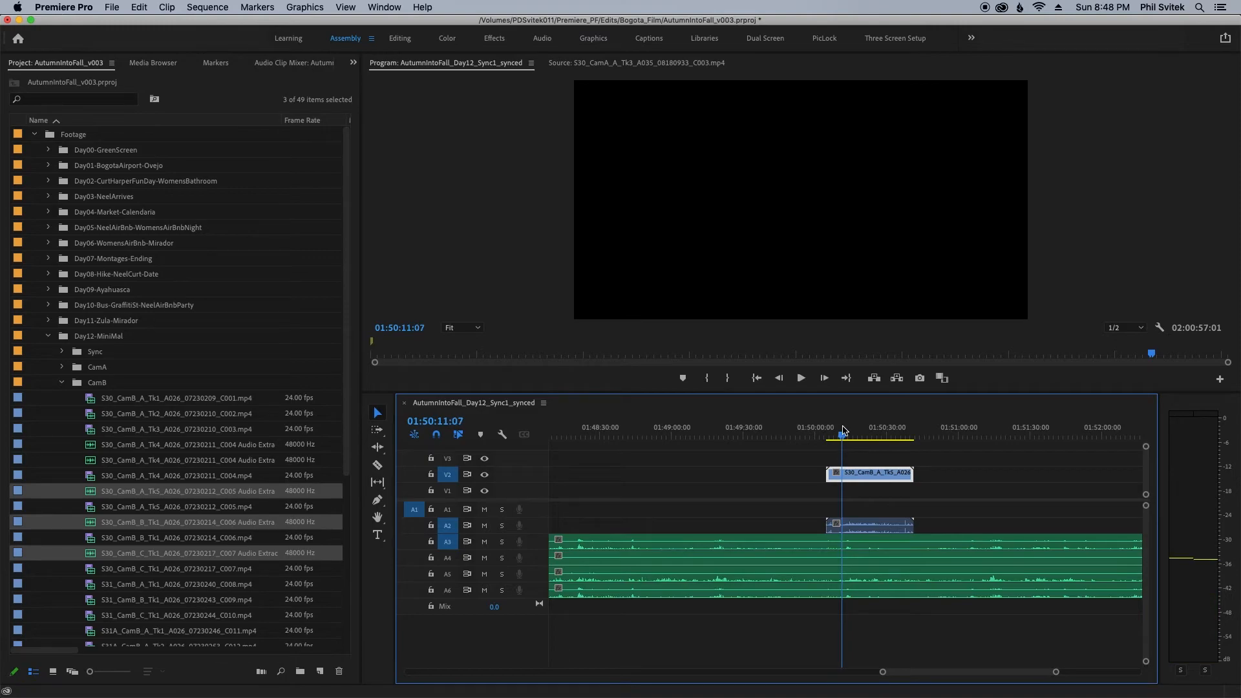
{"action": "key", "text": "space"}
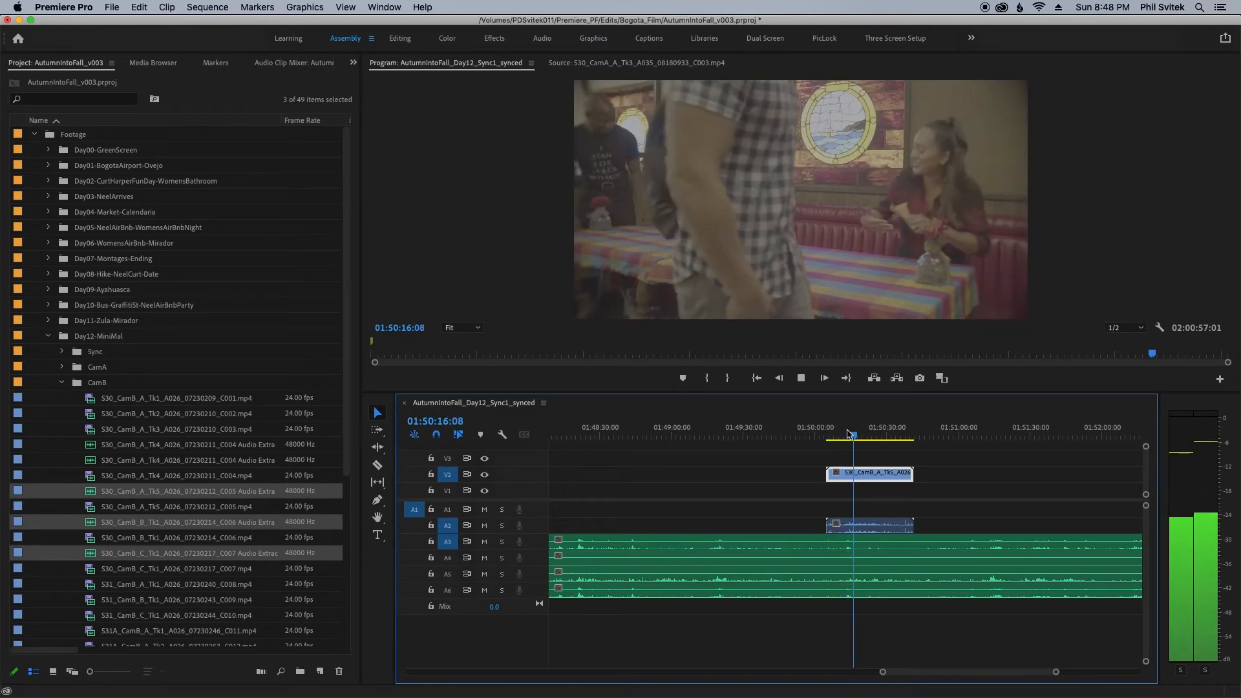
{"action": "key", "text": "space"}
Split the A3 H8 clip at the start of S30_CamB_A_Tk5, move the earlier piece up to A2, and select it with the take
{"action": "left_click_drag", "start_coordinate": [796, 546], "coordinate": [799, 535]}
{"action": "left_click_drag", "start_coordinate": [769, 460], "coordinate": [882, 522]}
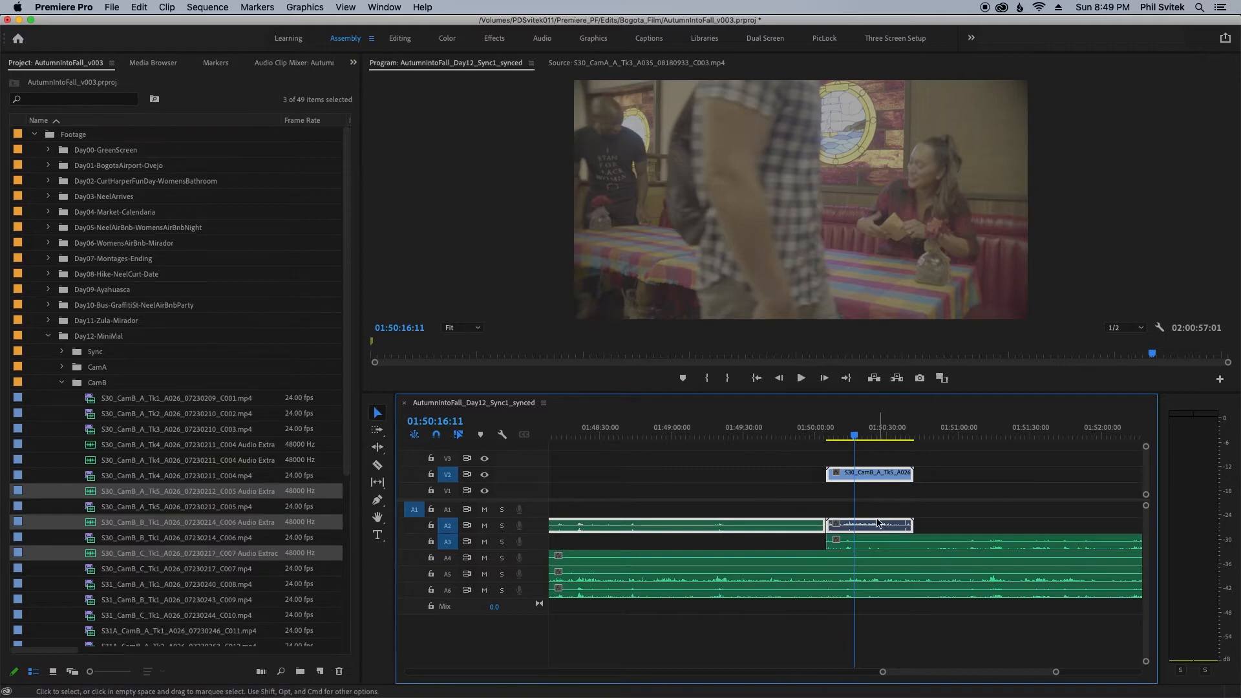
Move the four H8 audio clips in the sequence's opening section down one track, from A3–A6 to A4–A7
{"action": "key", "text": "minus"}
{"action": "key", "text": "minus"}
{"action": "key", "text": "minus"}
{"action": "key", "text": "minus"}
{"action": "key", "text": "minus"}
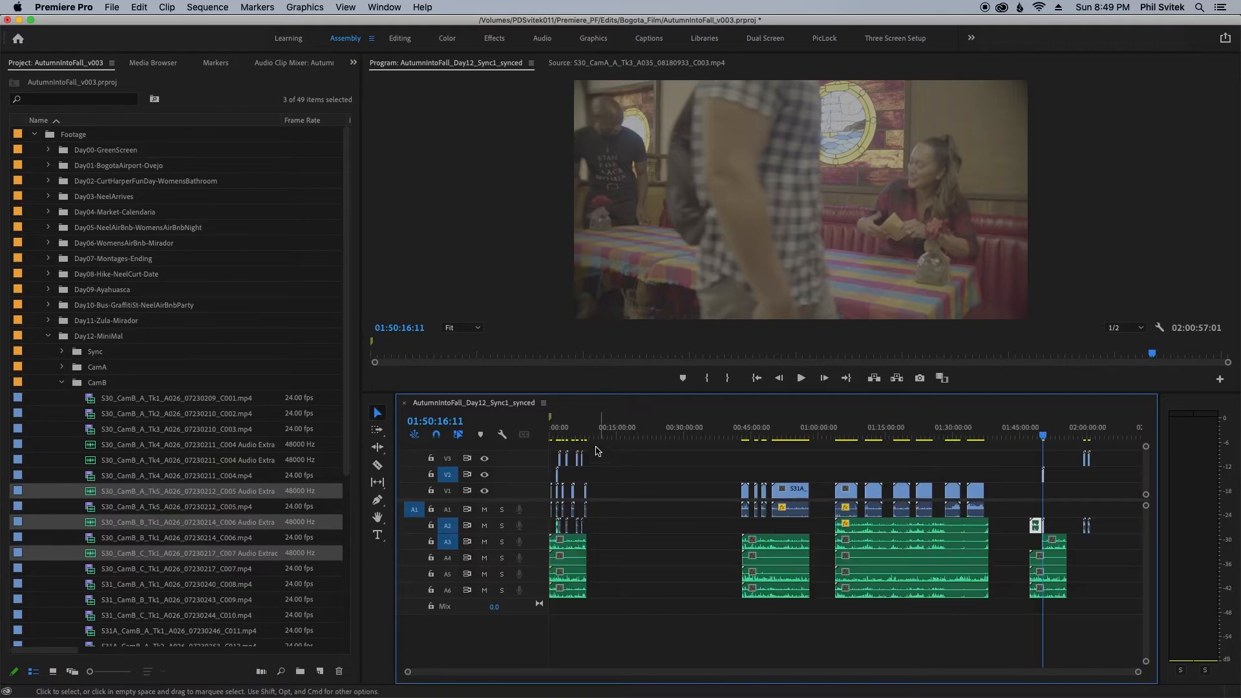
{"action": "left_click", "coordinate": [557, 434]}
{"action": "key", "text": "equal"}
{"action": "key", "text": "equal"}
{"action": "key", "text": "equal"}
{"action": "left_click_drag", "start_coordinate": [781, 611], "coordinate": [747, 549]}
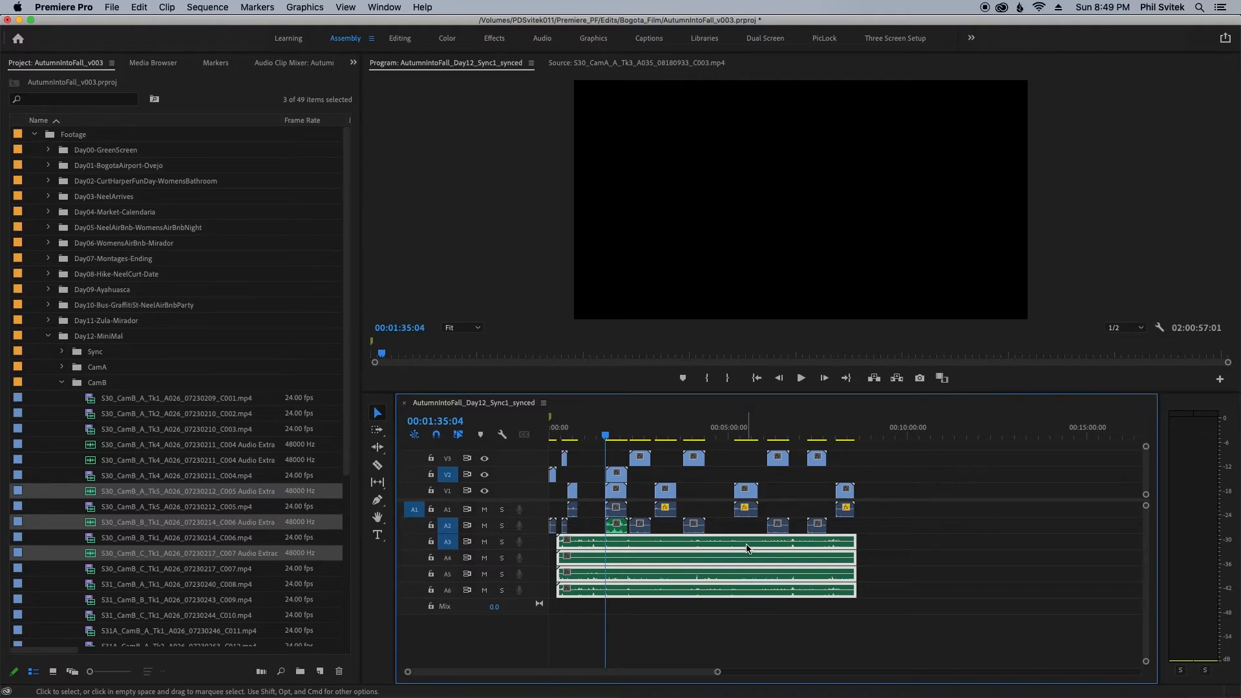
{"action": "left_click_drag", "start_coordinate": [746, 547], "coordinate": [747, 559]}
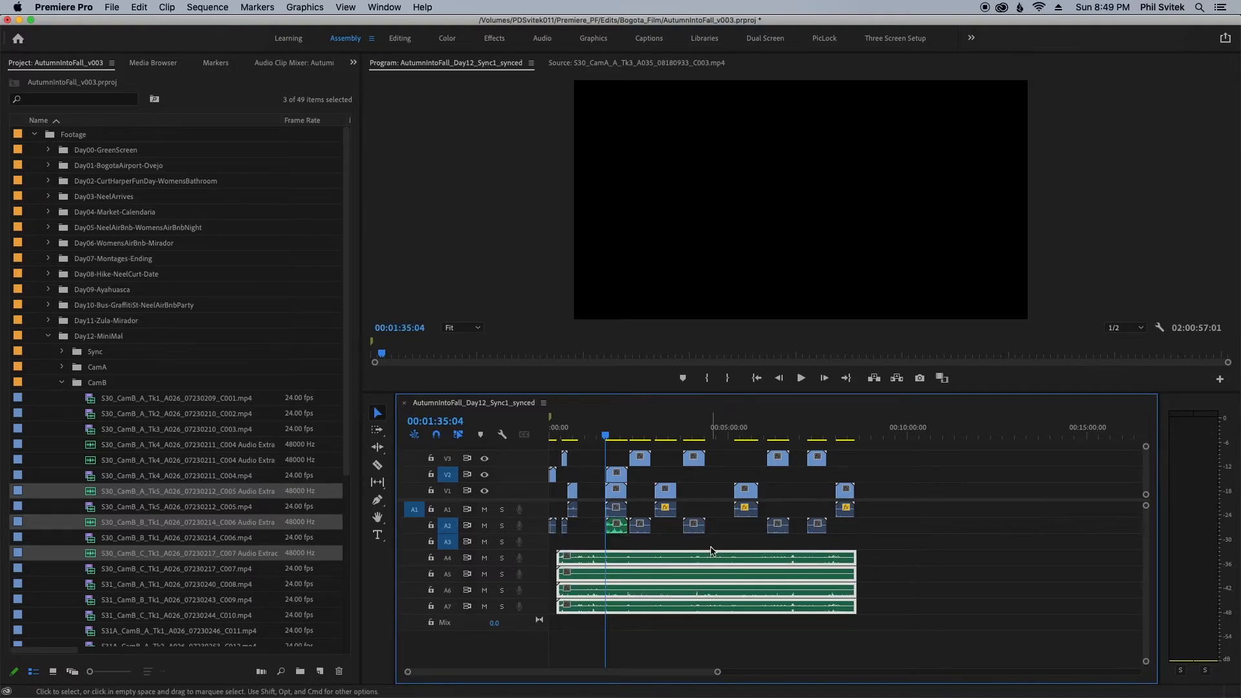
Target A3 instead of A2 and paste the copied S30_CamB_A_Tk5 take with its H8 piece at 00:00:13:14
{"action": "left_click", "coordinate": [642, 548]}
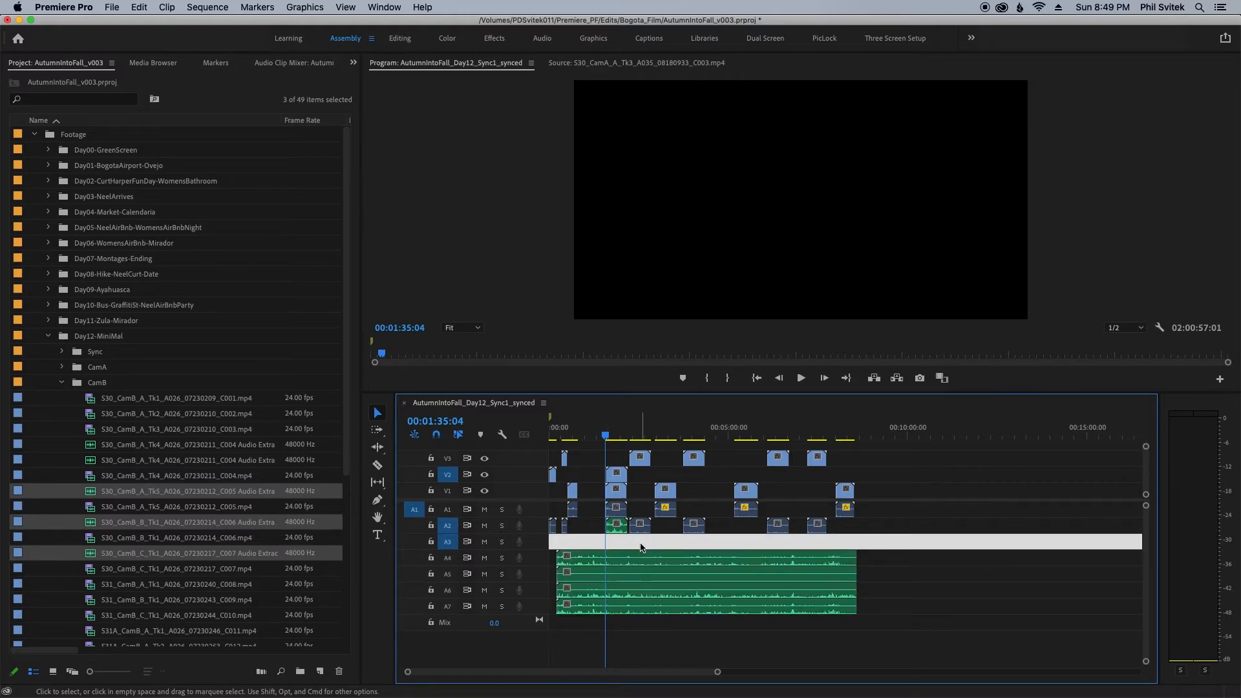
{"action": "left_click", "coordinate": [450, 526]}
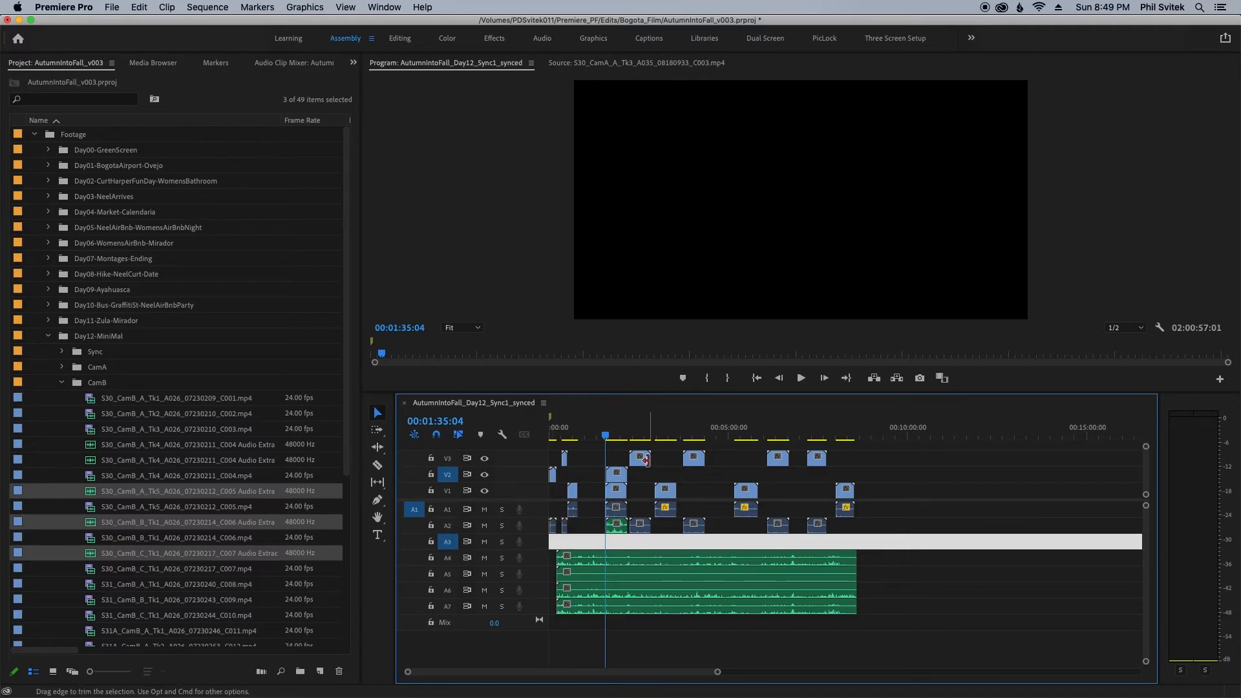
{"action": "left_click", "coordinate": [658, 545]}
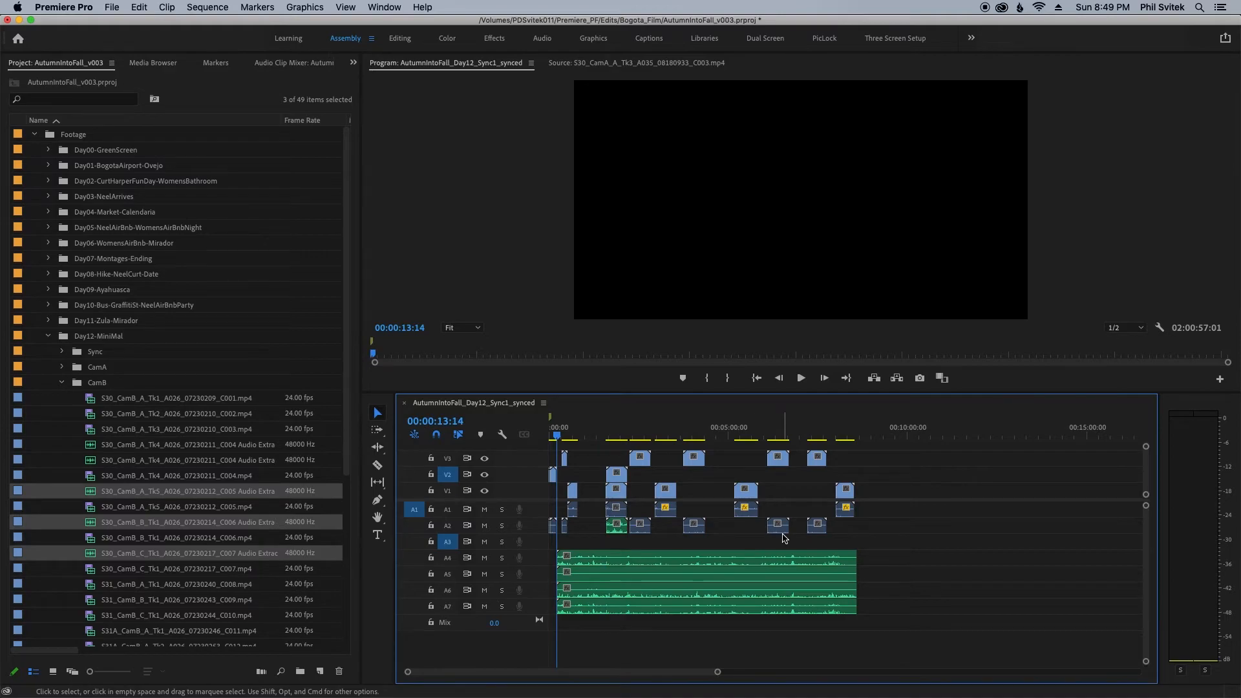
{"action": "key", "text": "equal"}
{"action": "key", "text": "equal"}
{"action": "key", "text": "equal"}
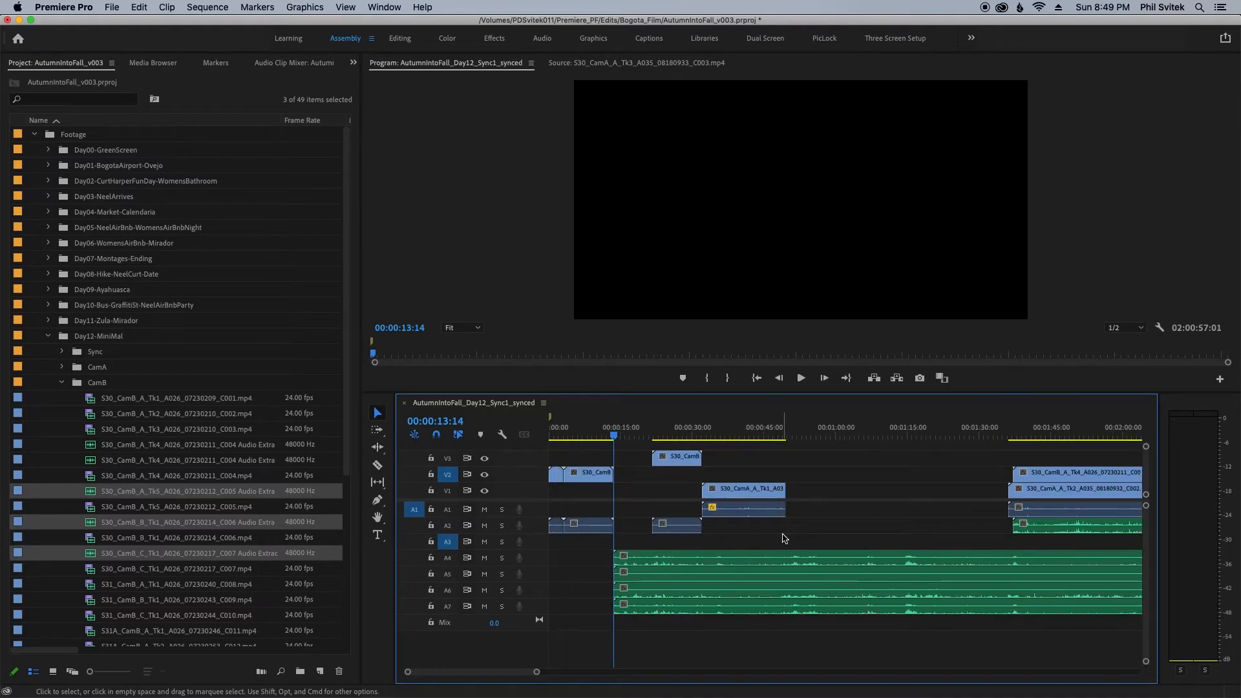
{"action": "key", "text": "super+v"}
{"action": "key", "text": "minus"}
{"action": "key", "text": "minus"}
{"action": "key", "text": "minus"}
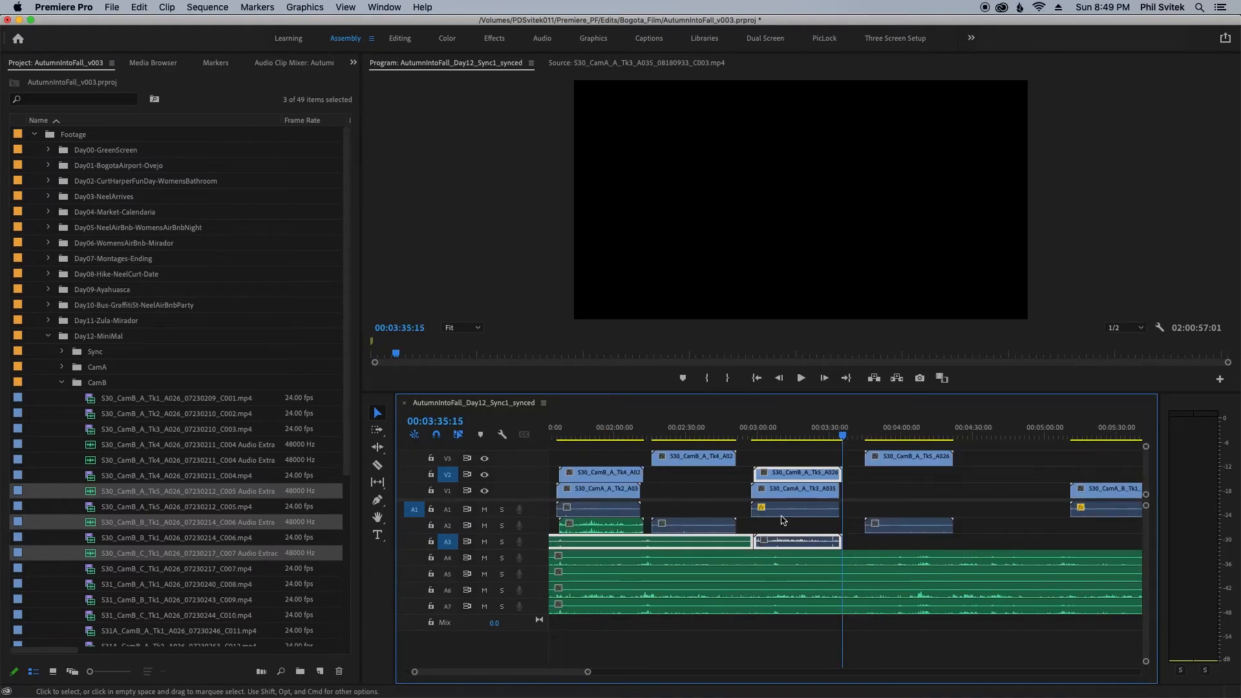
Delete the pasted H8 piece on A3 that precedes S30_CamB_A_Tk5
{"action": "left_click", "coordinate": [727, 501]}
{"action": "left_click", "coordinate": [729, 542]}
{"action": "key", "text": "Delete"}
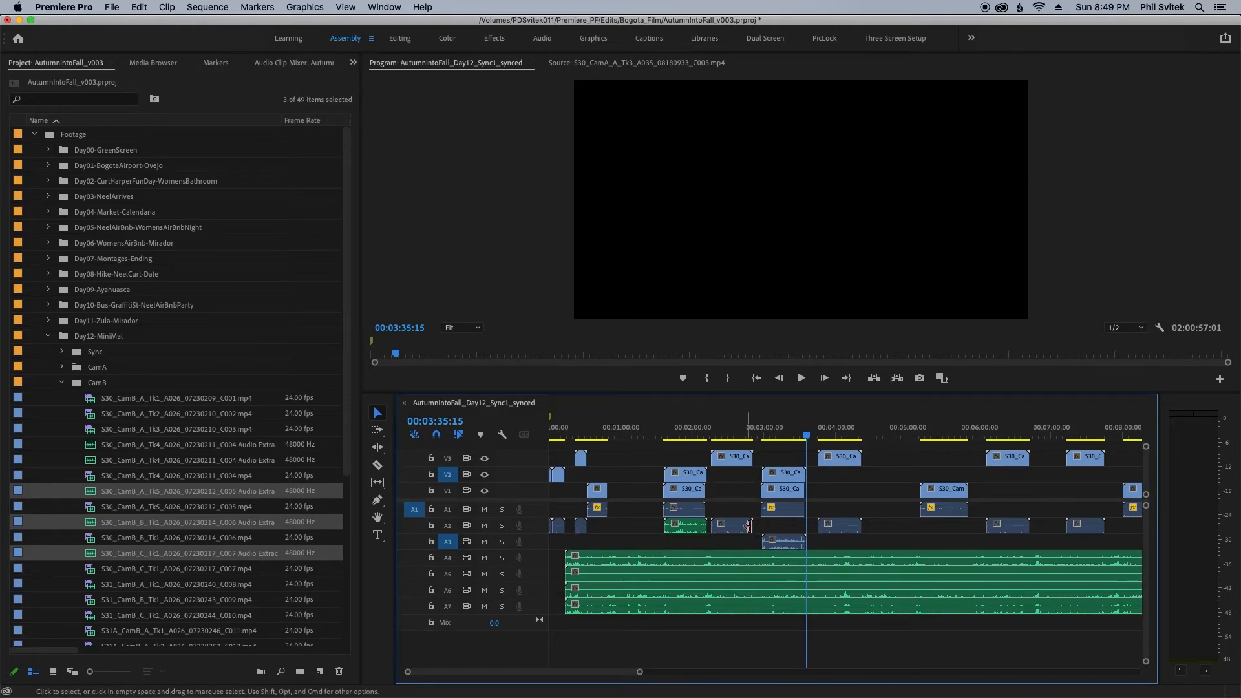
Delete the four misplaced CamB takes on V3 with their A2 audio, between about 00:02:15 and 00:08:00
{"action": "left_click", "coordinate": [780, 434]}
{"action": "key", "text": "minus"}
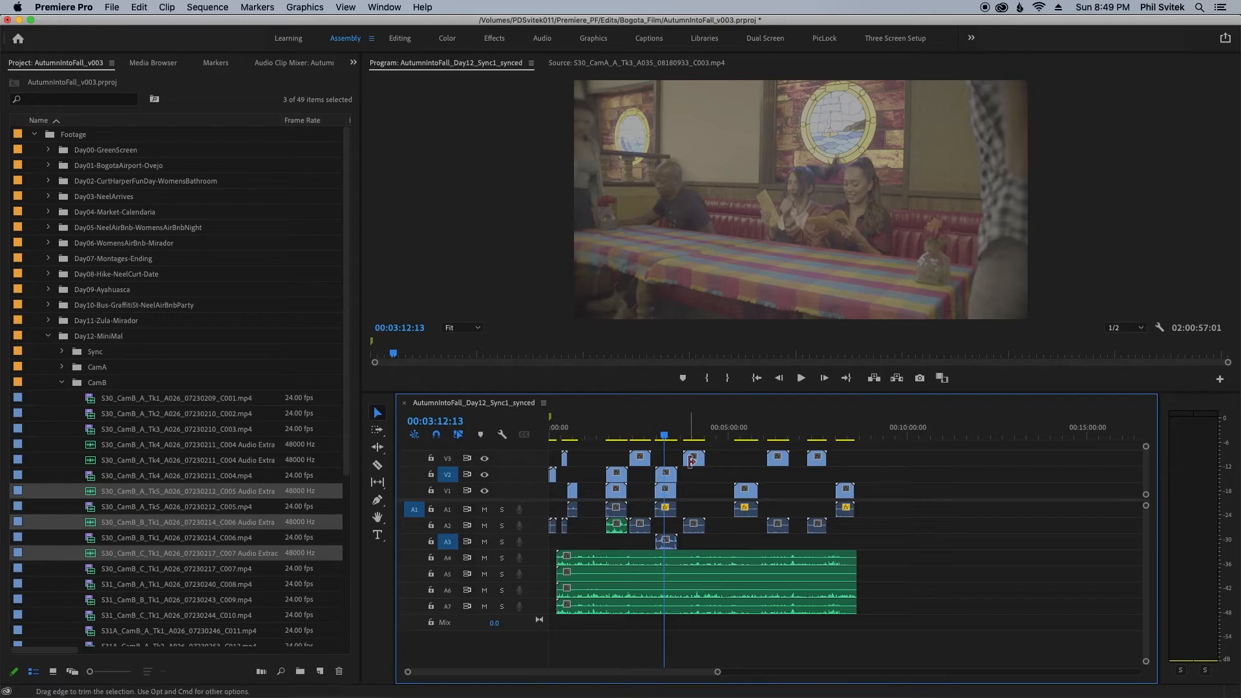
{"action": "key", "text": "Delete"}
{"action": "left_click", "coordinate": [694, 458]}
{"action": "key", "text": "Delete"}
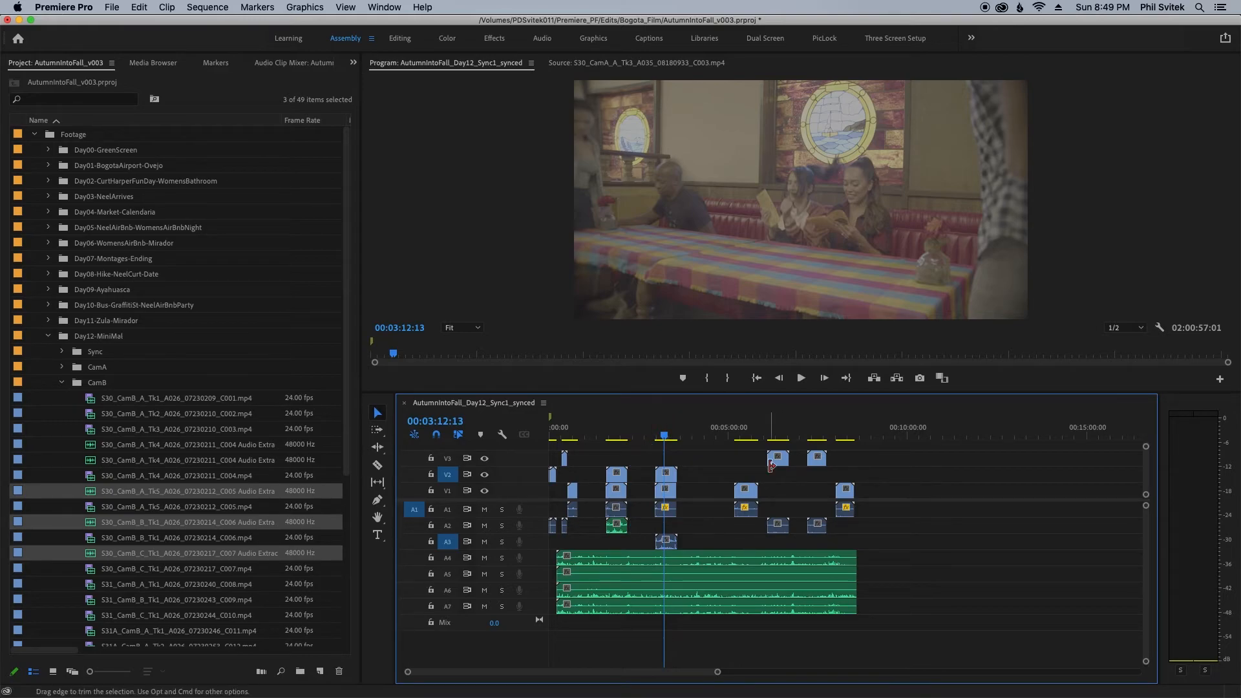
{"action": "key", "text": "Delete"}
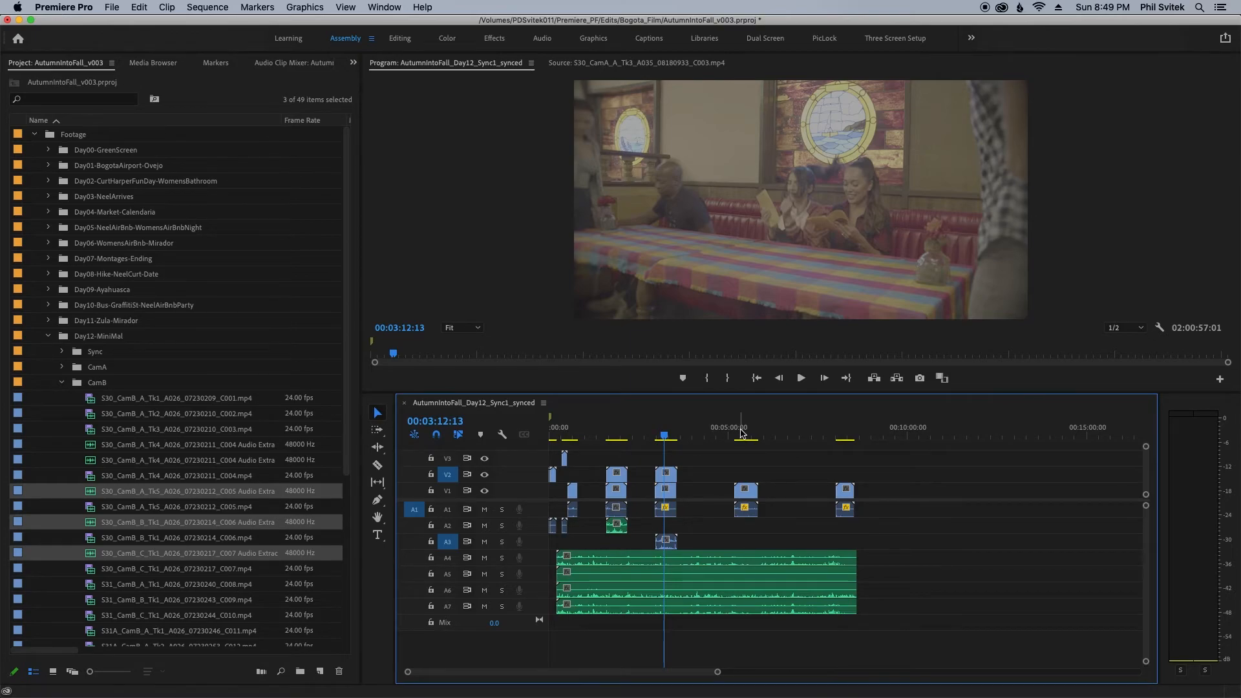
At the copied H8 section, delete the S30_CamB_A_Tk5 take and the A2 H8 piece, and restore the full A3 clip
{"action": "key", "text": "backslash"}
{"action": "left_click", "coordinate": [1047, 425]}
{"action": "key", "text": "equal"}
{"action": "key", "text": "equal"}
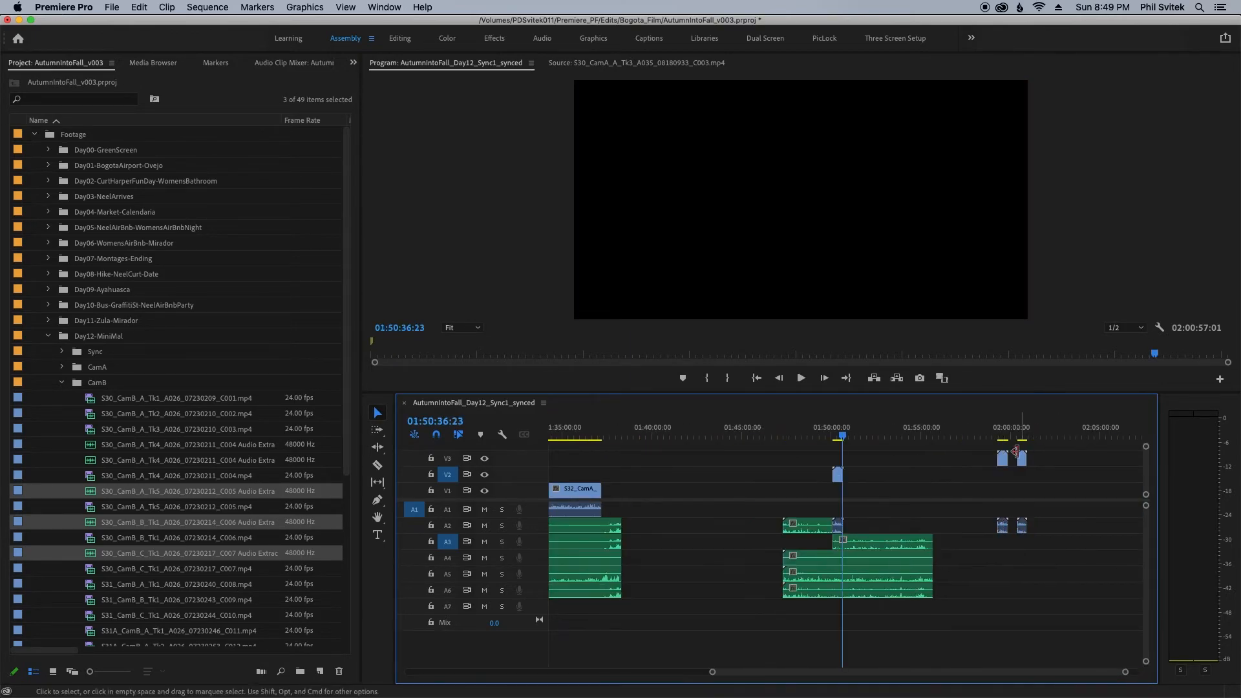
{"action": "key", "text": "equal"}
{"action": "left_click_drag", "start_coordinate": [810, 457], "coordinate": [855, 493]}
{"action": "key", "text": "Delete"}
{"action": "left_click_drag", "start_coordinate": [782, 506], "coordinate": [720, 541]}
{"action": "key", "text": "Delete"}
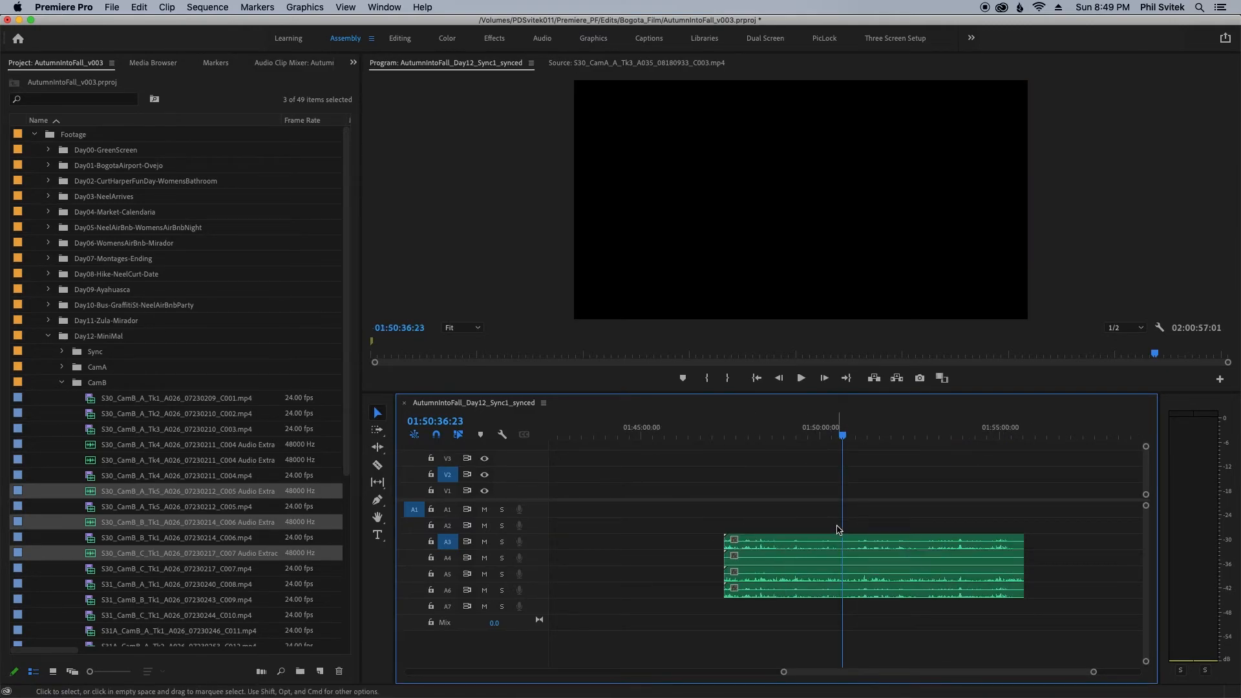
Move S30_CamB_B_Tk1 over the copied H8 clips near 01:54:00 and synchronize them by audio, track channel 1
{"action": "key", "text": "minus"}
{"action": "key", "text": "minus"}
{"action": "left_click_drag", "start_coordinate": [1034, 460], "coordinate": [984, 462]}
{"action": "left_click_drag", "start_coordinate": [934, 452], "coordinate": [999, 597]}
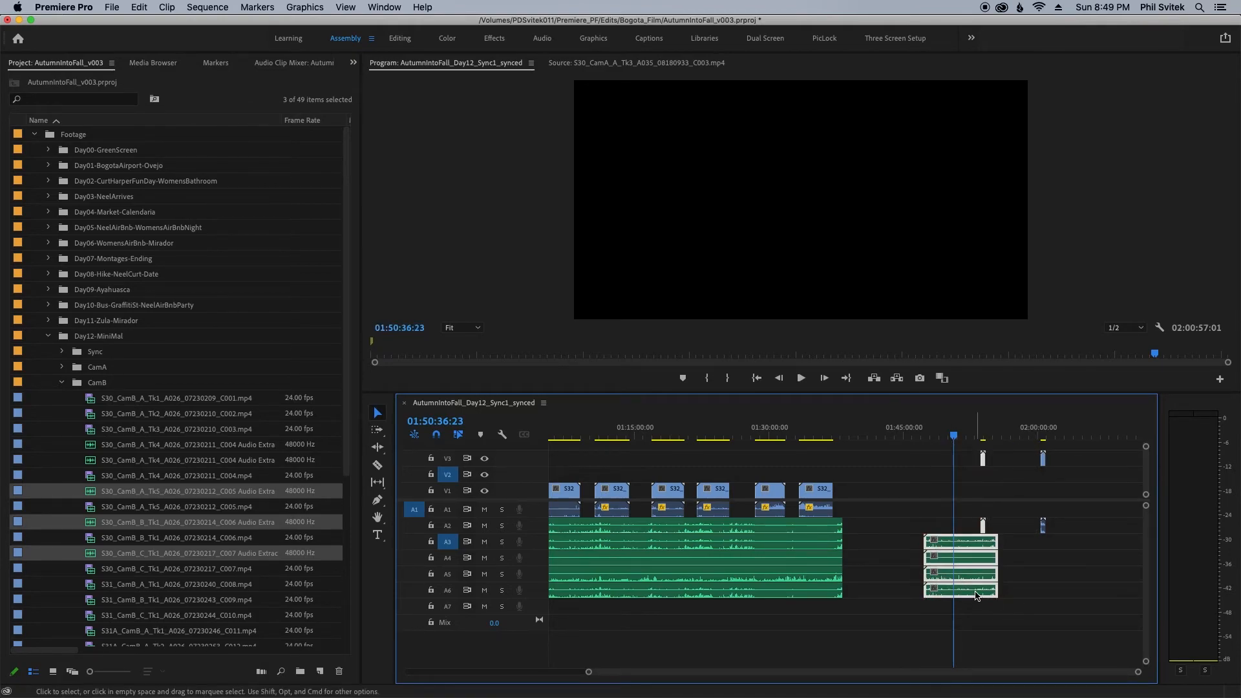
{"action": "right_click", "coordinate": [976, 595]}
{"action": "left_click", "coordinate": [1016, 326]}
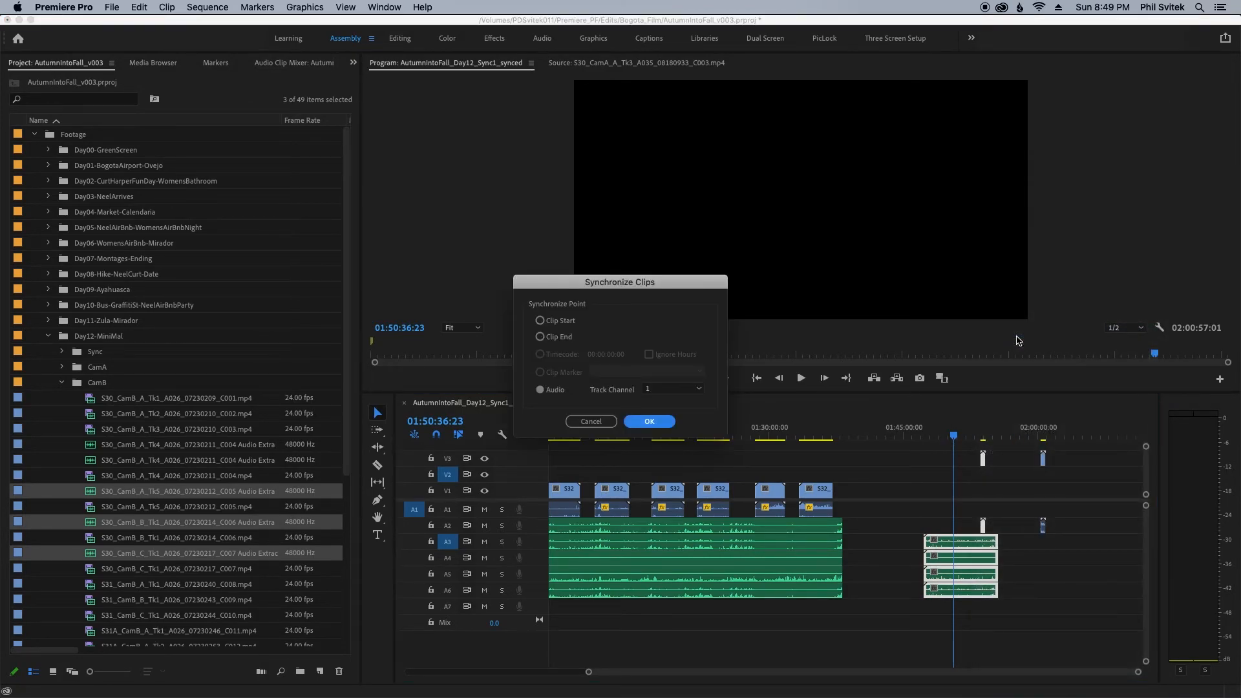
{"action": "key", "text": "Return"}
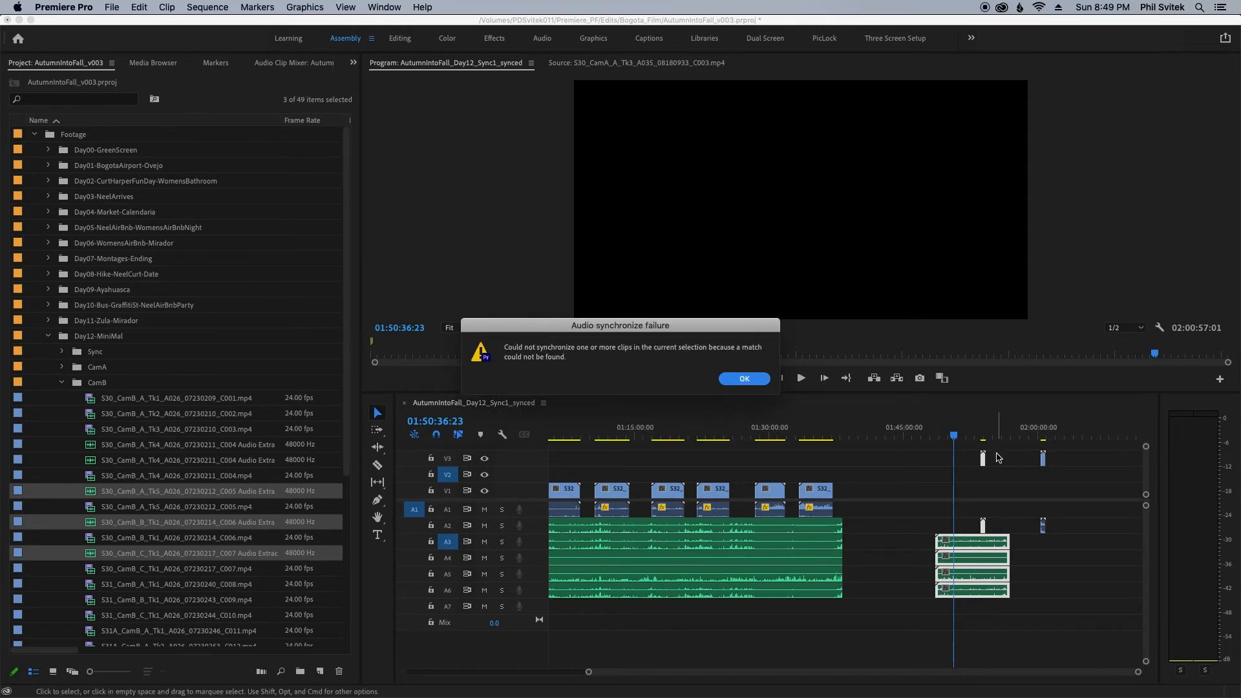
{"action": "left_click", "coordinate": [744, 380]}
Play the sequence around 01:54:00 to check the sync between S30_CamB_B_Tk1 and the H8 audio
{"action": "key", "text": "="}
{"action": "key", "text": "="}
{"action": "key", "text": "="}
{"action": "key", "text": "="}
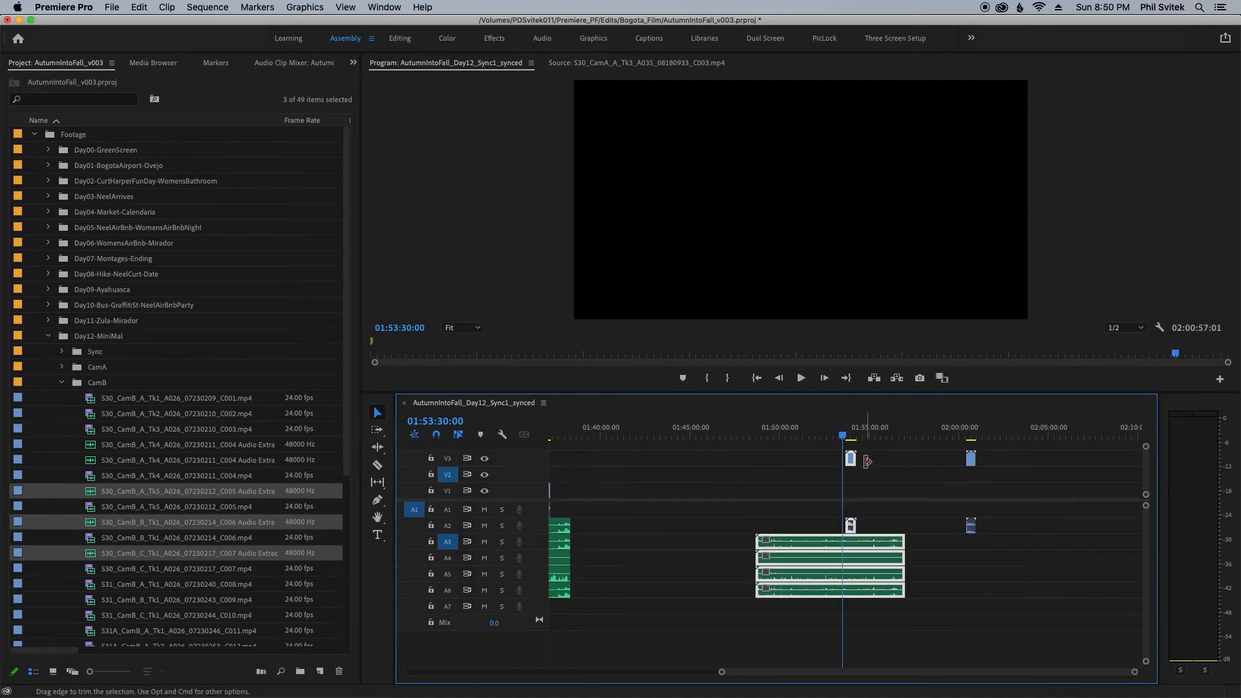
{"action": "left_click", "coordinate": [891, 434]}
{"action": "key", "text": "space"}
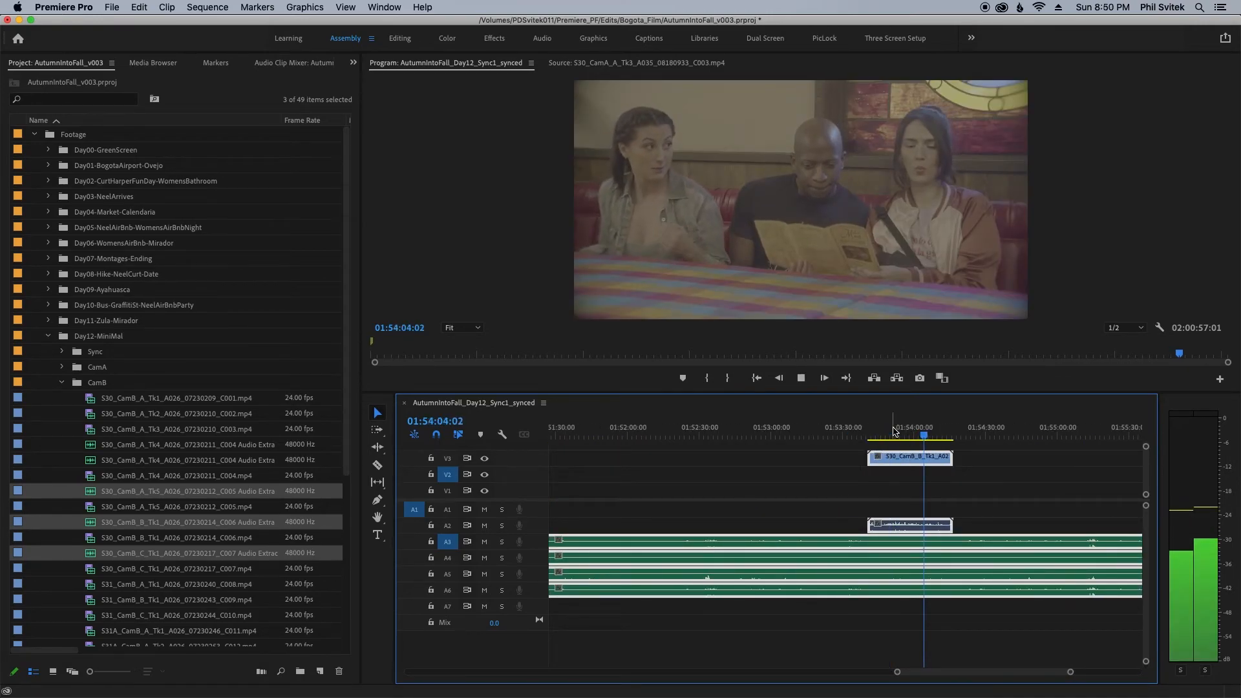
{"action": "key", "text": "space"}
Split the A3 H8 clip at the start of S30_CamB_B_Tk1, move the earlier piece to A2, and select it with the take
{"action": "left_click", "coordinate": [845, 484]}
{"action": "key", "text": "c"}
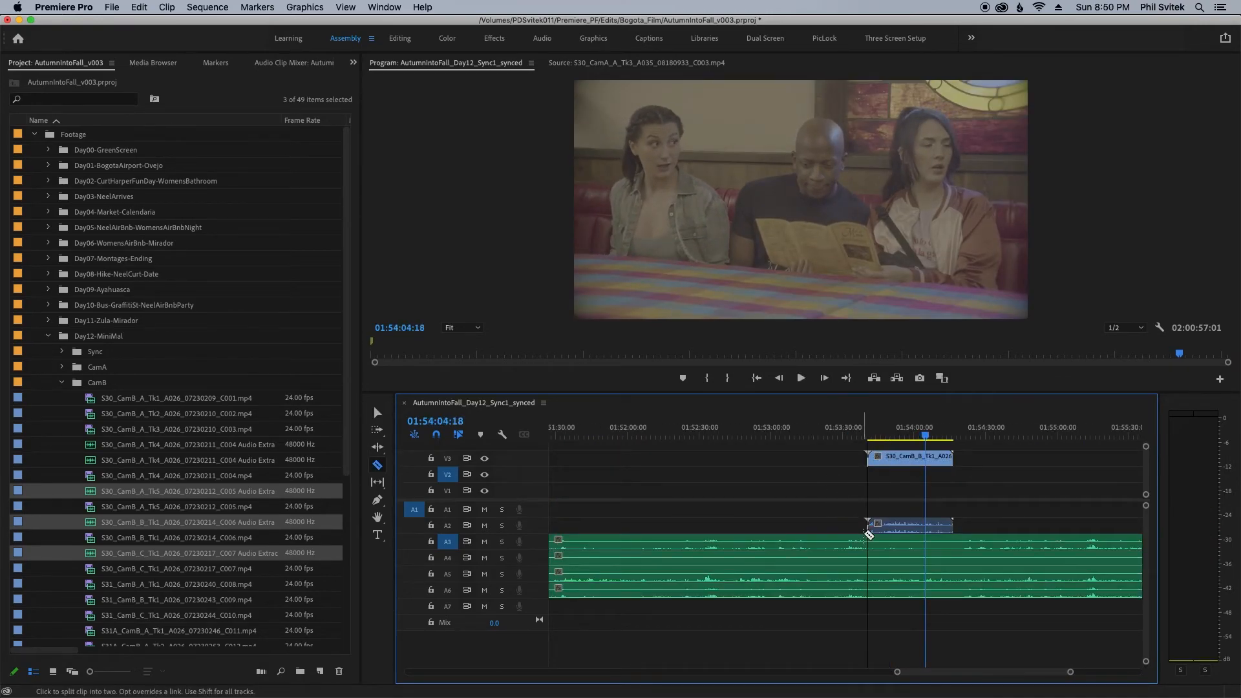
{"action": "left_click", "coordinate": [864, 536]}
{"action": "key", "text": "v"}
{"action": "left_click_drag", "start_coordinate": [829, 542], "coordinate": [829, 528]}
{"action": "left_click_drag", "start_coordinate": [793, 450], "coordinate": [909, 526]}
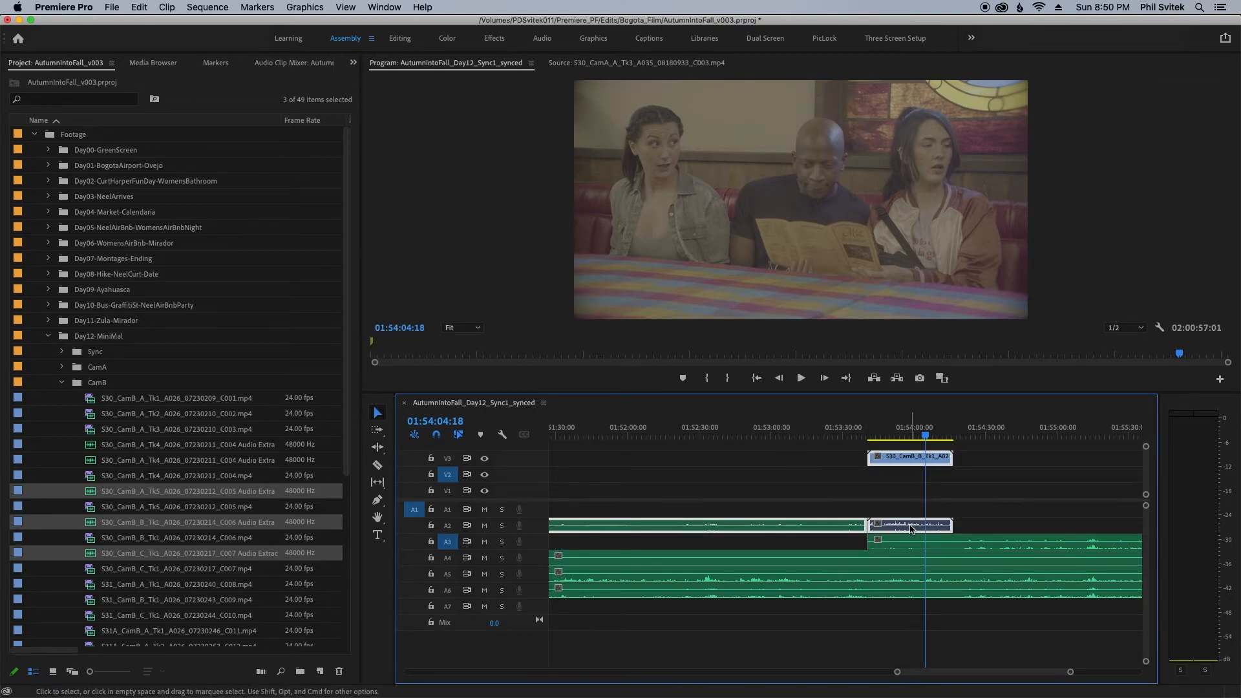
In the opening section, move the S30_CamB_A_Tk5 camera audio near 00:03:02 up from A3 to A2
{"action": "key", "text": "minus"}
{"action": "key", "text": "minus"}
{"action": "key", "text": "backslash"}
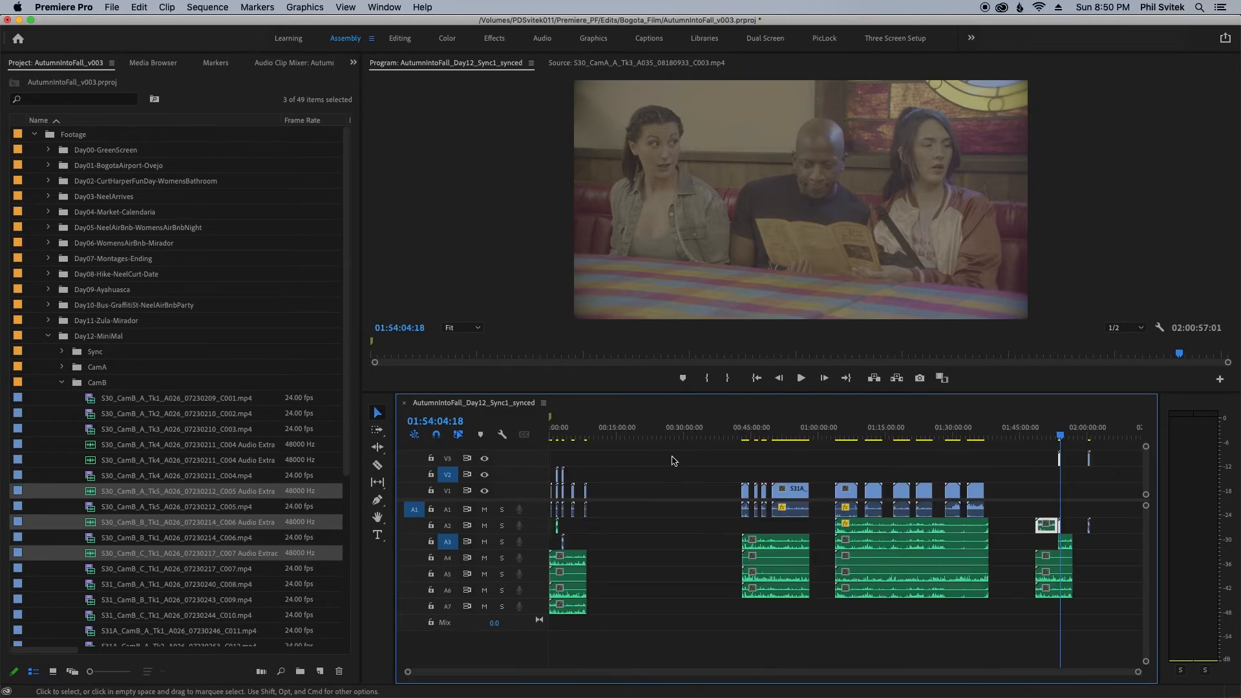
{"action": "left_click", "coordinate": [552, 430]}
{"action": "key", "text": "equal"}
{"action": "key", "text": "equal"}
{"action": "key", "text": "equal"}
{"action": "key", "text": "equal"}
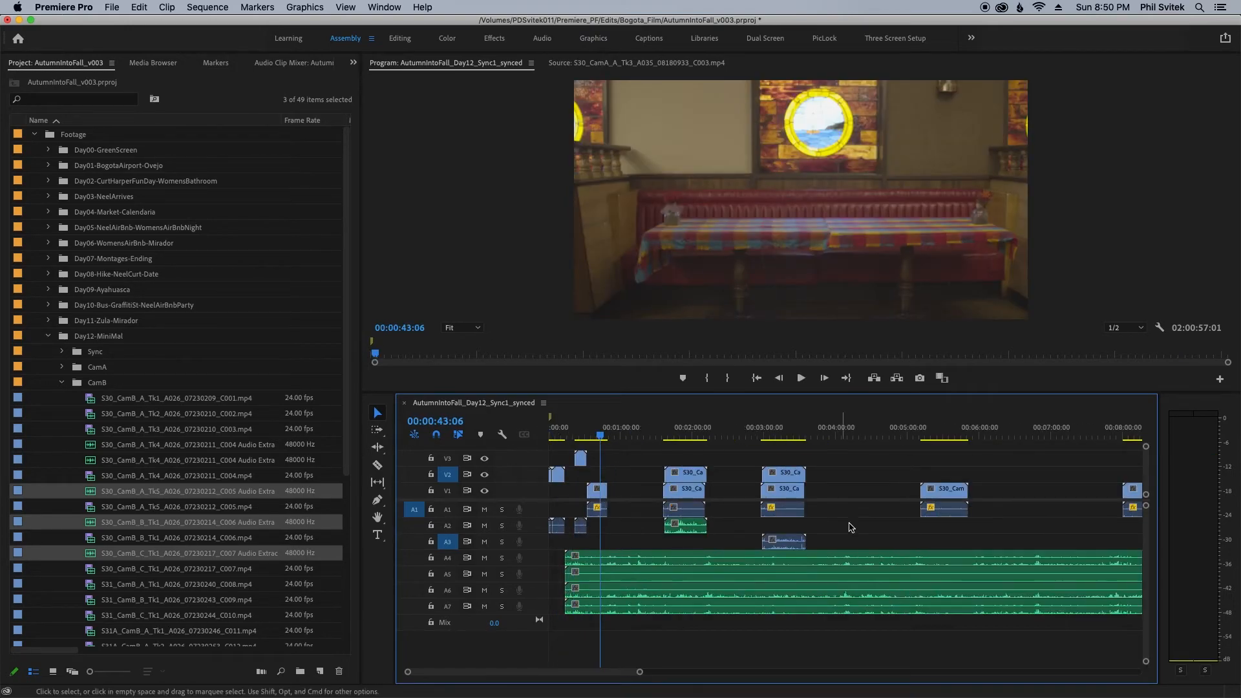
{"action": "left_click", "coordinate": [766, 435]}
{"action": "key", "text": "equal"}
{"action": "left_click", "coordinate": [854, 542]}
{"action": "left_click_drag", "start_coordinate": [853, 541], "coordinate": [853, 529]}
{"action": "left_click", "coordinate": [775, 547]}
{"action": "key", "text": "minus"}
{"action": "key", "text": "minus"}
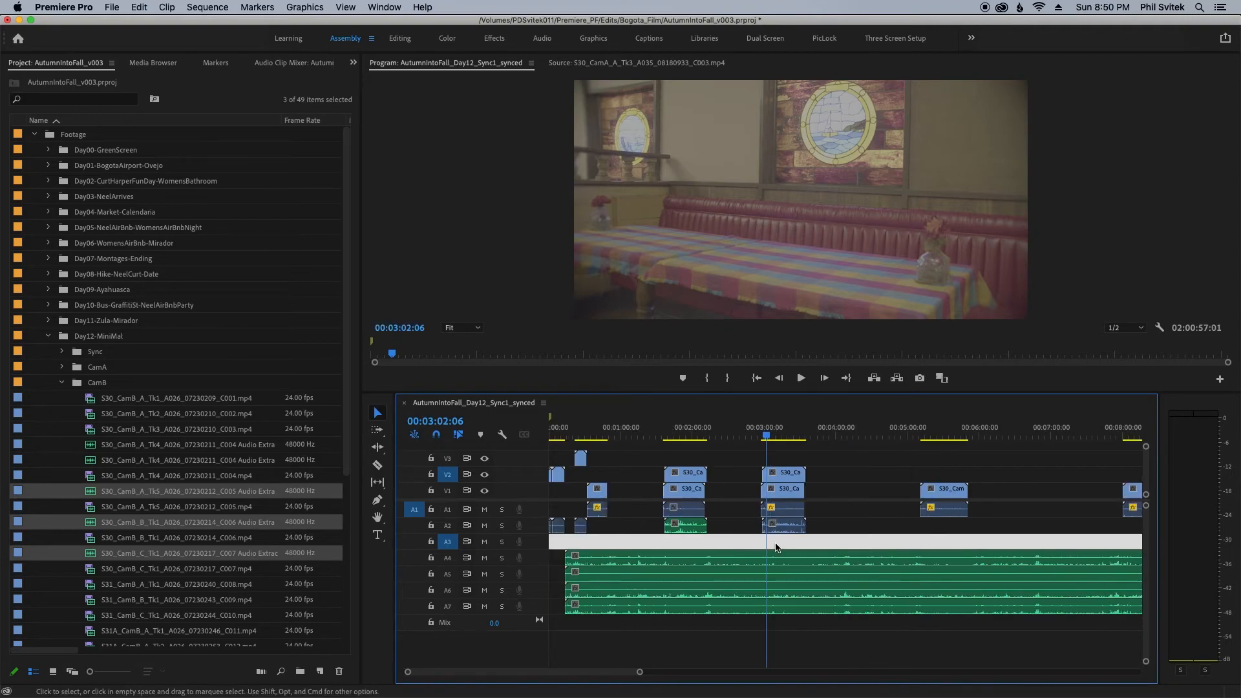
Paste the copied S30_CamB_B_Tk1 take with its H8 piece at 00:00:13:14, where the opening H8 clips start
{"action": "left_click", "coordinate": [564, 427]}
{"action": "key", "text": "equal"}
{"action": "key", "text": "equal"}
{"action": "key", "text": "equal"}
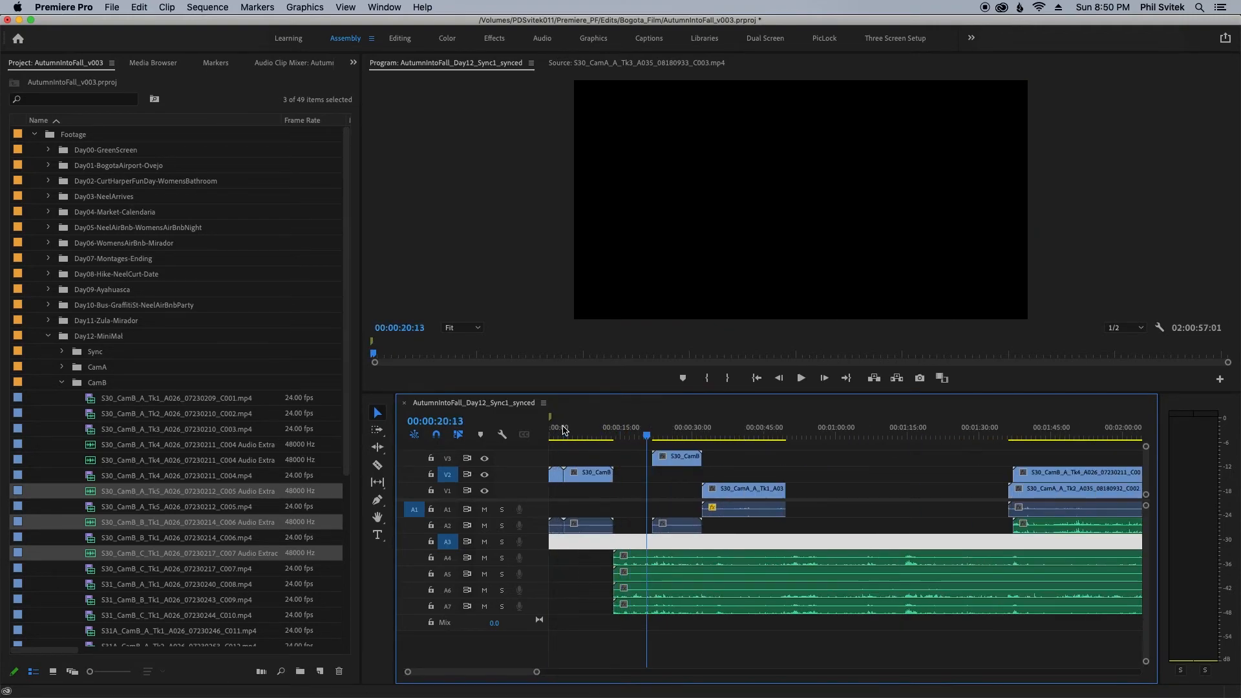
{"action": "left_click", "coordinate": [637, 546]}
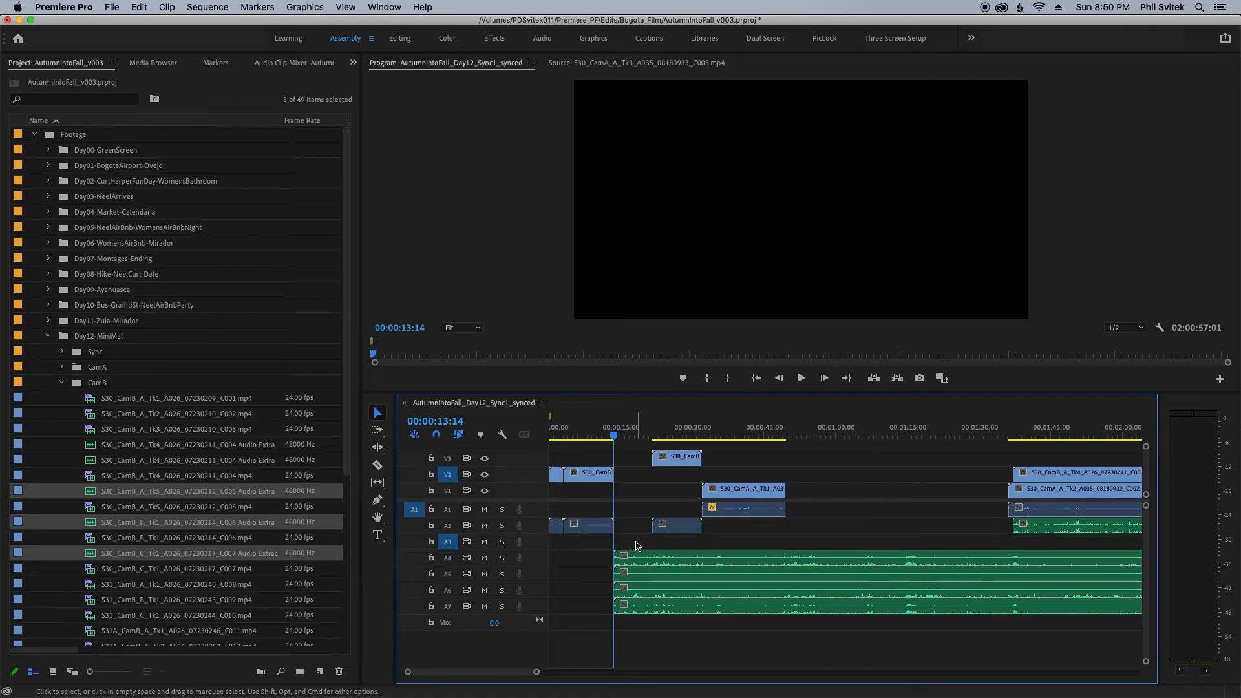
{"action": "key", "text": "super+v"}
Delete the pasted H8 piece on A3 and move the S30_CamB_B_Tk1 camera audio up to A2
{"action": "left_click", "coordinate": [626, 525]}
{"action": "left_click", "coordinate": [631, 542]}
{"action": "key", "text": "Delete"}
{"action": "left_click_drag", "start_coordinate": [703, 543], "coordinate": [705, 531]}
{"action": "left_click", "coordinate": [770, 545]}
{"action": "left_click", "coordinate": [786, 547]}
At the copied H8 section, delete the S30_CamB_B_Tk1 take and the A2 H8 piece, and restore the full A3 clip
{"action": "key", "text": "minus"}
{"action": "key", "text": "minus"}
{"action": "key", "text": "minus"}
{"action": "key", "text": "minus"}
{"action": "key", "text": "minus"}
{"action": "key", "text": "minus"}
{"action": "left_click", "coordinate": [1055, 438]}
{"action": "key", "text": "equal"}
{"action": "key", "text": "equal"}
{"action": "key", "text": "equal"}
{"action": "left_click_drag", "start_coordinate": [825, 444], "coordinate": [675, 544]}
{"action": "key", "text": "Delete"}
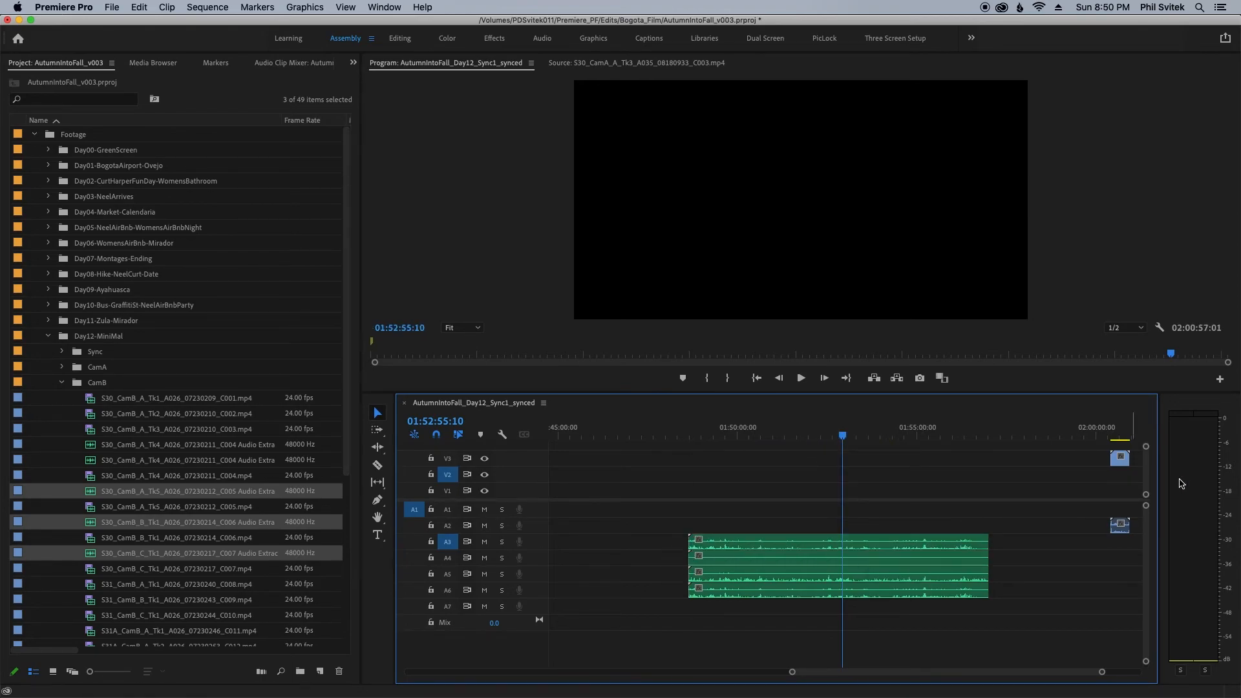
Move S30_CamB_C_Tk1 over the copied H8 clips near 01:53:30 and synchronize them by audio, track channel 1
{"action": "left_click_drag", "start_coordinate": [1120, 458], "coordinate": [870, 459]}
{"action": "left_click_drag", "start_coordinate": [789, 467], "coordinate": [941, 620]}
{"action": "right_click", "coordinate": [886, 575]}
{"action": "left_click", "coordinate": [915, 333]}
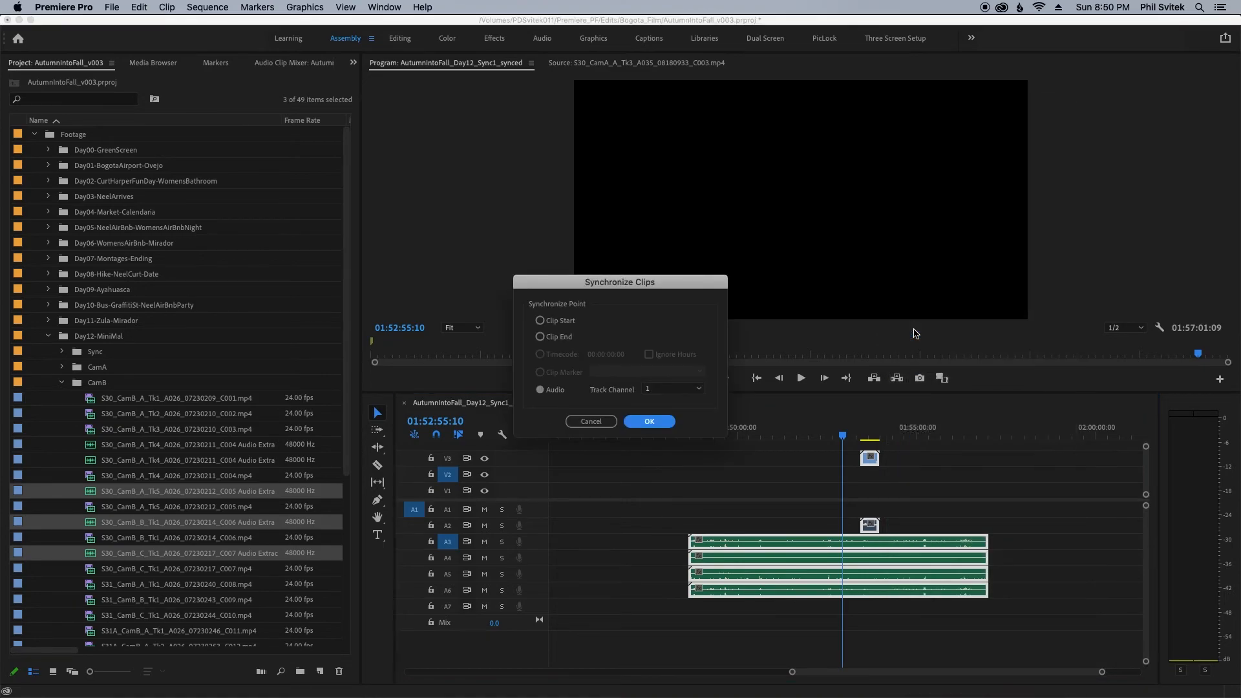
{"action": "key", "text": "Return"}
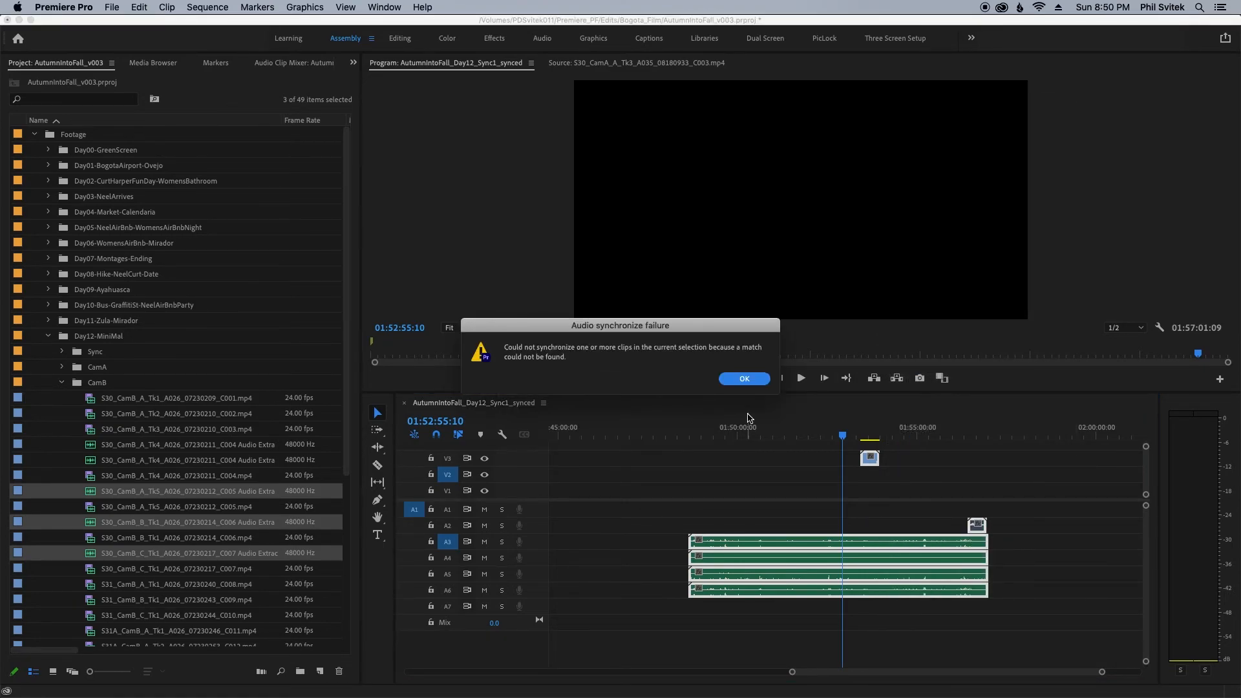
{"action": "left_click", "coordinate": [744, 378]}
Line up the S30_CamB_C_Tk1 video on V3 with its synced A2 audio and play from 01:56:37:04 to check sync
{"action": "left_click", "coordinate": [940, 483]}
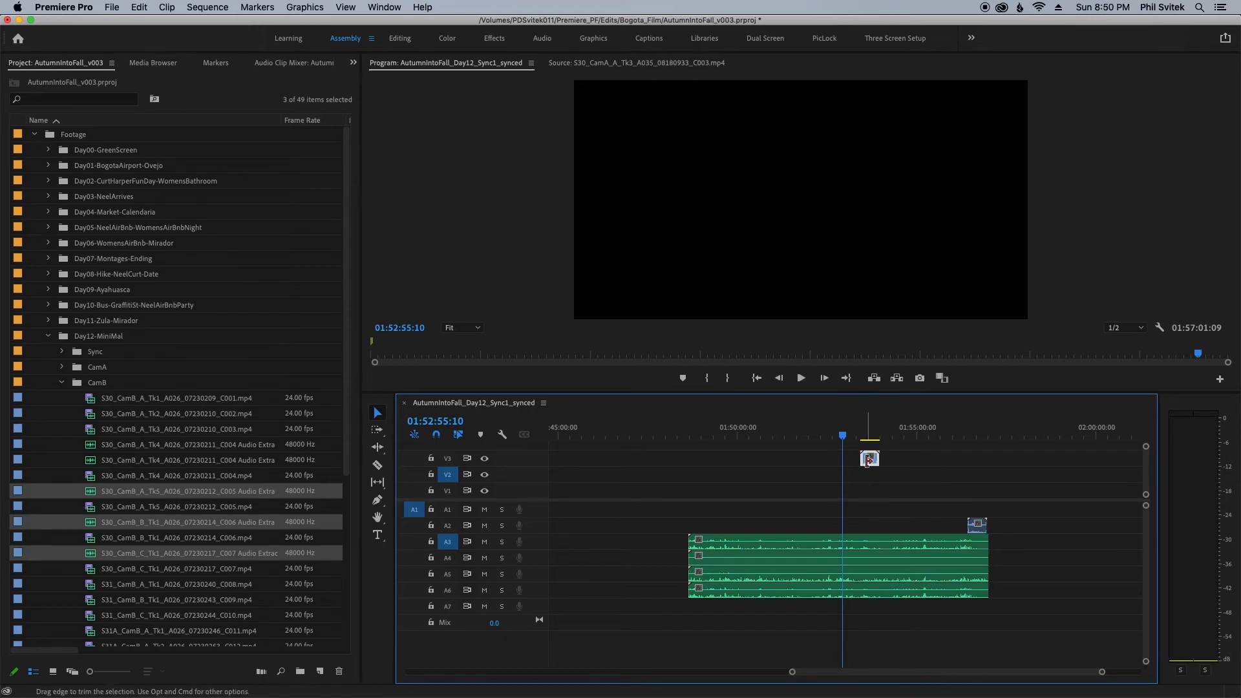
{"action": "left_click_drag", "start_coordinate": [873, 458], "coordinate": [976, 457]}
{"action": "left_click", "coordinate": [976, 434]}
{"action": "key", "text": "="}
{"action": "key", "text": "="}
{"action": "key", "text": "="}
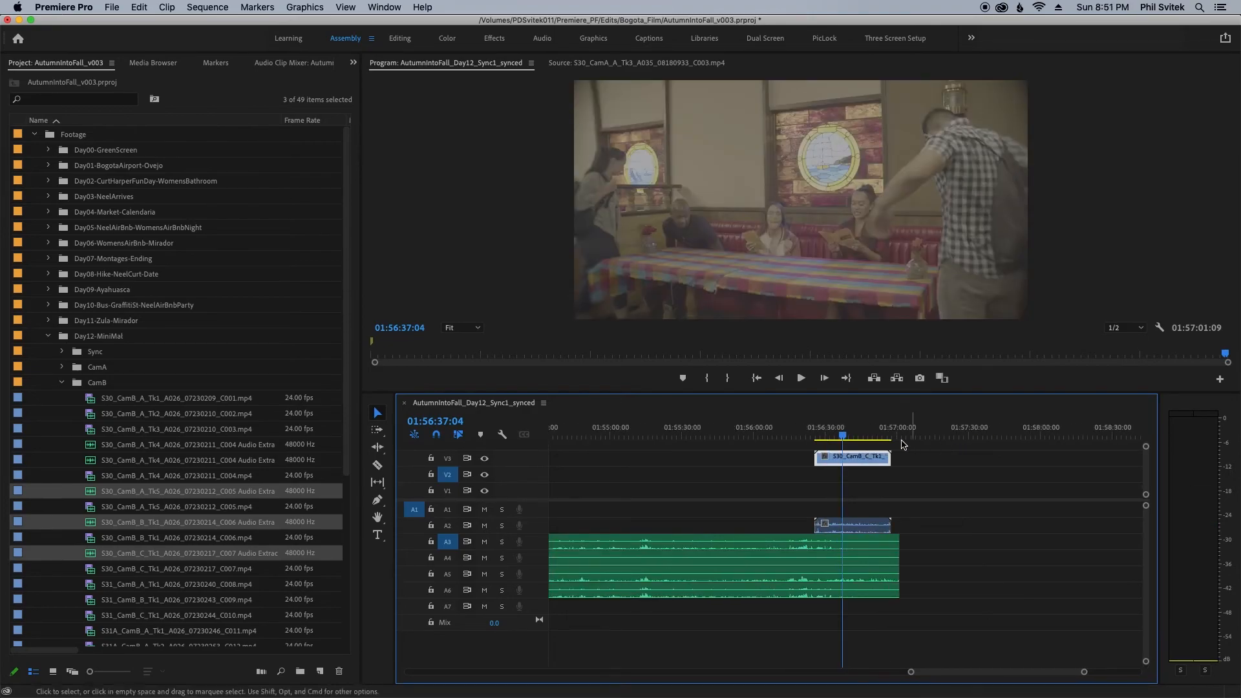
{"action": "key", "text": "space"}
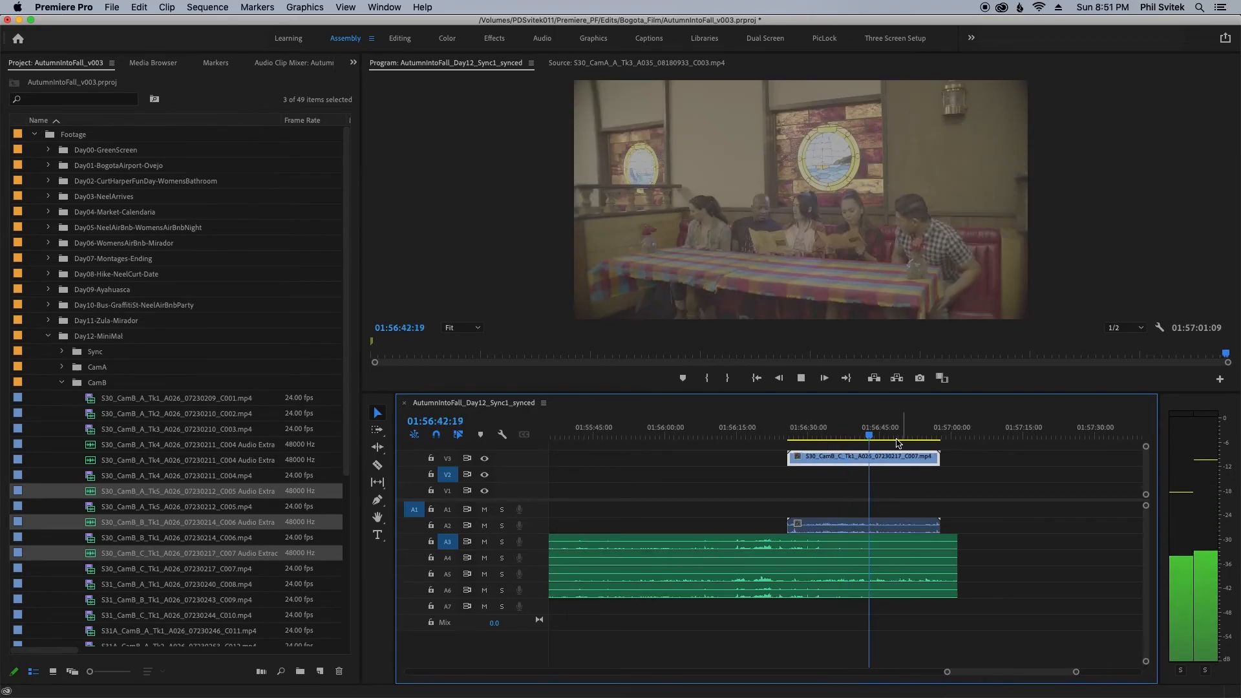
{"action": "key", "text": "space"}
Split the A3 H8 clip at the start of S30_CamB_C_Tk1, move the earlier piece to A2, and cut it with the take
{"action": "key", "text": "c"}
{"action": "left_click", "coordinate": [786, 542]}
{"action": "key", "text": "v"}
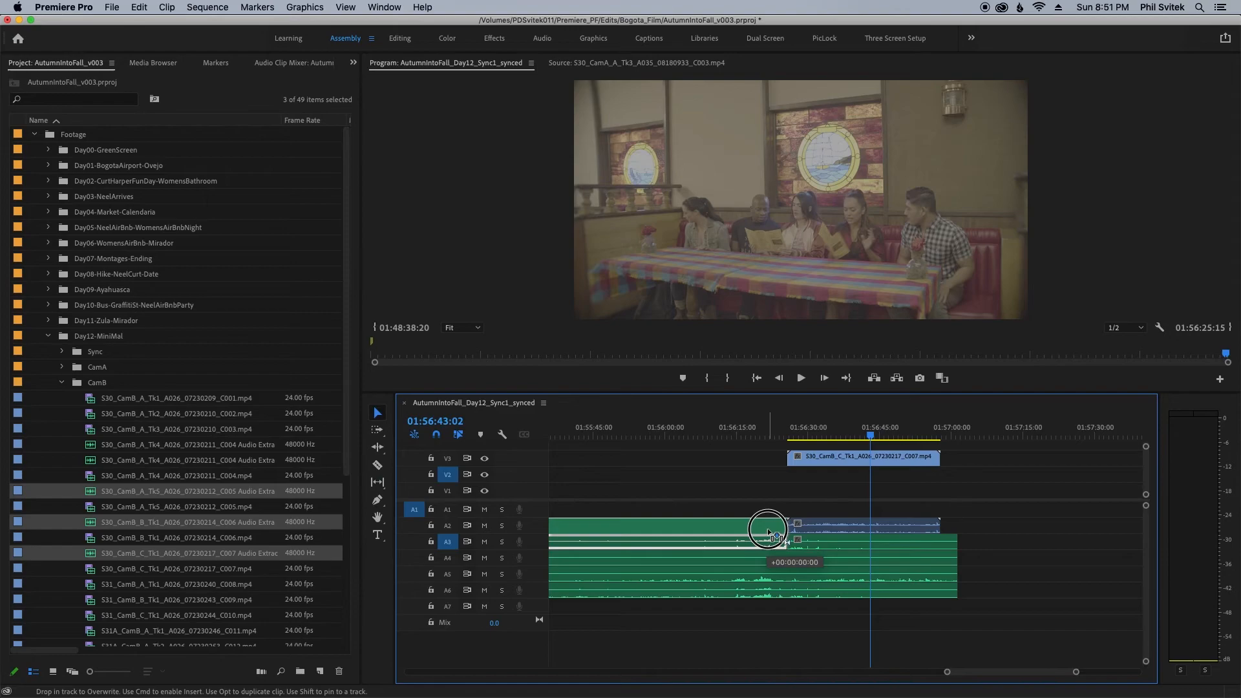
{"action": "left_click_drag", "start_coordinate": [784, 545], "coordinate": [778, 528]}
{"action": "left_click_drag", "start_coordinate": [737, 452], "coordinate": [821, 526]}
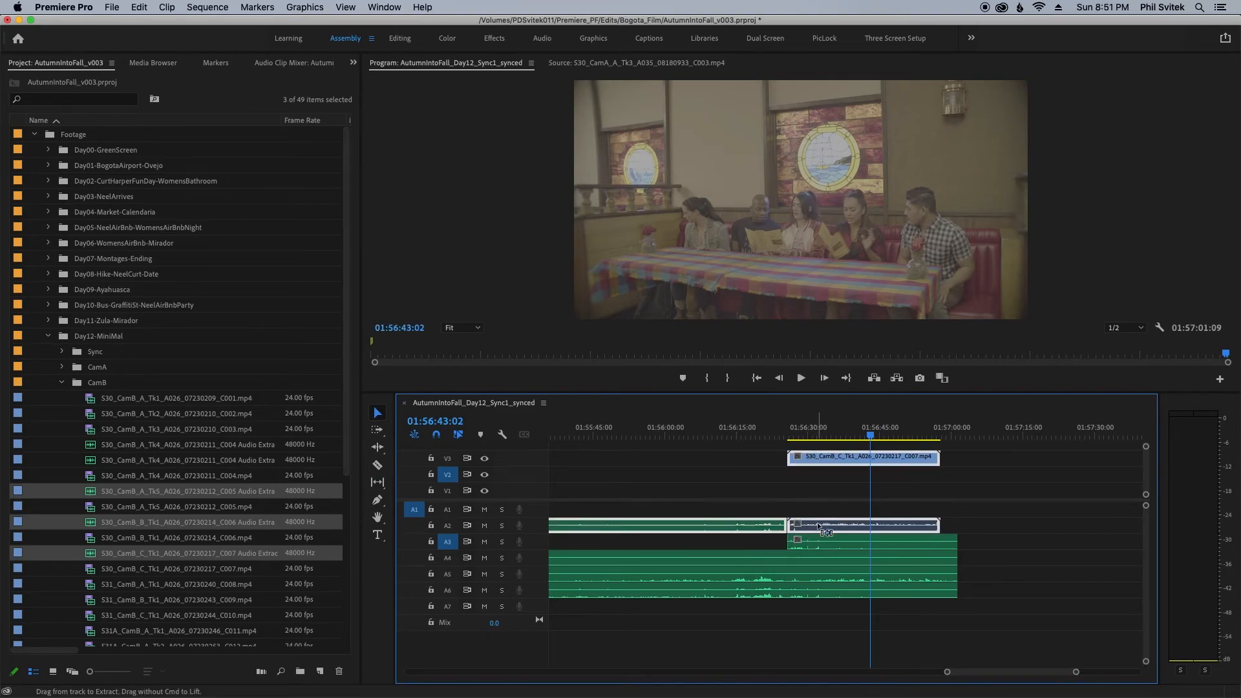
{"action": "key", "text": "super+x"}
Delete the remaining copied H8 audio clips on A3–A6 at the end of the sequence
{"action": "left_click_drag", "start_coordinate": [731, 490], "coordinate": [825, 589]}
{"action": "key", "text": "Delete"}
Save the project and paste the cut S30_CamB_C_Tk1 take with its H8 piece at 00:00:13:14, where the H8 audio starts
{"action": "key", "text": "minus"}
{"action": "key", "text": "Home"}
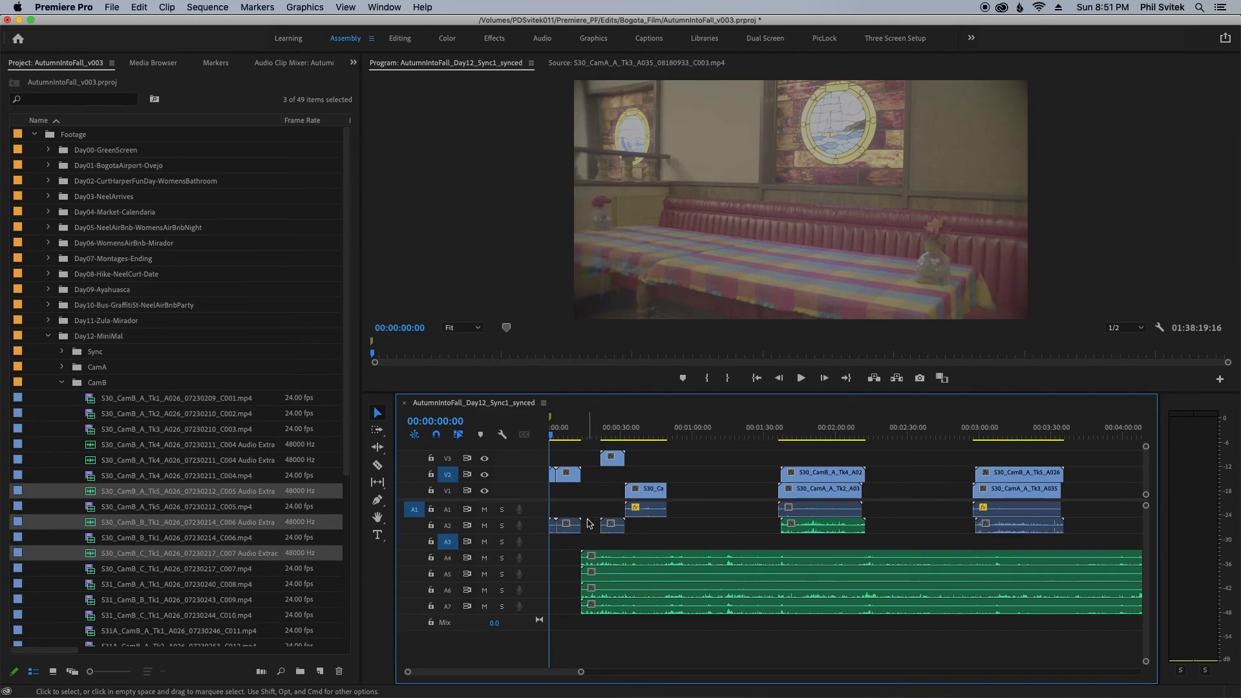
{"action": "key", "text": "Down"}
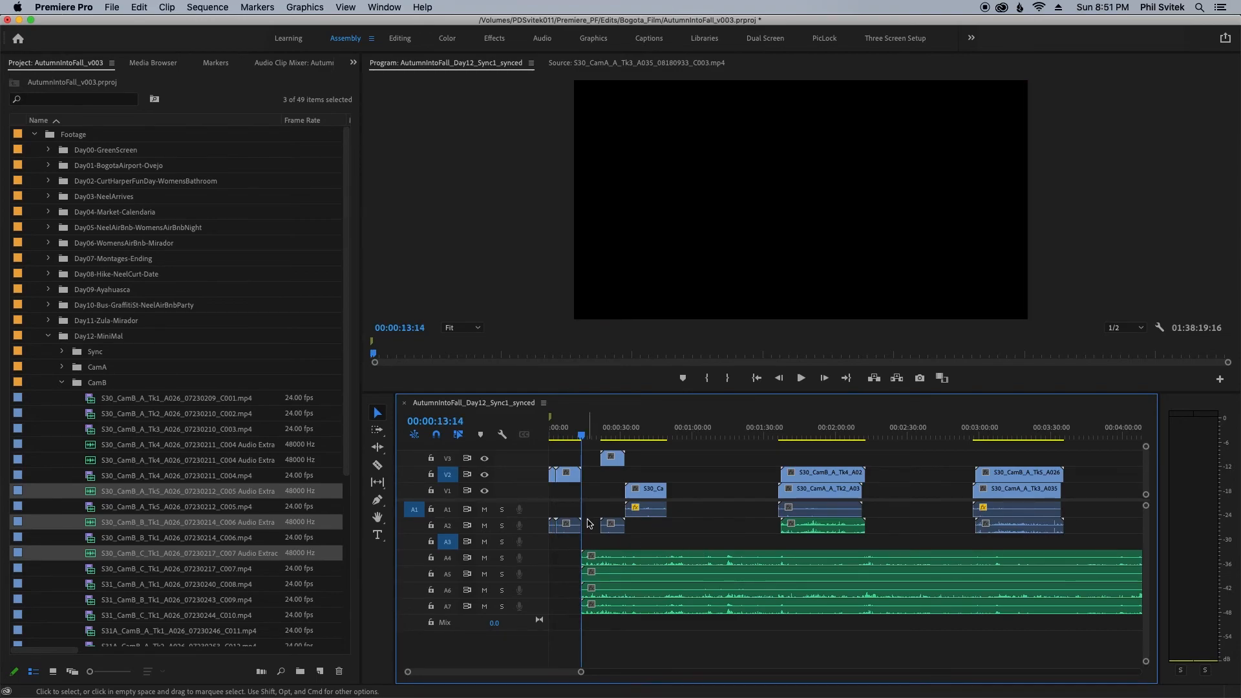
{"action": "key", "text": "equal"}
{"action": "key", "text": "equal"}
{"action": "key", "text": "equal"}
{"action": "key", "text": "equal"}
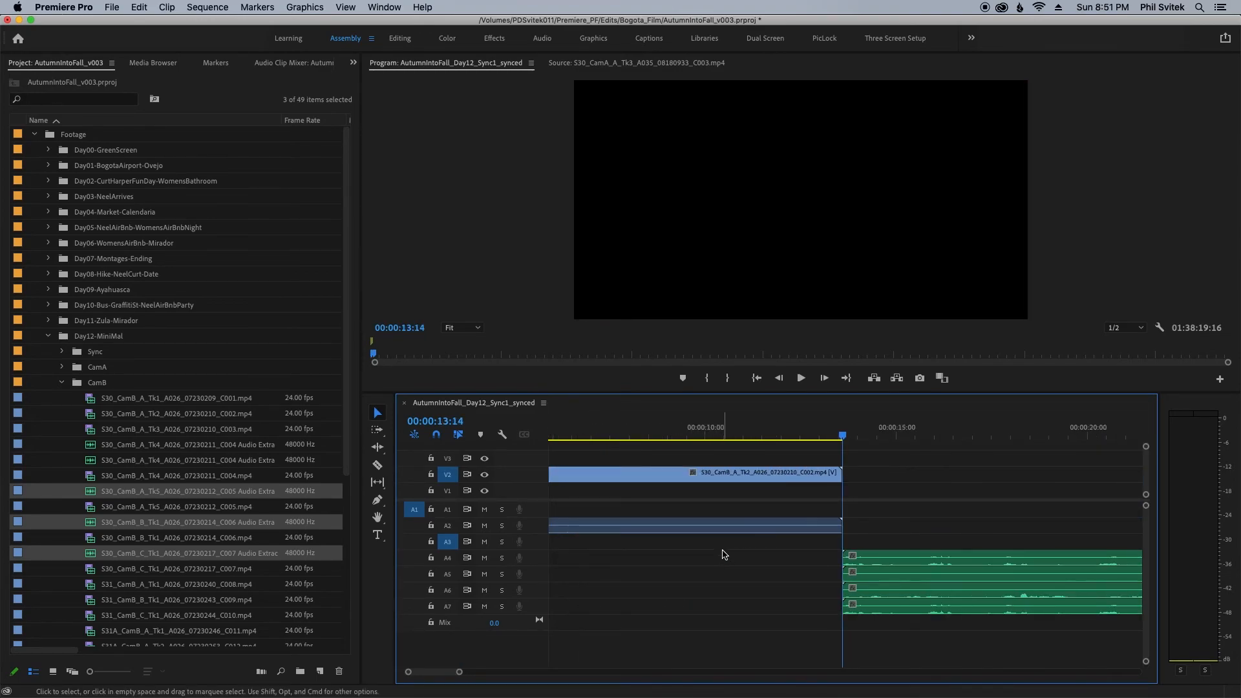
{"action": "key", "text": "minus"}
{"action": "key", "text": "minus"}
{"action": "key", "text": "minus"}
{"action": "key", "text": "minus"}
{"action": "key", "text": "minus"}
{"action": "key", "text": "minus"}
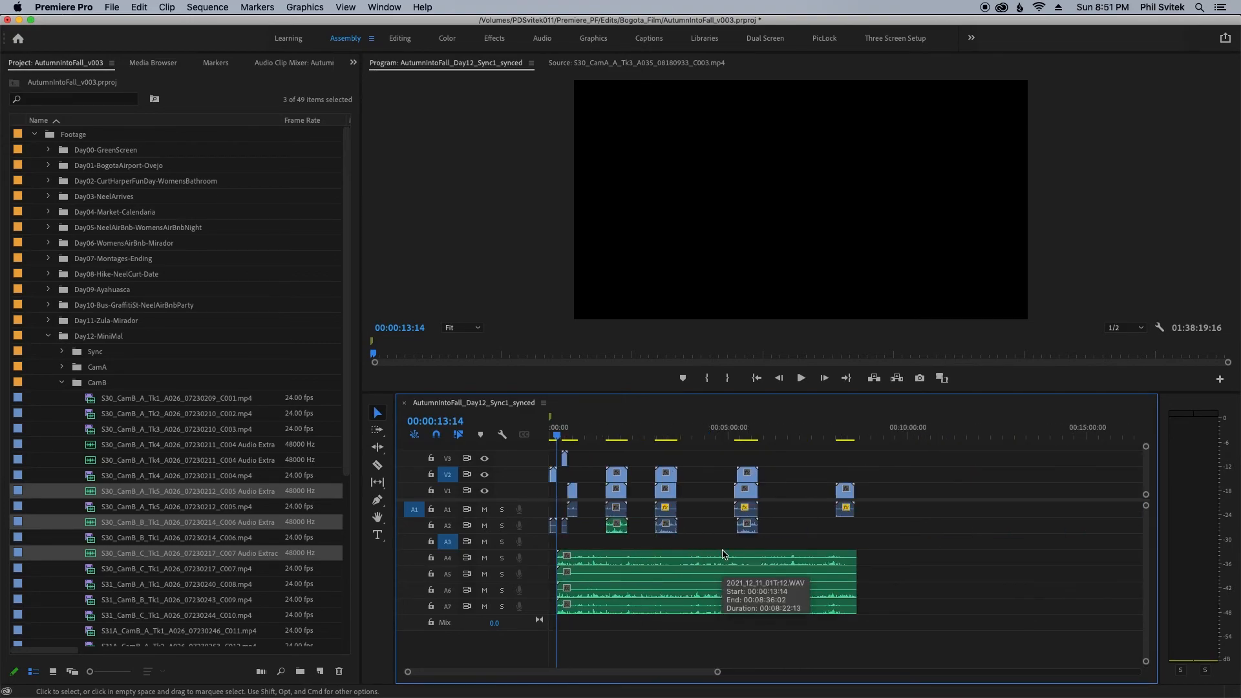
{"action": "key", "text": "cmd+s"}
{"action": "key", "text": "cmd+v"}
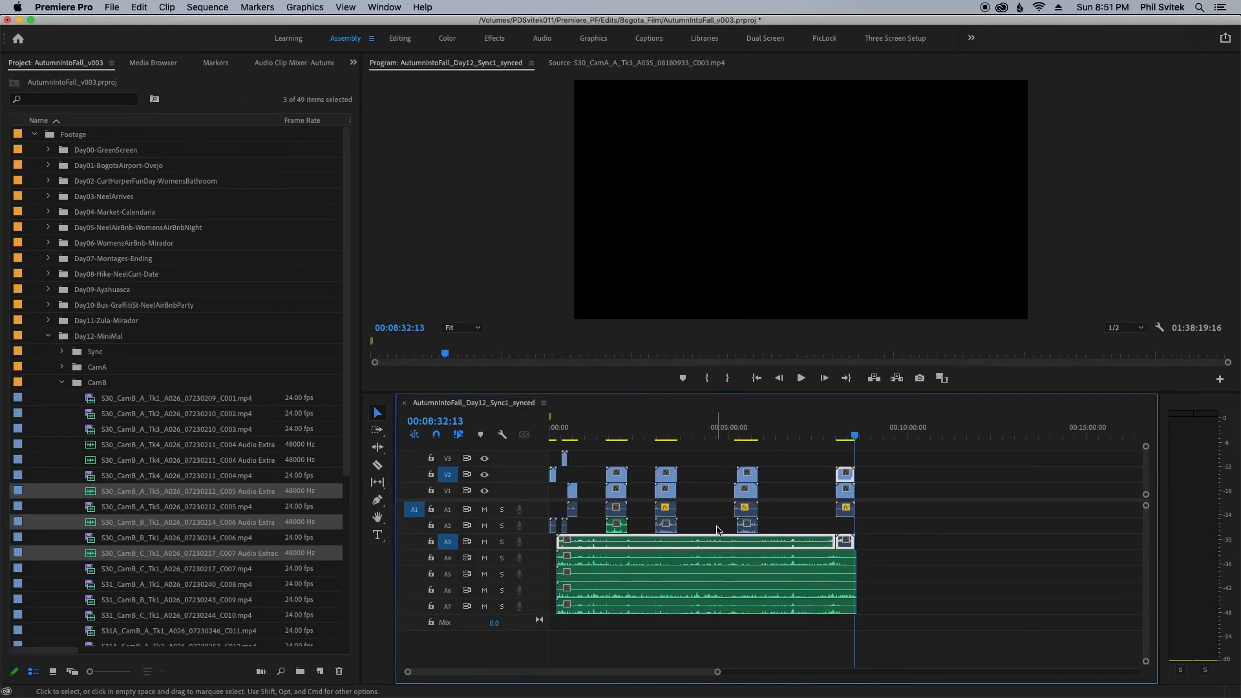
Delete the pasted H8 piece on A3 and move the S30_CamB_C_Tk1 audio from A3 to A2
{"action": "left_click", "coordinate": [790, 540]}
{"action": "key", "text": "Delete"}
{"action": "left_click", "coordinate": [844, 428]}
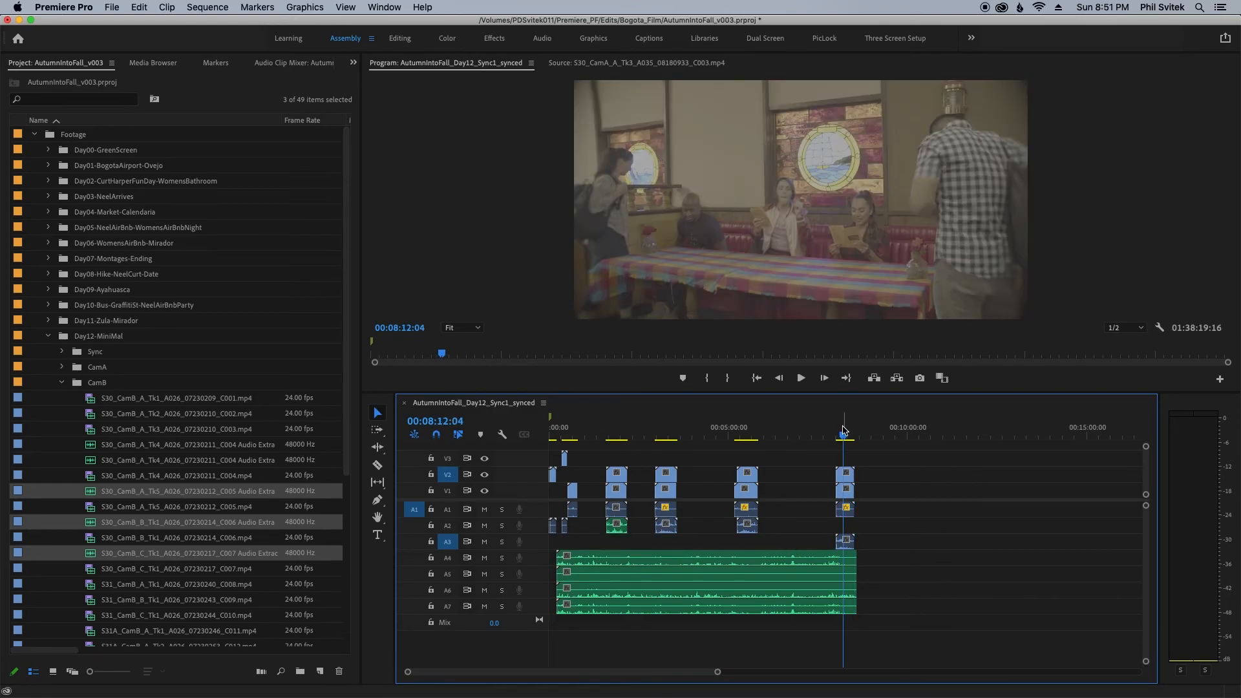
{"action": "key", "text": "equal"}
{"action": "key", "text": "equal"}
{"action": "key", "text": "equal"}
{"action": "left_click", "coordinate": [839, 544]}
{"action": "left_click_drag", "start_coordinate": [839, 538], "coordinate": [839, 530]}
Scrub the clips near 00:00:30:00 and move the CamB take on V3 down to V2, above S30_CamA_A_Tk1
{"action": "key", "text": "minus"}
{"action": "key", "text": "minus"}
{"action": "key", "text": "minus"}
{"action": "key", "text": "minus"}
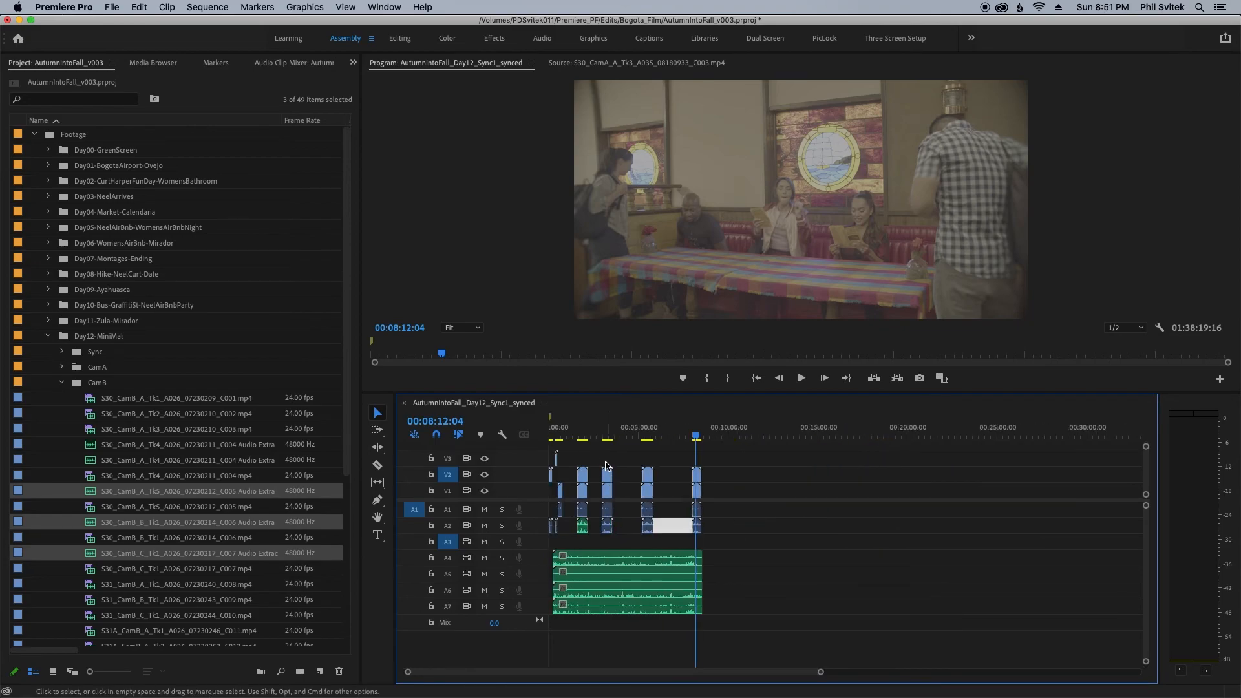
{"action": "left_click", "coordinate": [559, 438]}
{"action": "key", "text": "equal"}
{"action": "key", "text": "equal"}
{"action": "key", "text": "equal"}
{"action": "key", "text": "equal"}
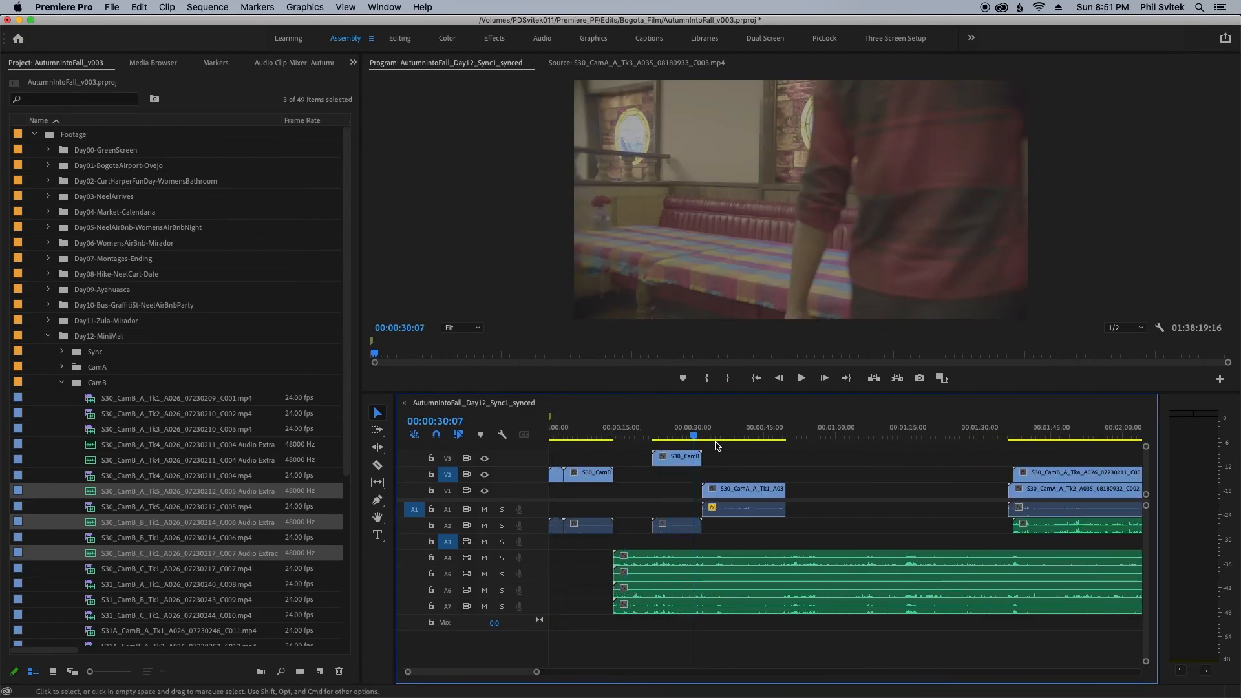
{"action": "left_click", "coordinate": [669, 433]}
{"action": "left_click_drag", "start_coordinate": [670, 435], "coordinate": [780, 439]}
{"action": "left_click_drag", "start_coordinate": [687, 466], "coordinate": [749, 475]}
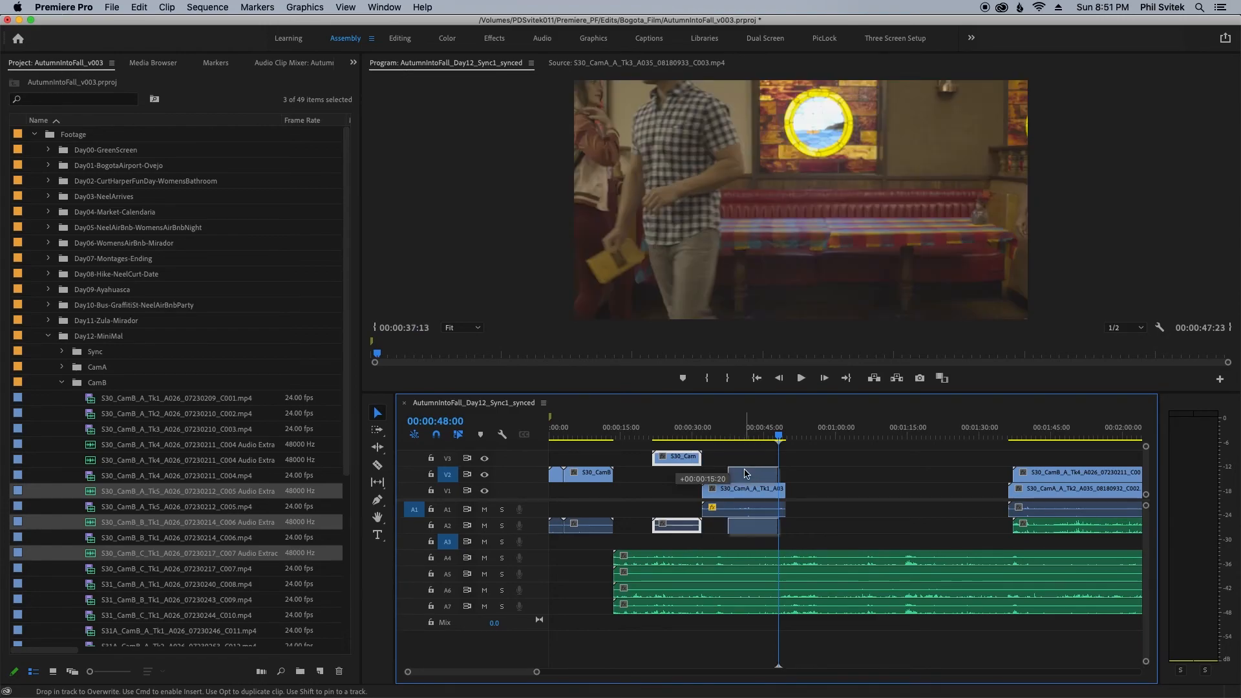
Match the action by scrubbing and shift the CamB take on V2 so it ends together with S30_CamA_A_Tk1
{"action": "left_click", "coordinate": [727, 433]}
{"action": "left_click_drag", "start_coordinate": [734, 432], "coordinate": [788, 433]}
{"action": "key", "text": "="}
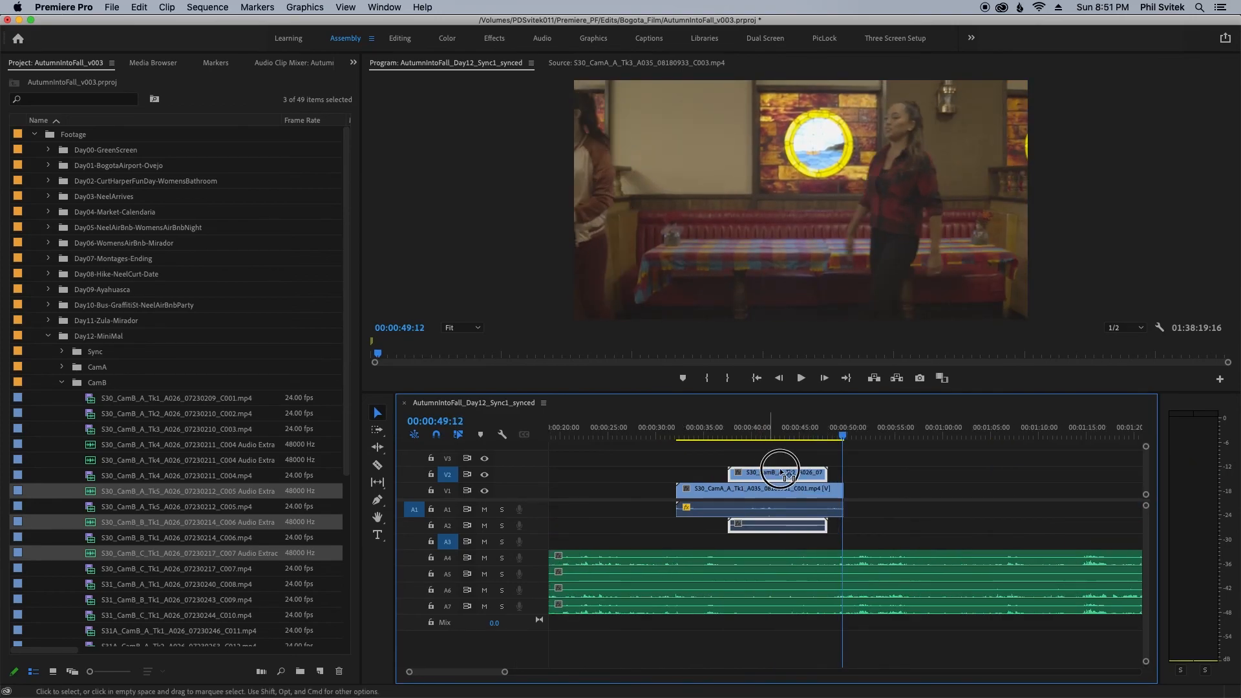
{"action": "left_click_drag", "start_coordinate": [764, 477], "coordinate": [781, 476]}
{"action": "left_click", "coordinate": [787, 411]}
{"action": "left_click_drag", "start_coordinate": [766, 430], "coordinate": [850, 430]}
{"action": "left_click", "coordinate": [900, 492]}
Move the four H8 audio clips at the start of the sequence from A4–A7 to A3–A6 and save the project
{"action": "key", "text": "minus"}
{"action": "key", "text": "minus"}
{"action": "key", "text": "minus"}
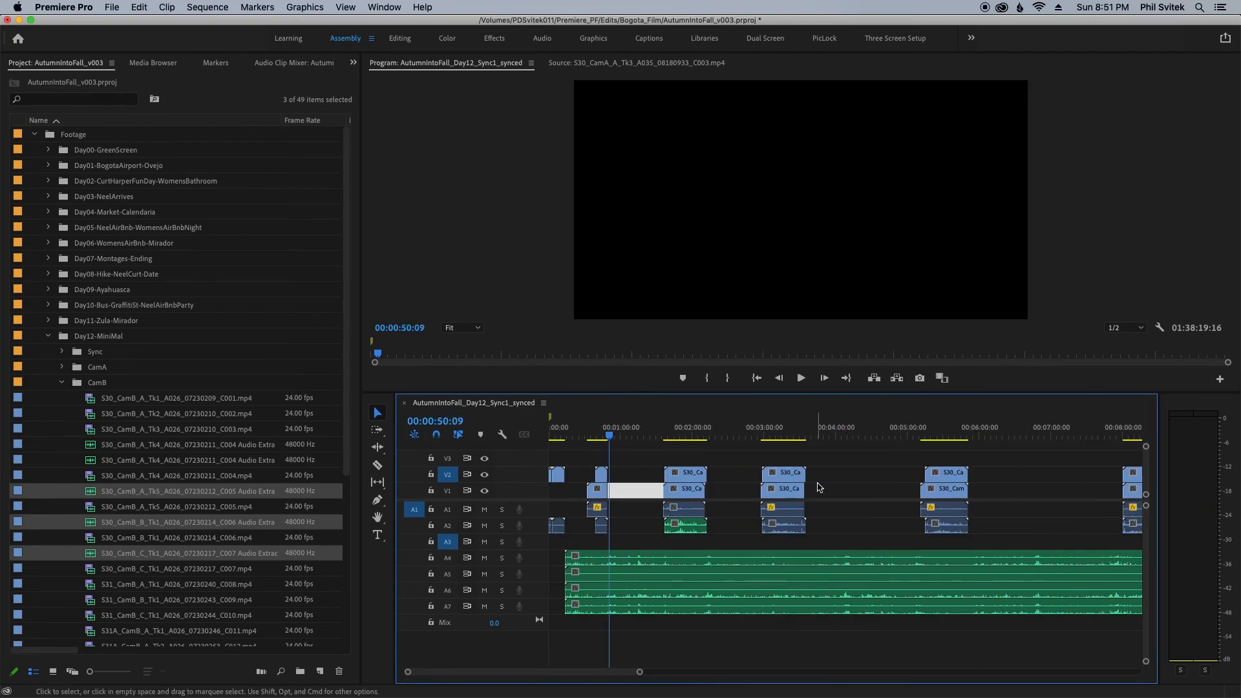
{"action": "left_click", "coordinate": [640, 491]}
{"action": "key", "text": "minus"}
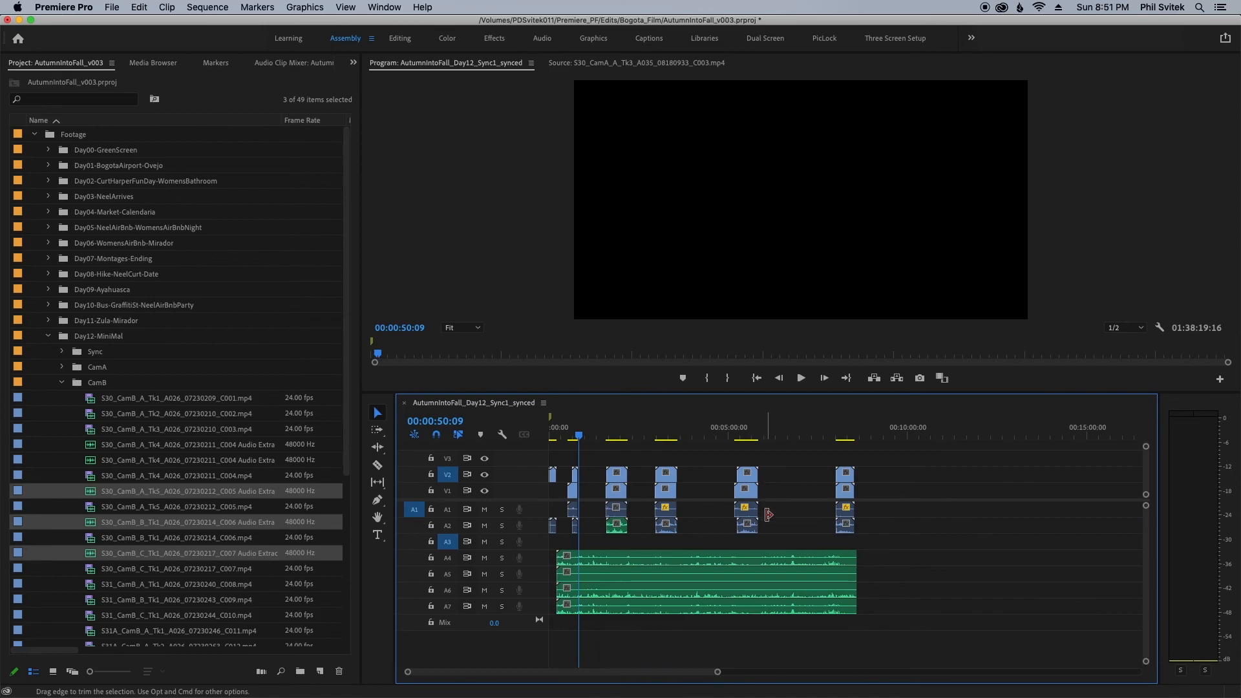
{"action": "left_click_drag", "start_coordinate": [757, 636], "coordinate": [752, 559]}
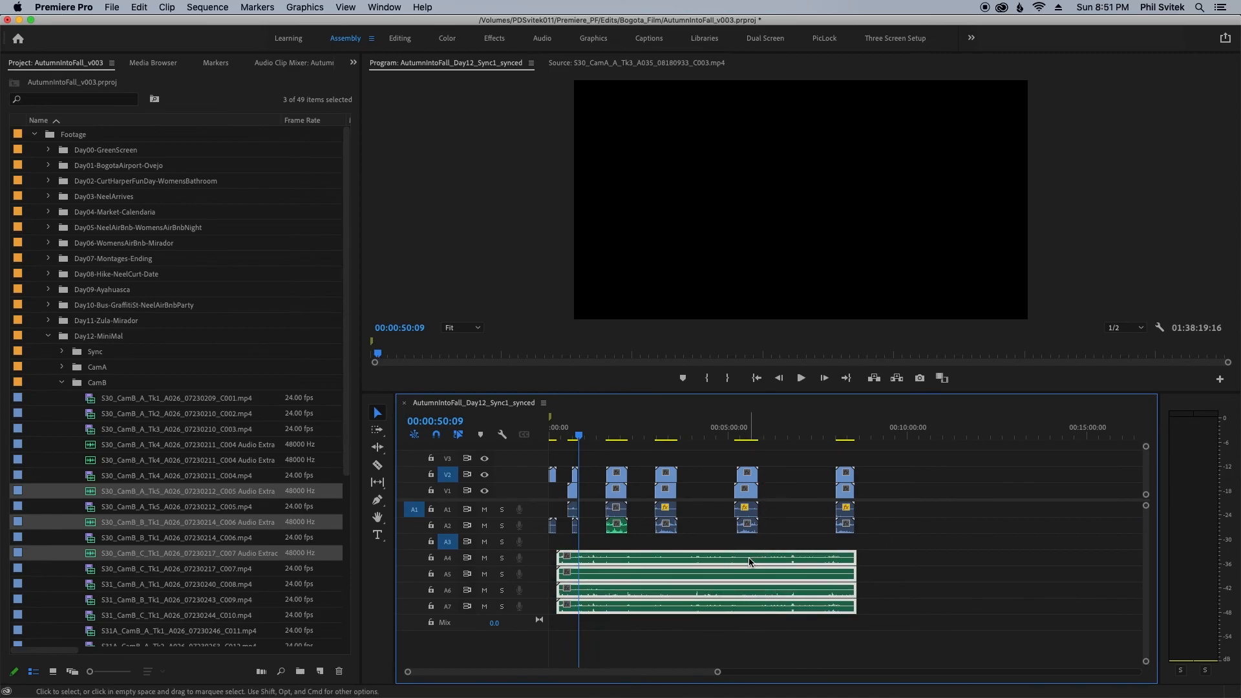
{"action": "key", "text": "equal"}
{"action": "key", "text": "equal"}
{"action": "key", "text": "equal"}
{"action": "left_click_drag", "start_coordinate": [665, 565], "coordinate": [667, 549]}
{"action": "left_click", "coordinate": [672, 495]}
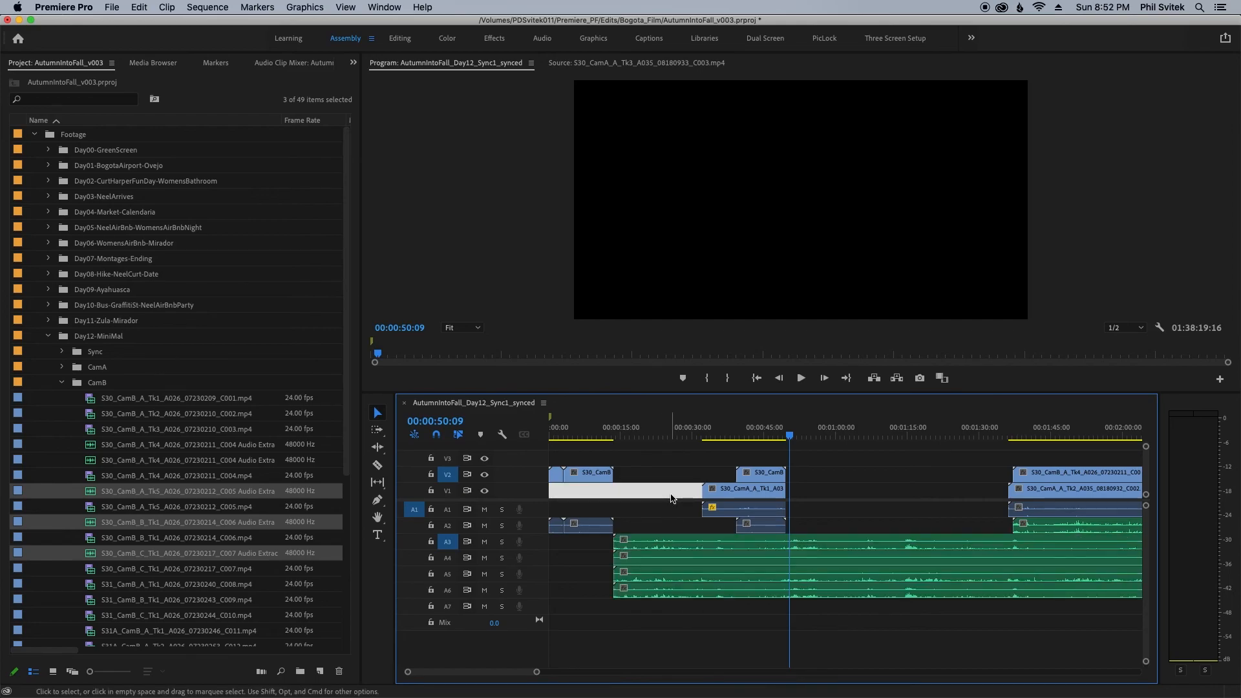
{"action": "key", "text": "super+s"}
Delete the extra H8 audio clip on A2 in the sequence's last block, near 01:15:00, and save the project
{"action": "key", "text": "minus"}
{"action": "key", "text": "minus"}
{"action": "key", "text": "minus"}
{"action": "key", "text": "minus"}
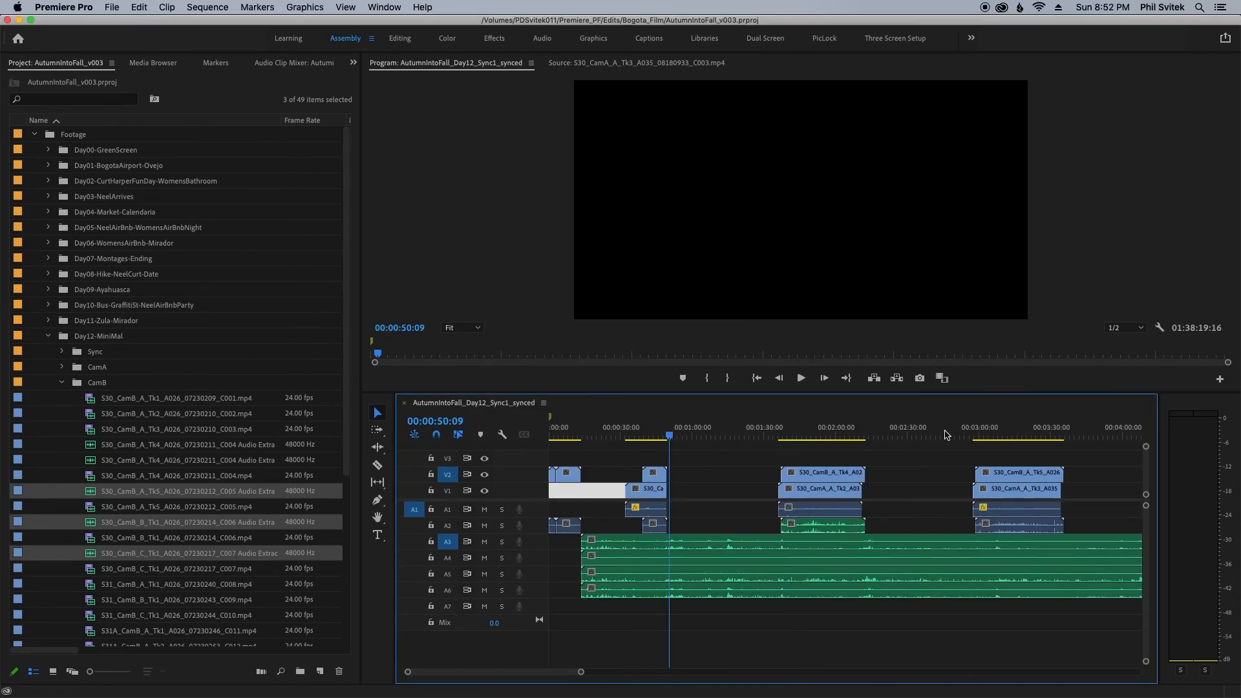
{"action": "key", "text": "minus"}
{"action": "key", "text": "minus"}
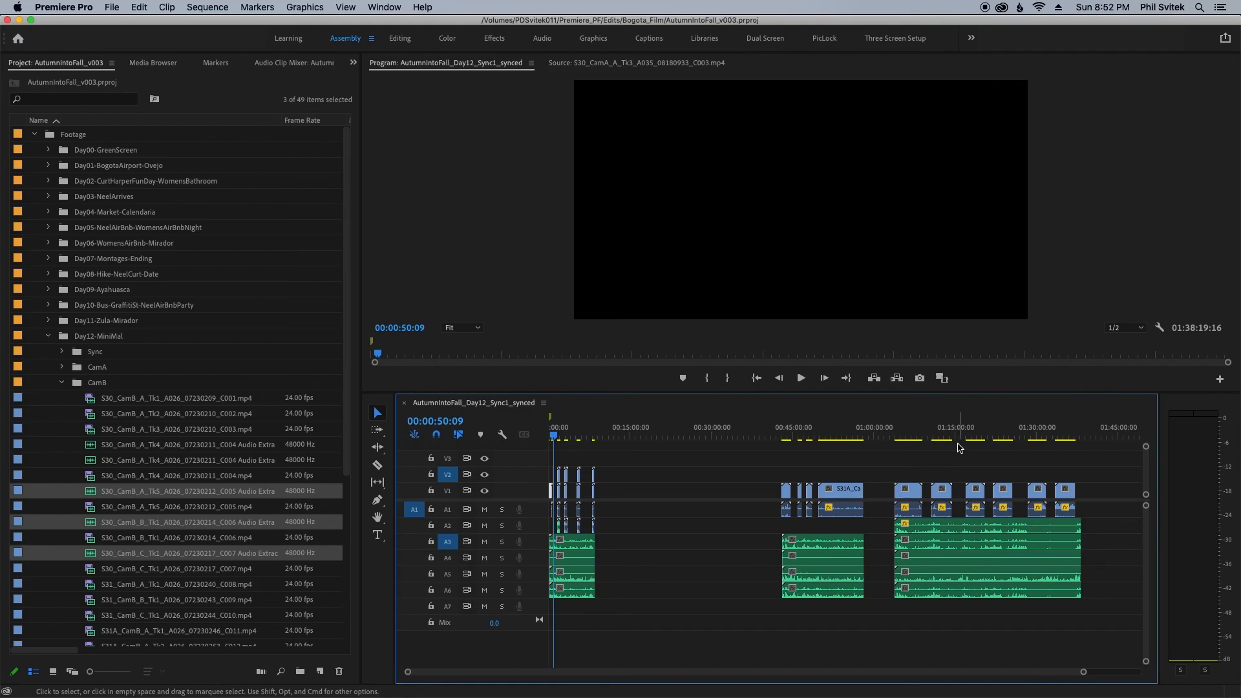
{"action": "left_click", "coordinate": [960, 527]}
{"action": "key", "text": "Delete"}
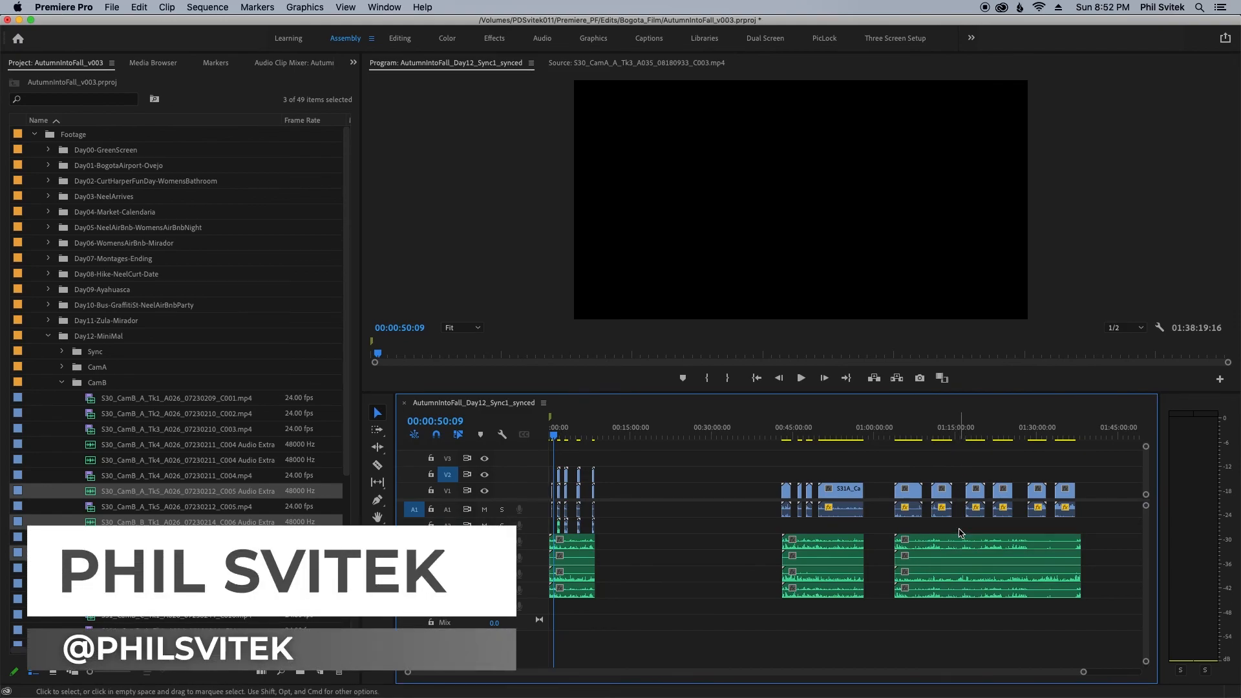
{"action": "key", "text": "cmd+s"}
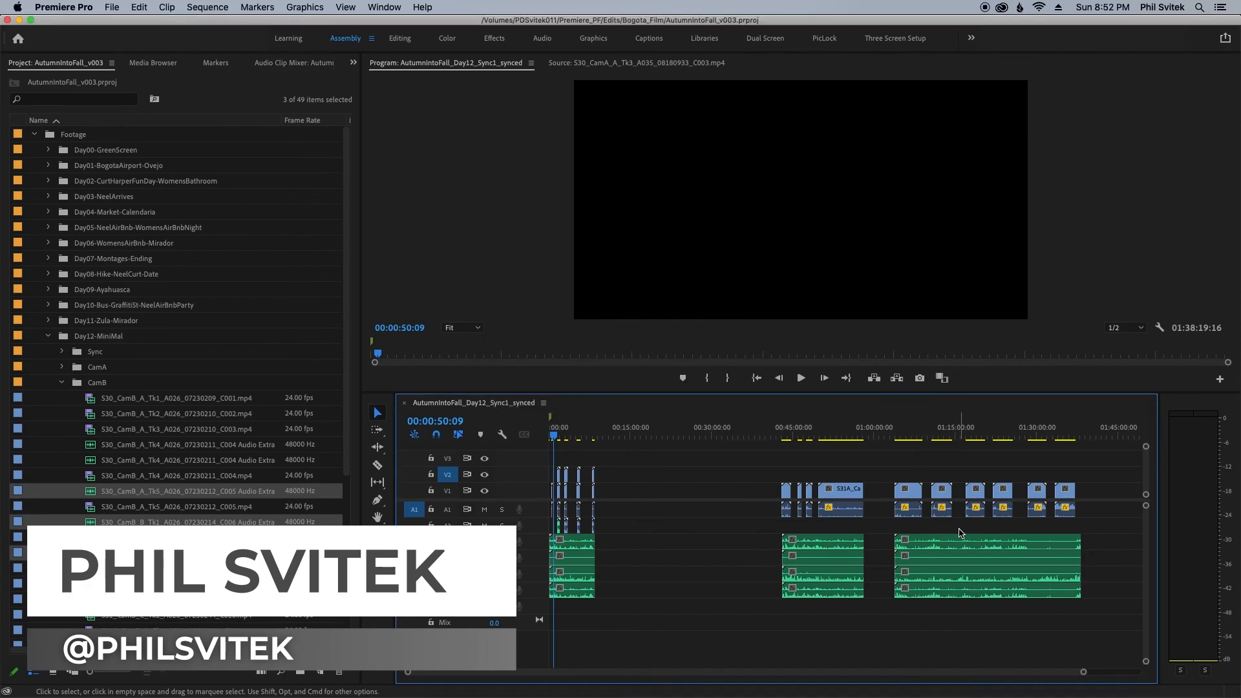
{"action": "key", "text": "equal"}
{"action": "key", "text": "equal"}
{"action": "key", "text": "equal"}
{"action": "key", "text": "equal"}
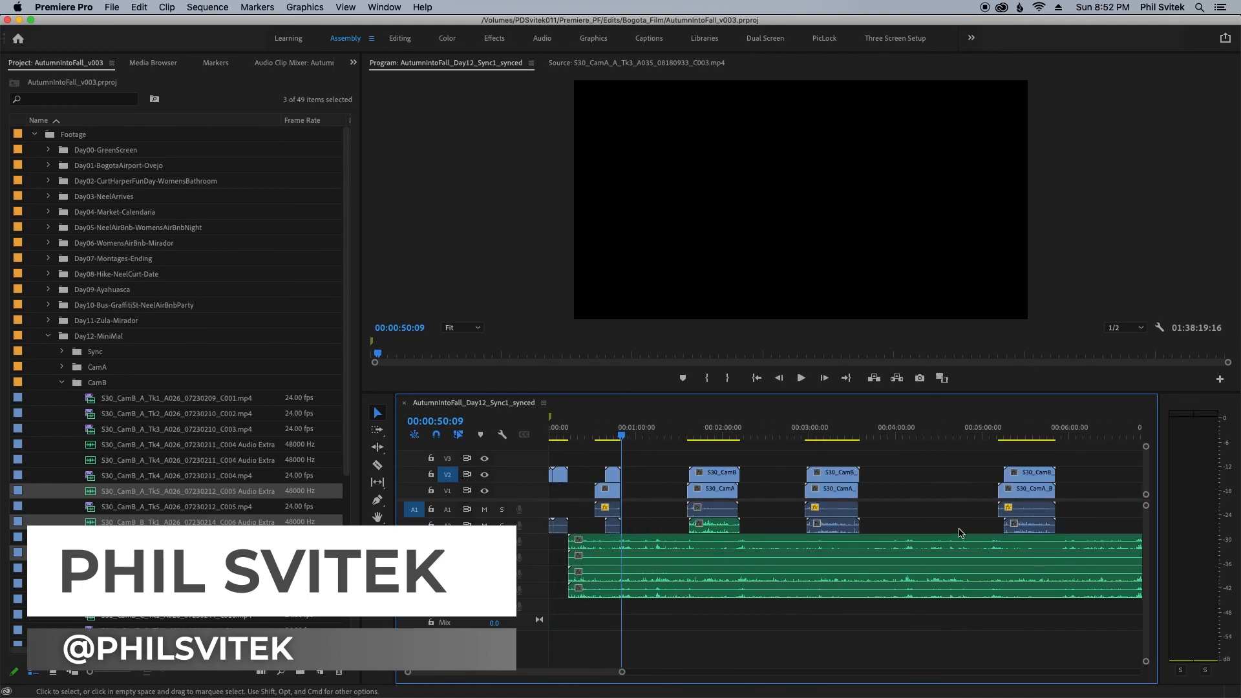
{"action": "key", "text": "minus"}
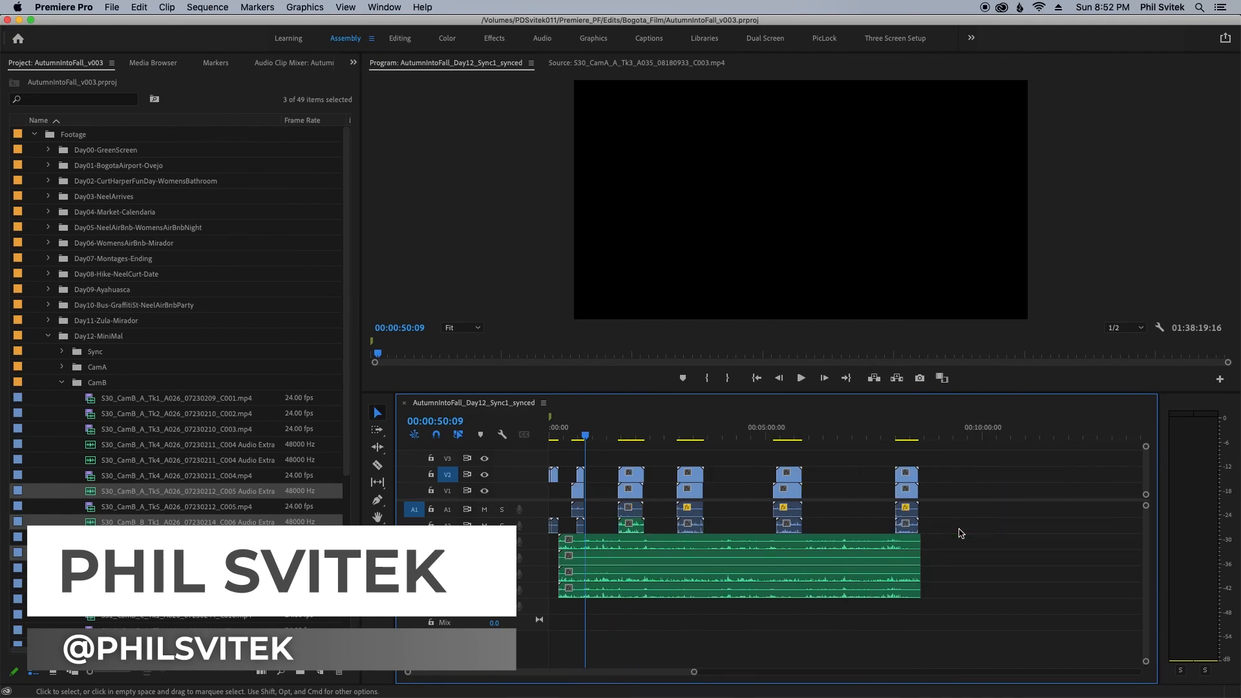